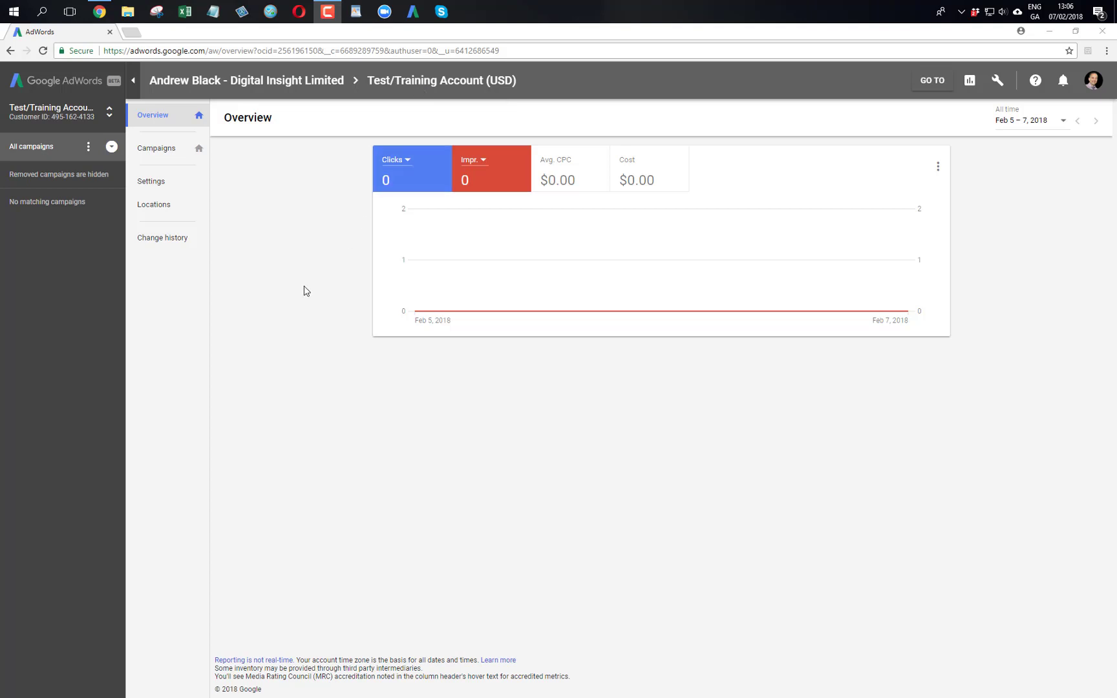
- Return to the previous AdWords interface and open Keyword Planner in a new browser tab
{"action": "left_click", "coordinate": [998, 80]}
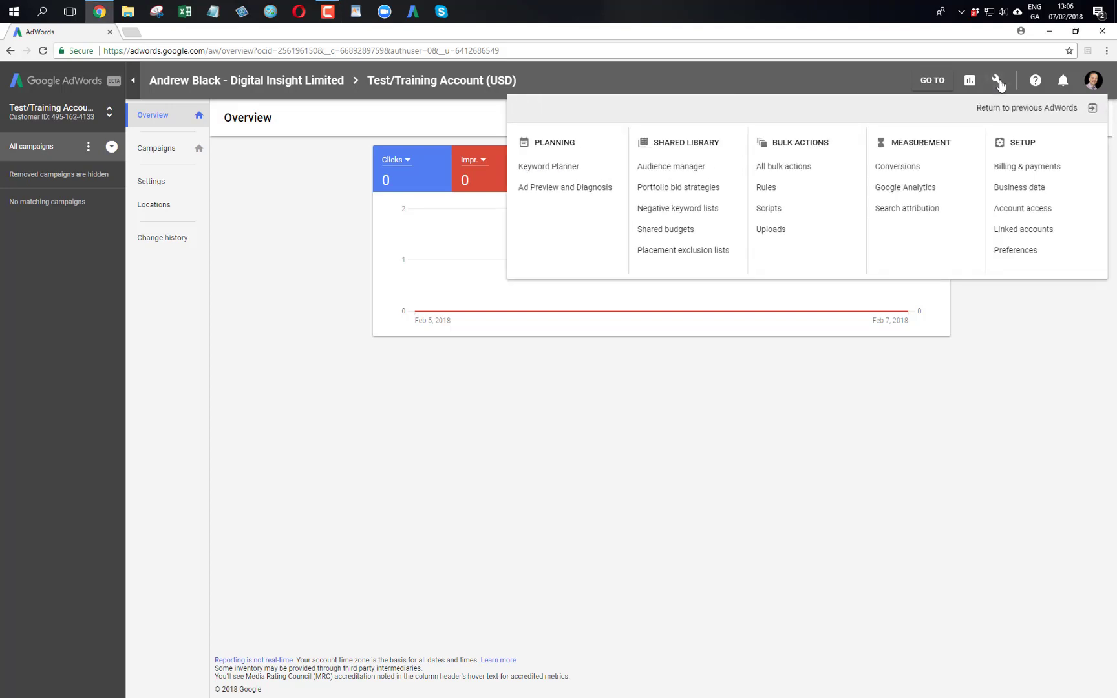
{"action": "left_click", "coordinate": [1002, 109]}
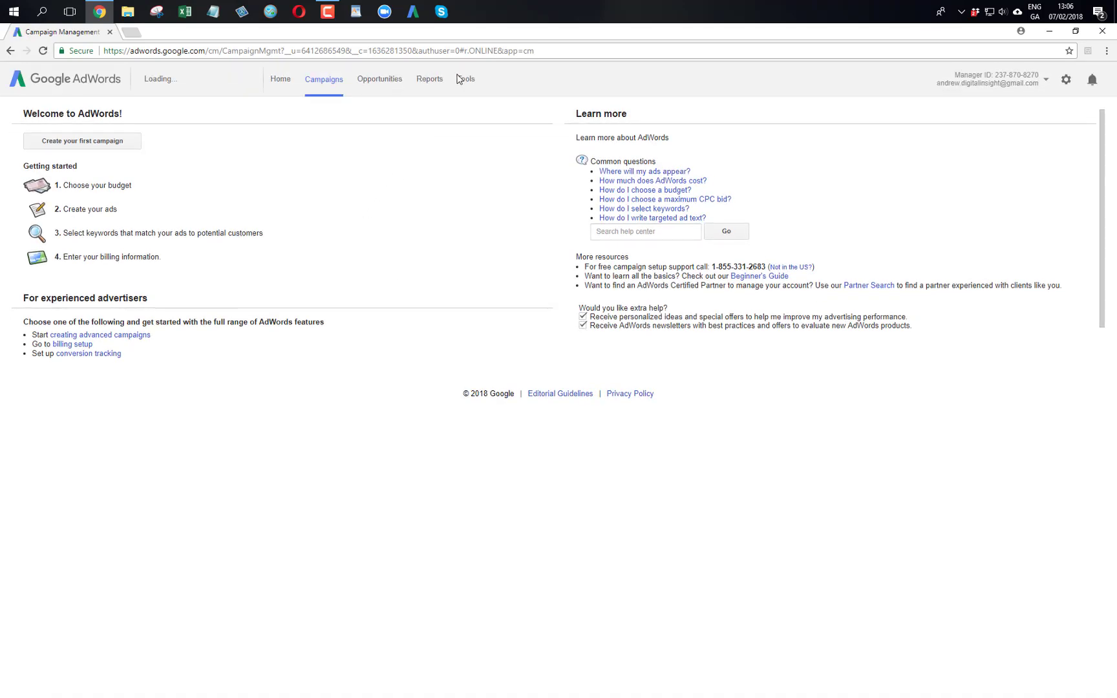
{"action": "left_click", "coordinate": [468, 82]}
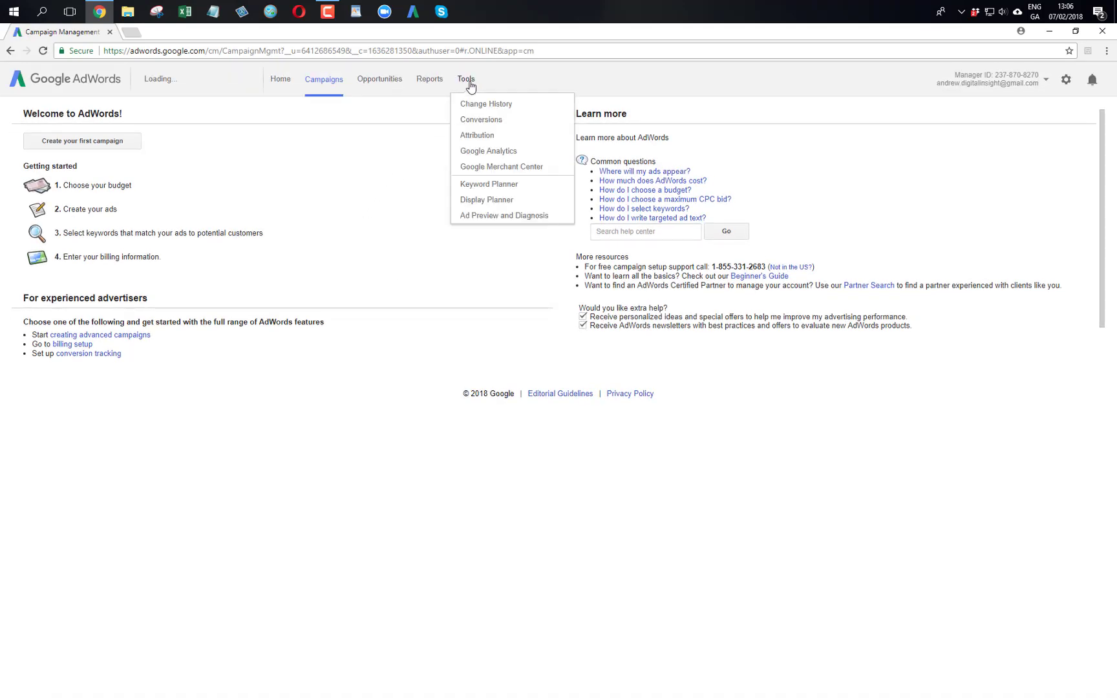
{"action": "right_click", "coordinate": [494, 187]}
{"action": "left_click", "coordinate": [517, 191]}
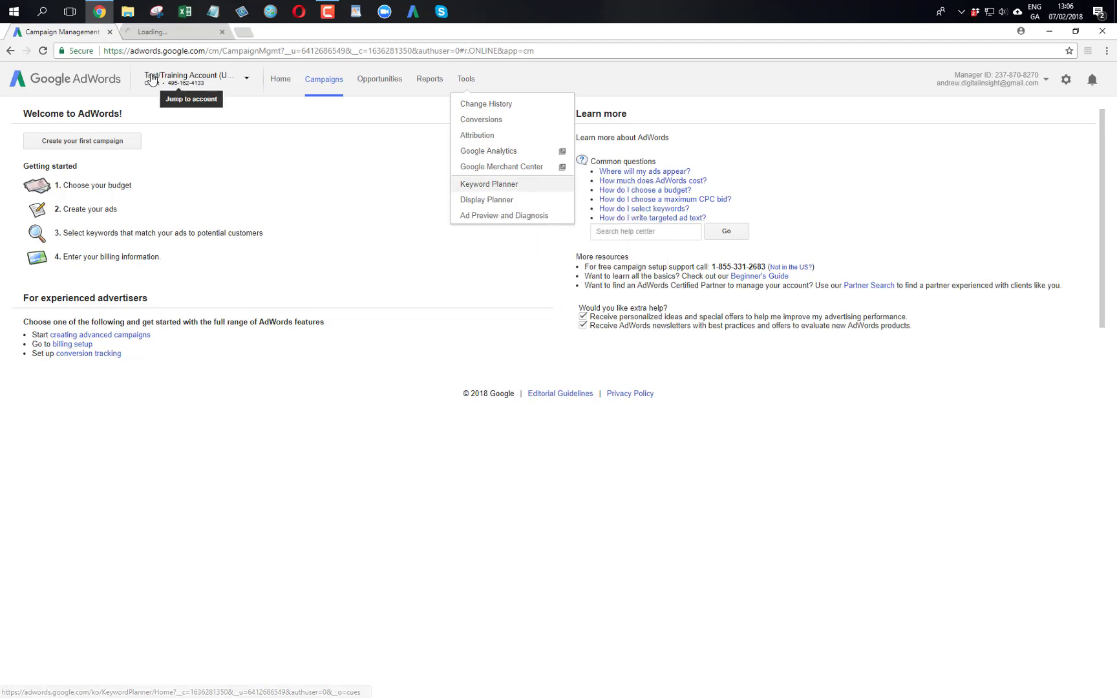
{"action": "left_click", "coordinate": [166, 36]}
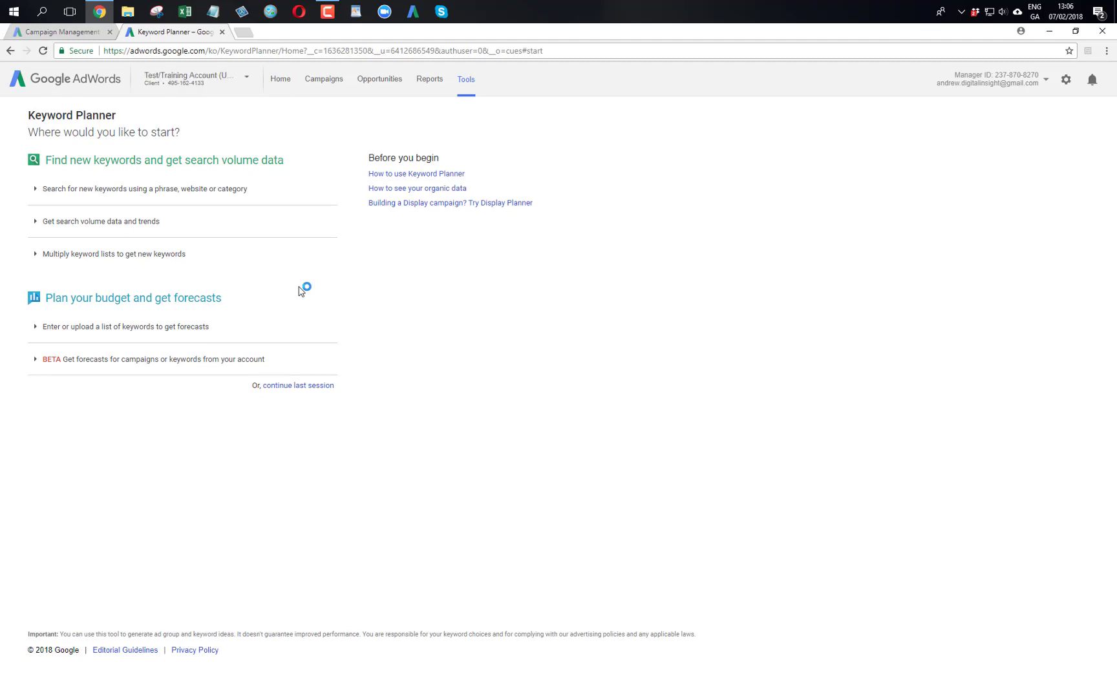
- Start multiplying keyword lists and enter "project management" and "pmp" on separate lines in List 1
{"action": "left_click", "coordinate": [141, 266]}
{"action": "left_click", "coordinate": [142, 312]}
{"action": "type", "text": "proj"}
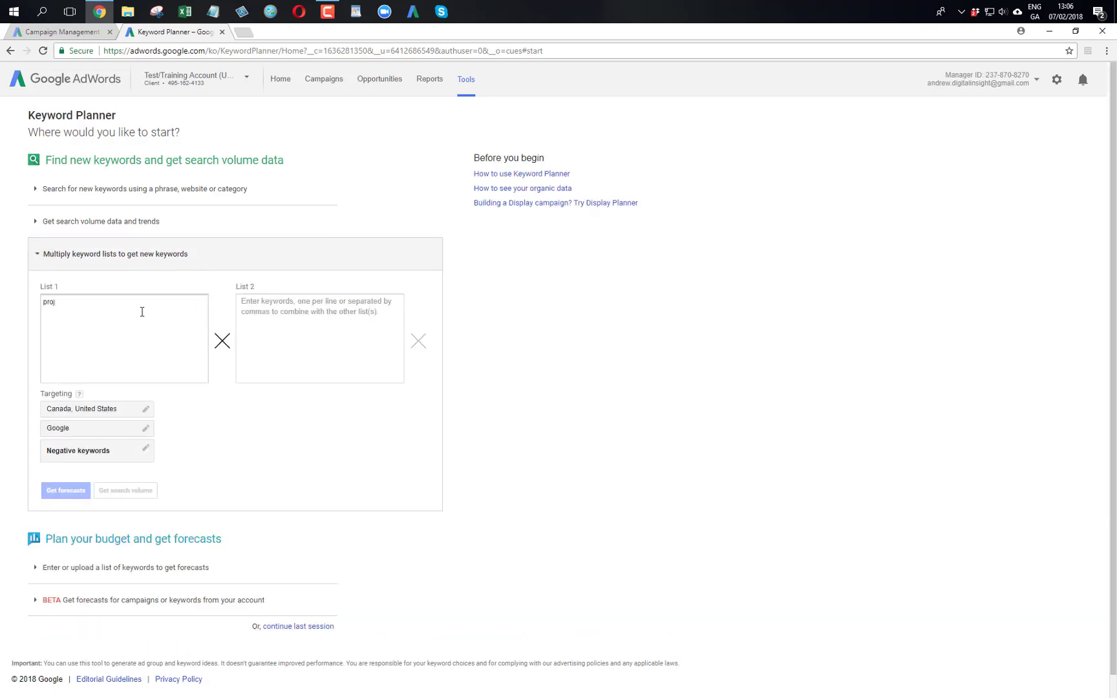
{"action": "type", "text": "ect management"}
{"action": "key", "text": "Return"}
{"action": "type", "text": "pmp"}
- Fill List 2 with courses, training, questions, mock questions, quizz, exams and exam tips, one per line
{"action": "left_click", "coordinate": [296, 325]}
{"action": "type", "text": "courses"}
{"action": "key", "text": "Return"}
{"action": "type", "text": "training "}
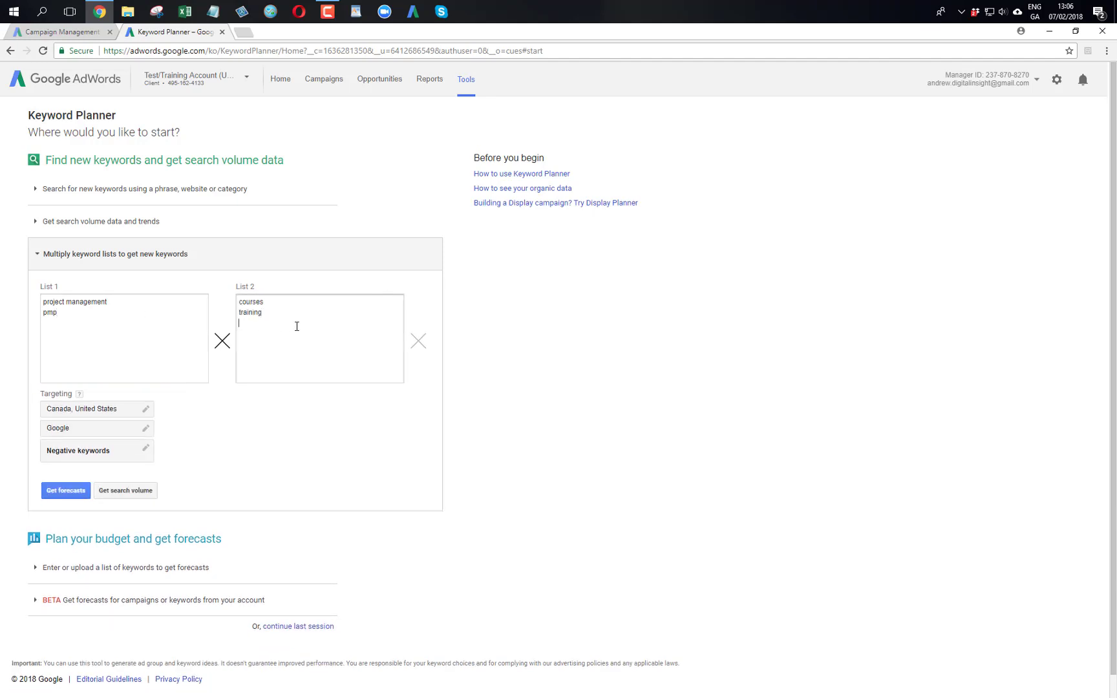
{"action": "type", "text": "questions "}
{"action": "type", "text": "mock questions q"}
{"action": "type", "text": "uizz"}
{"action": "key", "text": "Return"}
{"action": "type", "text": "exam"}
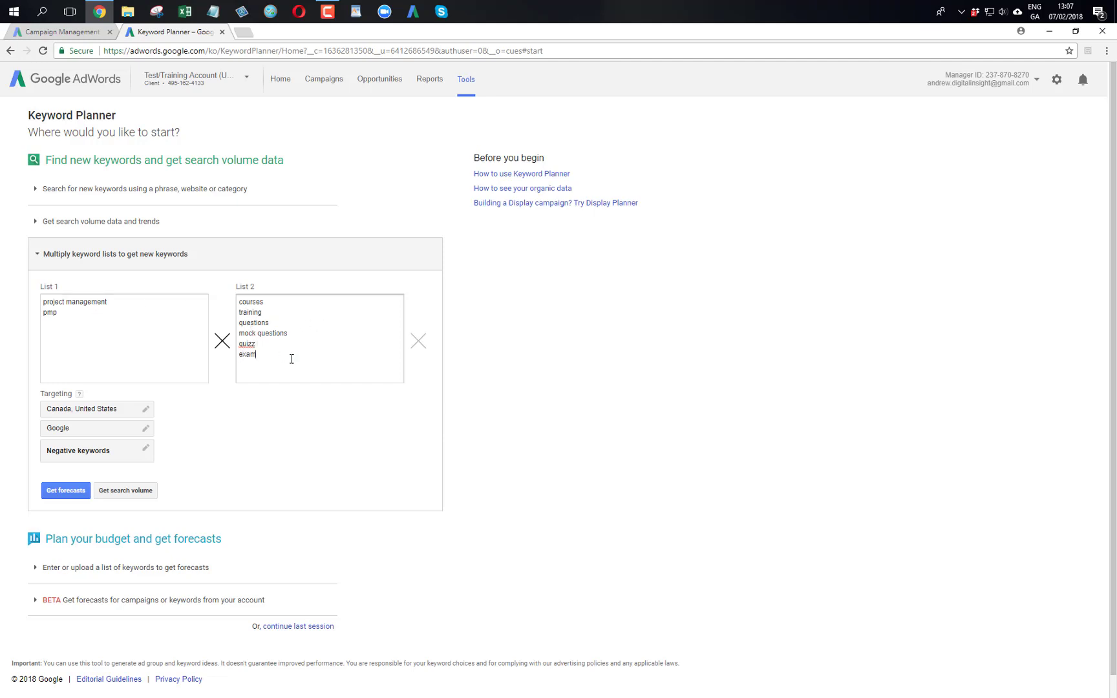
{"action": "type", "text": "s exma"}
{"action": "type", "text": " tip"}
- Add a third list containing "online" and get the search volume for the combined keywords
{"action": "left_click", "coordinate": [420, 339]}
{"action": "left_click", "coordinate": [472, 322]}
{"action": "type", "text": "online"}
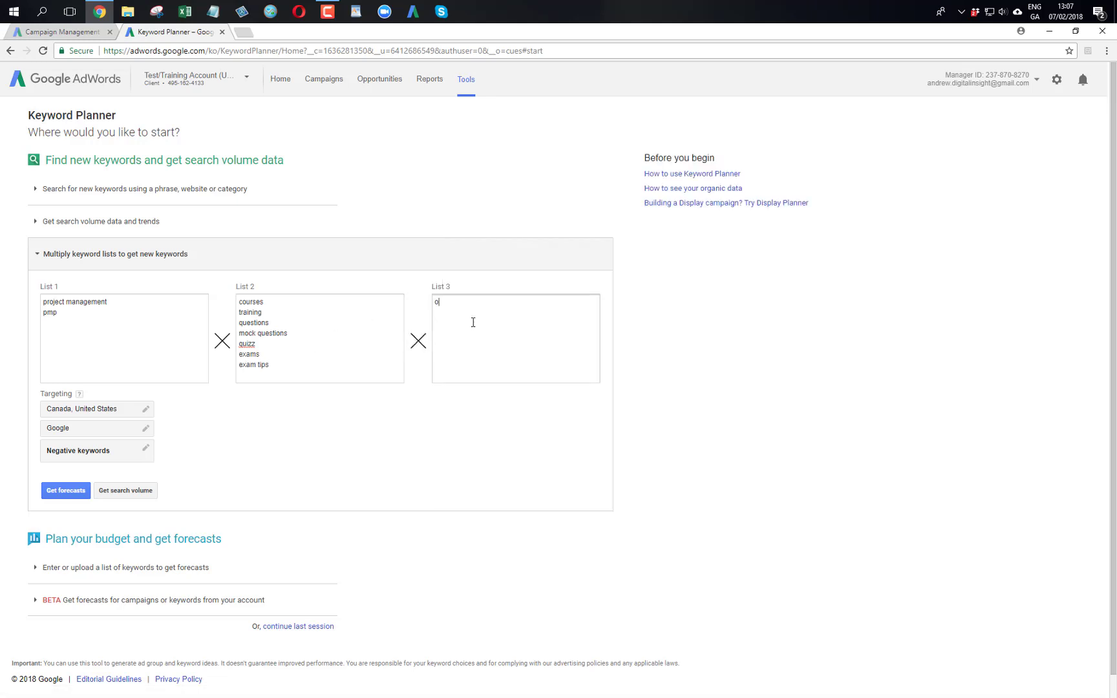
{"action": "left_click", "coordinate": [109, 491]}
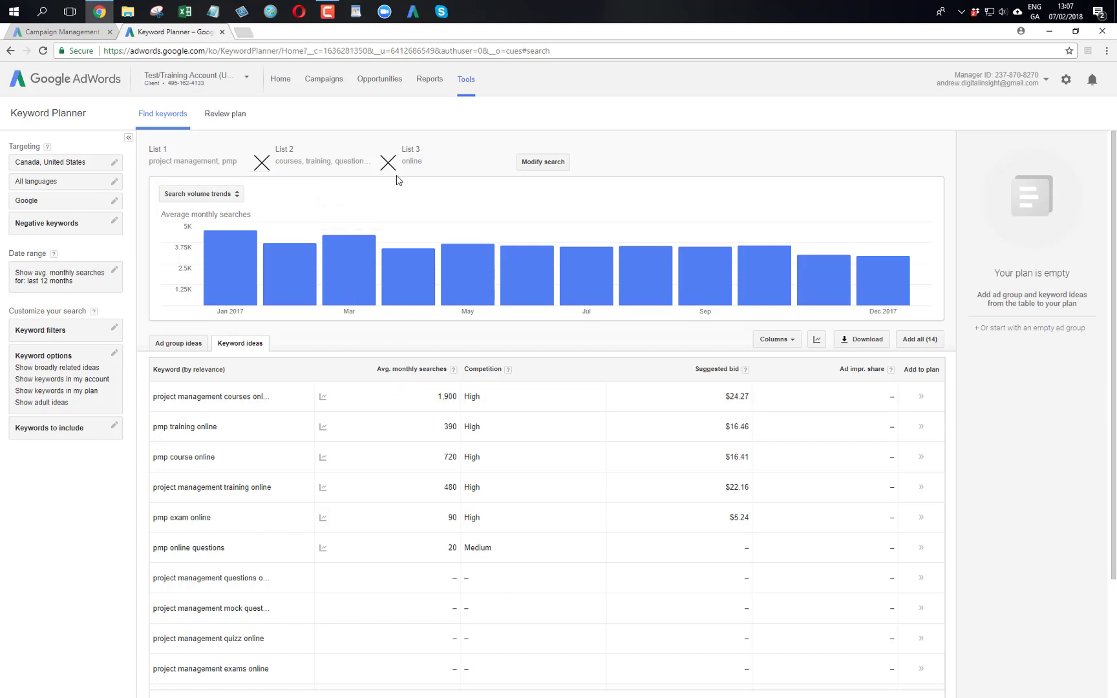
- Download the combined keywords' historical statistics as an Excel CSV, save the file and open it in Excel
{"action": "scroll", "coordinate": [446, 505], "scroll_direction": "down", "scroll_amount": 3}
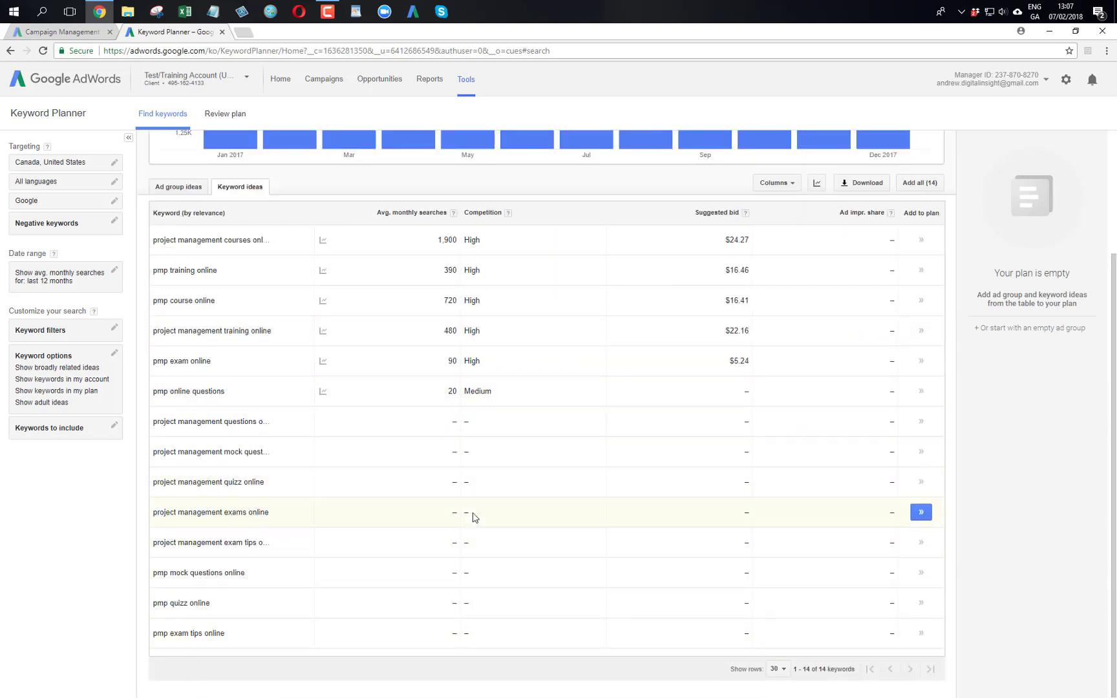
{"action": "scroll", "coordinate": [474, 517], "scroll_direction": "up", "scroll_amount": 3}
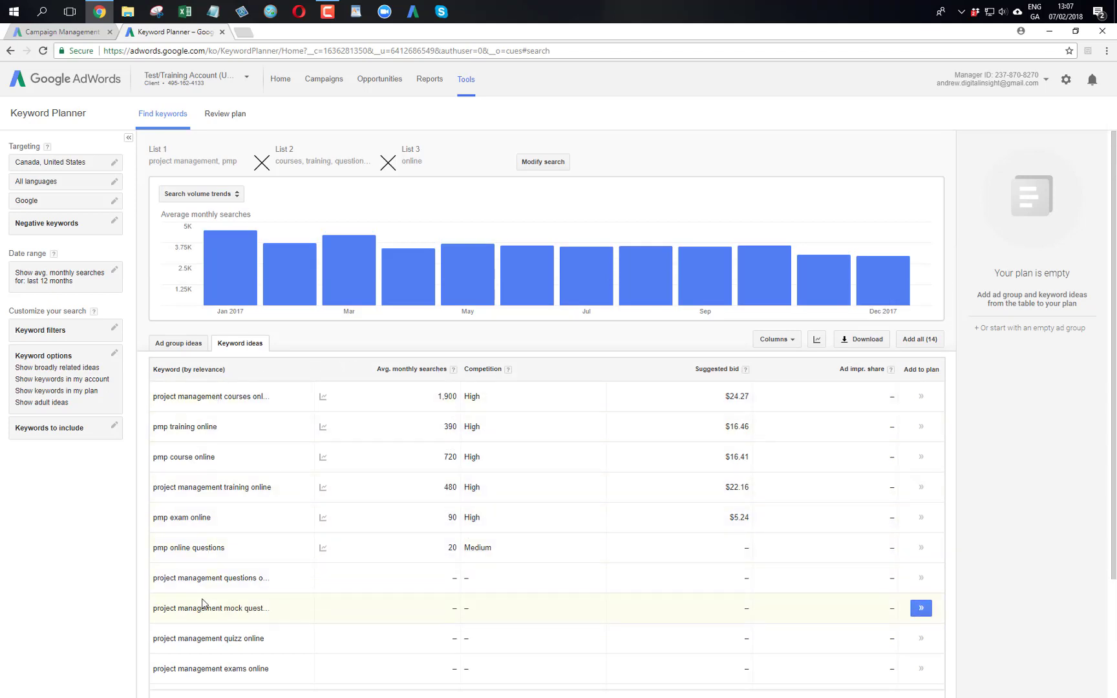
{"action": "left_click", "coordinate": [865, 339]}
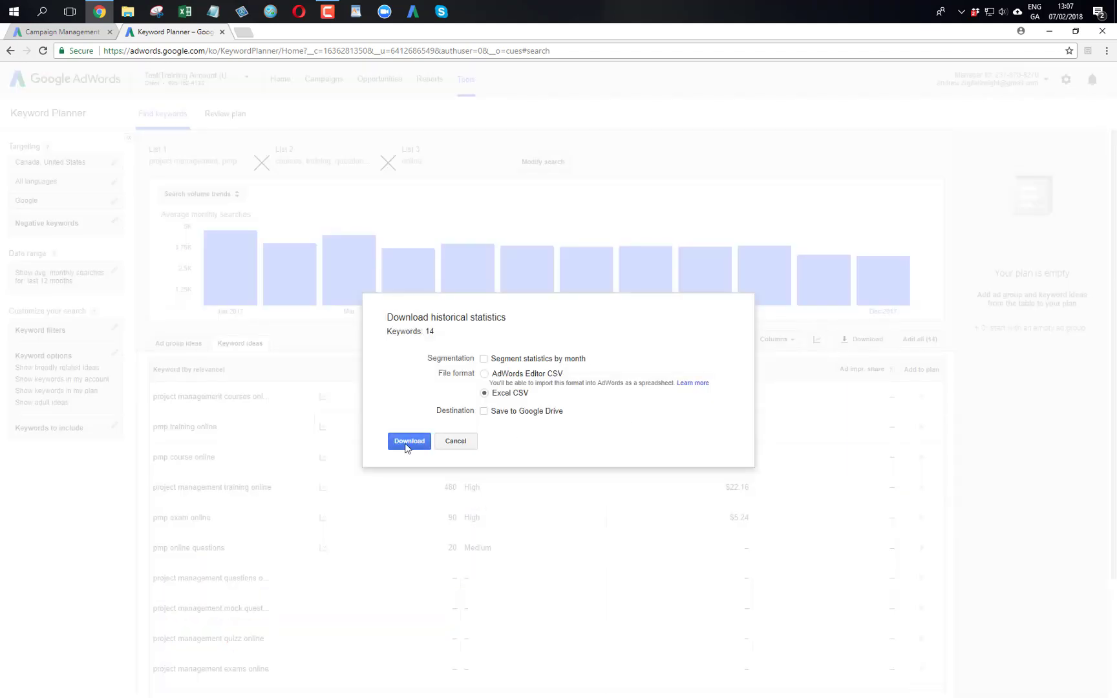
{"action": "left_click", "coordinate": [410, 441]}
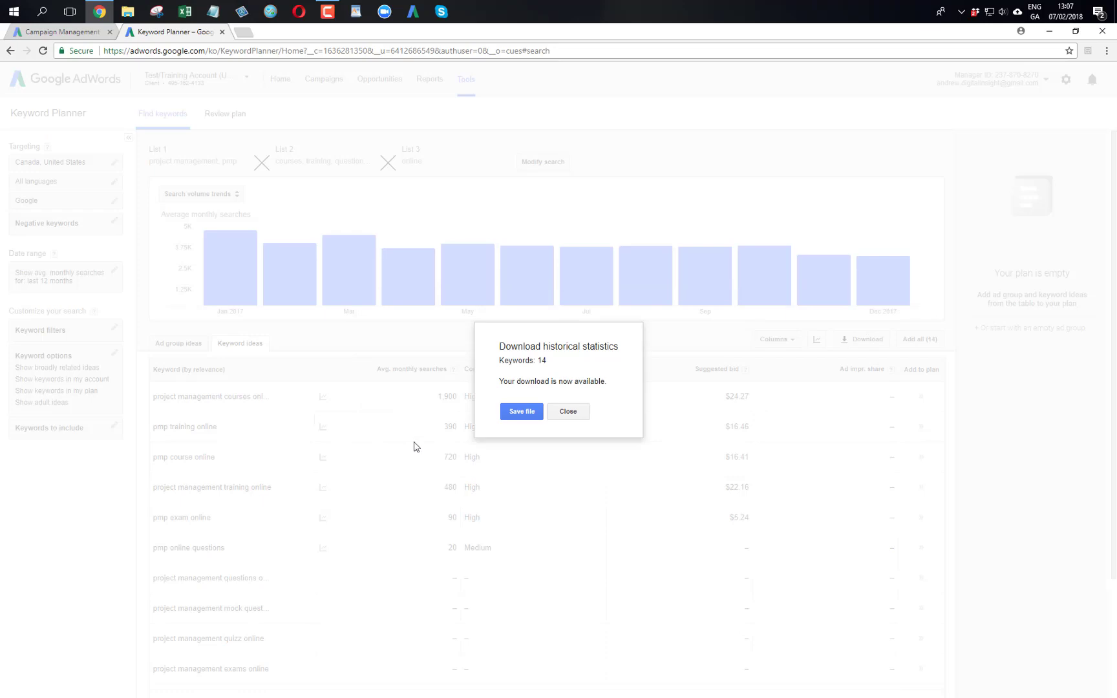
{"action": "left_click", "coordinate": [522, 410]}
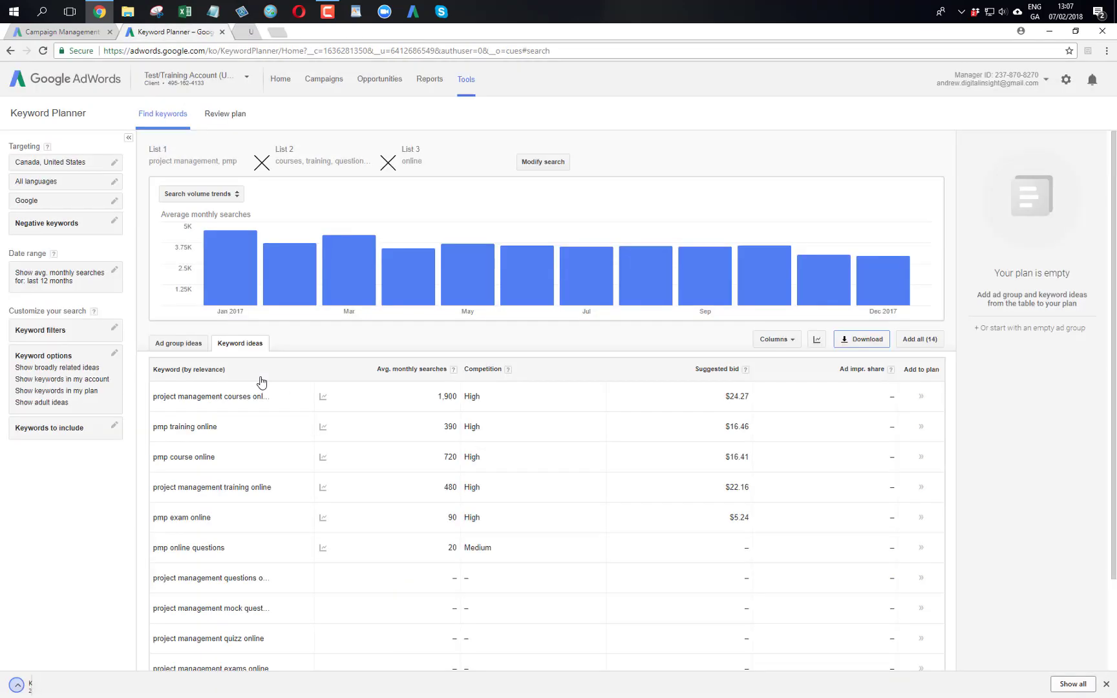
{"action": "left_click", "coordinate": [68, 691]}
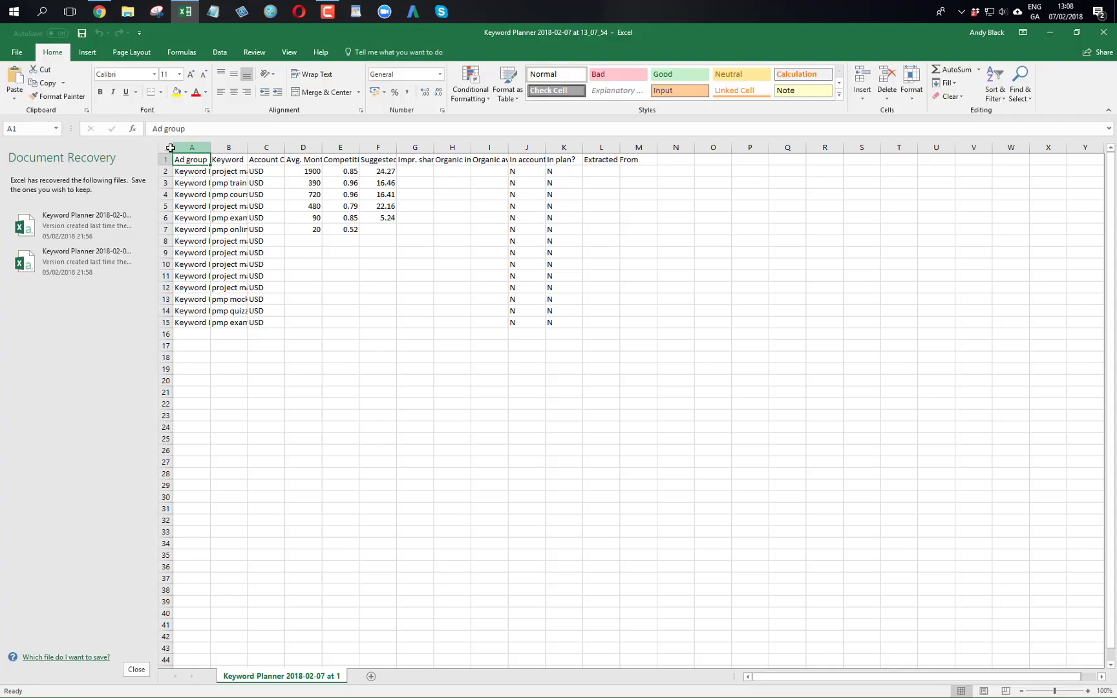
- Dismiss the document recovery list, autofit the Keyword column and copy all keywords in B2:B15
{"action": "left_click", "coordinate": [136, 670]}
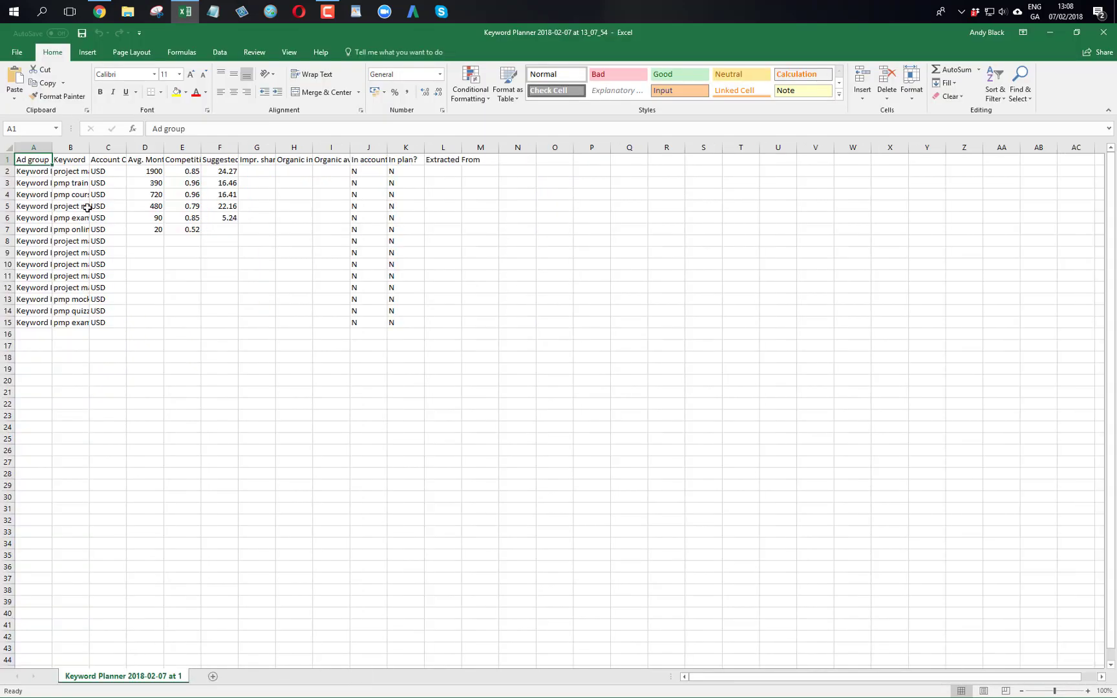
{"action": "double_click", "coordinate": [89, 148]}
{"action": "left_click_drag", "start_coordinate": [112, 170], "coordinate": [113, 325]}
{"action": "key", "text": "ctrl+c"}
- Back in Keyword Planner, change the search to find new keywords using the copied keyword list as the product or service
{"action": "left_click", "coordinate": [1050, 33]}
{"action": "left_click", "coordinate": [528, 163]}
{"action": "left_click", "coordinate": [346, 205]}
{"action": "left_click", "coordinate": [454, 259]}
{"action": "key", "text": "ctrl+v"}
{"action": "left_click", "coordinate": [438, 384]}
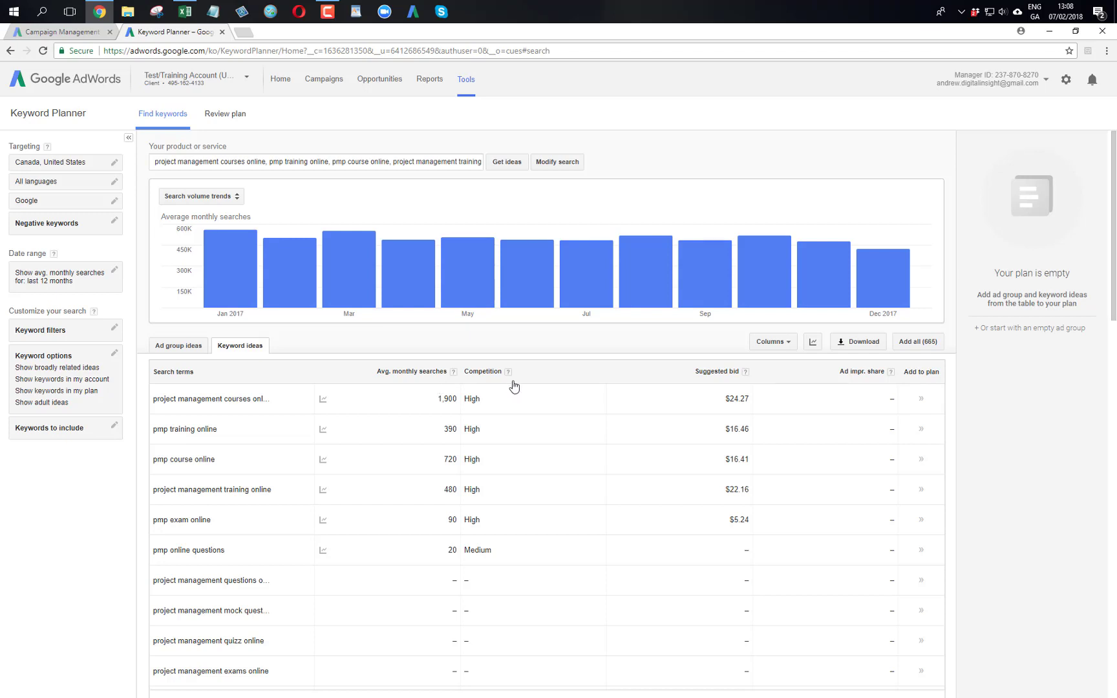
- Review the new keyword ideas, download their historical statistics as a CSV file and open it in Excel
{"action": "left_click", "coordinate": [313, 162]}
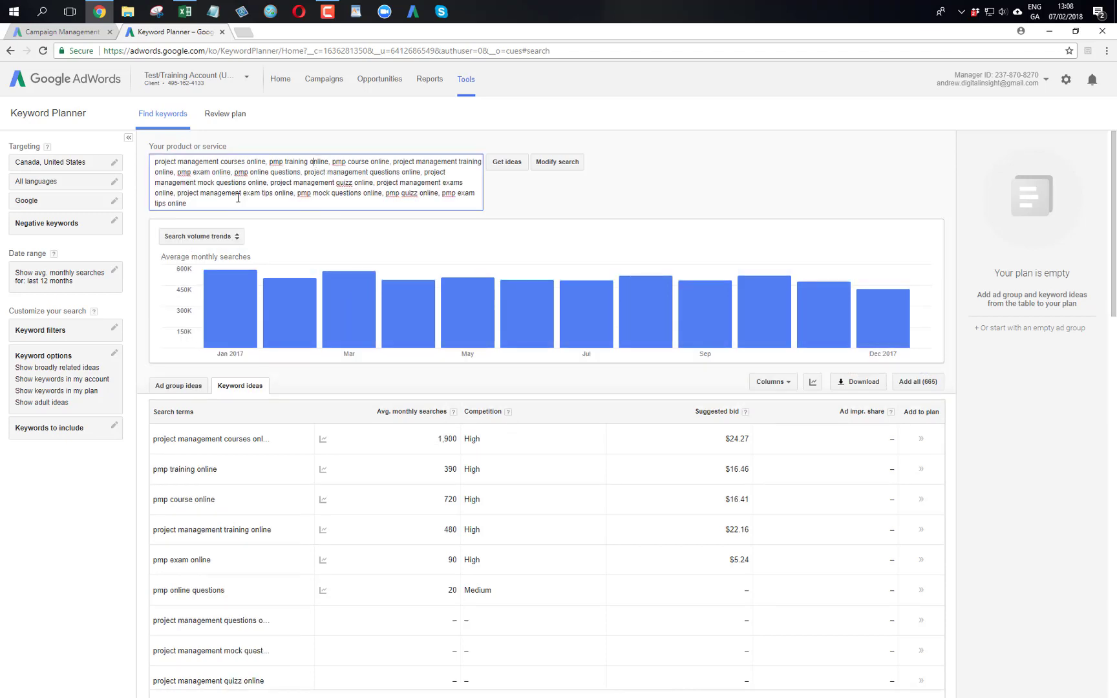
{"action": "left_click", "coordinate": [522, 186]}
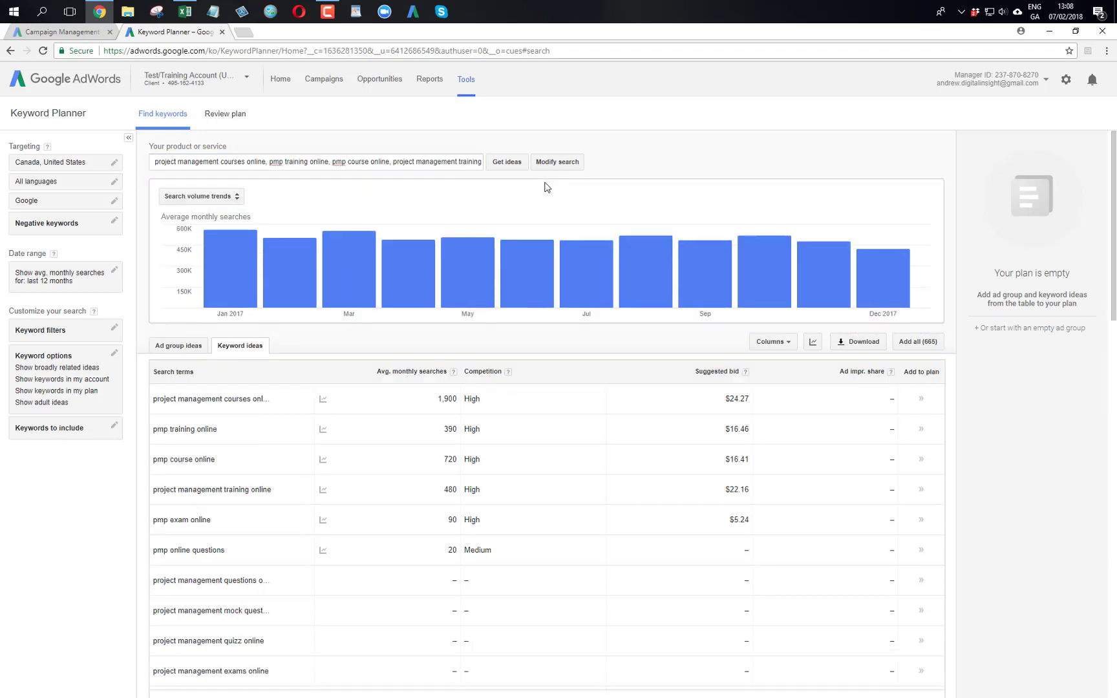
{"action": "scroll", "coordinate": [634, 499], "scroll_direction": "down", "scroll_amount": 9}
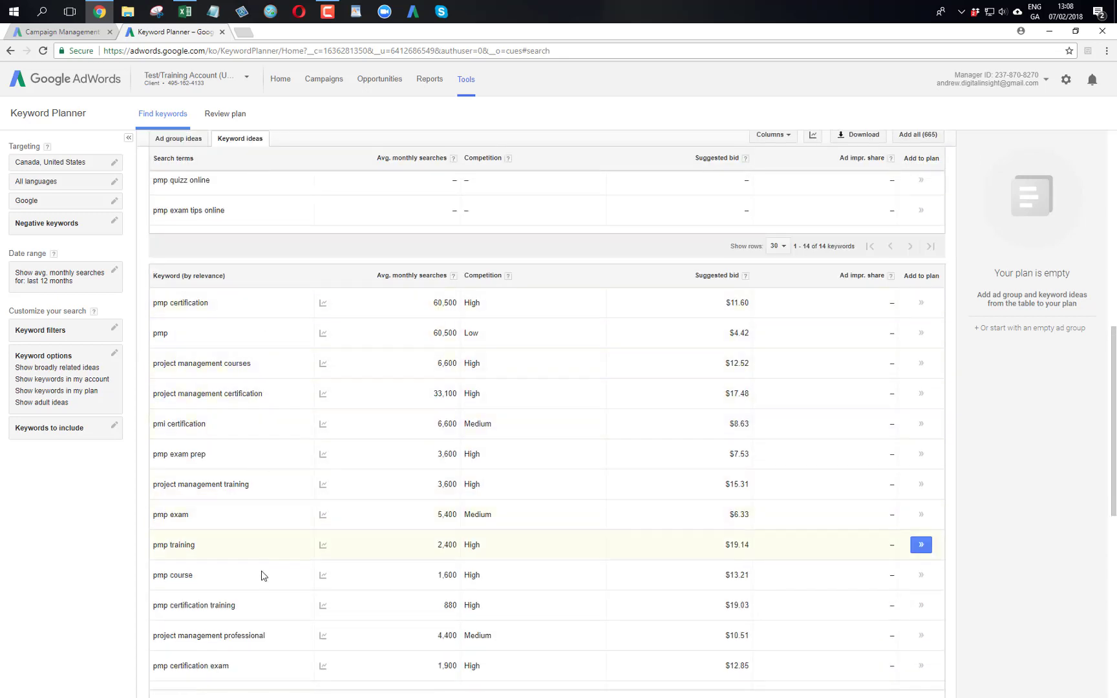
{"action": "scroll", "coordinate": [262, 573], "scroll_direction": "down", "scroll_amount": 8}
{"action": "scroll", "coordinate": [262, 576], "scroll_direction": "up", "scroll_amount": 17}
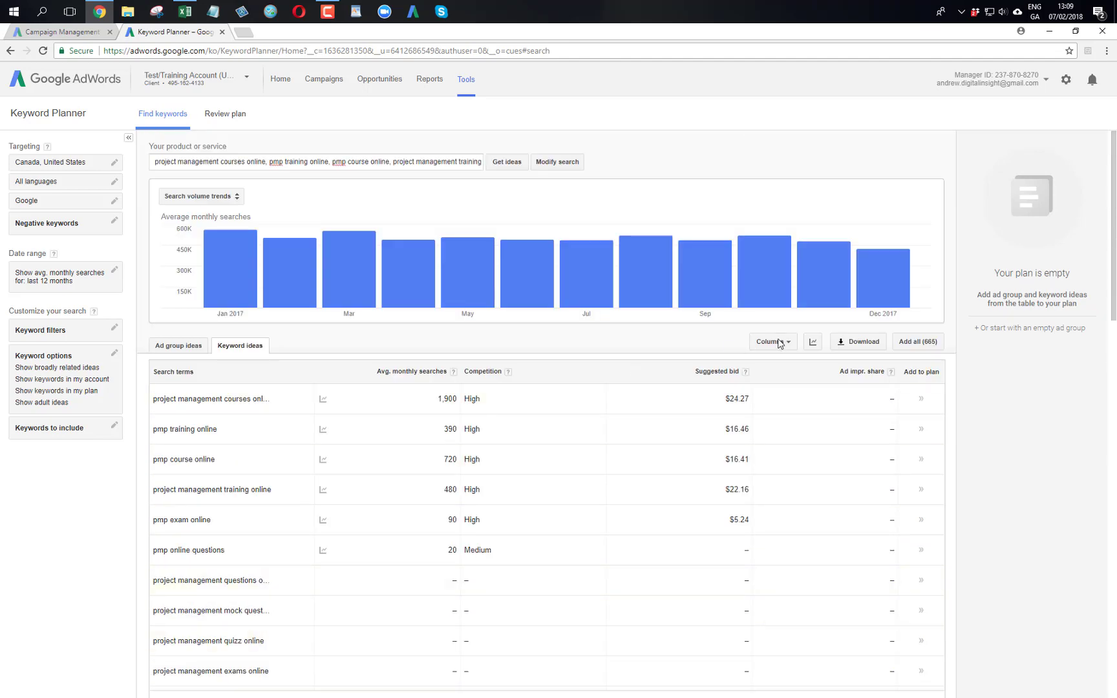
{"action": "left_click", "coordinate": [844, 342]}
{"action": "left_click", "coordinate": [412, 449]}
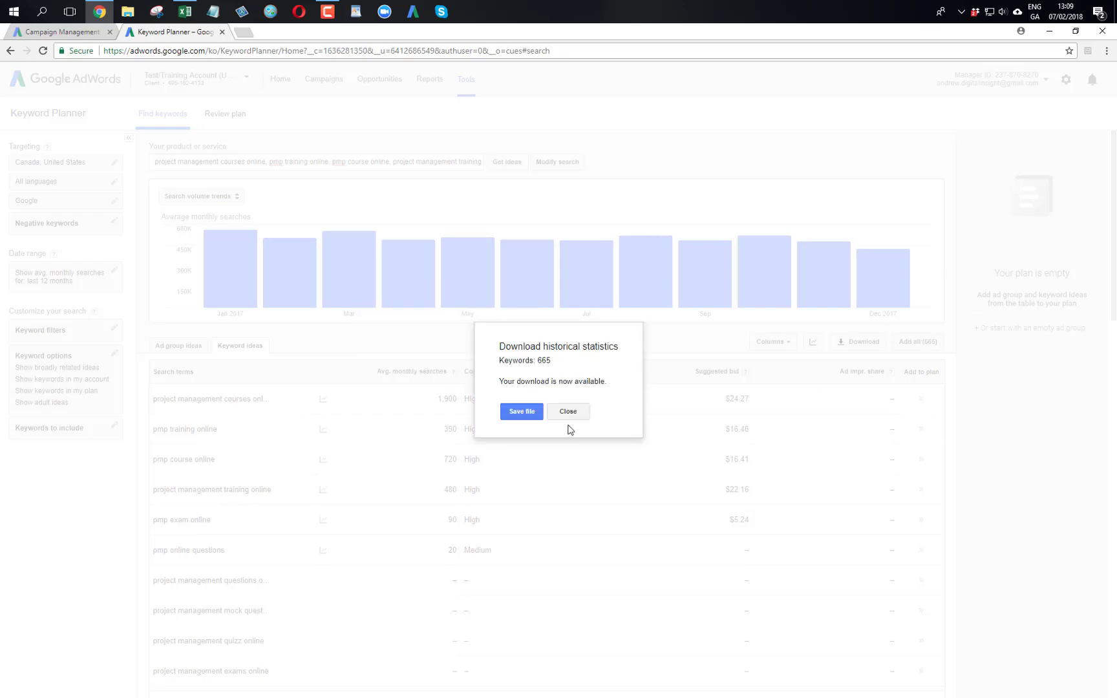
{"action": "left_click", "coordinate": [522, 412]}
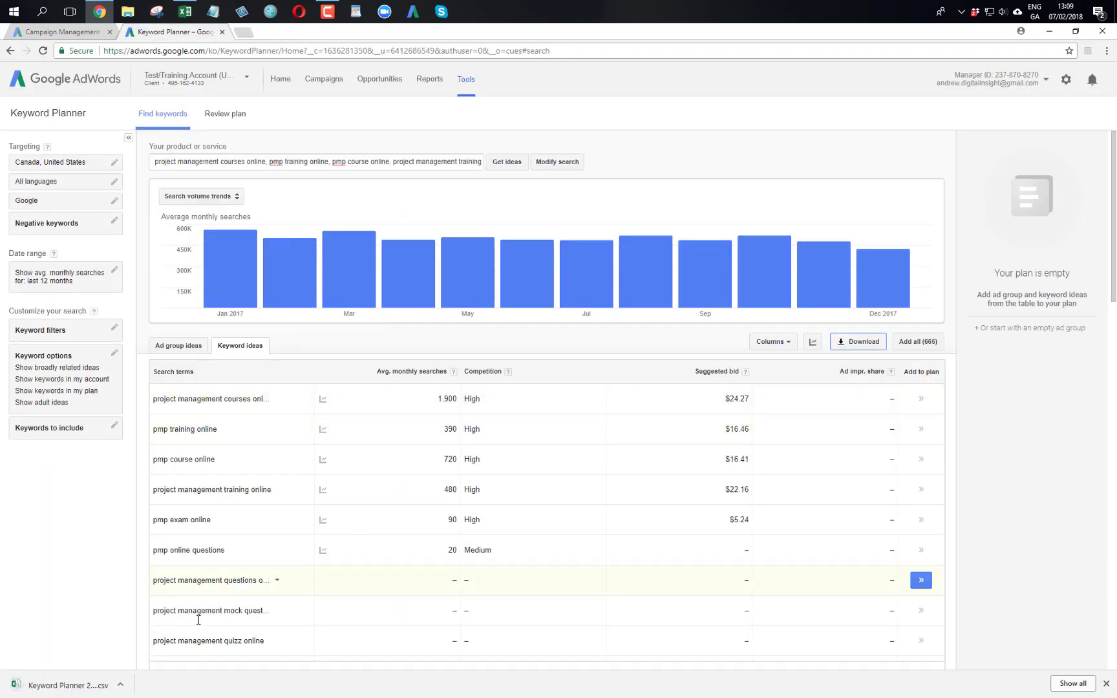
{"action": "left_click", "coordinate": [90, 682]}
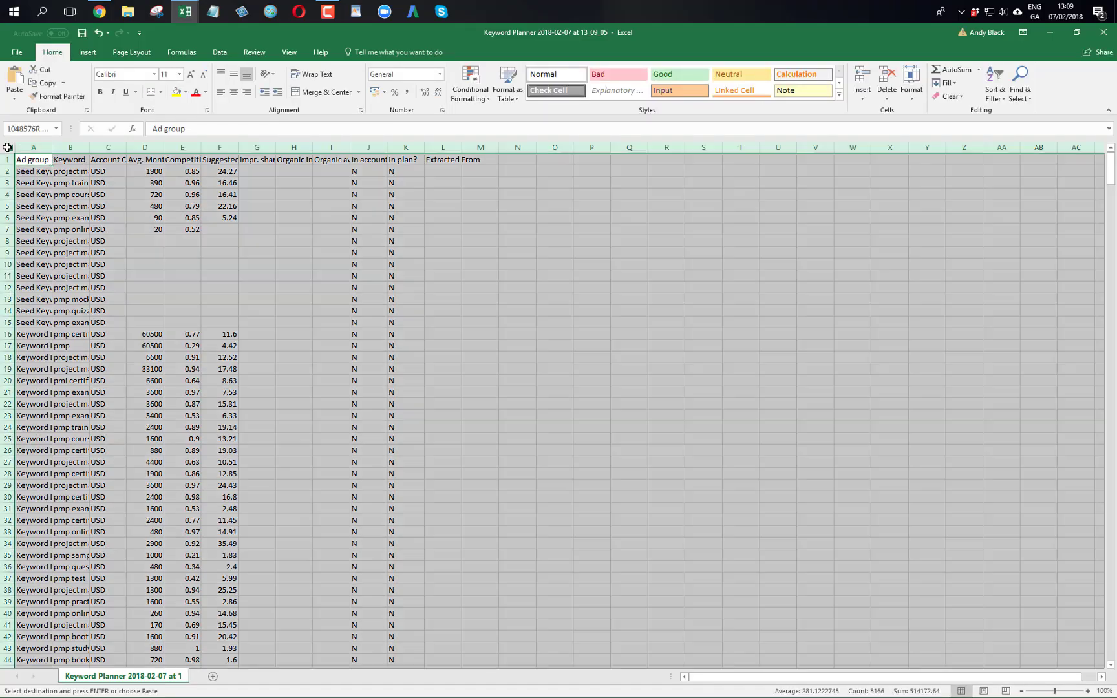
- Autofit all column widths and freeze the panes at cell C2 to lock the header row and first two columns
{"action": "key", "text": "ctrl+a"}
{"action": "double_click", "coordinate": [51, 148]}
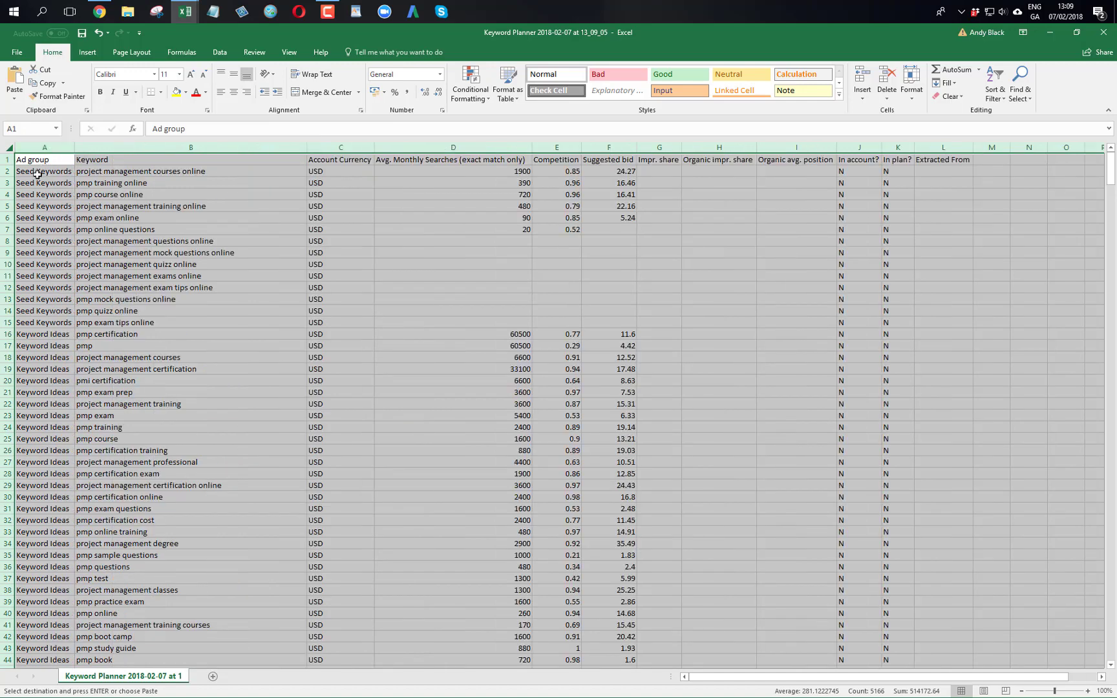
{"action": "left_click", "coordinate": [40, 172]}
{"action": "left_click", "coordinate": [331, 168]}
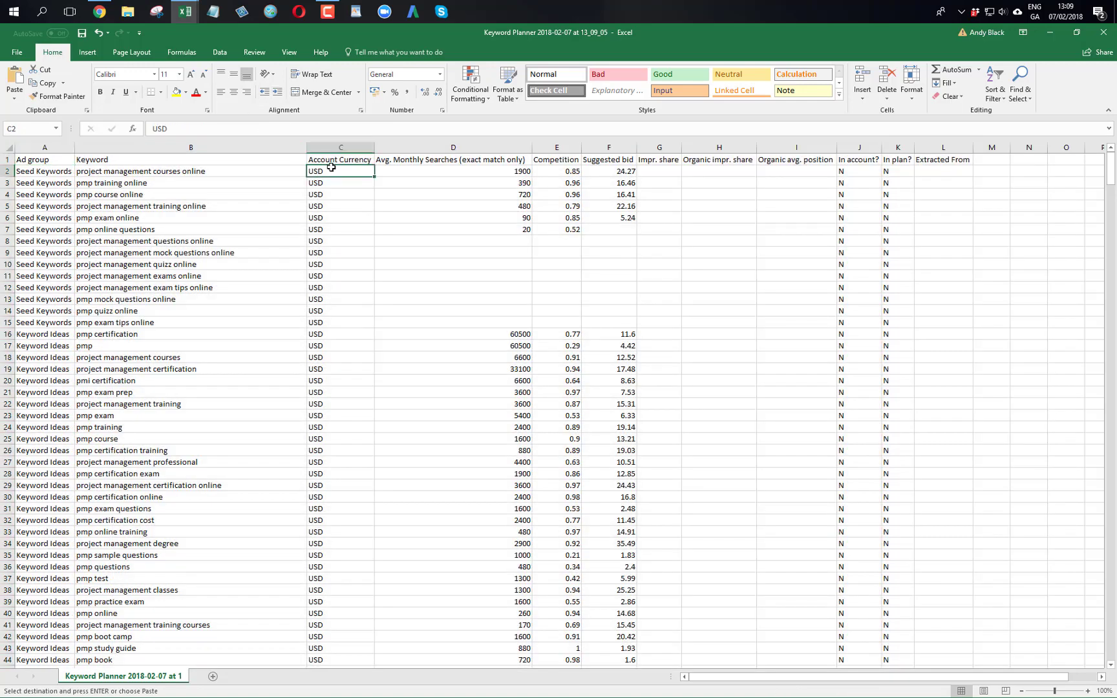
{"action": "left_click", "coordinate": [289, 52]}
{"action": "left_click", "coordinate": [377, 87]}
{"action": "left_click", "coordinate": [404, 117]}
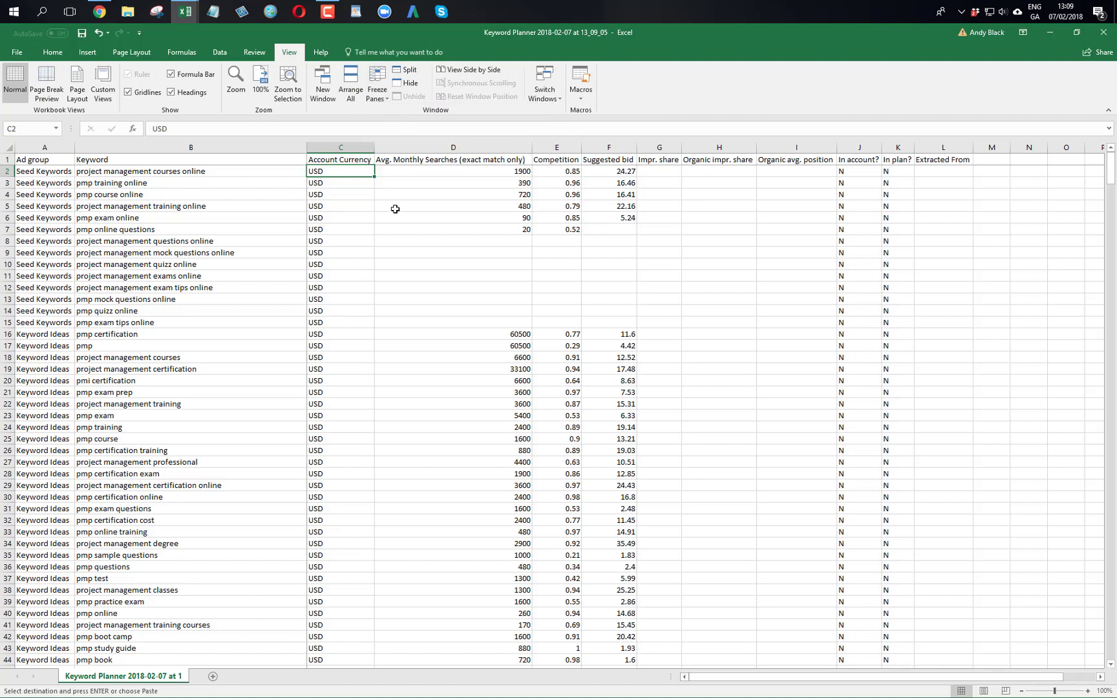
- Clear the contents of columns G through L, from Impr. share to Extracted From
{"action": "scroll", "coordinate": [366, 230], "scroll_direction": "down", "scroll_amount": 1}
{"action": "left_click", "coordinate": [802, 156]}
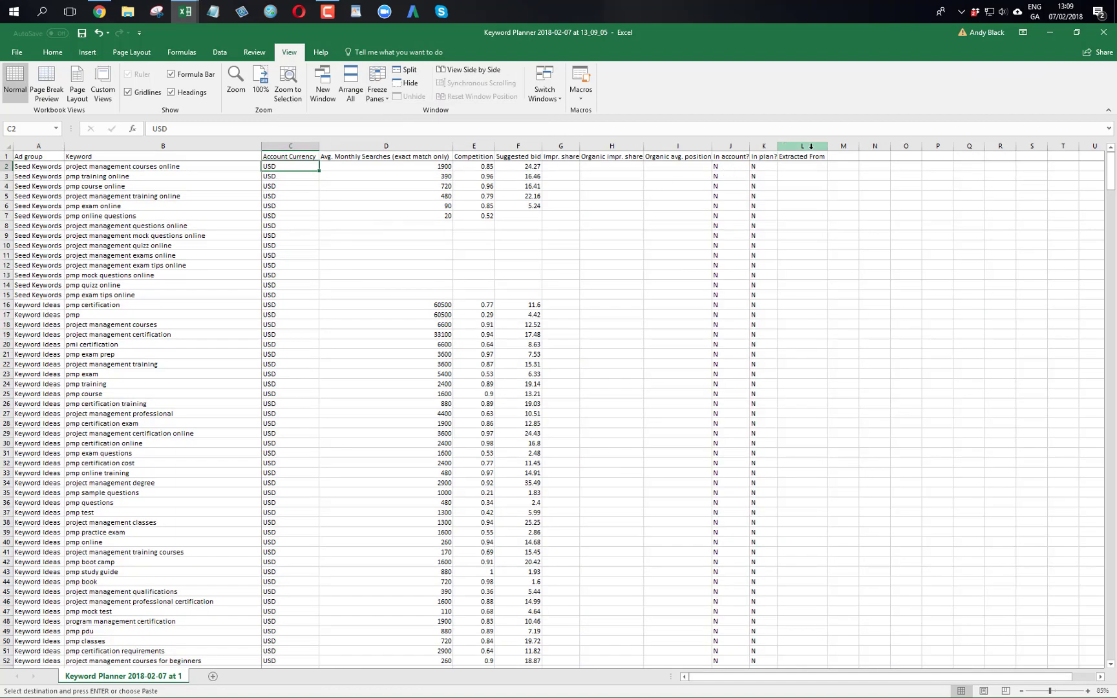
{"action": "key", "text": "ctrl+shift+Down"}
{"action": "left_click", "coordinate": [646, 156], "text": "shift"}
{"action": "left_click", "coordinate": [568, 158], "text": "shift"}
{"action": "key", "text": "Delete"}
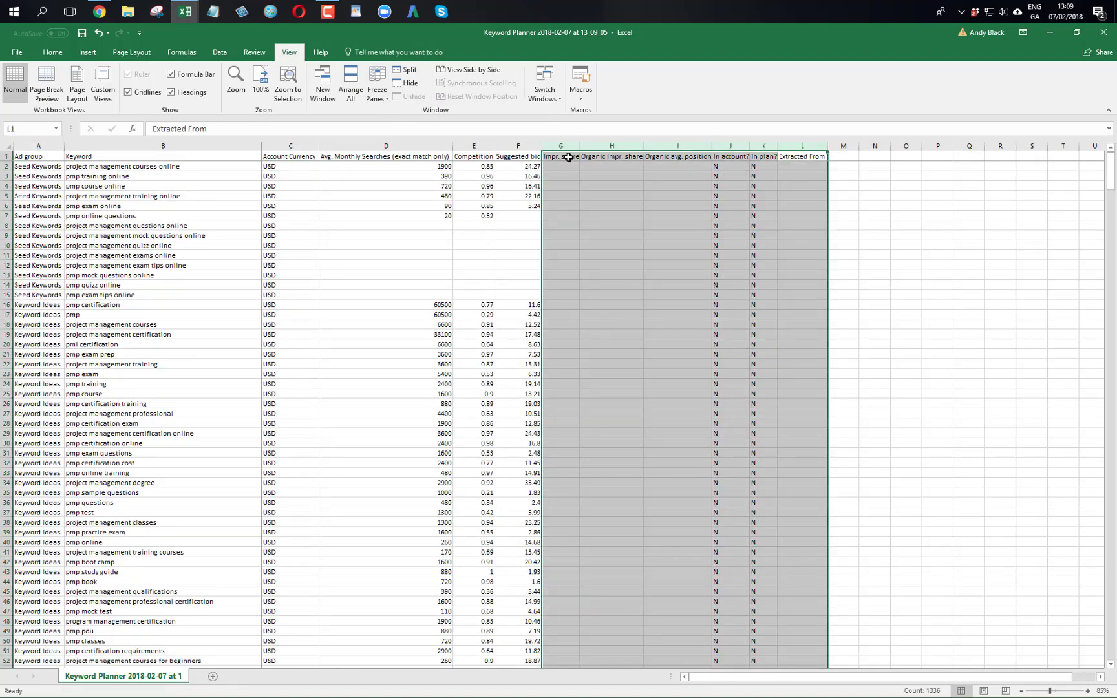
- Add a "Has Data?" header in G1 and fill the column with "Y" for every keyword row
{"action": "left_click", "coordinate": [569, 157]}
{"action": "type", "text": "Ha"}
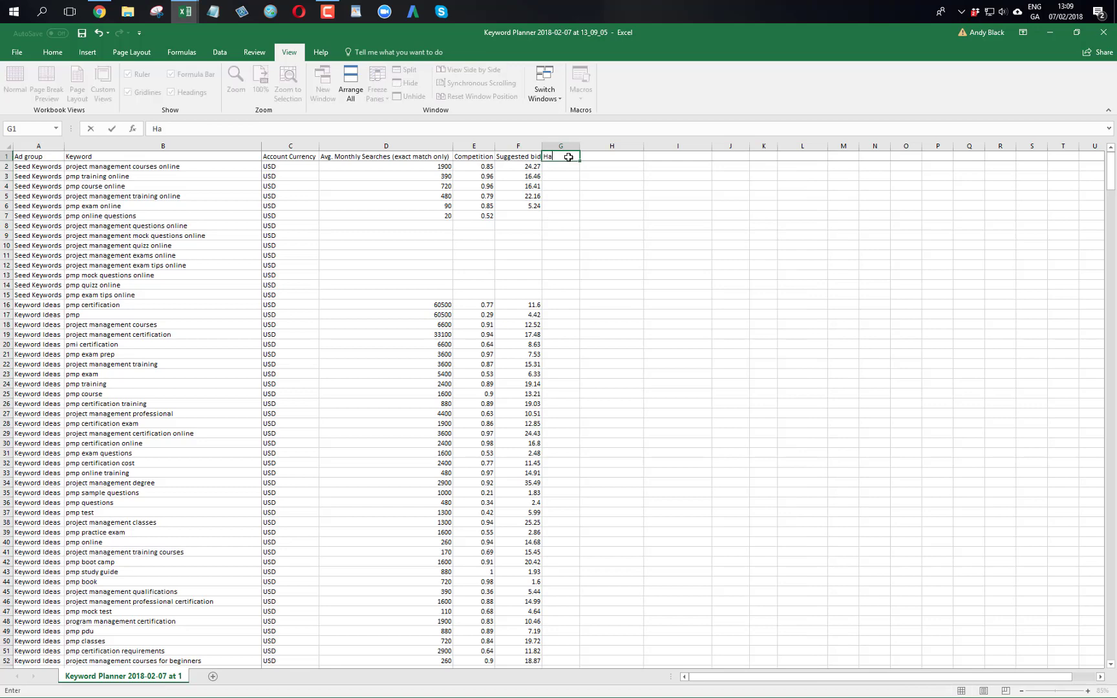
{"action": "type", "text": "s Data?"}
{"action": "key", "text": "Return"}
{"action": "type", "text": "Y"}
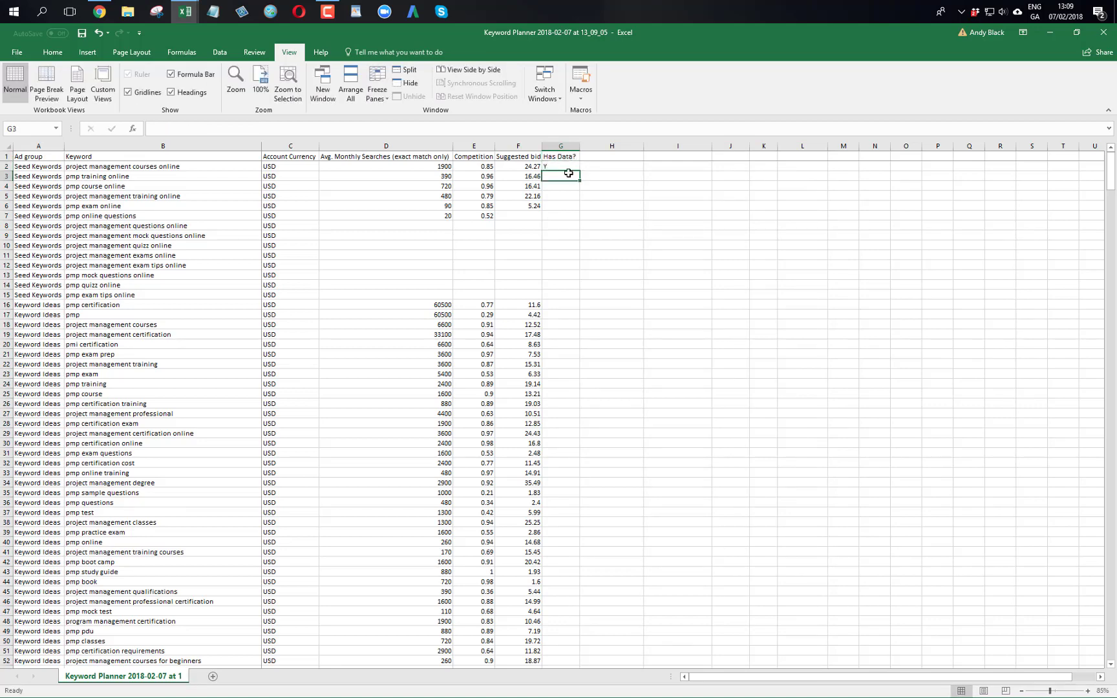
{"action": "left_click", "coordinate": [581, 168]}
{"action": "left_click_drag", "start_coordinate": [582, 169], "coordinate": [581, 349]}
{"action": "double_click", "coordinate": [580, 350]}
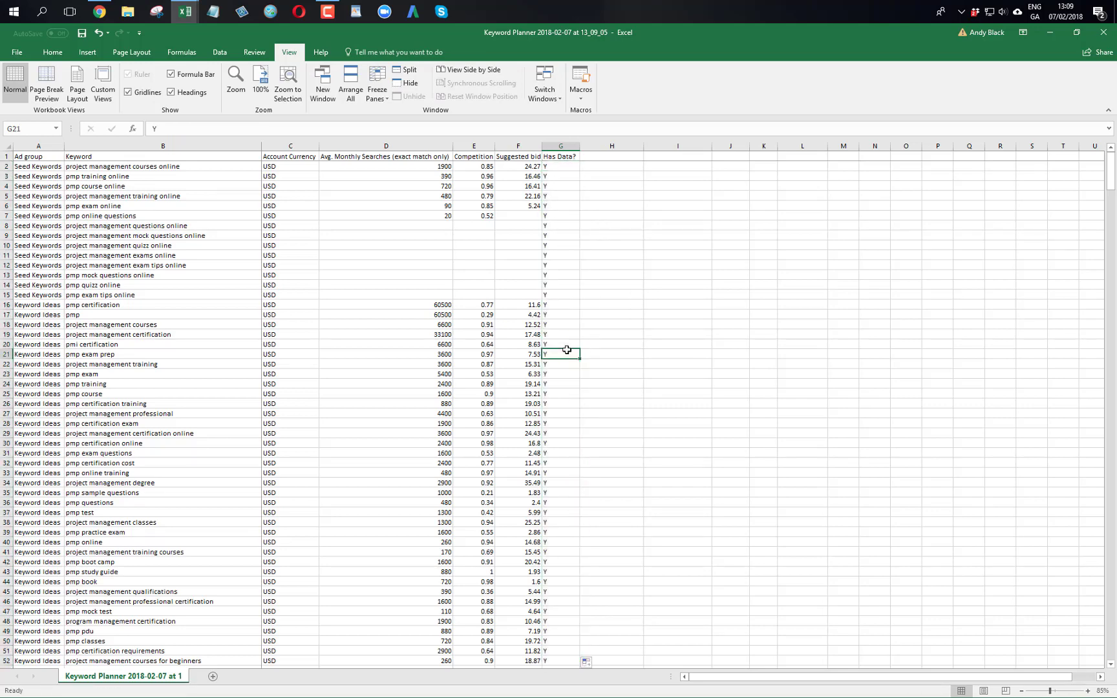
- Add the keyword-match headers "pmp" in H1 and "project management" in I1
{"action": "key", "text": "ctrl+Down"}
{"action": "key", "text": "Down"}
{"action": "key", "text": "Down"}
{"action": "key", "text": "Up"}
{"action": "key", "text": "Up"}
{"action": "key", "text": "ctrl+Up"}
{"action": "key", "text": "Right"}
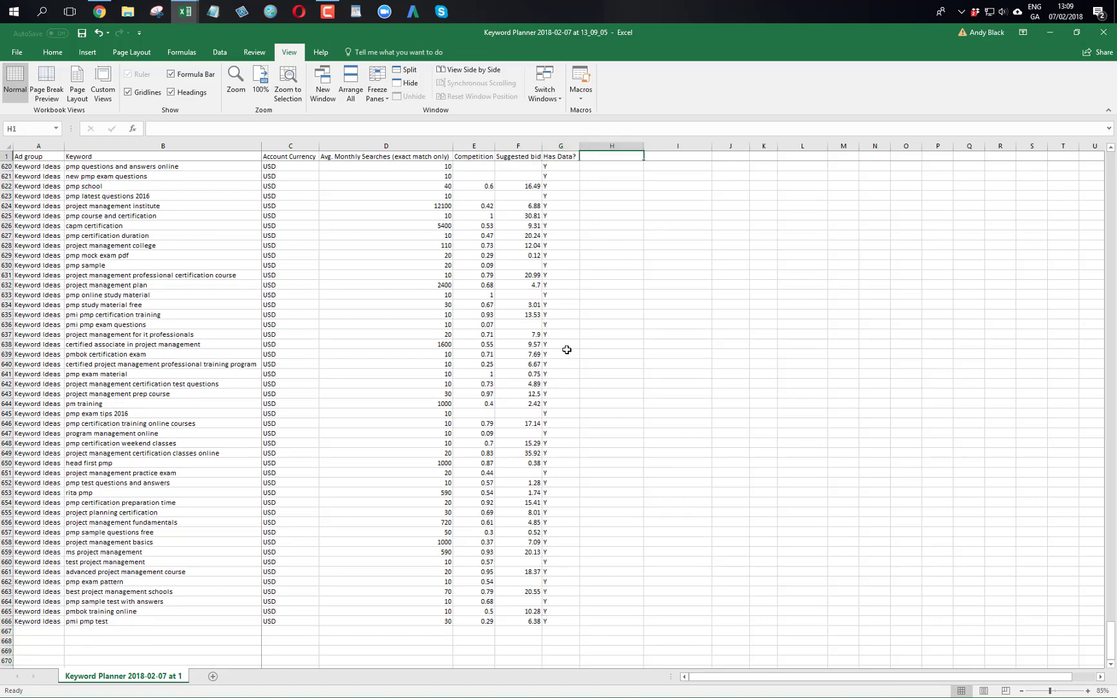
{"action": "type", "text": "pmp"}
{"action": "key", "text": "Tab"}
{"action": "type", "text": "project m"}
{"action": "key", "text": "BackSpace"}
{"action": "type", "text": "management"}
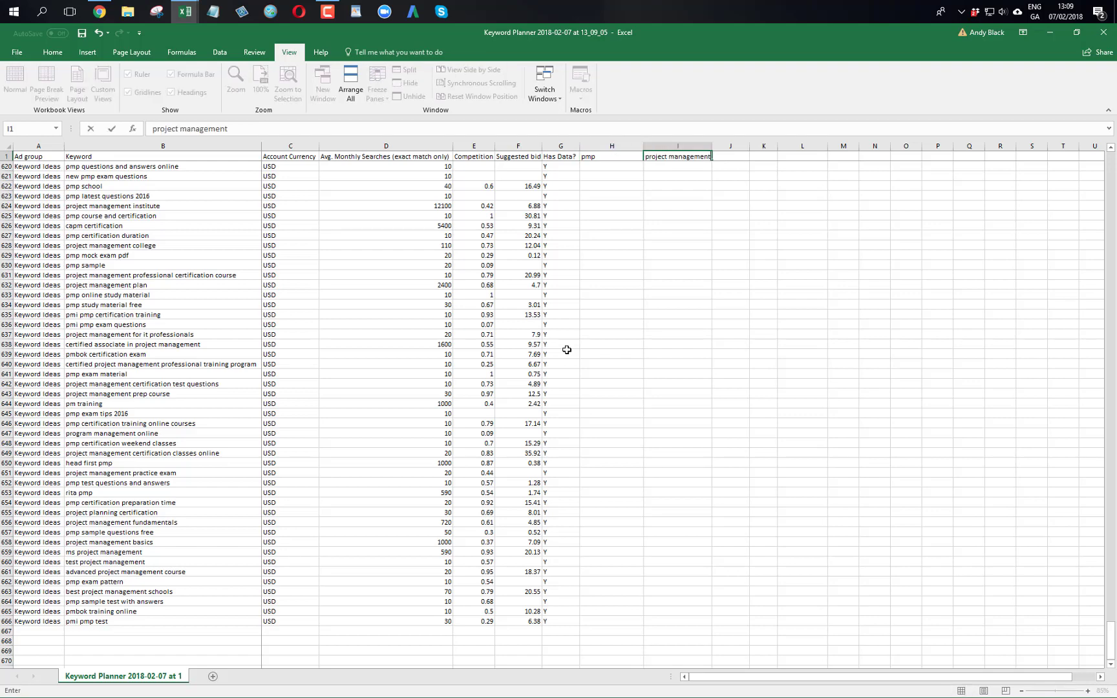
{"action": "key", "text": "Return"}
- Enter the formula =FIND(H$1,$B2) in H2 to look for the header term in the keyword
{"action": "type", "text": "=isnu"}
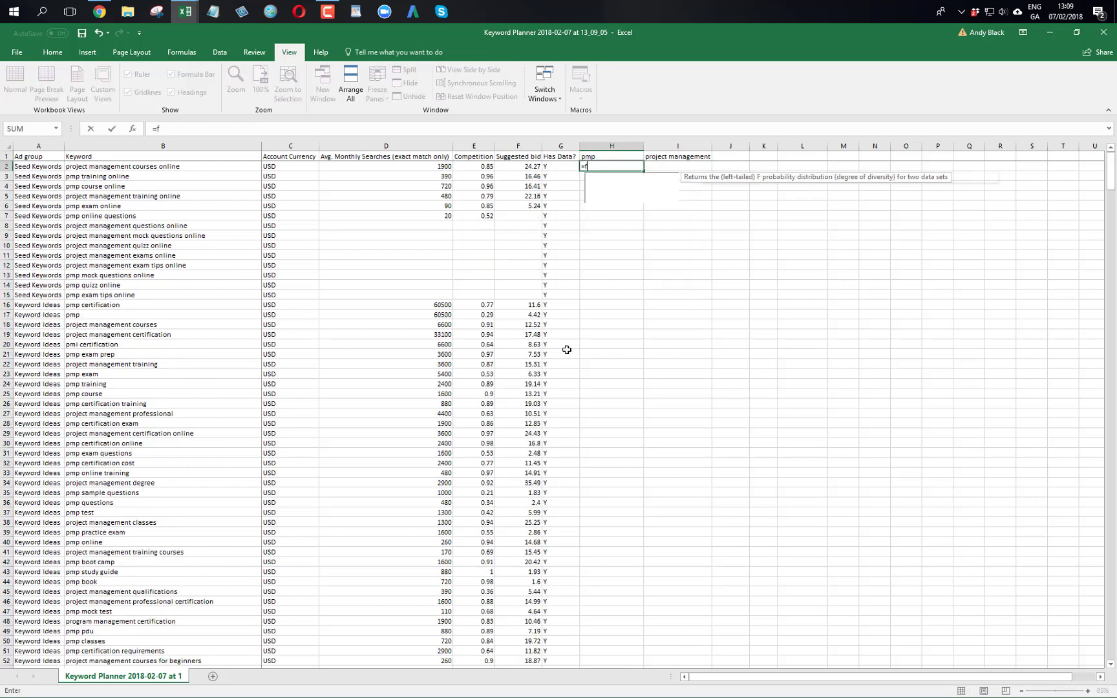
{"action": "key", "text": "shift+Return"}
{"action": "key", "text": "Down"}
{"action": "type", "text": "=find("}
{"action": "key", "text": "Up"}
{"action": "type", "text": ","}
{"action": "left_click", "coordinate": [189, 166]}
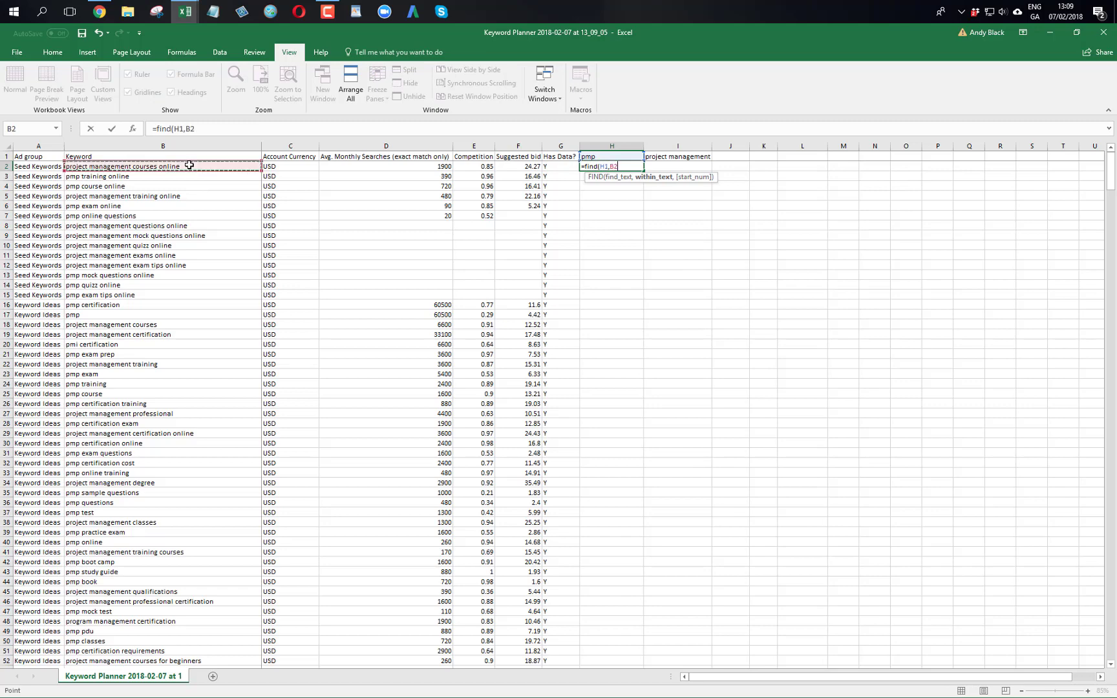
{"action": "key", "text": "ctrl+Return"}
{"action": "left_click", "coordinate": [181, 130]}
{"action": "type", "text": "$1,"}
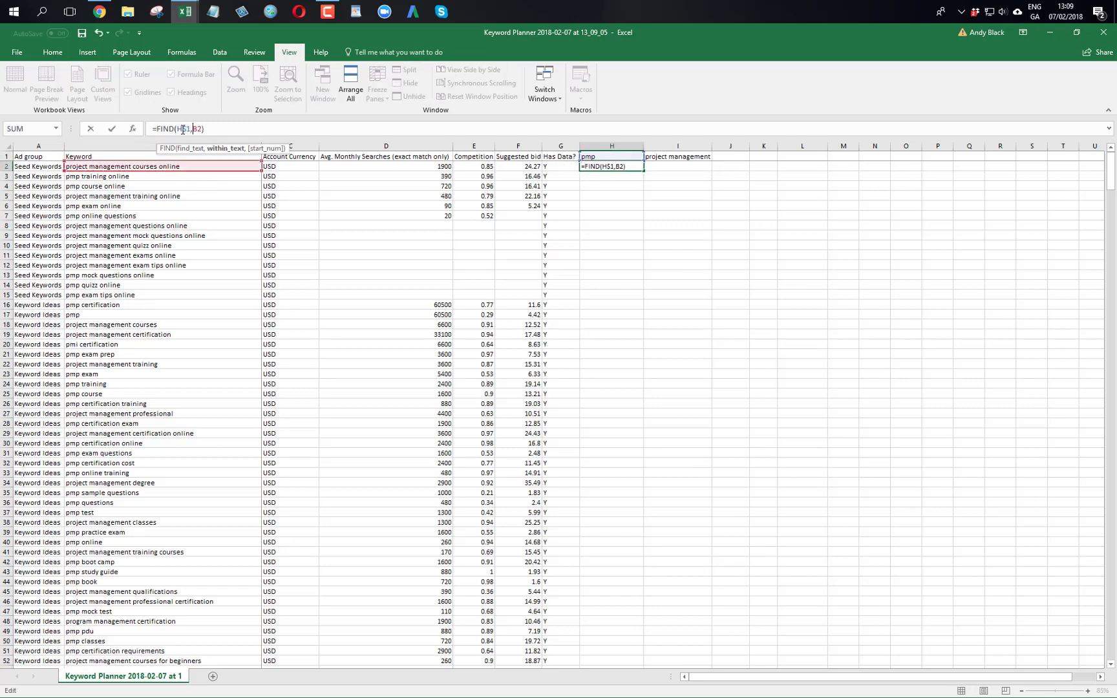
{"action": "type", "text": "$"}
{"action": "key", "text": "ctrl+Return"}
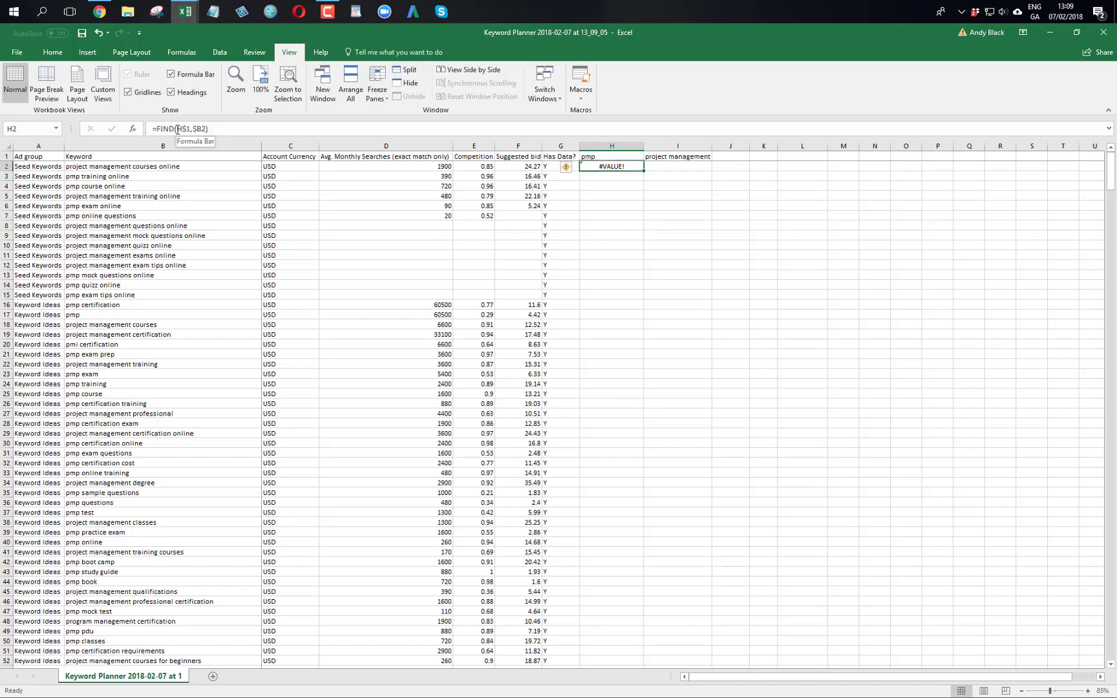
- Wrap the H2 formula in IFERROR so it reads =IFERROR(FIND(H$1,$B2),"")
{"action": "left_click", "coordinate": [157, 129]}
{"action": "type", "text": "iferror("}
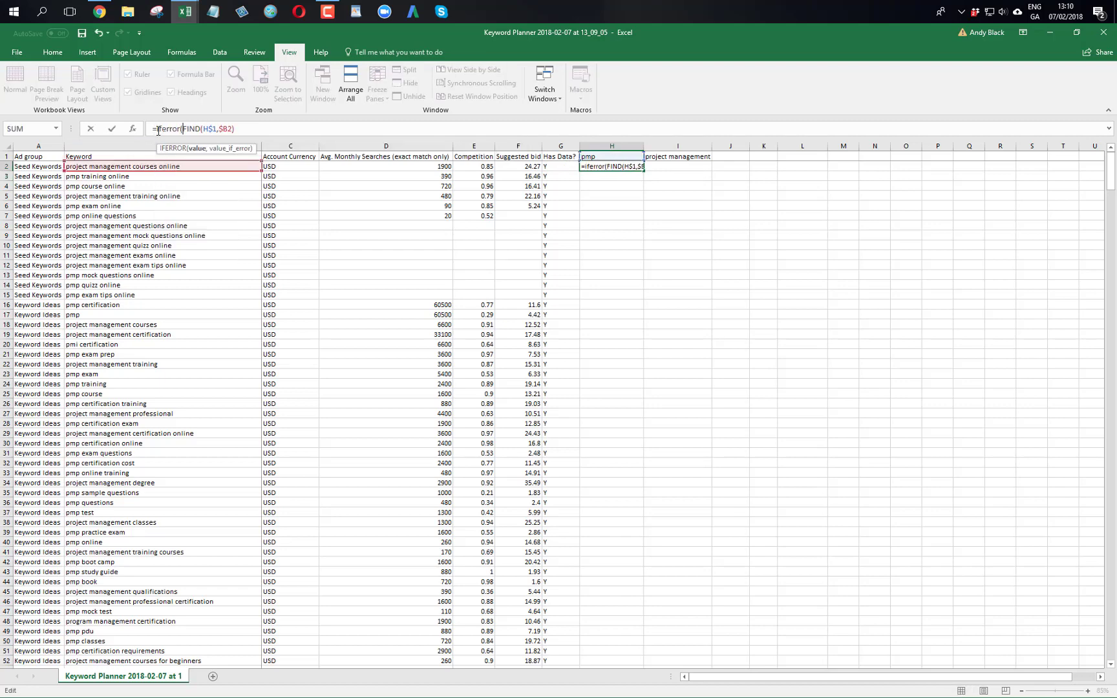
{"action": "type", "text": ",\"\")"}
{"action": "key", "text": "ctrl+Return"}
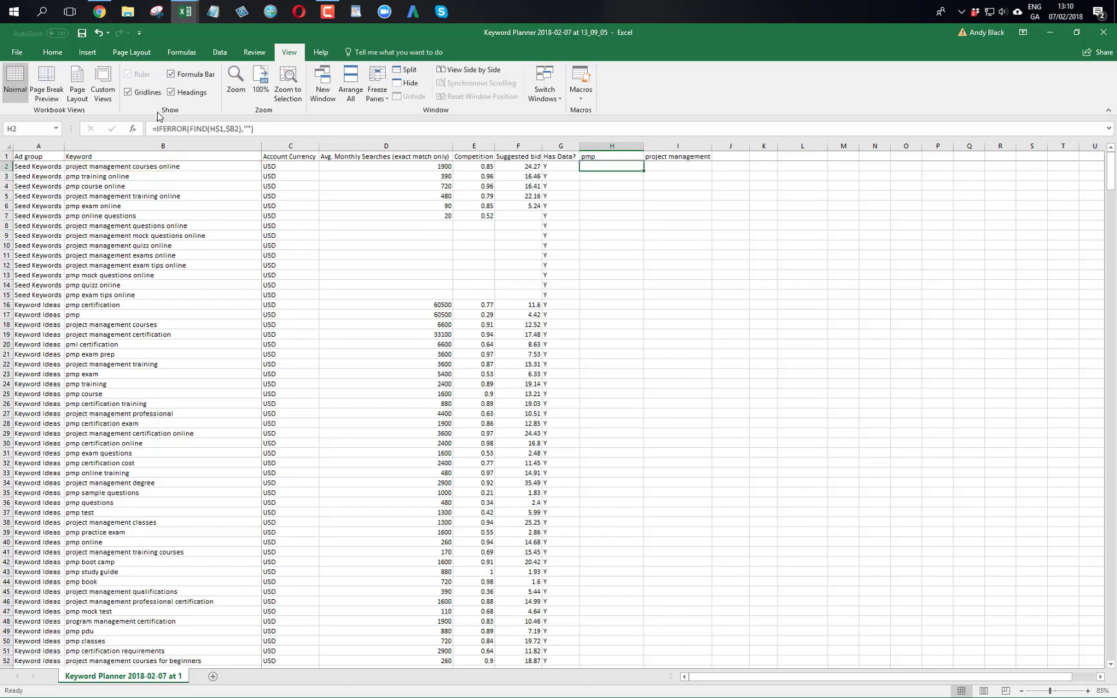
- Give H2 a light grey fill and blue font, and fill it down to H21
{"action": "left_click", "coordinate": [53, 52]}
{"action": "left_click", "coordinate": [186, 93]}
{"action": "left_click", "coordinate": [206, 92]}
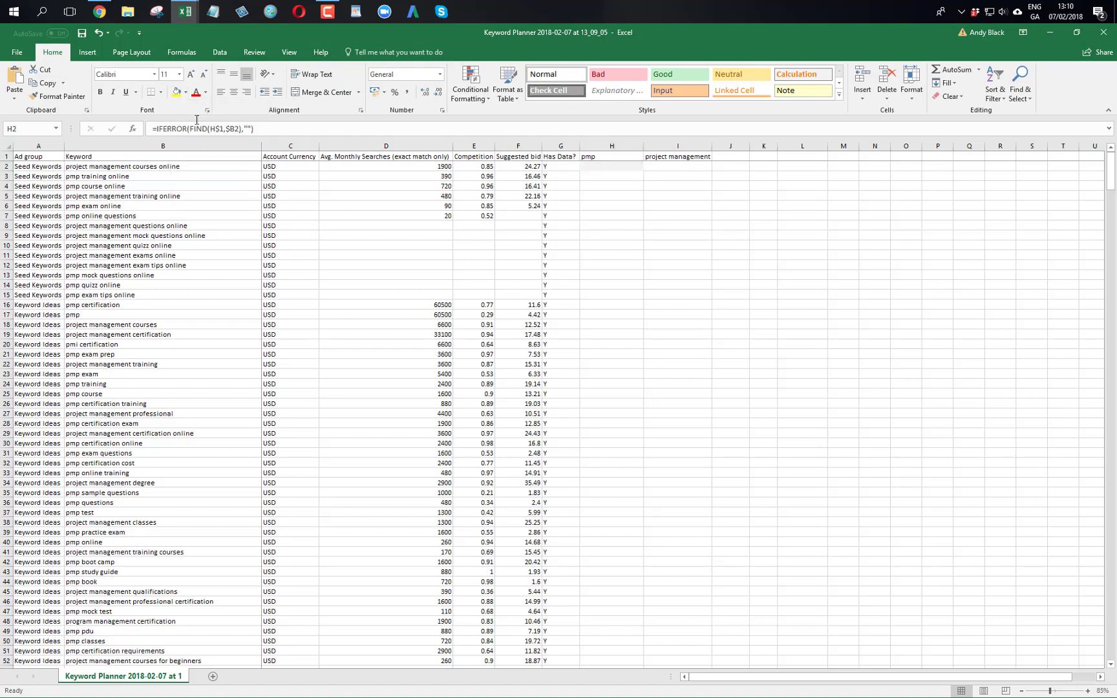
{"action": "left_click", "coordinate": [206, 93]}
{"action": "left_click", "coordinate": [256, 196]}
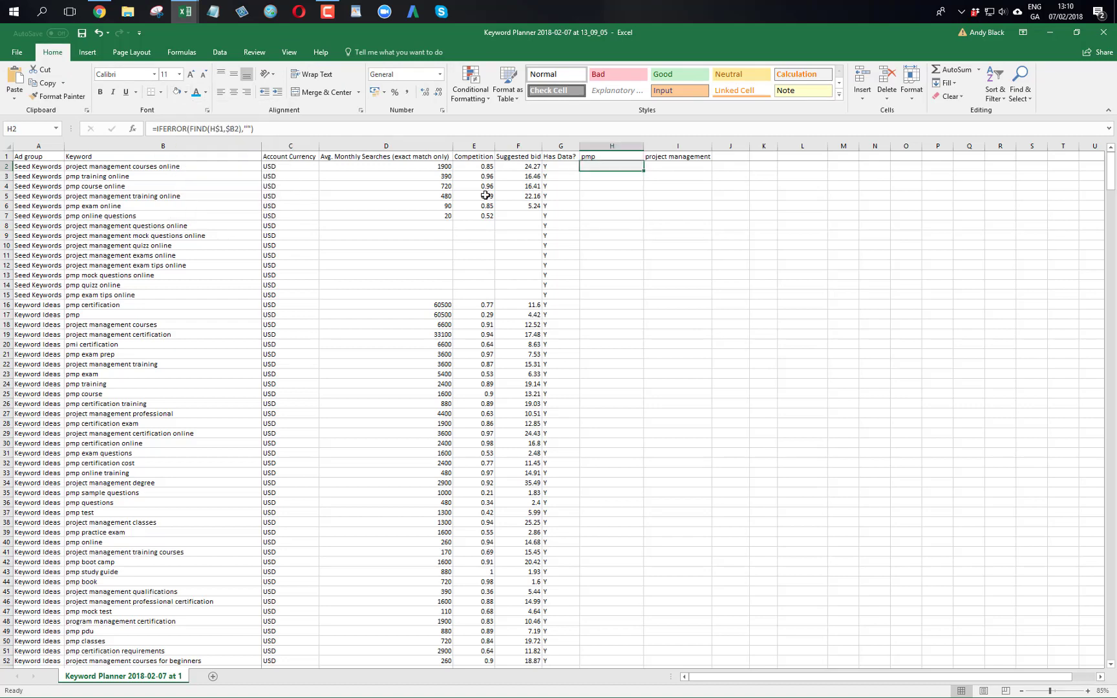
{"action": "left_click_drag", "start_coordinate": [644, 170], "coordinate": [645, 355]}
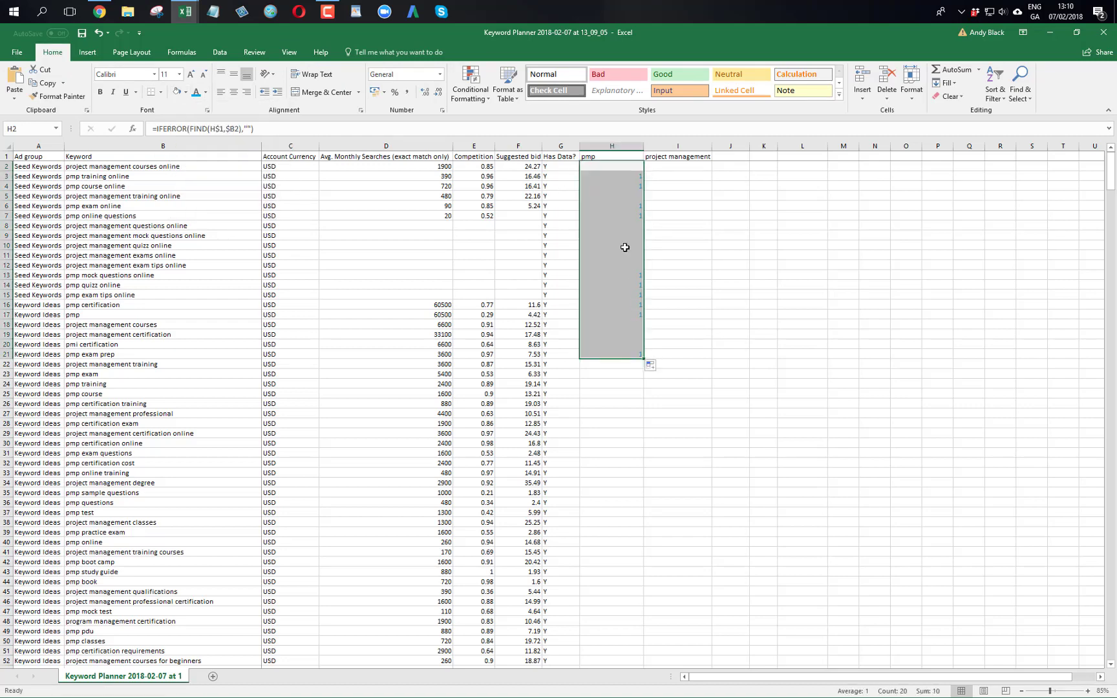
{"action": "left_click", "coordinate": [637, 177]}
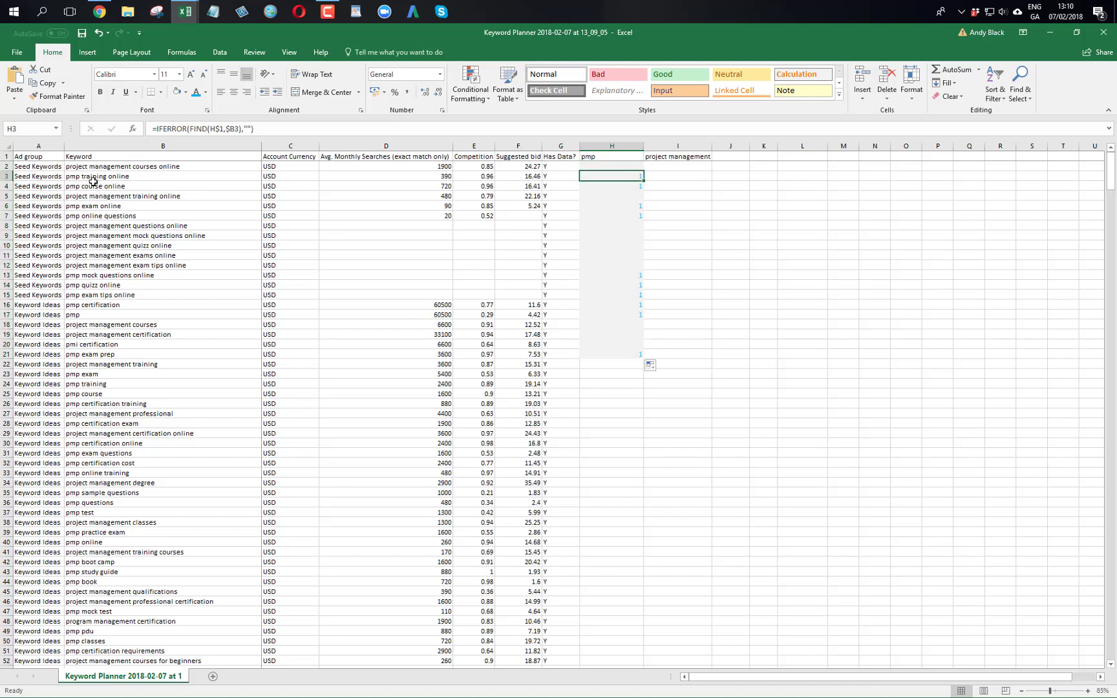
- Change the H2 formula to =IF(IFERROR(FIND(H$1,$B2),"")<>"",H$1,"") so it returns the header term
{"action": "left_click", "coordinate": [619, 167]}
{"action": "left_click", "coordinate": [157, 129]}
{"action": "type", "text": "IF("}
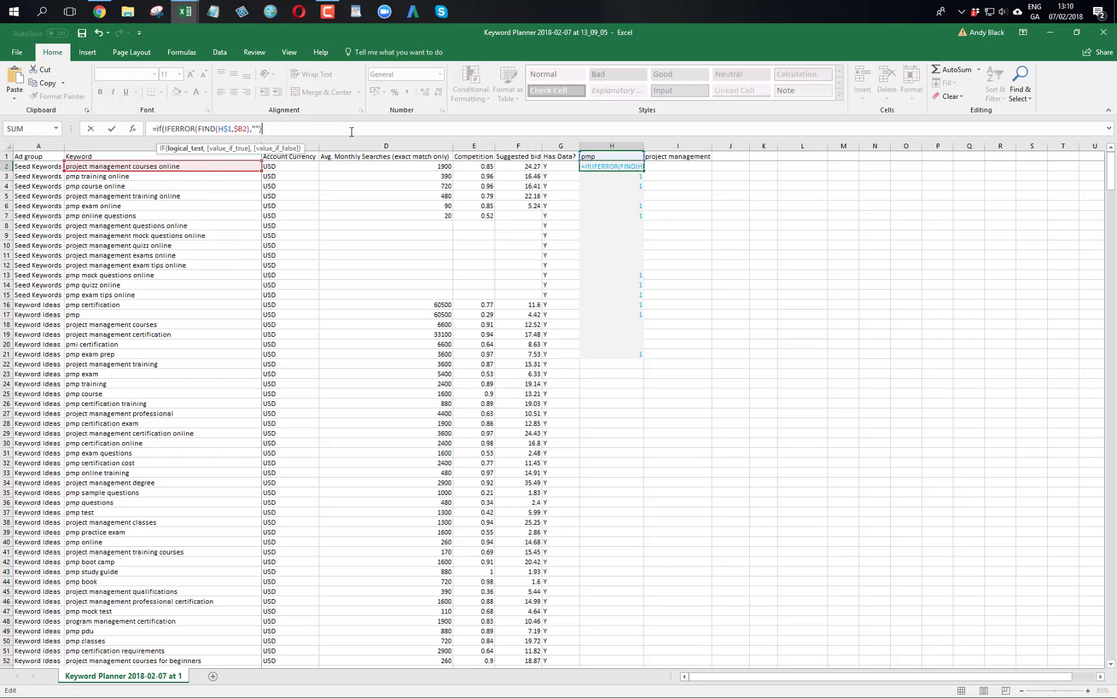
{"action": "type", "text": ",h$1,\"\")"}
{"action": "key", "text": "ctrl+Return"}
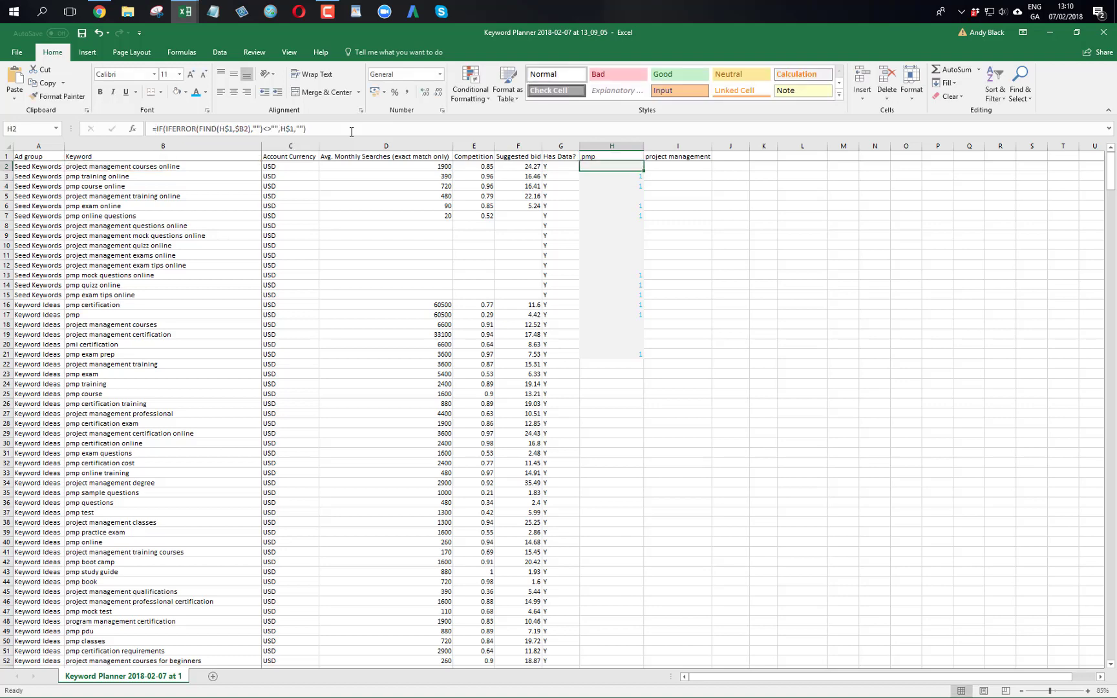
- Fill the H2 formula down all keyword rows and copy it into the project management column
{"action": "left_click_drag", "start_coordinate": [646, 171], "coordinate": [634, 363]}
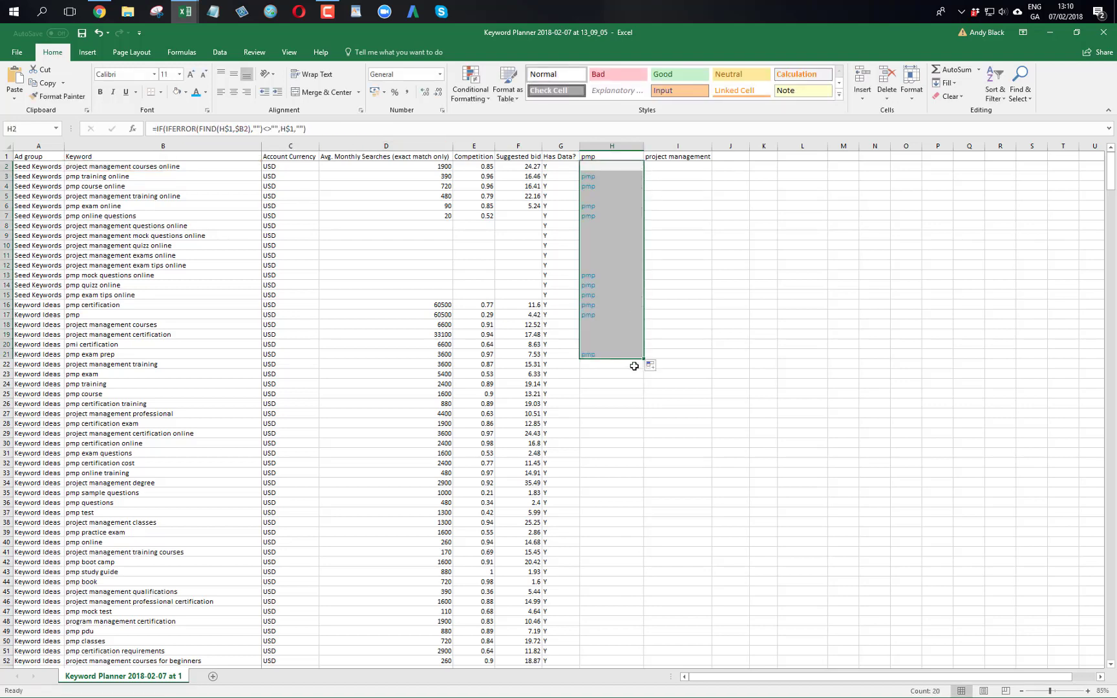
{"action": "double_click", "coordinate": [644, 360]}
{"action": "key", "text": "ctrl+c"}
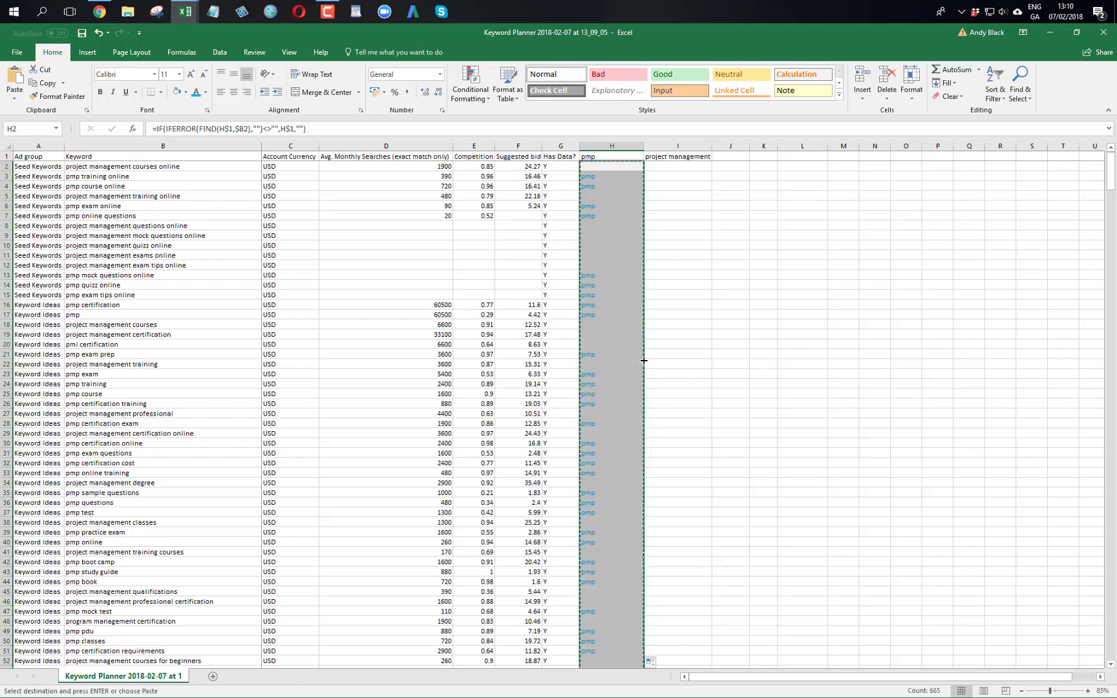
{"action": "key", "text": "Right"}
{"action": "key", "text": "Return"}
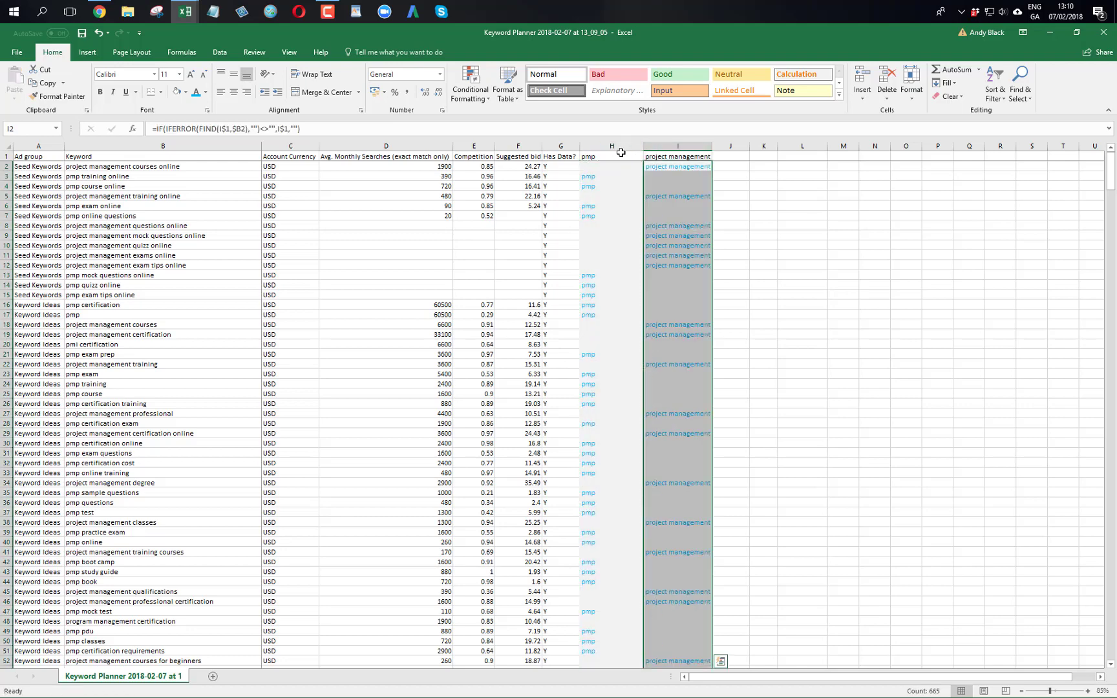
- Autofit the widths of columns H and I
{"action": "left_click_drag", "start_coordinate": [642, 147], "coordinate": [646, 149]}
{"action": "double_click", "coordinate": [645, 148]}
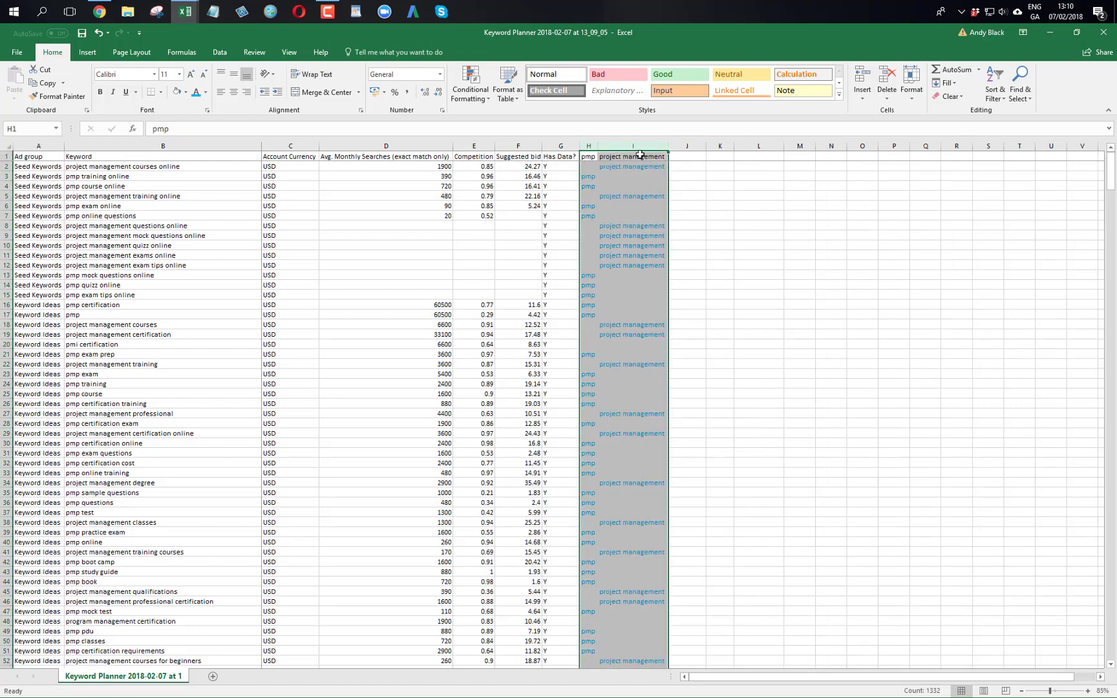
{"action": "left_click", "coordinate": [619, 156]}
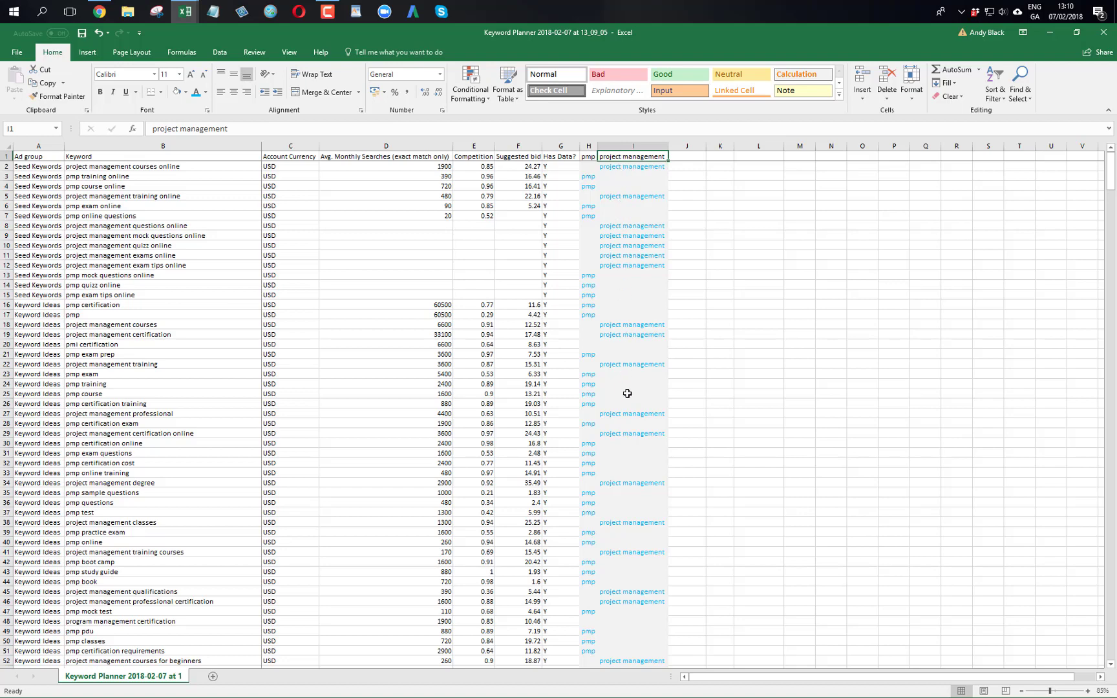
- Copy column I into column J and clear the header in J1
{"action": "left_click", "coordinate": [646, 146]}
{"action": "key", "text": "ctrl+c"}
{"action": "key", "text": "Right"}
{"action": "key", "text": "ctrl+v"}
{"action": "key", "text": "Delete"}
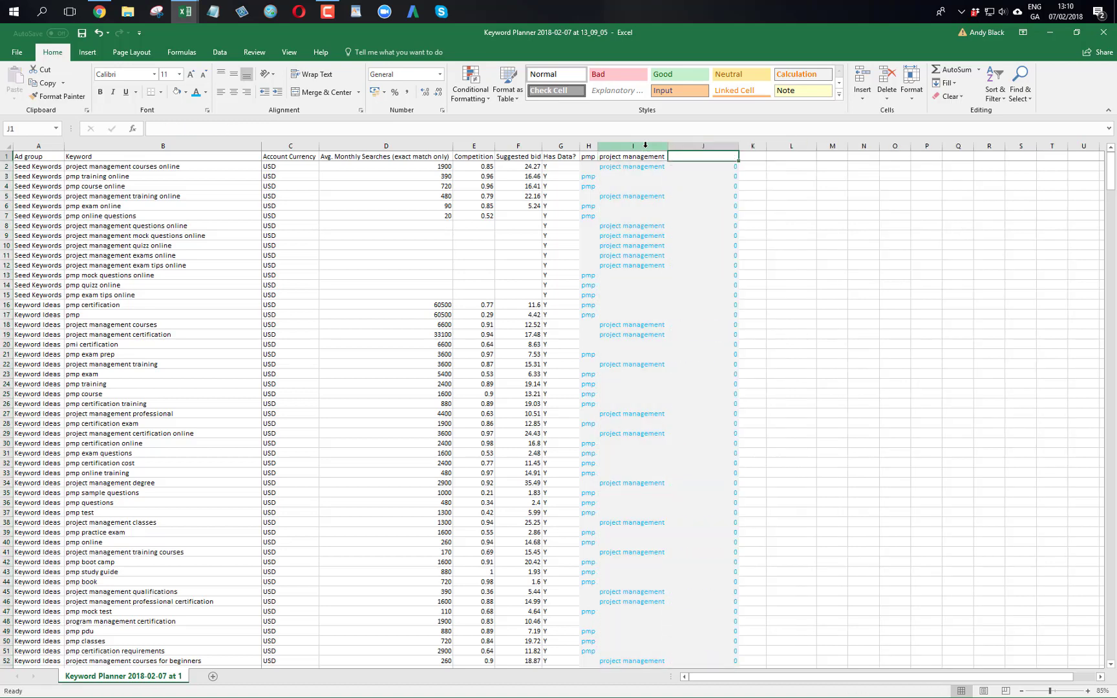
- Change the J2 formula to =IF(J$1<>"",IF(IFERROR(FIND(J$1,$B2),"")<>"",J$1,""),"") to handle a blank header
{"action": "left_click", "coordinate": [715, 165]}
{"action": "left_click", "coordinate": [153, 130]}
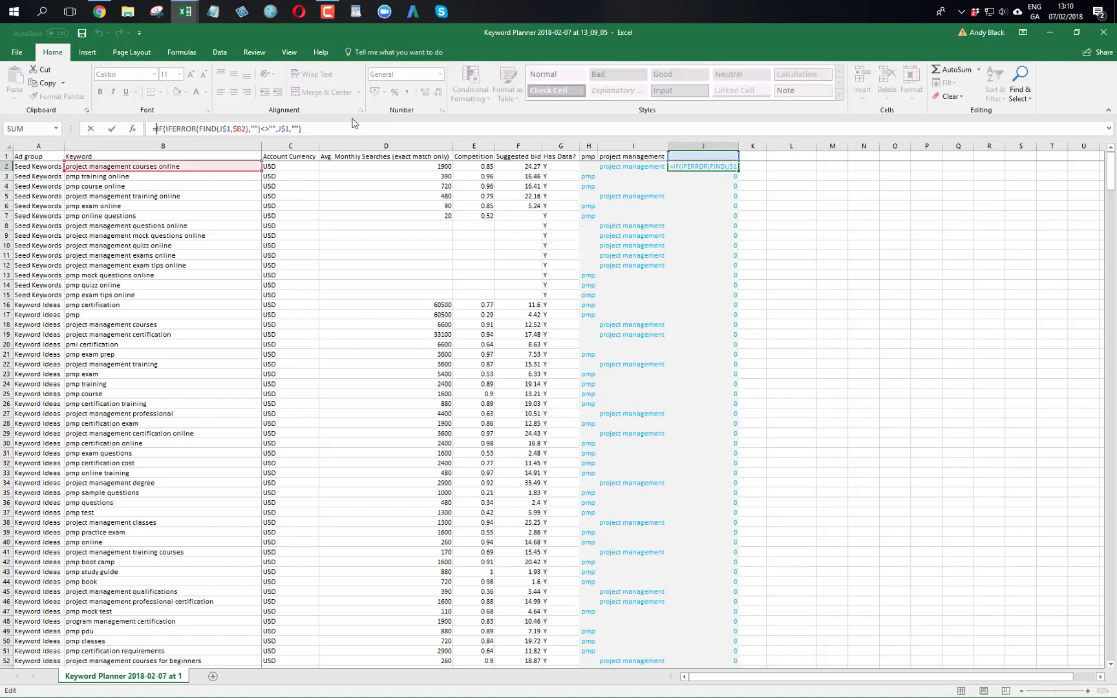
{"action": "type", "text": "if("}
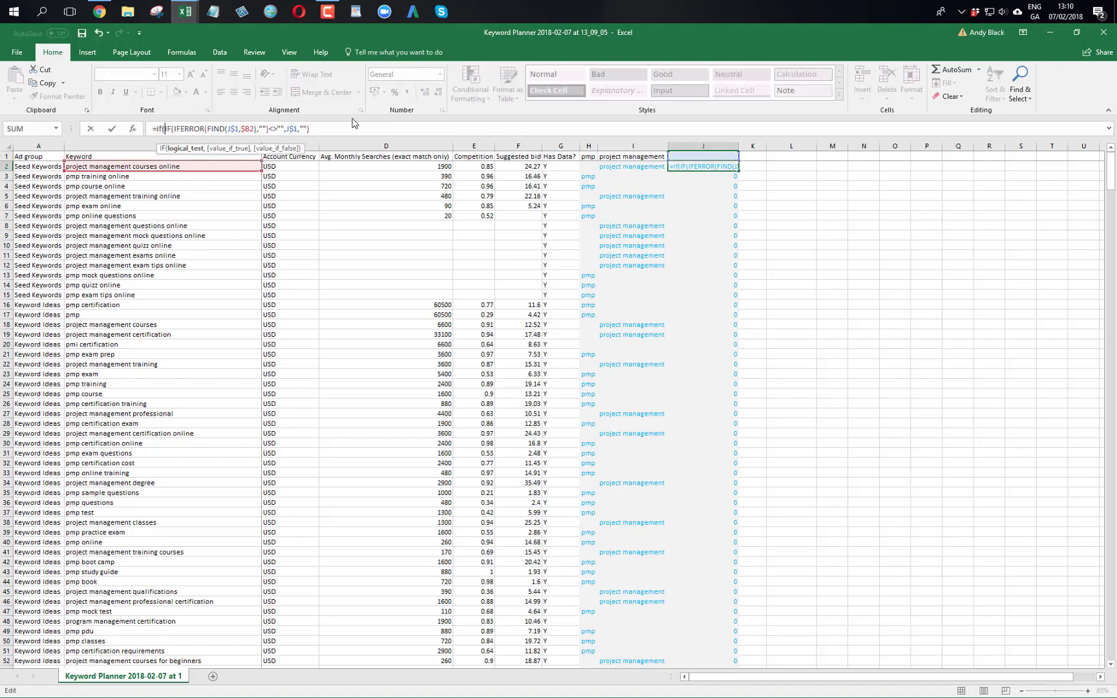
{"action": "type", "text": "j%$"}
{"action": "key", "text": "BackSpace"}
{"action": "key", "text": "BackSpace"}
{"action": "type", "text": "$1<>\"\","}
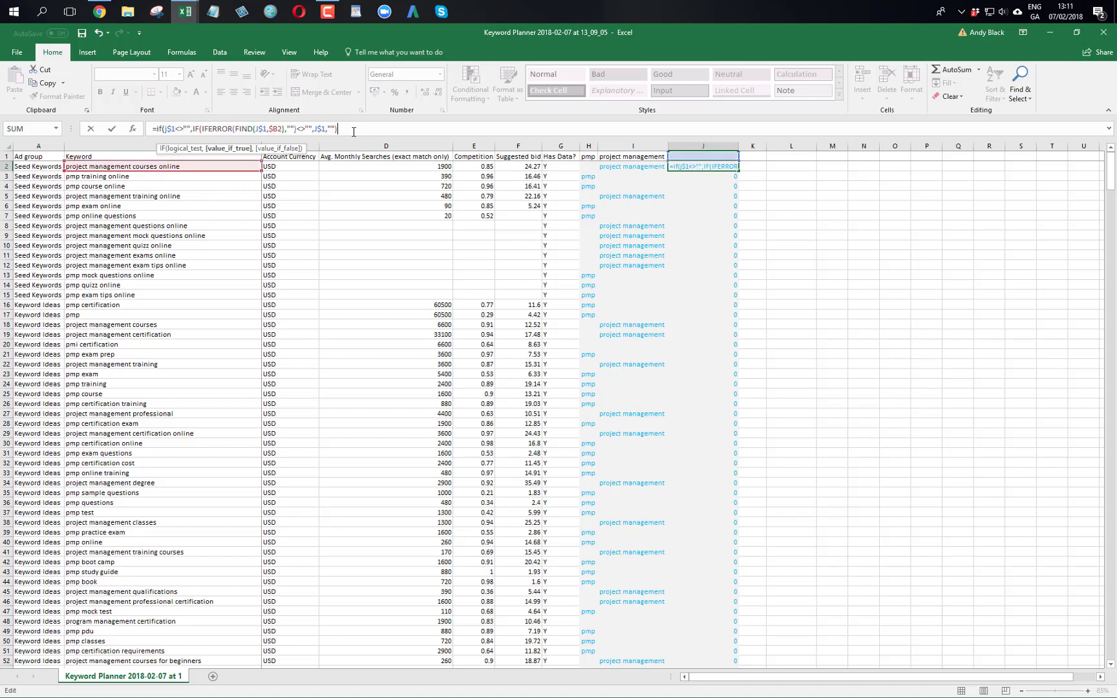
{"action": "type", "text": ",\"\")"}
{"action": "key", "text": "ctrl+Return"}
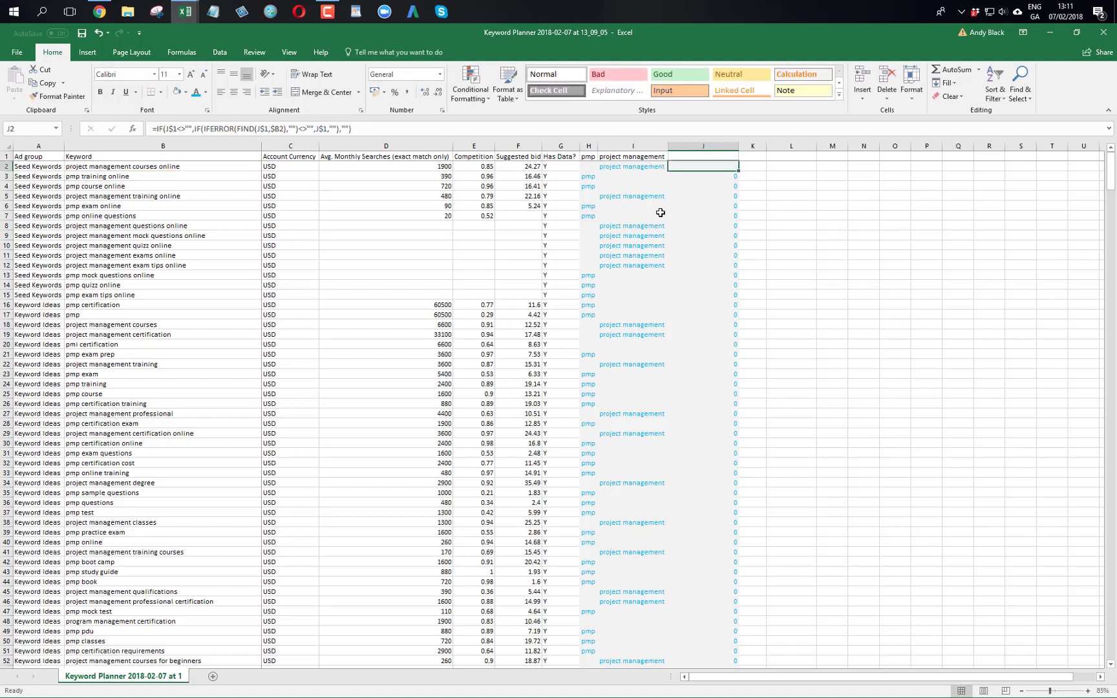
- Fill the J2 formula down all keyword rows and paste it over the formulas in columns H and I
{"action": "double_click", "coordinate": [739, 169]}
{"action": "key", "text": "ctrl+c"}
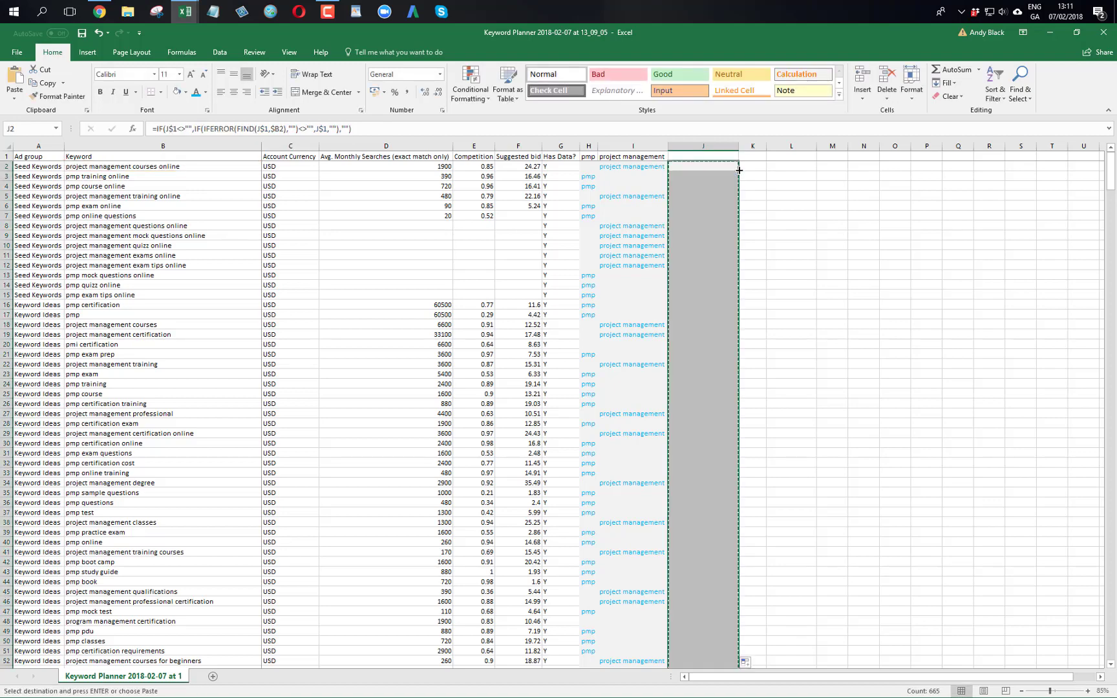
{"action": "key", "text": "Left"}
{"action": "key", "text": "Left"}
{"action": "key", "text": "shift+Right"}
{"action": "key", "text": "ctrl+shift+Down"}
{"action": "key", "text": "Return"}
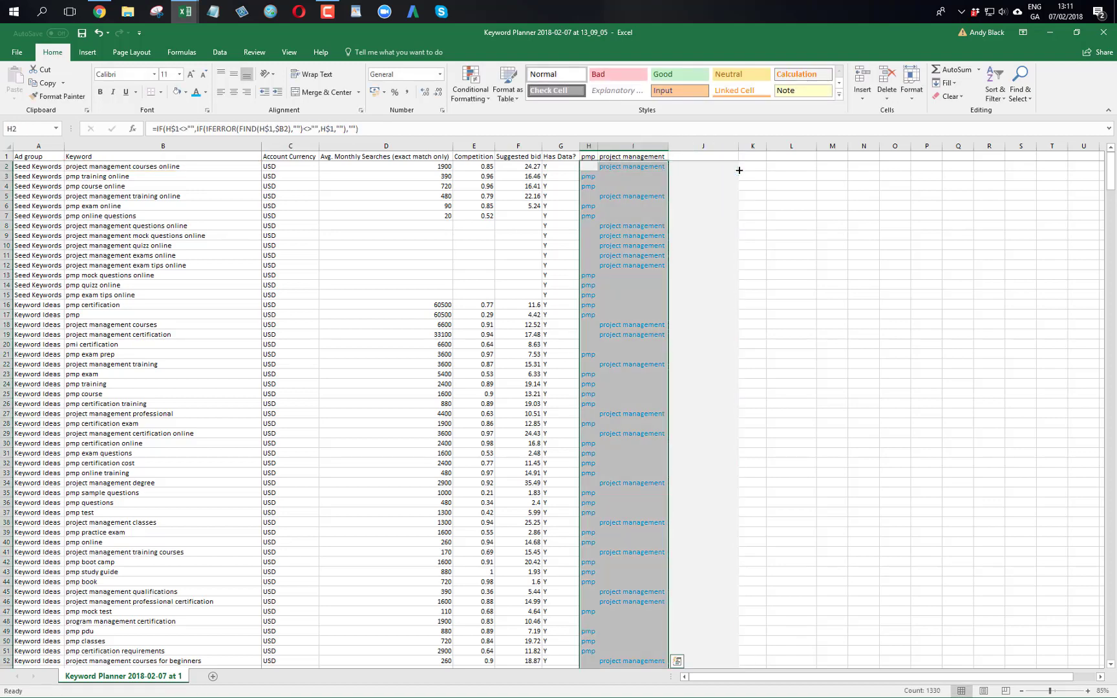
- Copy column J across the empty columns from K onward, and autofit all column widths
{"action": "left_click", "coordinate": [713, 144]}
{"action": "key", "text": "ctrl+c"}
{"action": "key", "text": "shift+Right"}
{"action": "key", "text": "shift+Right"}
{"action": "key", "text": "shift+Right"}
{"action": "key", "text": "shift+Right"}
{"action": "key", "text": "shift+Right"}
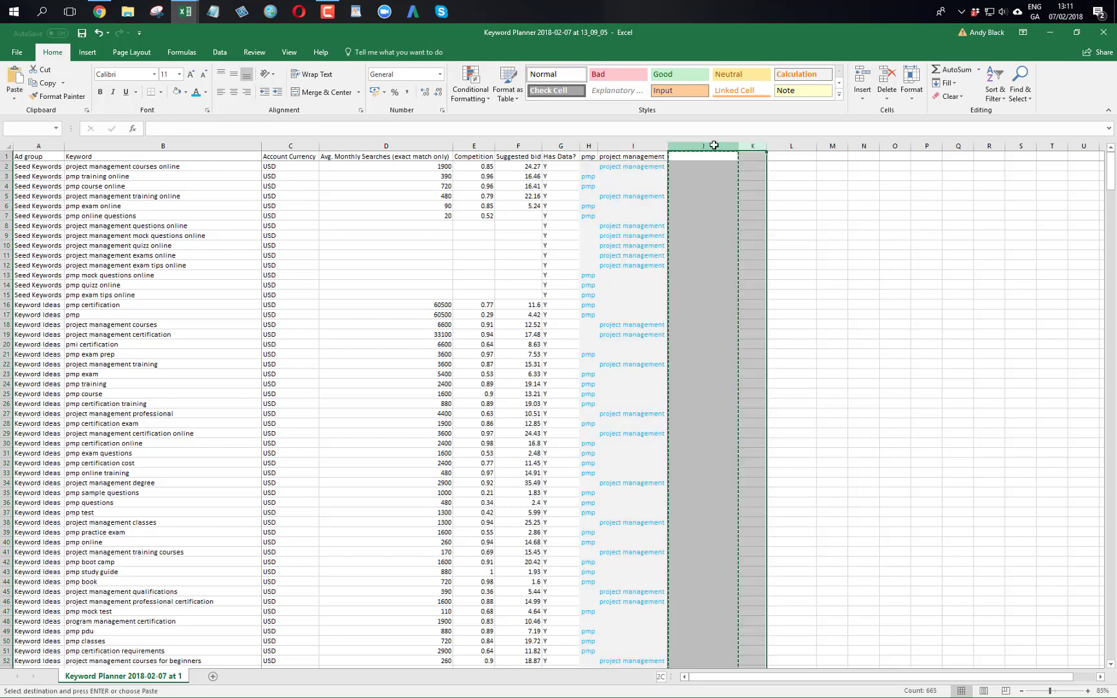
{"action": "key", "text": "shift+Right"}
{"action": "key", "text": "shift+Right"}
{"action": "key", "text": "ctrl+shift+Right"}
{"action": "key", "text": "ctrl+minus"}
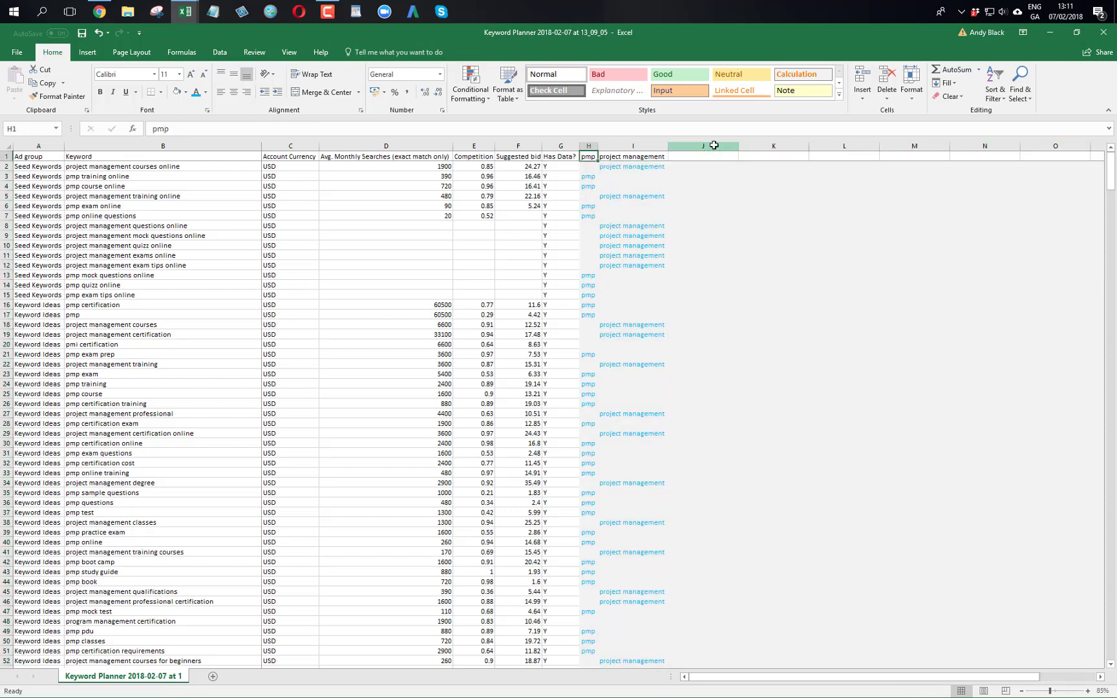
{"action": "left_click", "coordinate": [5, 147]}
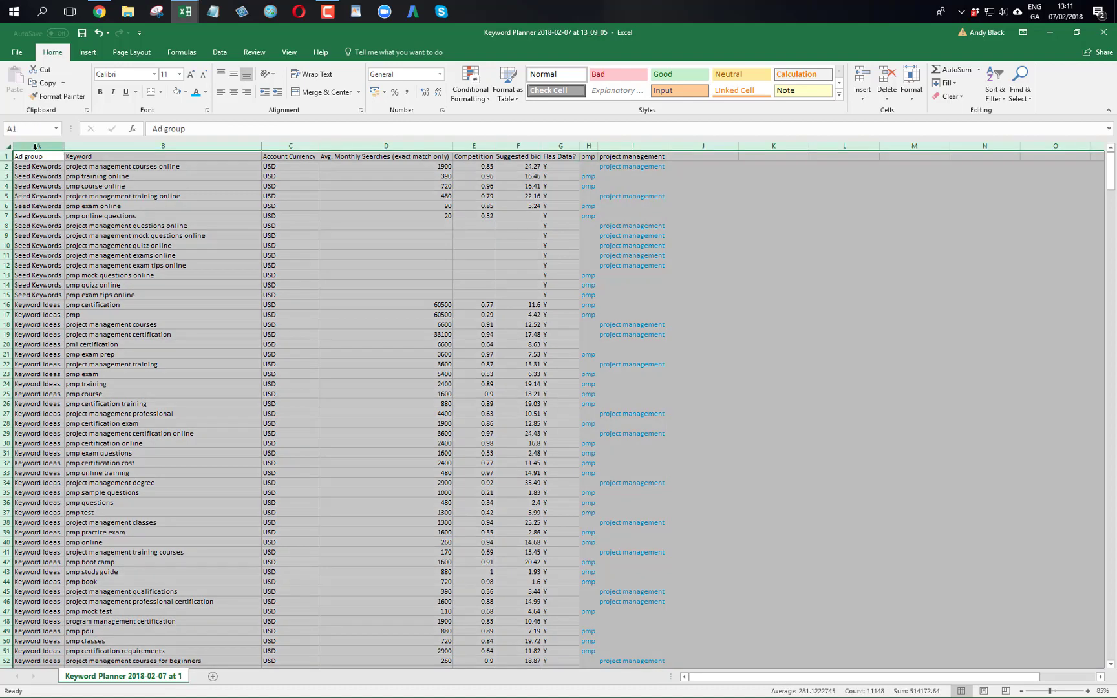
{"action": "double_click", "coordinate": [65, 146]}
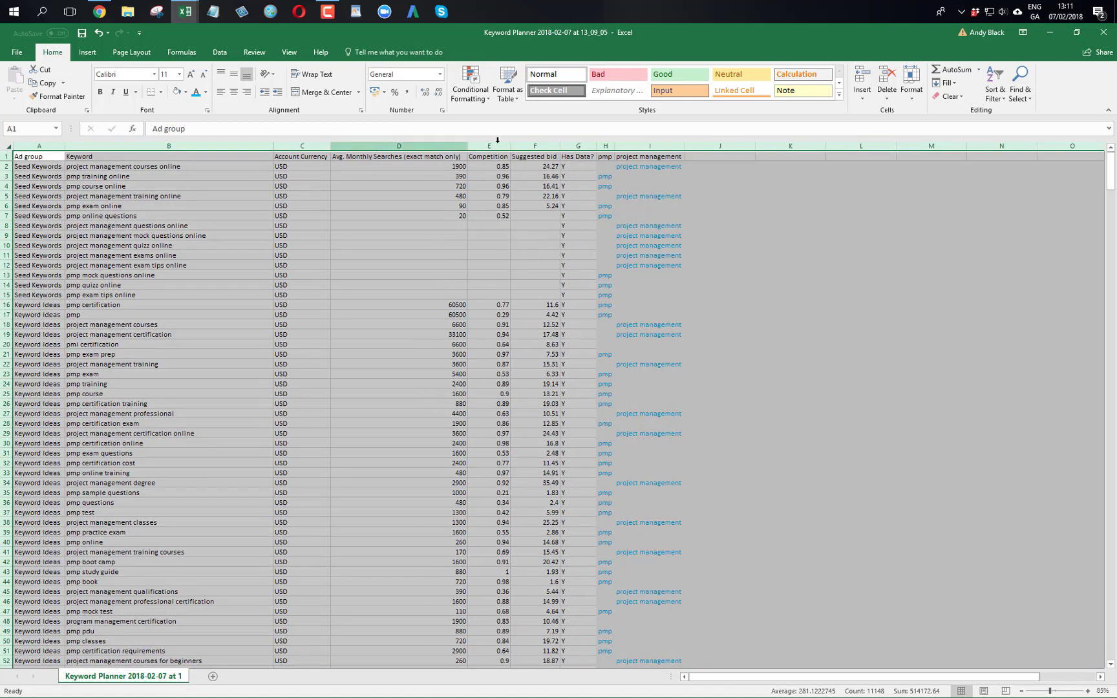
- Insert a new column before the pmp column and head it "Category"
{"action": "left_click", "coordinate": [605, 146]}
{"action": "right_click", "coordinate": [606, 147]}
{"action": "left_click", "coordinate": [632, 228]}
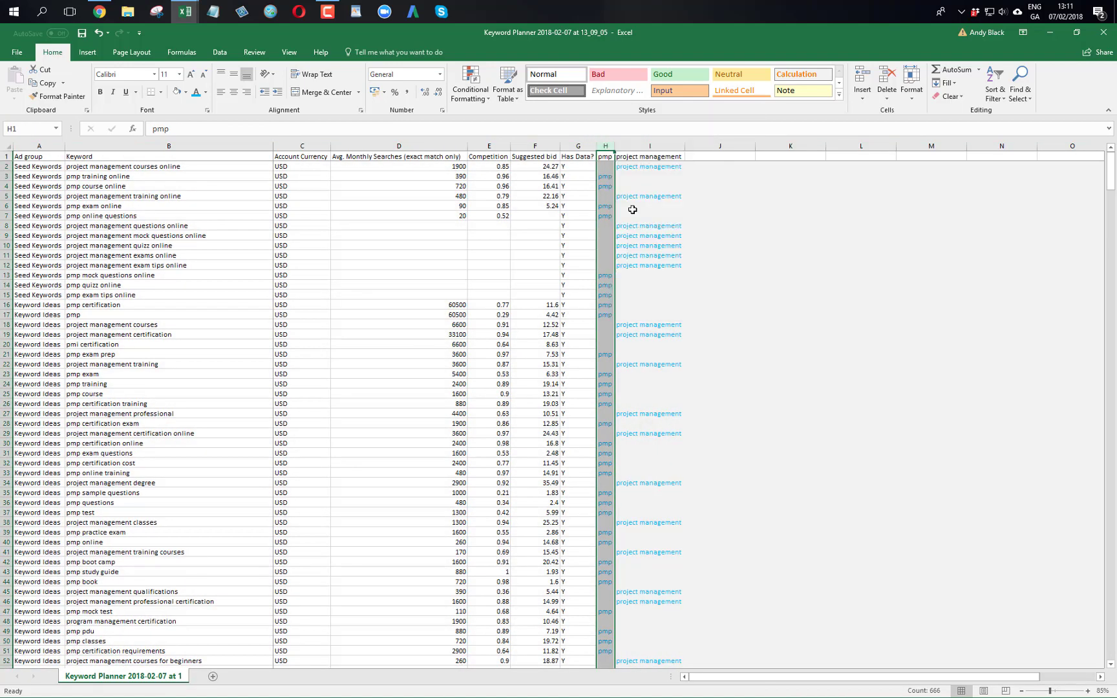
{"action": "left_click", "coordinate": [613, 157]}
{"action": "type", "text": "Category"}
{"action": "key", "text": "Return"}
- Enter a TRIM formula in H2 that joins I2 through R2 with a " " separator between each cell
{"action": "type", "text": "=trim("}
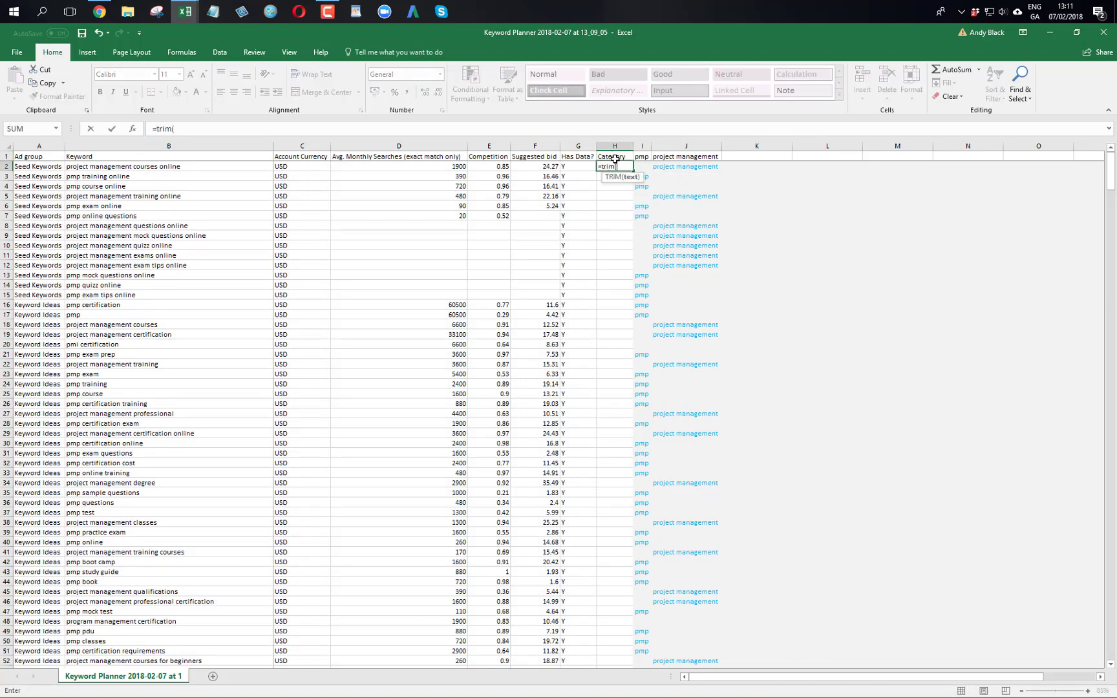
{"action": "left_click", "coordinate": [642, 166]}
{"action": "type", "text": "&\" \"&"}
{"action": "left_click", "coordinate": [684, 167]}
{"action": "type", "text": "&"}
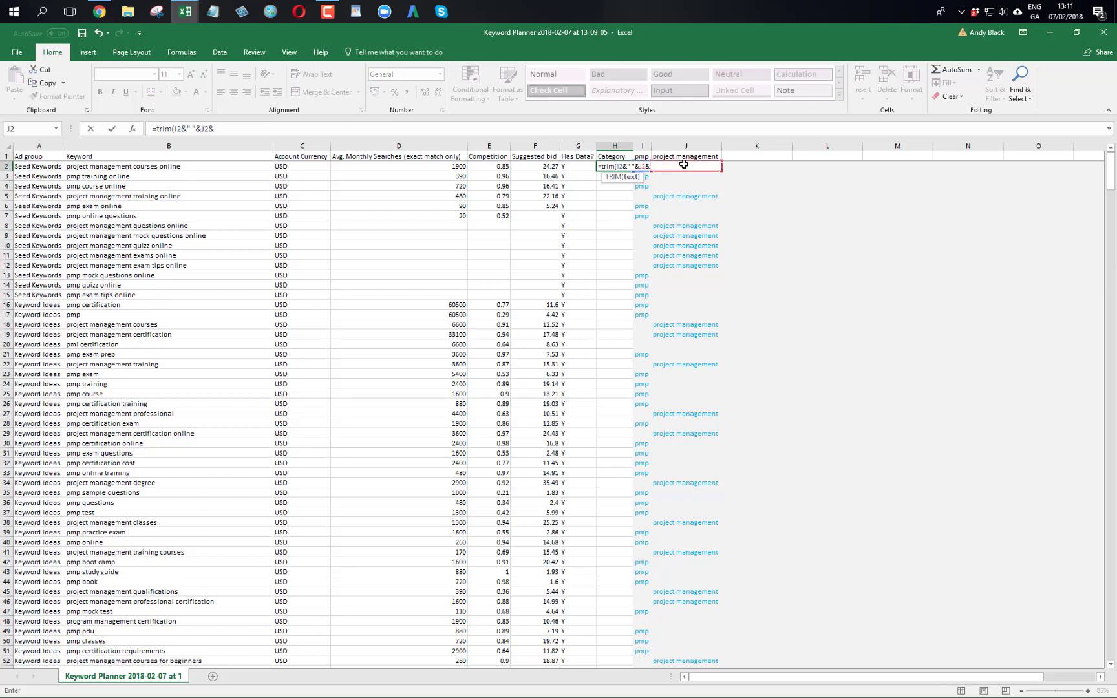
{"action": "type", "text": "\" \"&"}
{"action": "left_click", "coordinate": [743, 168]}
{"action": "type", "text": "&\" \"&"}
{"action": "left_click", "coordinate": [816, 165]}
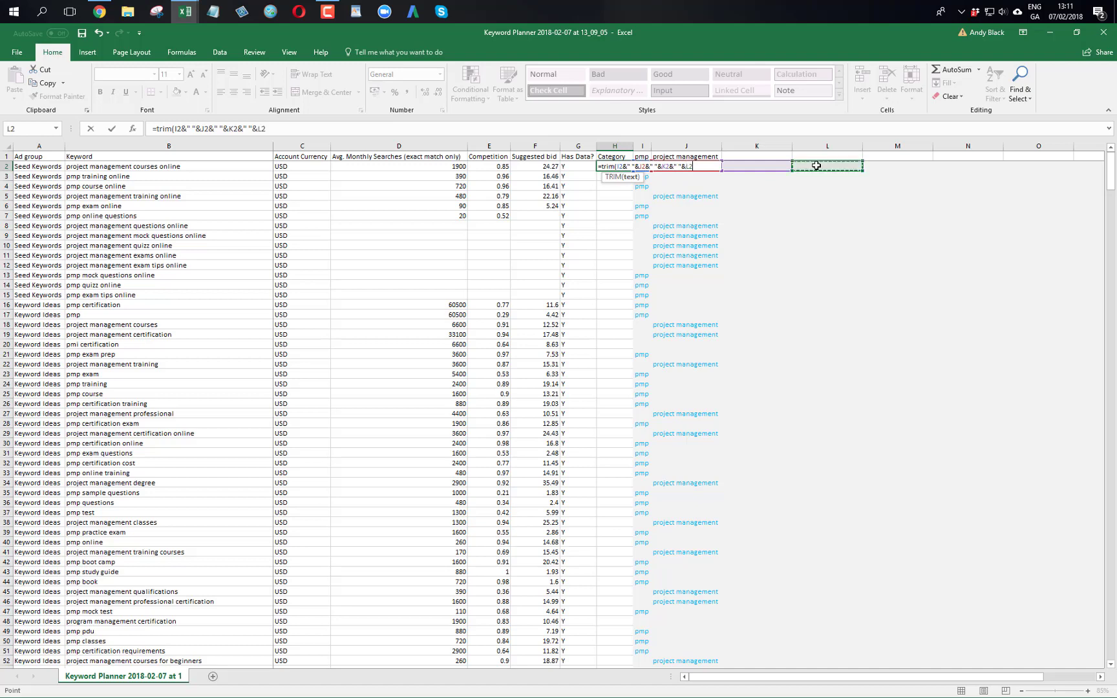
{"action": "type", "text": "&\" \"&"}
{"action": "left_click", "coordinate": [890, 163]}
{"action": "type", "text": "&\""}
{"action": "left_click", "coordinate": [965, 170]}
{"action": "type", "text": "&\" \"&"}
{"action": "left_click", "coordinate": [1022, 166]}
{"action": "type", "text": "&\" \"&"}
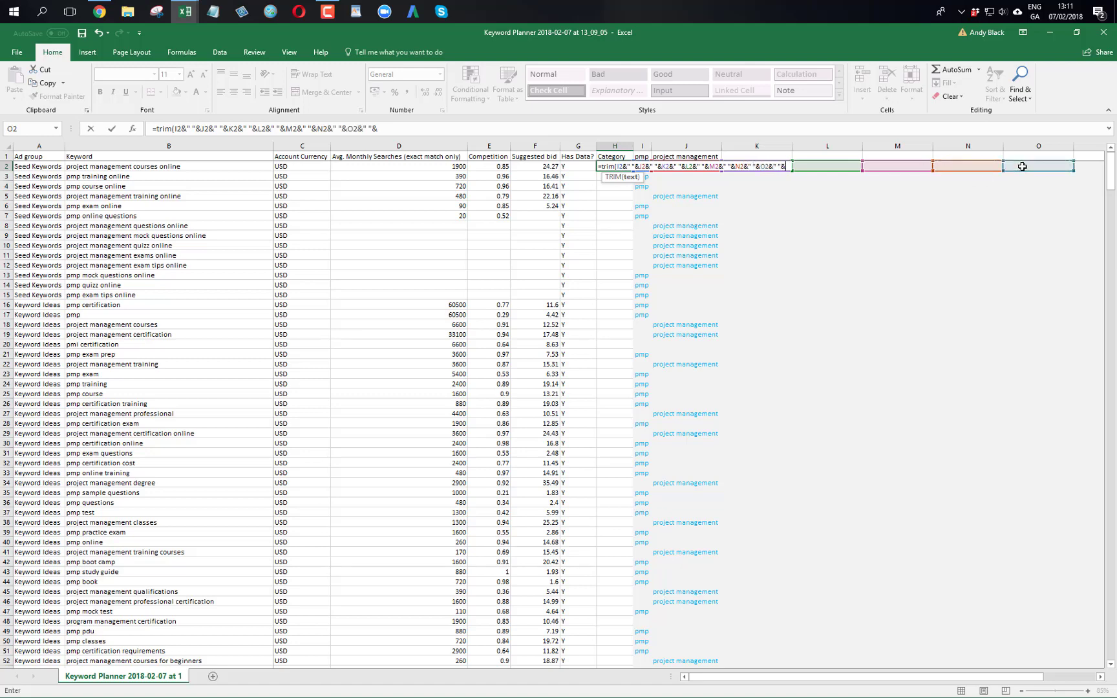
{"action": "left_click", "coordinate": [1085, 166]}
{"action": "type", "text": "&\" \"&"}
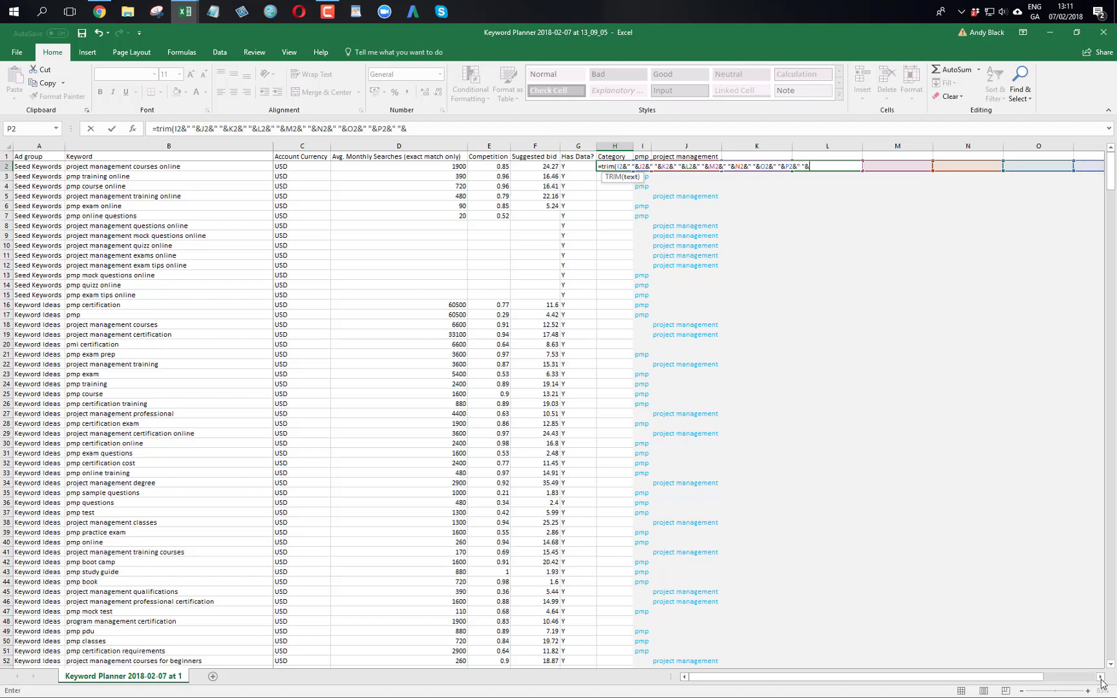
{"action": "left_click", "coordinate": [1101, 677]}
{"action": "left_click", "coordinate": [1101, 677]}
{"action": "left_click", "coordinate": [947, 169]}
{"action": "type", "text": "&\" \"&"}
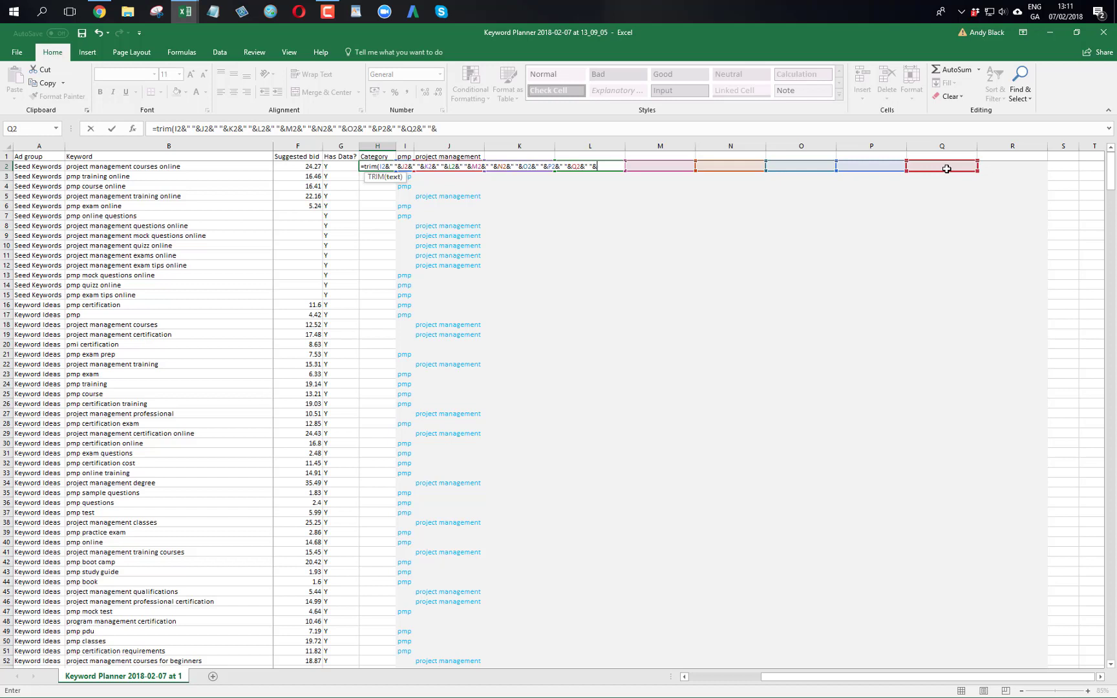
{"action": "type", "text": ")"}
{"action": "key", "text": "Return"}
{"action": "key", "text": "Up"}
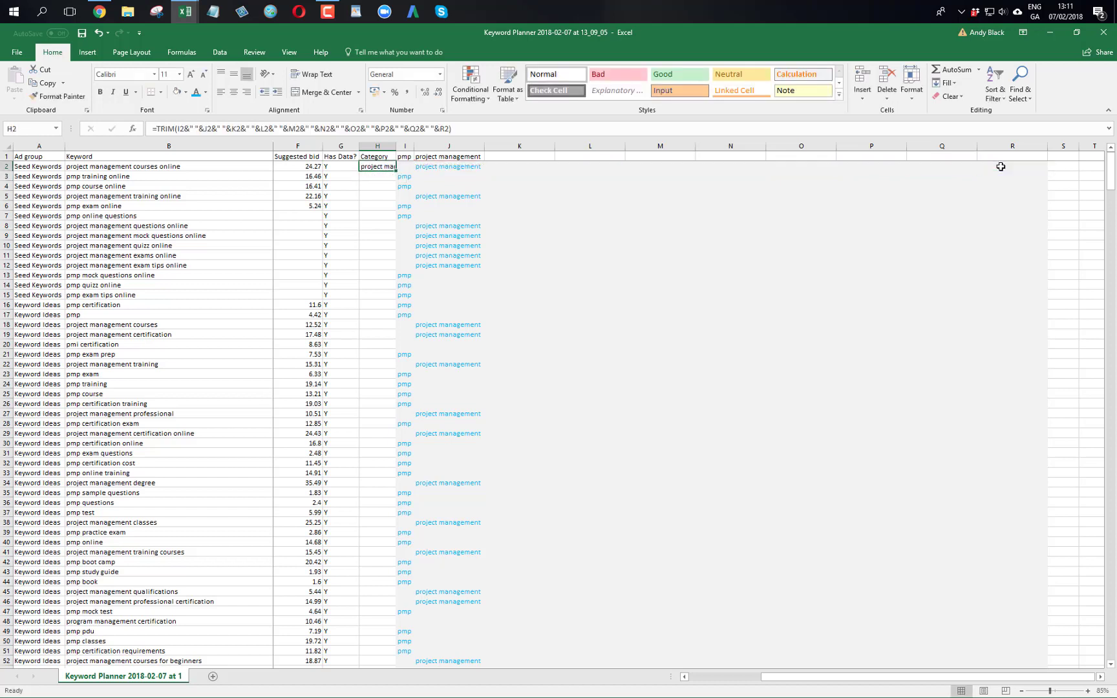
- Fill the H2 formula down all keyword rows in blue text and autofit the Category column
{"action": "left_click", "coordinate": [195, 91]}
{"action": "double_click", "coordinate": [396, 171]}
{"action": "double_click", "coordinate": [394, 147]}
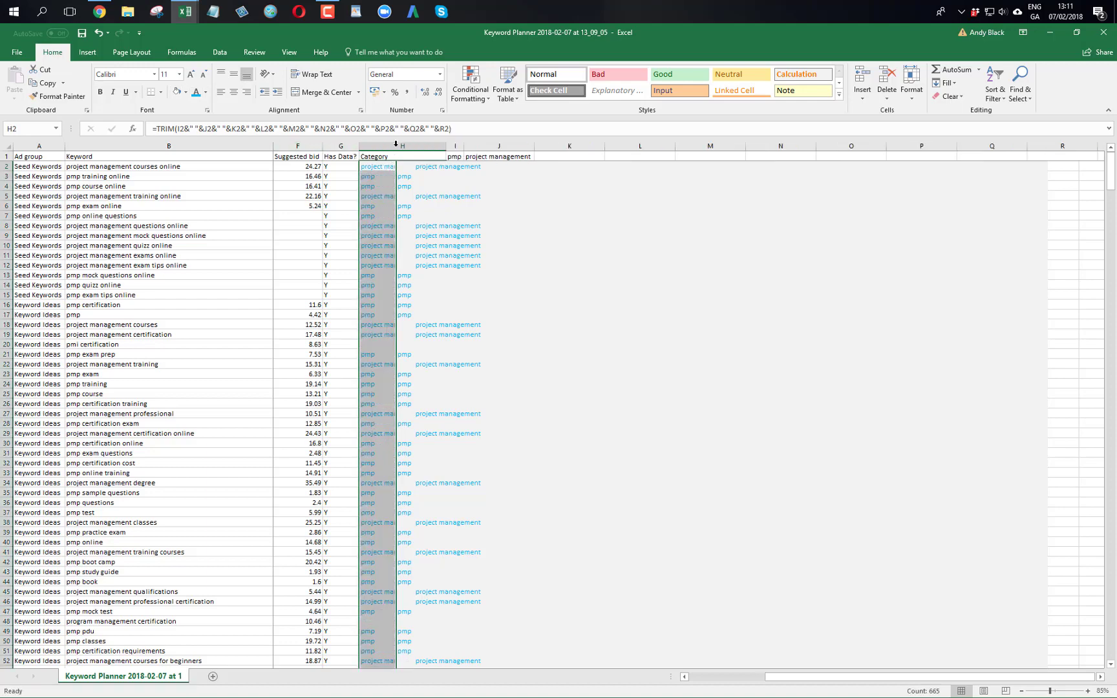
- Insert a PivotTable on a new sheet from columns A to H, with Category as the row field
{"action": "left_click", "coordinate": [399, 185]}
{"action": "left_click", "coordinate": [403, 146]}
{"action": "key", "text": "ctrl+a"}
{"action": "key", "text": "ctrl+shift+0"}
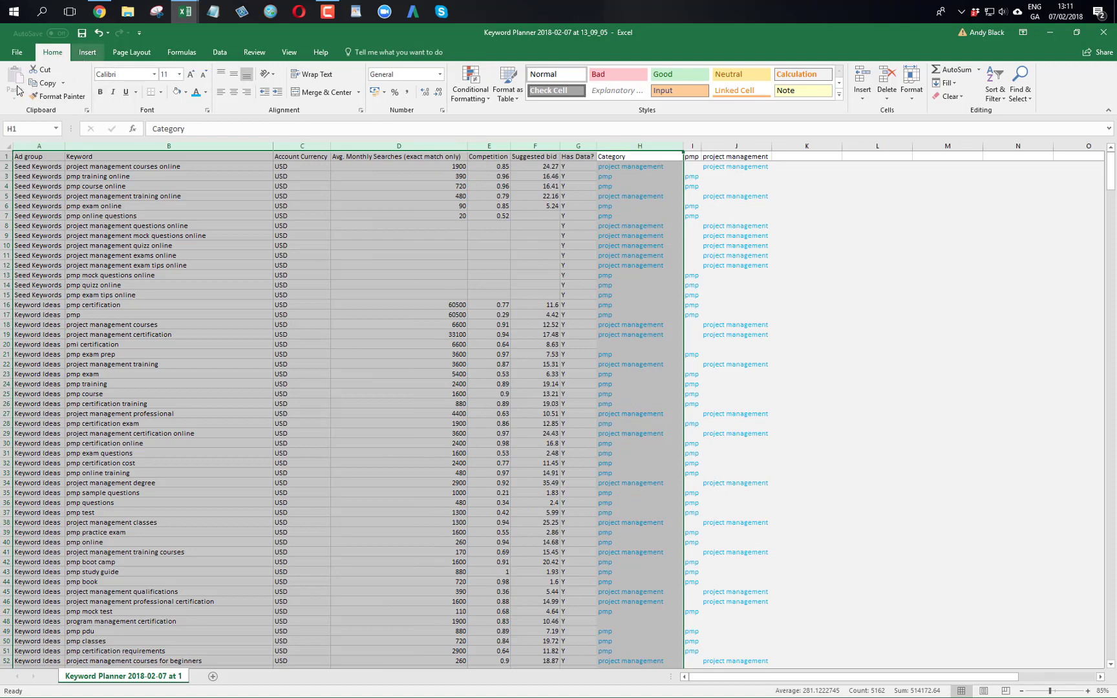
{"action": "left_click", "coordinate": [87, 52]}
{"action": "left_click", "coordinate": [19, 81]}
{"action": "left_click", "coordinate": [350, 367]}
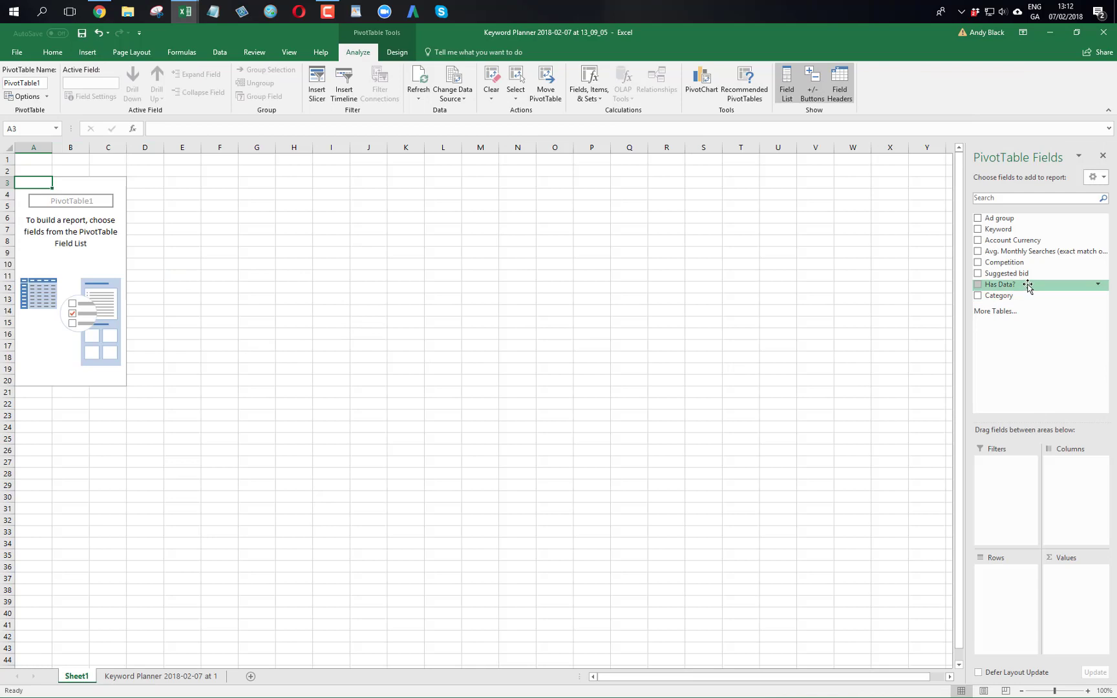
{"action": "left_click_drag", "start_coordinate": [1025, 294], "coordinate": [1027, 585]}
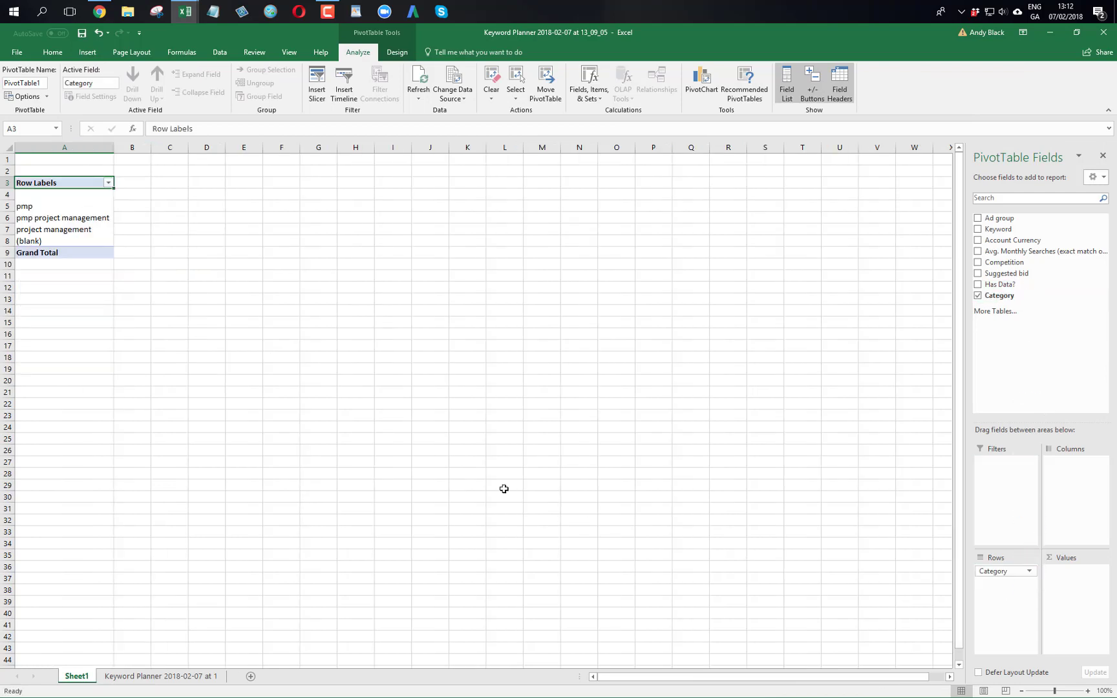
- Examine the end of the keyword data to find where the PivotTable's (blank) category comes from
{"action": "left_click", "coordinate": [49, 241]}
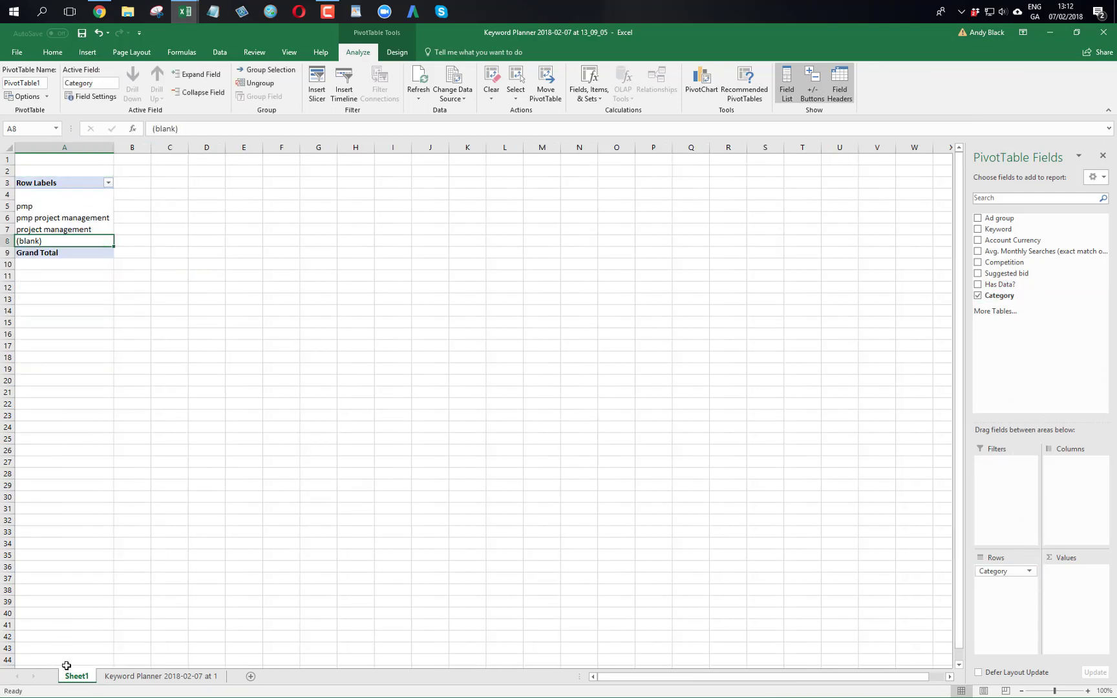
{"action": "left_click", "coordinate": [161, 677]}
{"action": "key", "text": "ctrl+Down"}
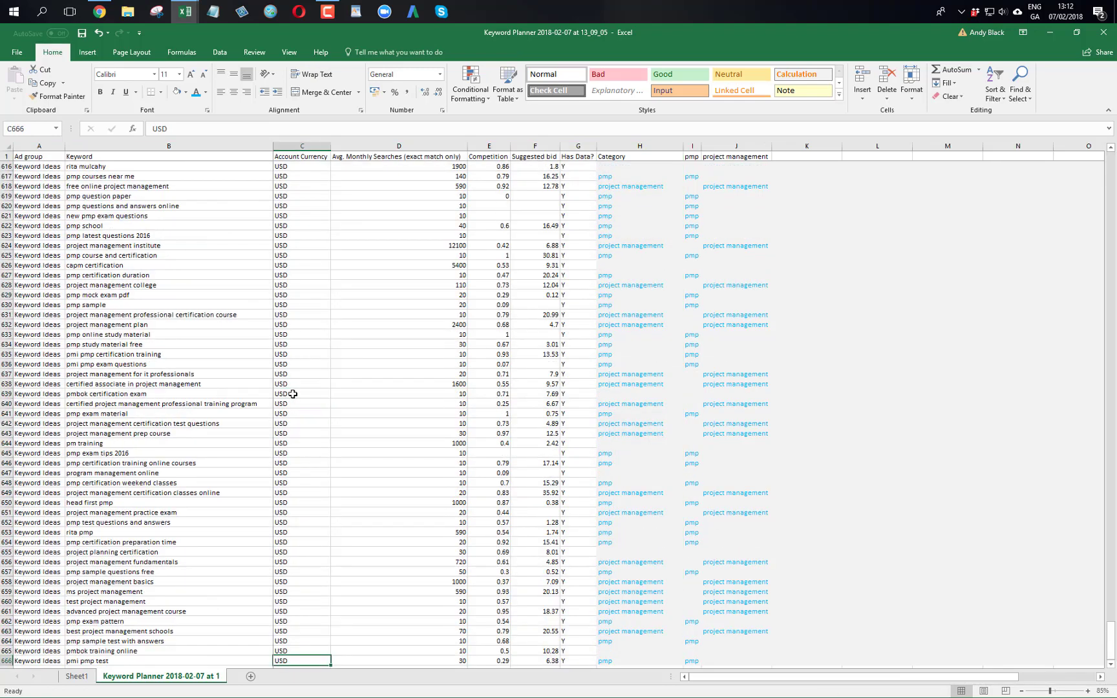
{"action": "key", "text": "Down"}
{"action": "key", "text": "Left"}
{"action": "key", "text": "Right"}
{"action": "key", "text": "Right"}
{"action": "key", "text": "Right"}
{"action": "key", "text": "Right"}
{"action": "key", "text": "Right"}
{"action": "key", "text": "Right"}
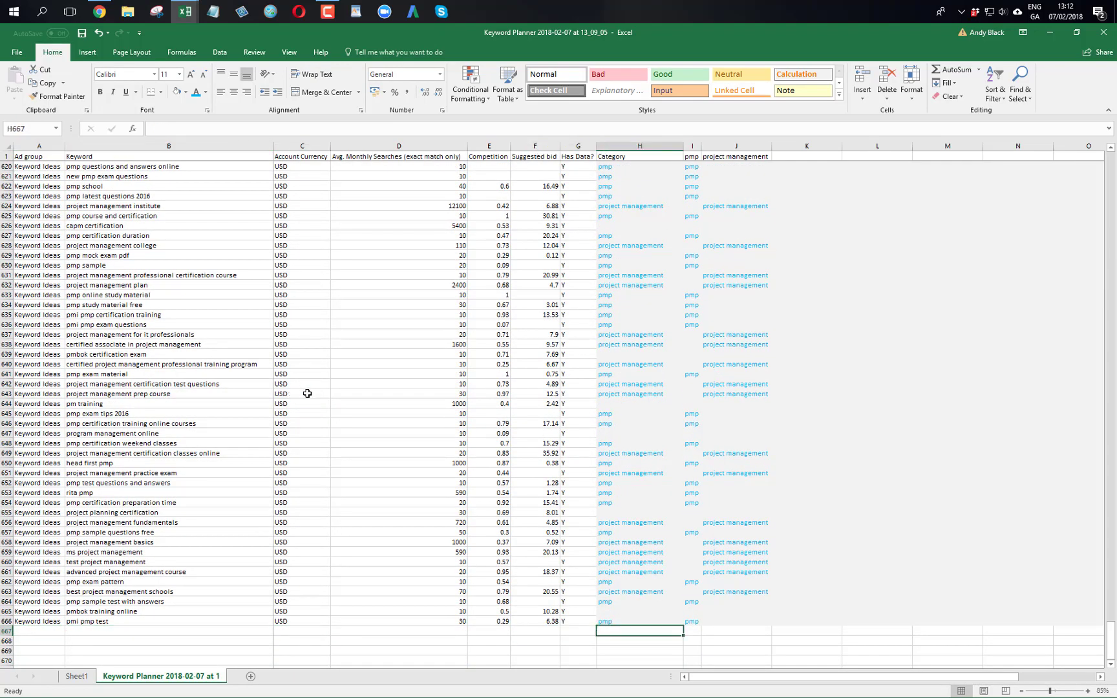
- Add Has Data? as a report filter on the PivotTable and filter it to Y
{"action": "left_click", "coordinate": [77, 677]}
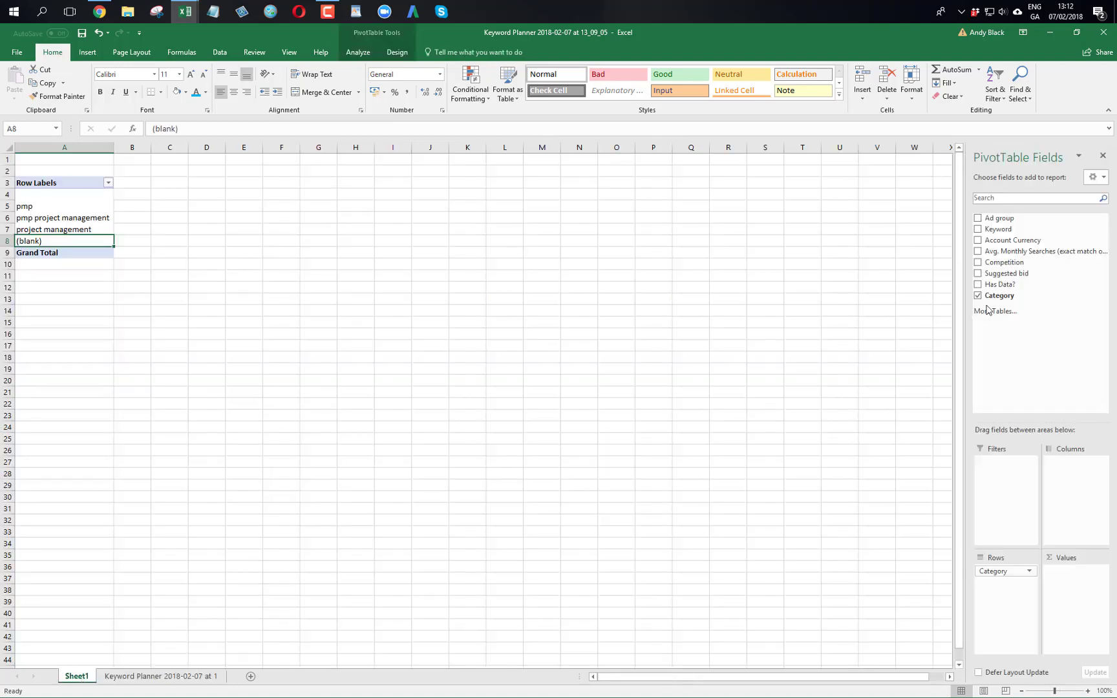
{"action": "left_click_drag", "start_coordinate": [1000, 284], "coordinate": [1006, 476]}
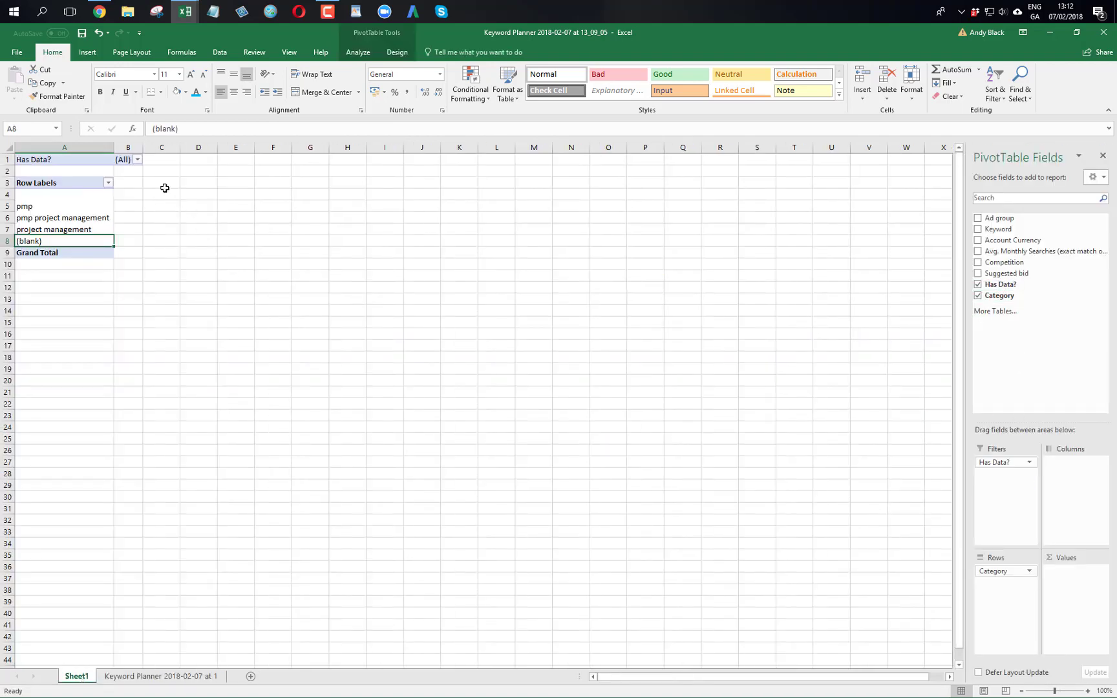
{"action": "left_click", "coordinate": [139, 159]}
{"action": "left_click", "coordinate": [22, 196]}
{"action": "left_click", "coordinate": [61, 354]}
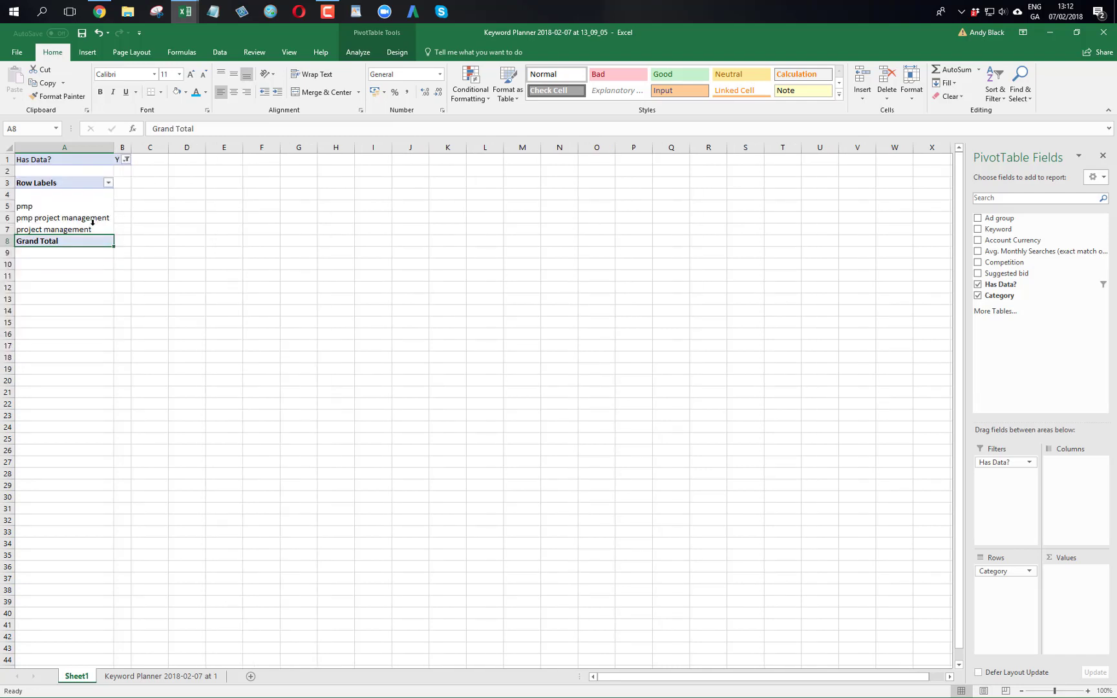
- Add Keyword beneath Category in the PivotTable rows and sum Avg. Monthly Searches (exact match only) as the values
{"action": "left_click_drag", "start_coordinate": [1006, 230], "coordinate": [1007, 584]}
{"action": "left_click_drag", "start_coordinate": [1051, 258], "coordinate": [1099, 606]}
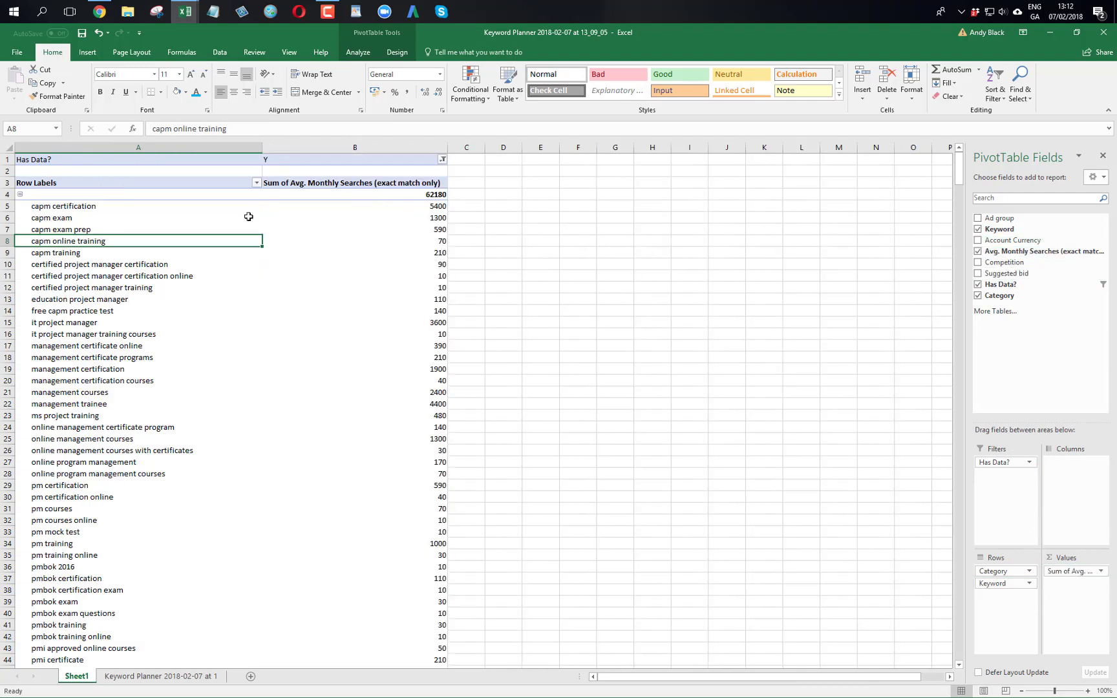
- Format the summed monthly searches field as Number with 0 decimal places and a thousands separator
{"action": "right_click", "coordinate": [414, 226]}
{"action": "left_click", "coordinate": [462, 366]}
{"action": "left_click", "coordinate": [366, 436]}
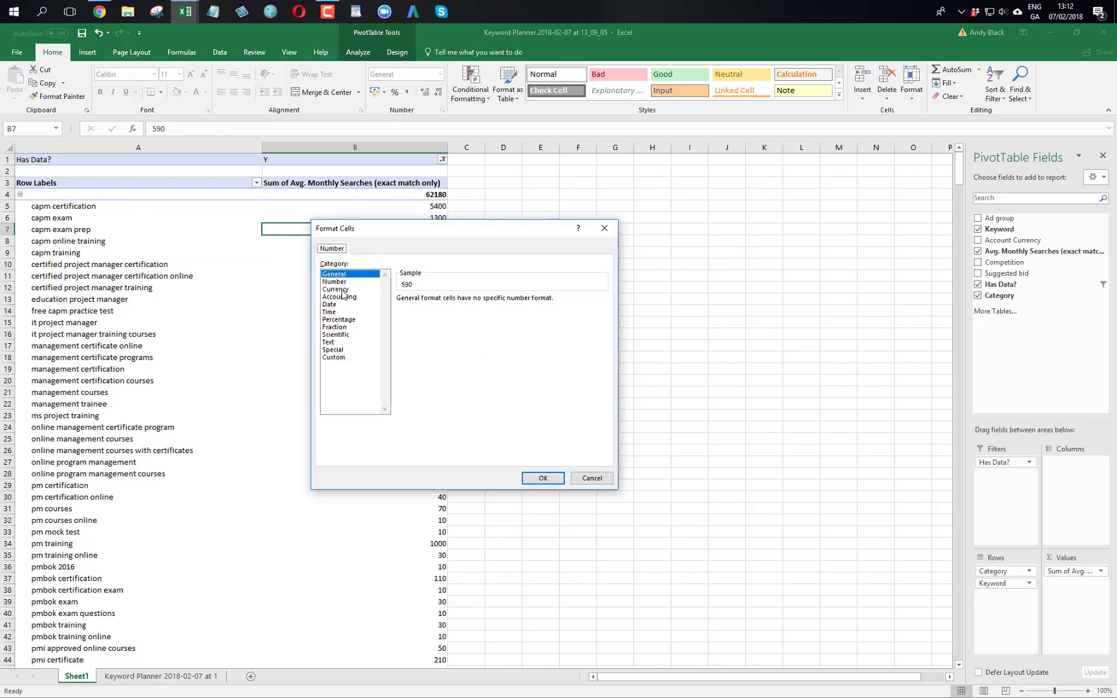
{"action": "left_click", "coordinate": [336, 282]}
{"action": "double_click", "coordinate": [477, 303]}
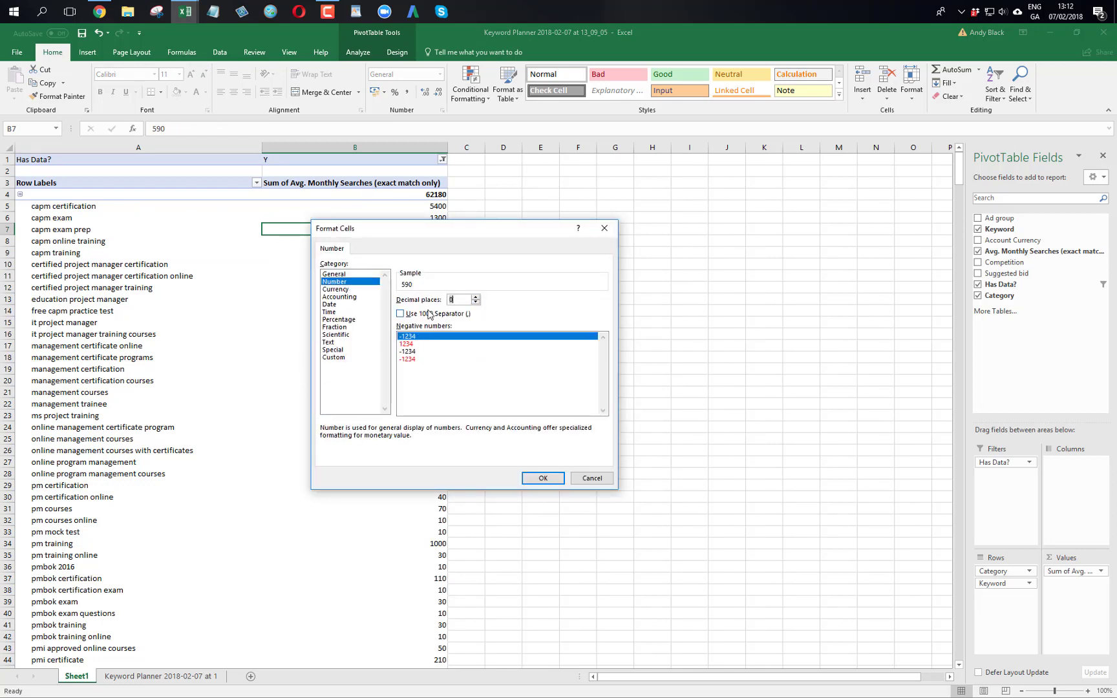
{"action": "left_click", "coordinate": [543, 478]}
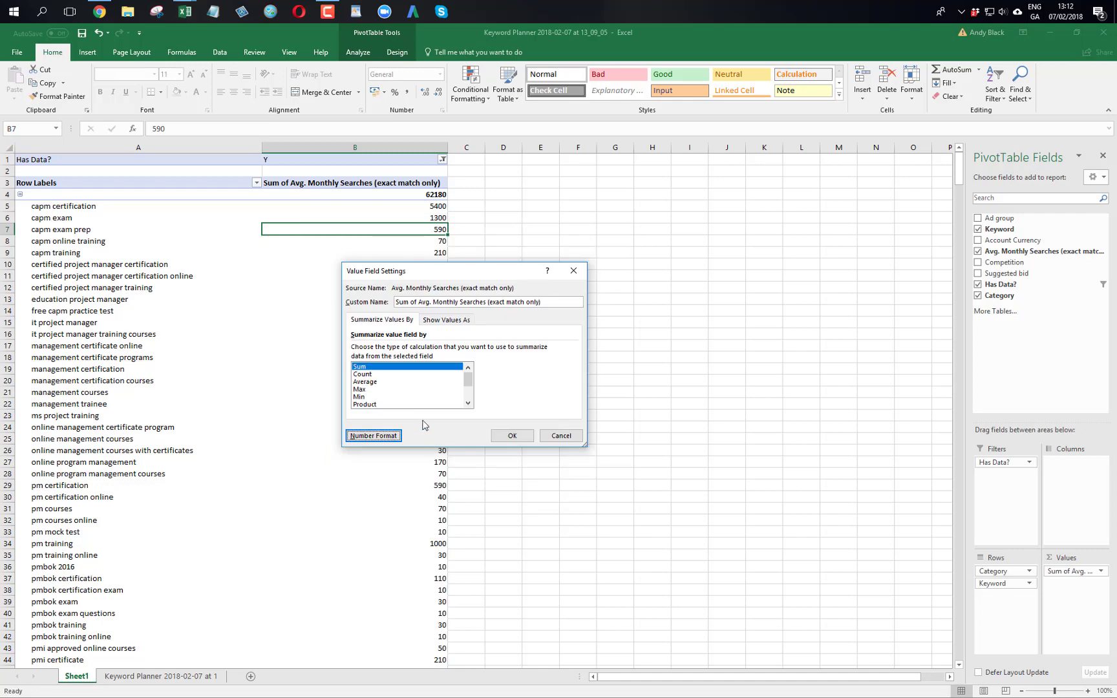
{"action": "left_click", "coordinate": [512, 435]}
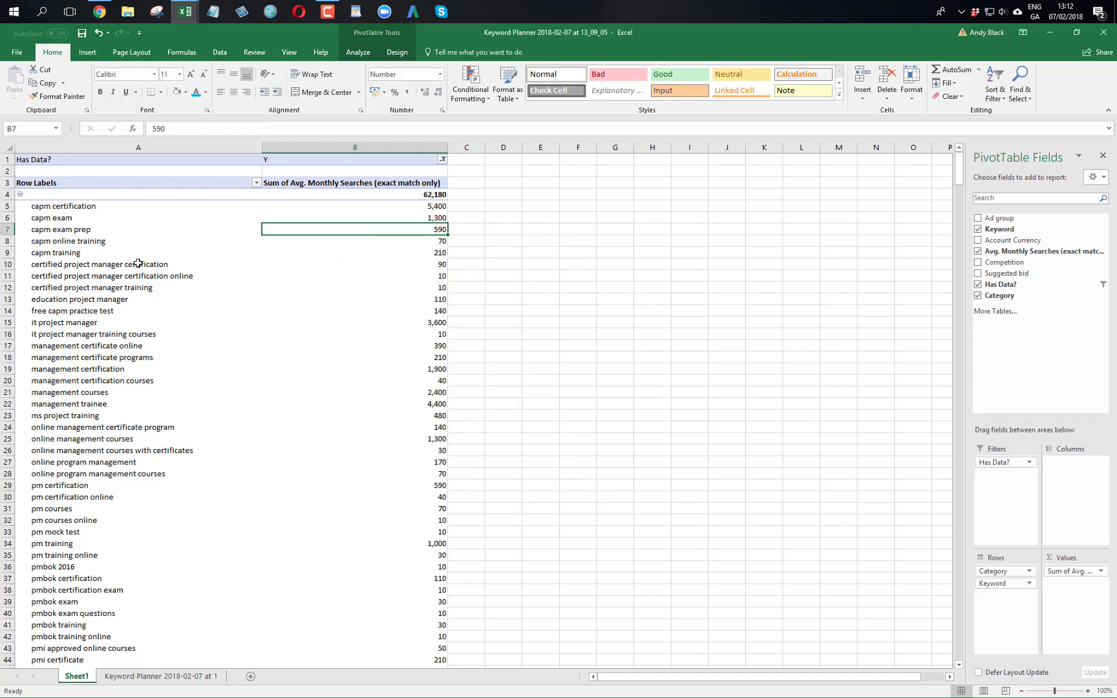
- Switch the PivotTable to the classic layout so Category and Keyword occupy separate columns
{"action": "right_click", "coordinate": [342, 341]}
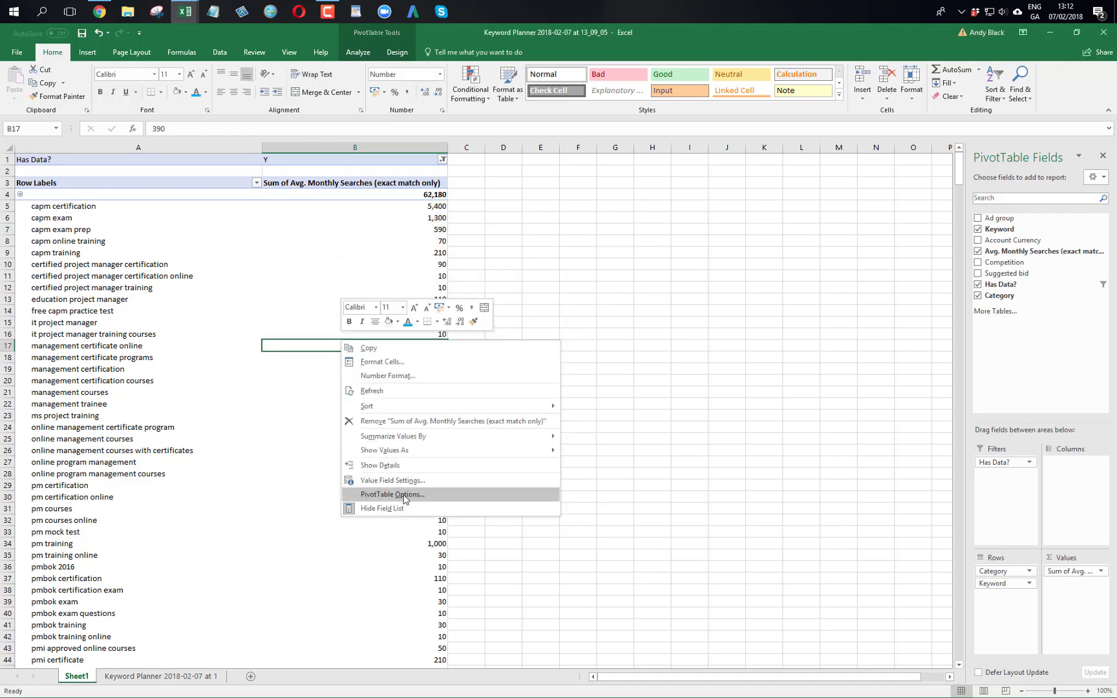
{"action": "left_click", "coordinate": [391, 494]}
{"action": "left_click", "coordinate": [404, 393]}
{"action": "left_click", "coordinate": [326, 481]}
{"action": "left_click", "coordinate": [458, 613]}
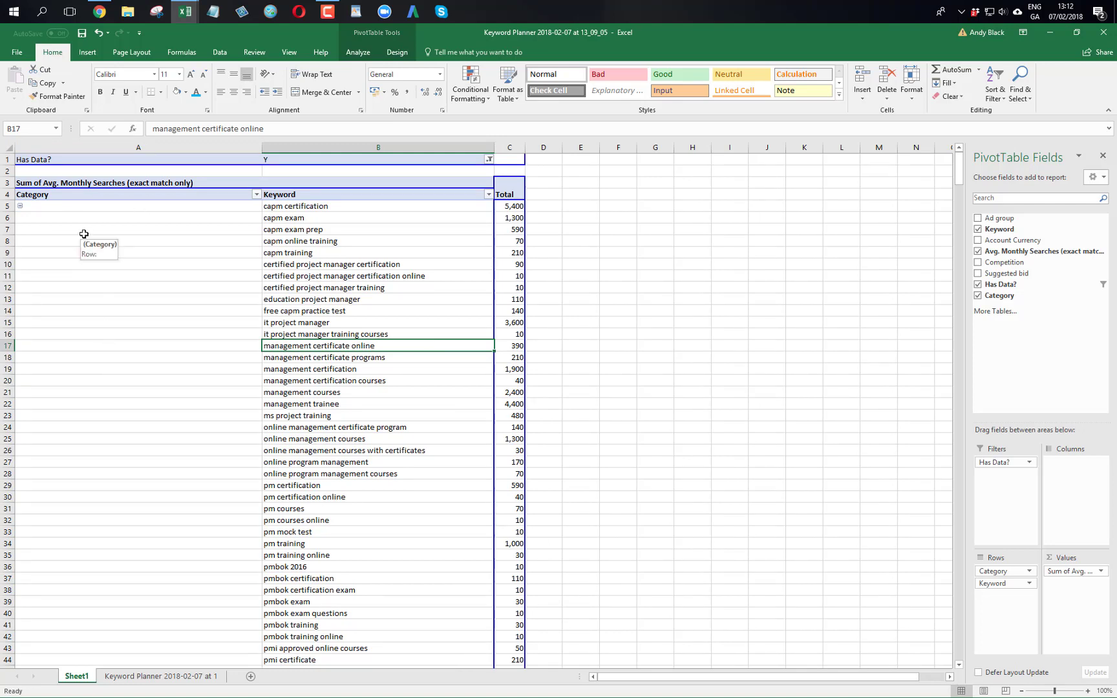
- Sort the Category field in descending order by Sum of Avg. Monthly Searches (exact match only)
{"action": "left_click", "coordinate": [168, 206]}
{"action": "right_click", "coordinate": [167, 206]}
{"action": "mouse_move", "coordinate": [246, 258]}
{"action": "left_click", "coordinate": [317, 288]}
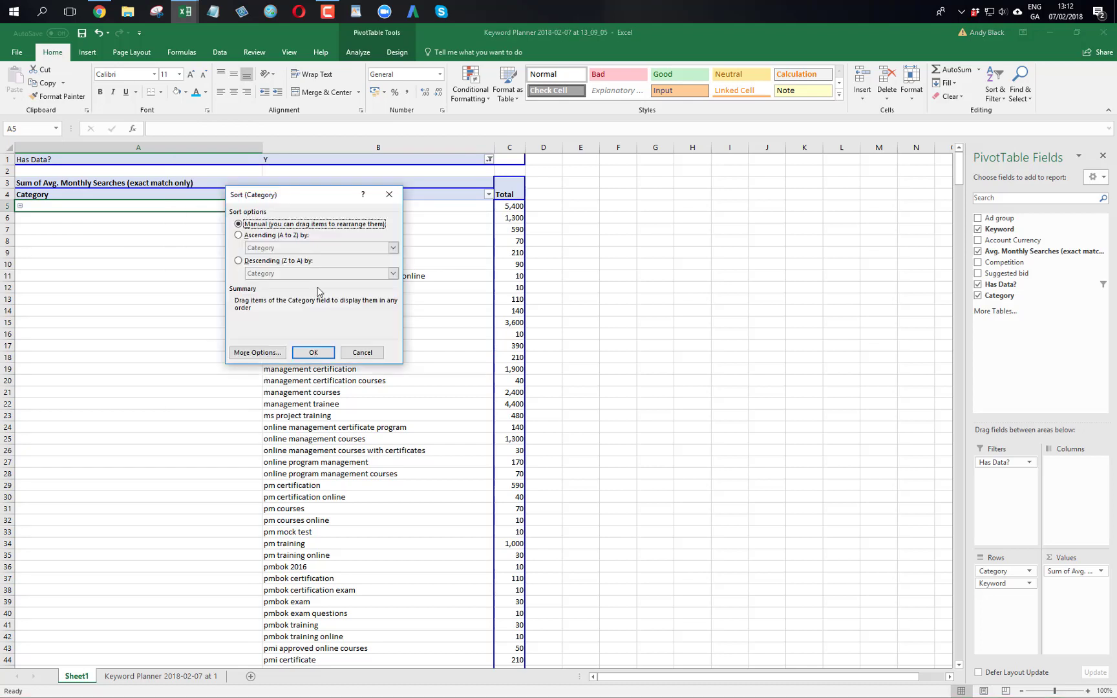
{"action": "left_click", "coordinate": [282, 261]}
{"action": "left_click", "coordinate": [317, 274]}
{"action": "left_click", "coordinate": [292, 295]}
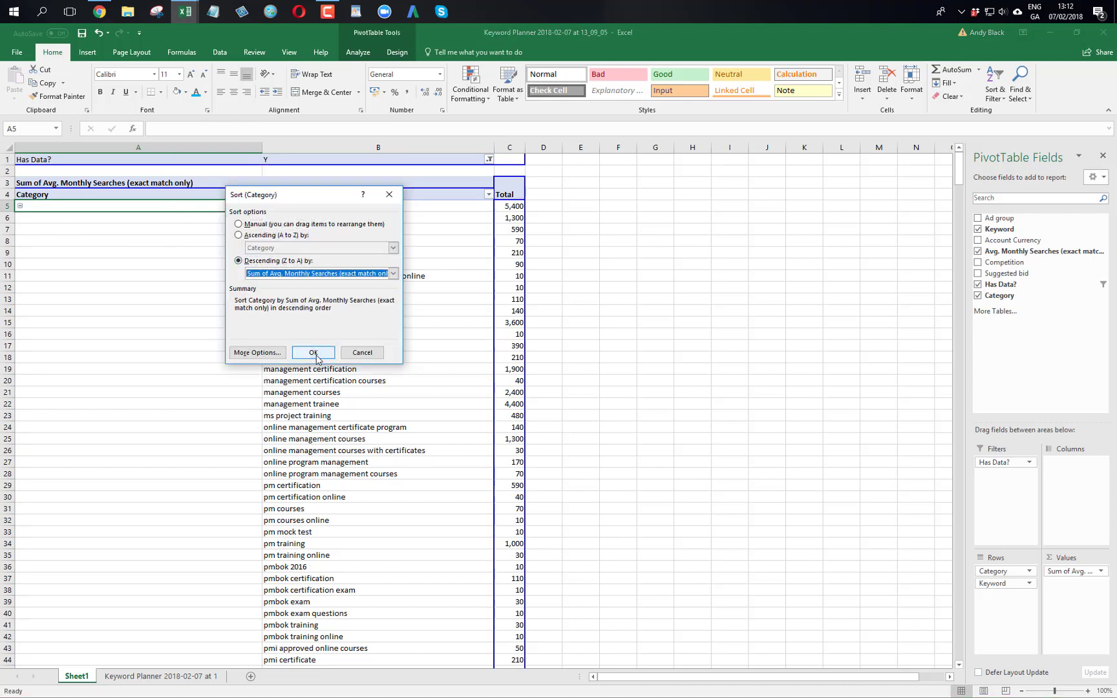
{"action": "left_click", "coordinate": [317, 357]}
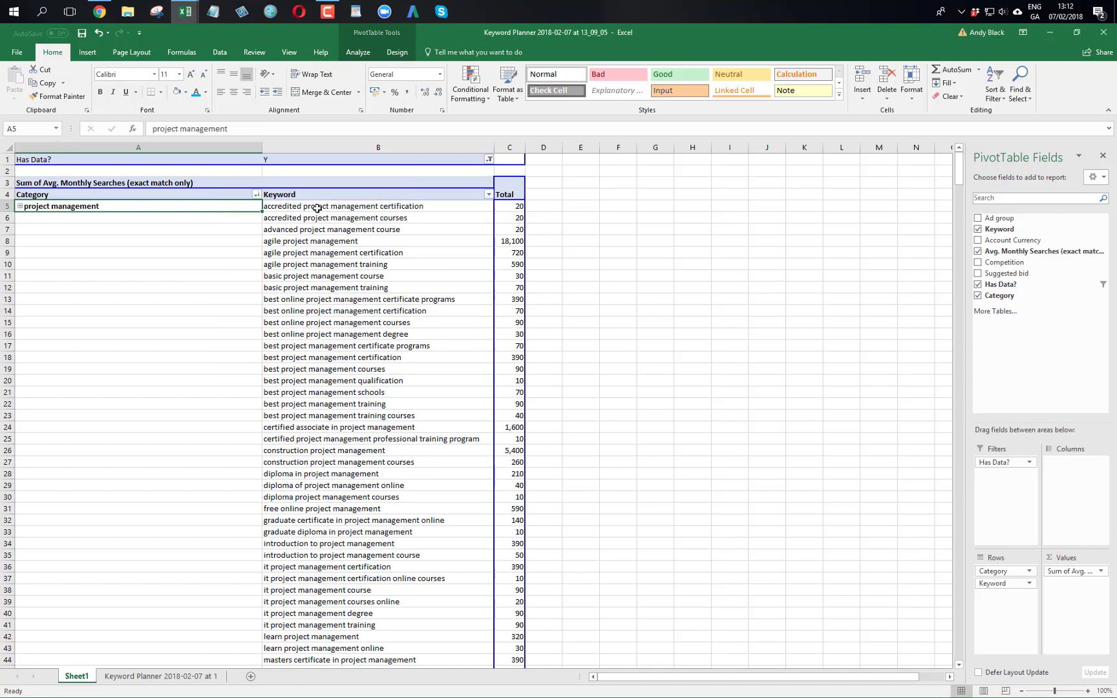
- Sort the Keyword field in descending order by Sum of Avg. Monthly Searches (exact match only)
{"action": "left_click", "coordinate": [317, 210]}
{"action": "right_click", "coordinate": [318, 210]}
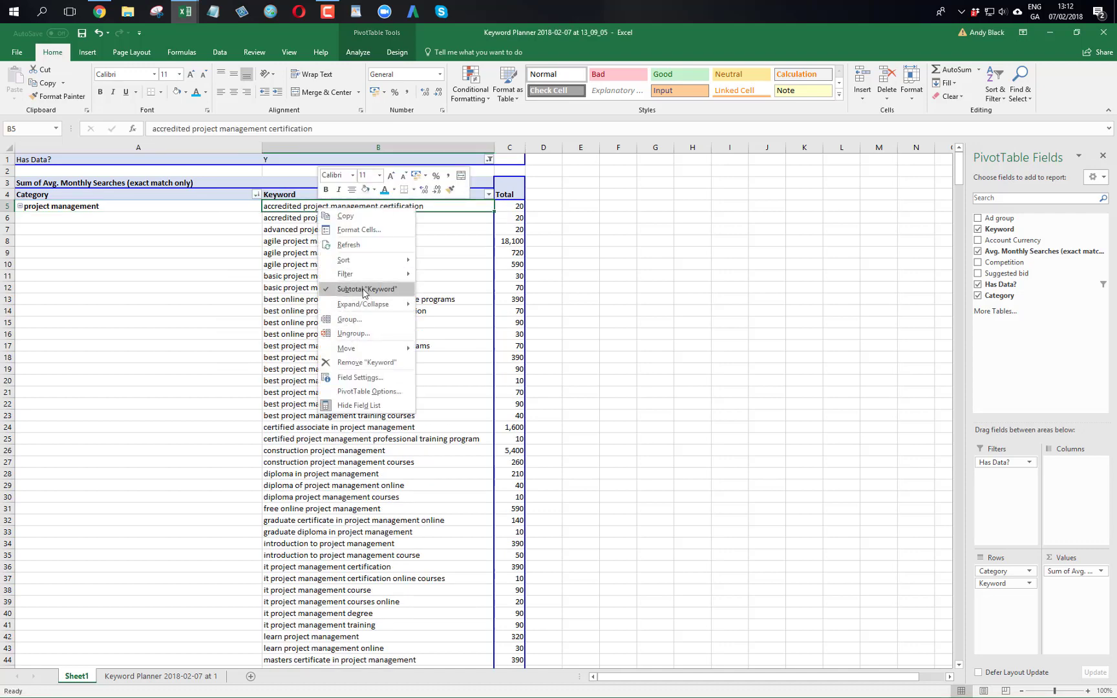
{"action": "mouse_move", "coordinate": [388, 266]}
{"action": "left_click", "coordinate": [457, 295]}
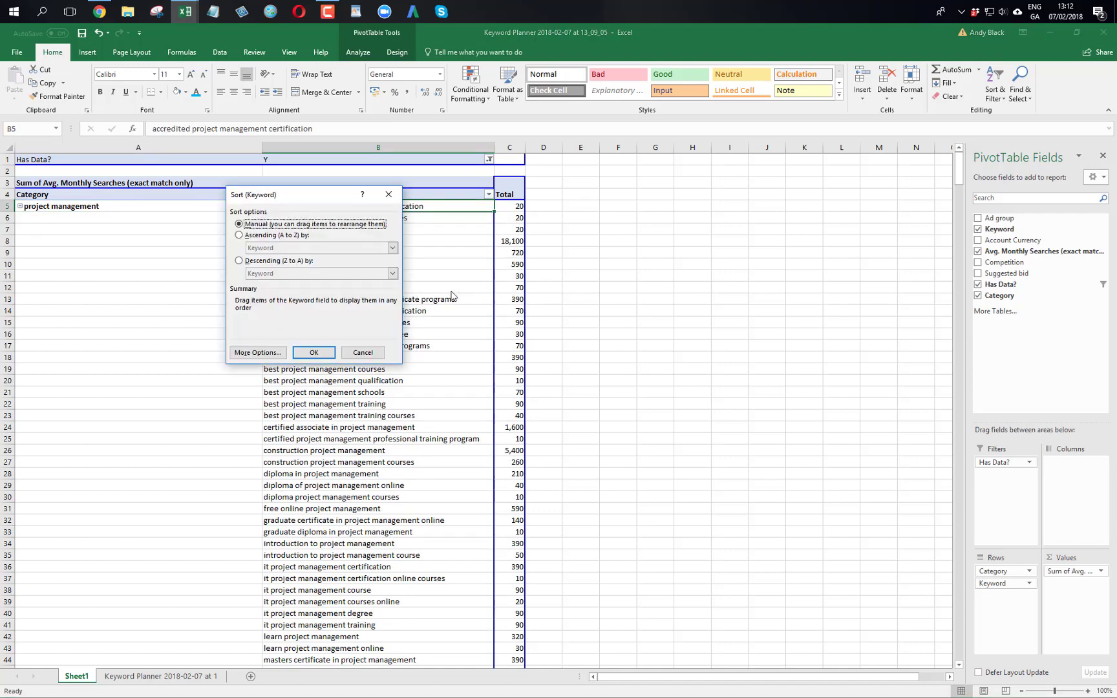
{"action": "left_click", "coordinate": [258, 261]}
{"action": "left_click", "coordinate": [269, 273]}
{"action": "left_click", "coordinate": [288, 293]}
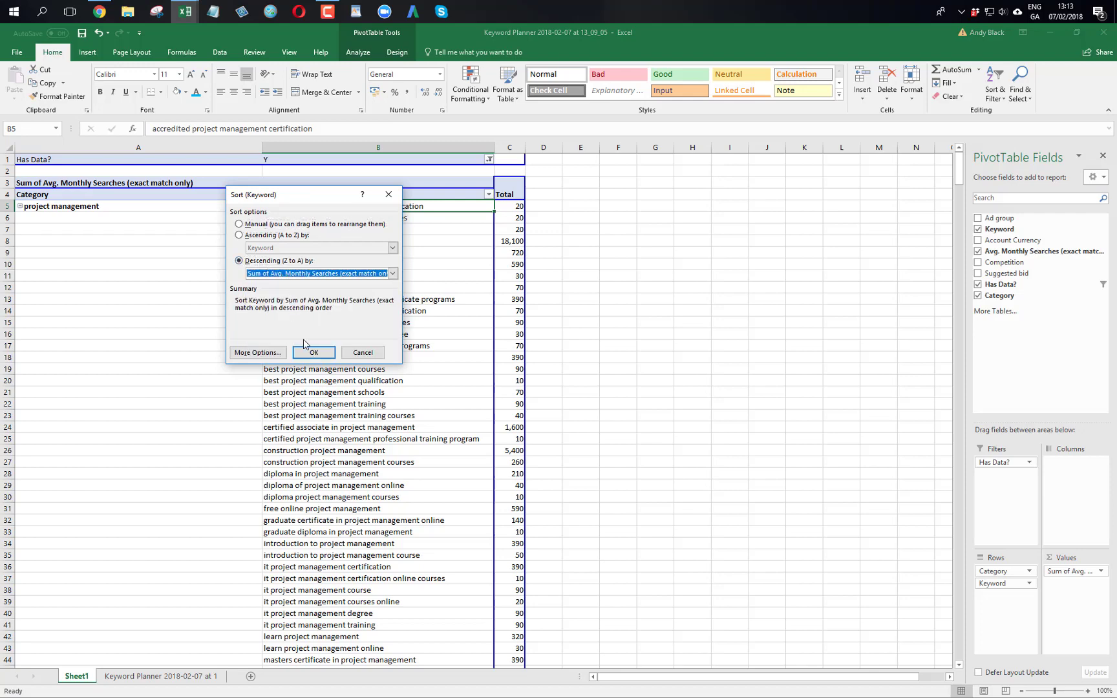
{"action": "left_click", "coordinate": [314, 353]}
- Collapse the entire Category field in the PivotTable and inspect the search totals for project management and pmp
{"action": "left_click", "coordinate": [155, 207]}
{"action": "right_click", "coordinate": [156, 208]}
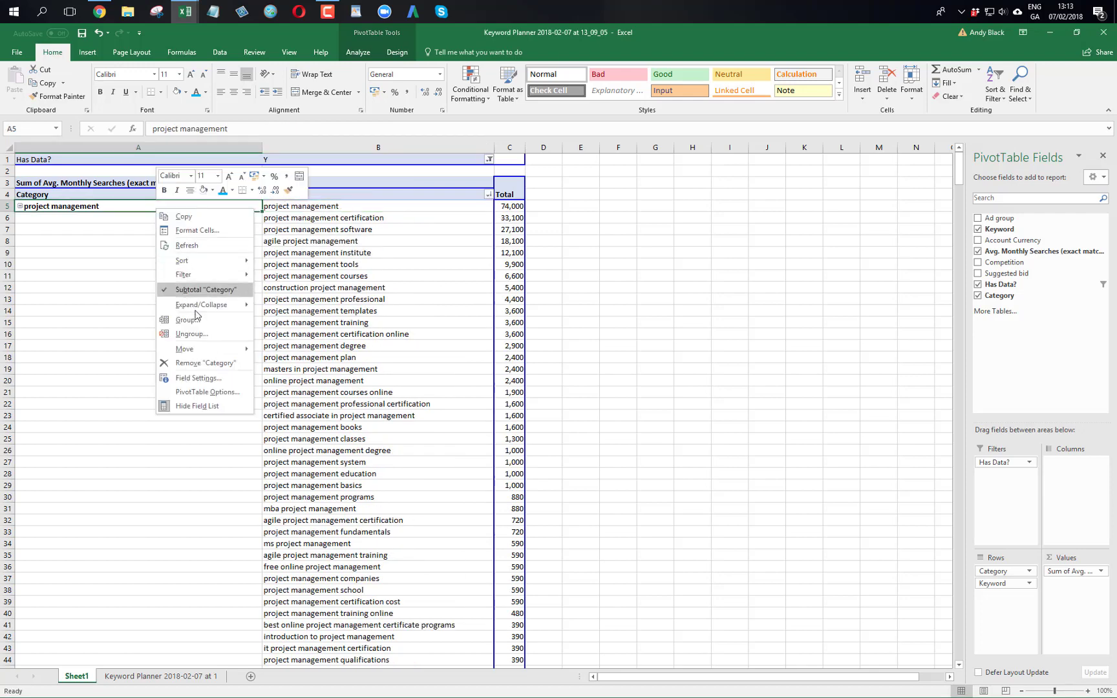
{"action": "mouse_move", "coordinate": [194, 306]}
{"action": "left_click", "coordinate": [291, 351]}
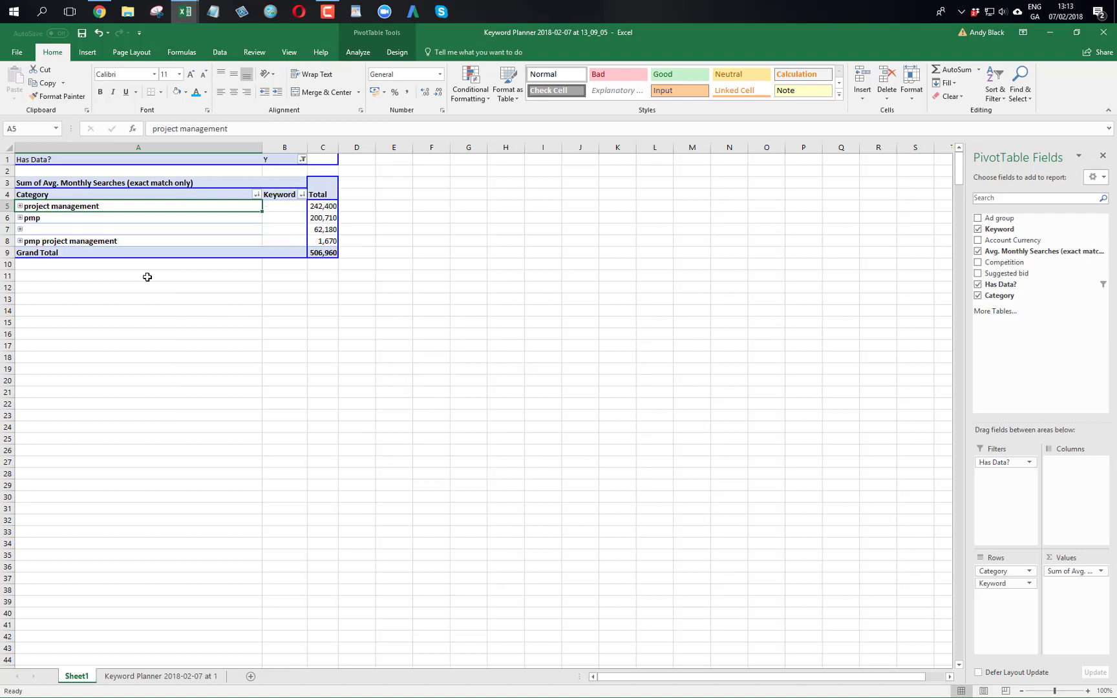
{"action": "left_click", "coordinate": [324, 206]}
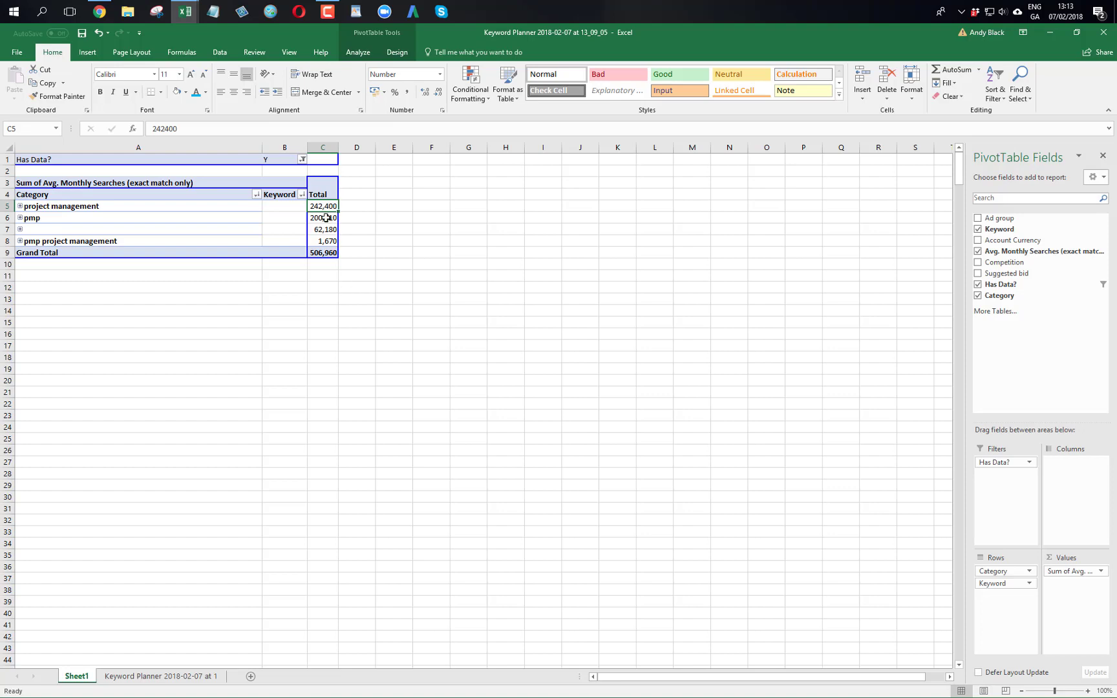
{"action": "mouse_move", "coordinate": [326, 207]}
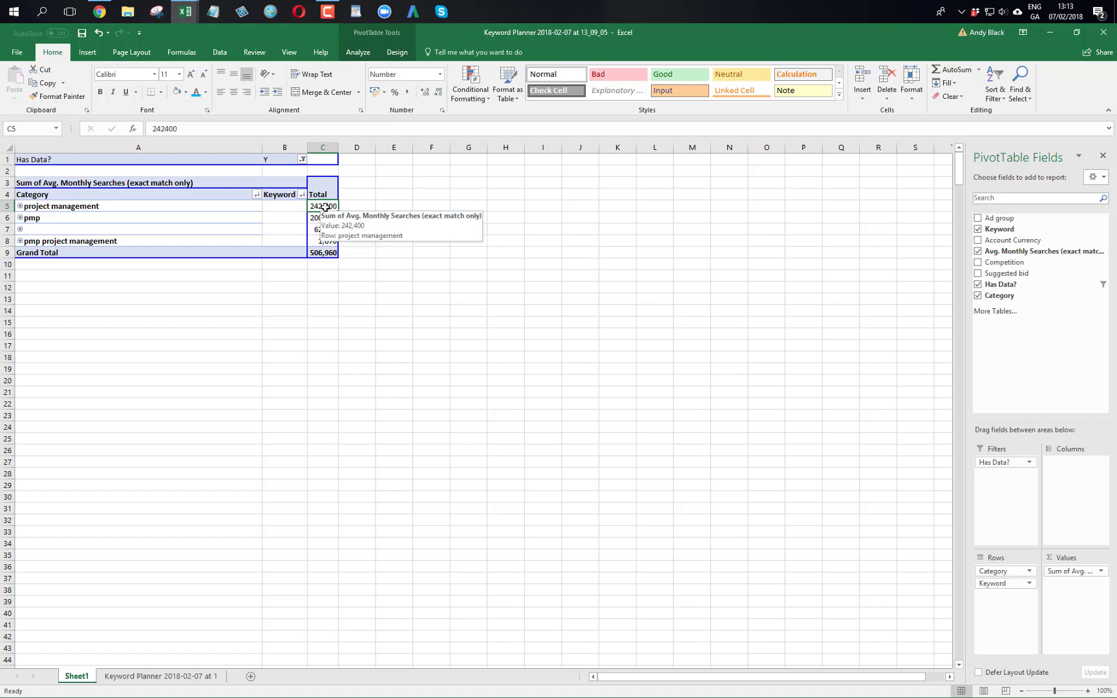
{"action": "left_click", "coordinate": [322, 217]}
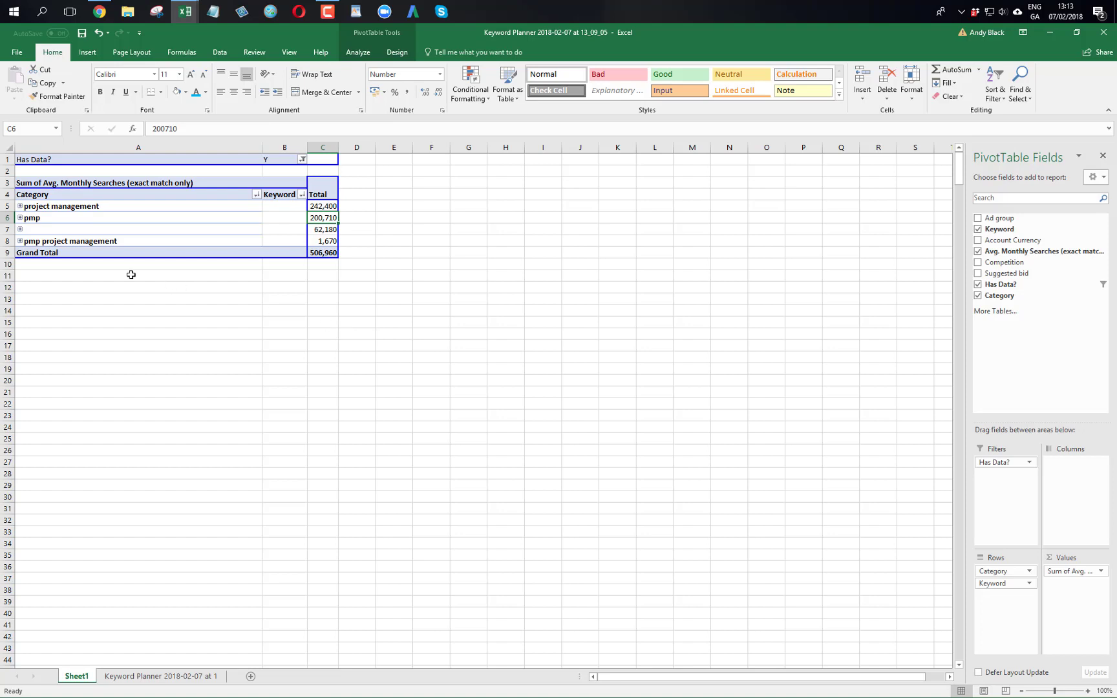
- Expand the pmp project management category and review the keywords it contains
{"action": "left_click", "coordinate": [54, 242]}
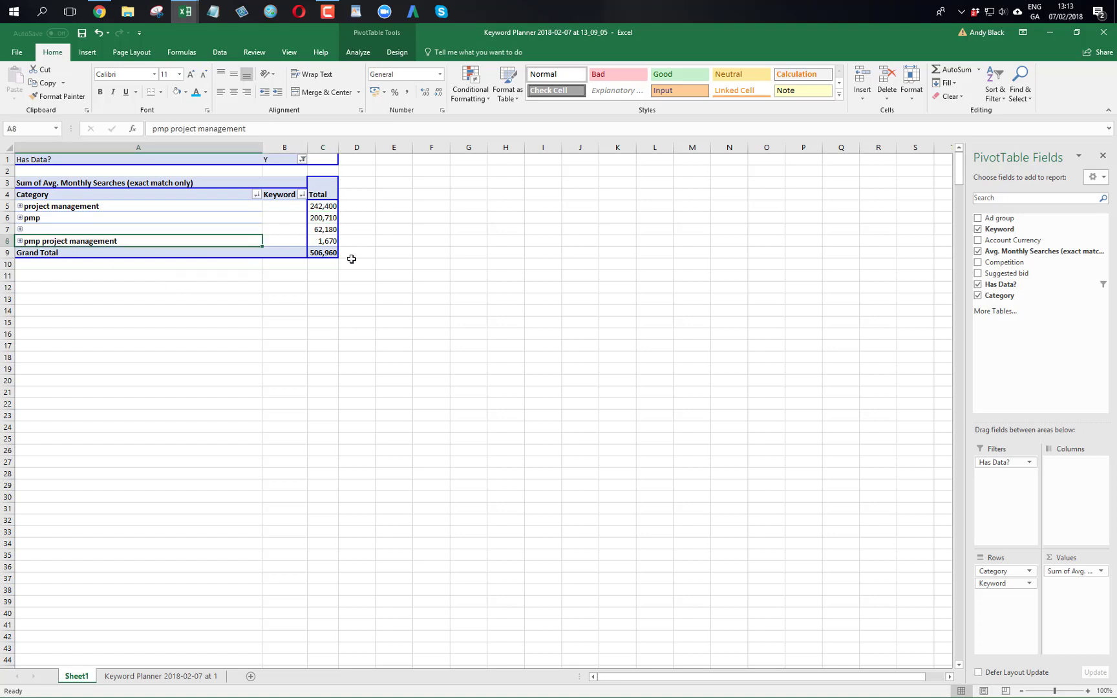
{"action": "left_click", "coordinate": [20, 241]}
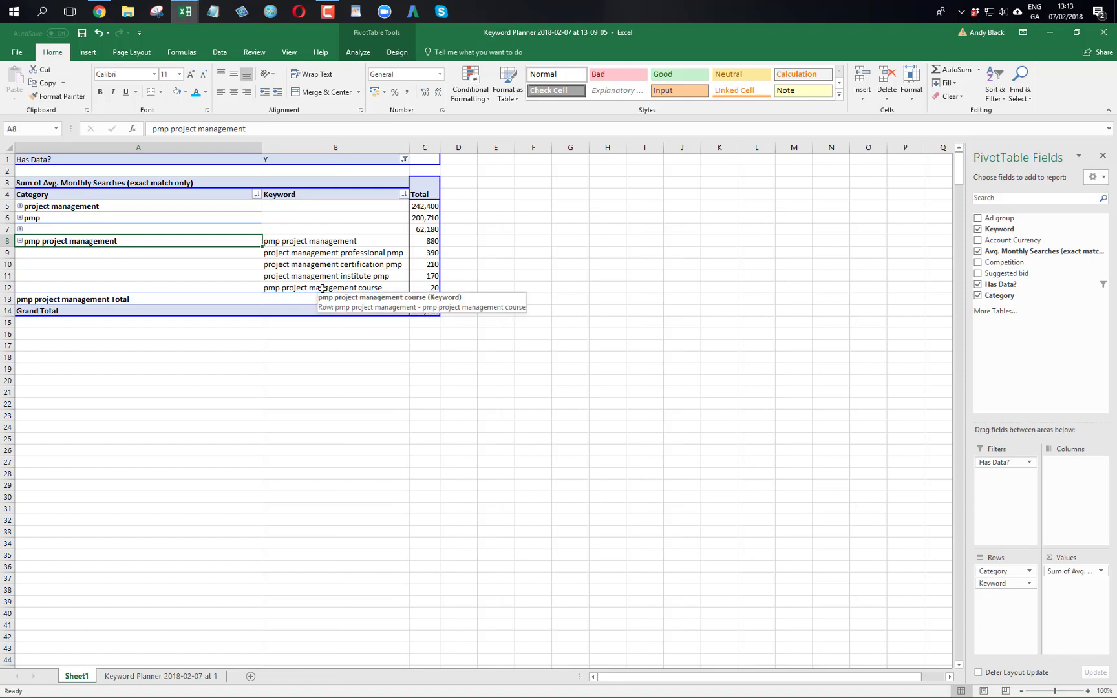
{"action": "left_click", "coordinate": [384, 264]}
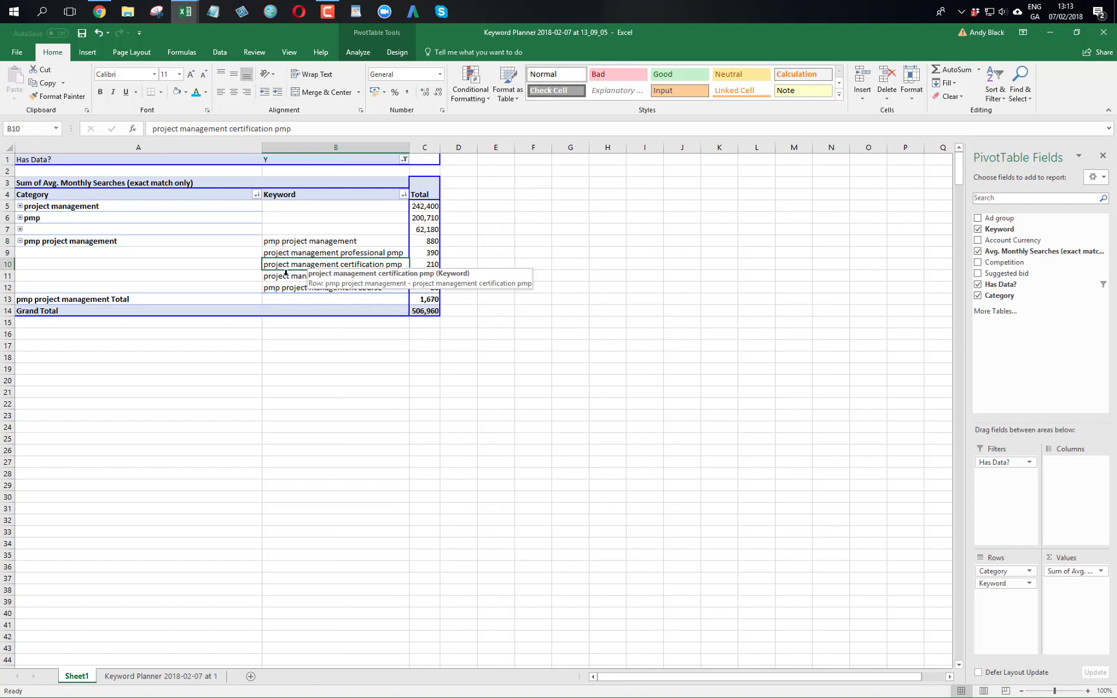
{"action": "left_click", "coordinate": [343, 284]}
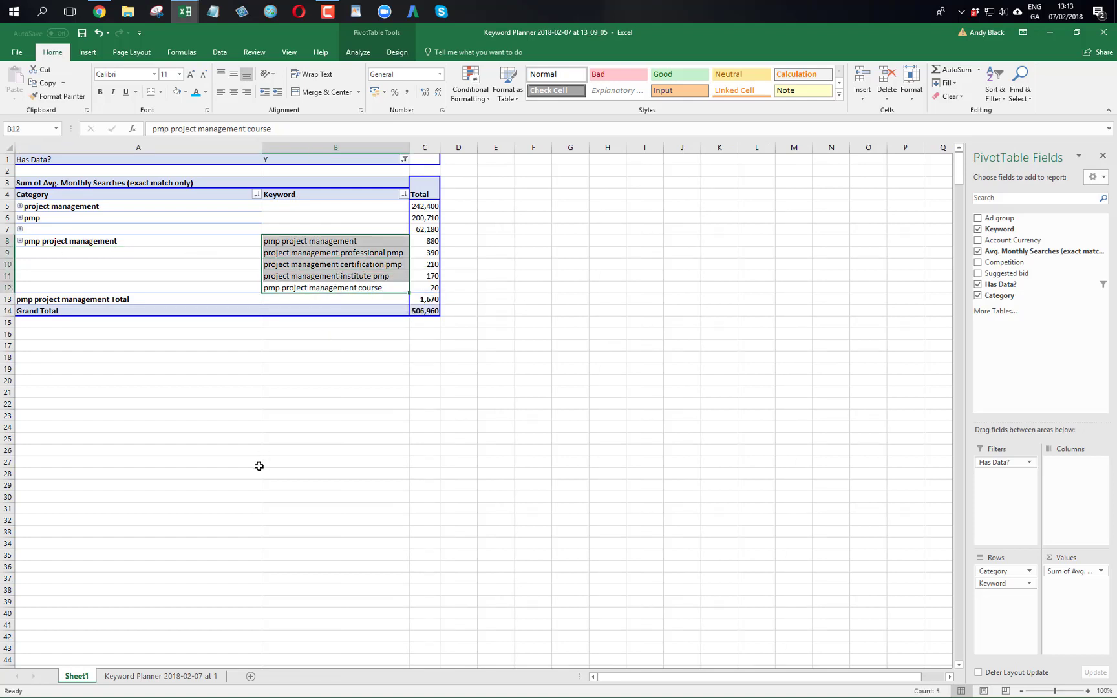
- Add online, course and certification as new term headers in K1:M1 of the Keyword Planner sheet
{"action": "left_click", "coordinate": [146, 677]}
{"action": "left_click", "coordinate": [802, 158]}
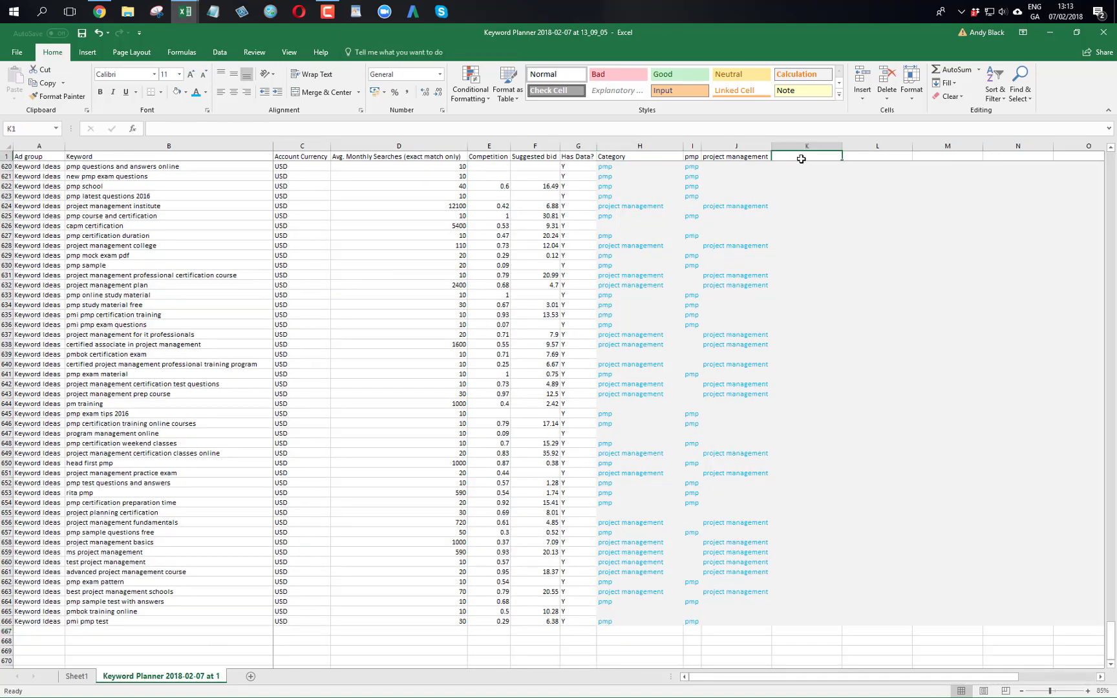
{"action": "type", "text": "online"}
{"action": "key", "text": "Tab"}
{"action": "type", "text": "course"}
{"action": "key", "text": "Tab"}
{"action": "type", "text": "certification"}
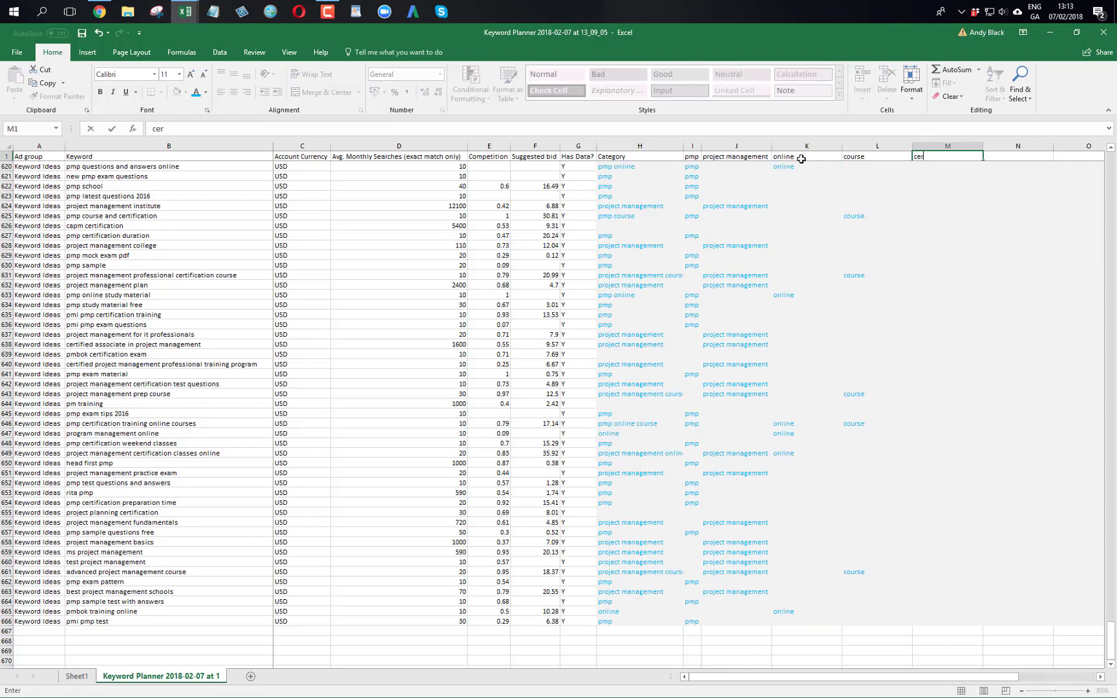
{"action": "key", "text": "Tab"}
- Add question, training and tutorials as further term headers in N1:P1
{"action": "type", "text": "question"}
{"action": "key", "text": "Tab"}
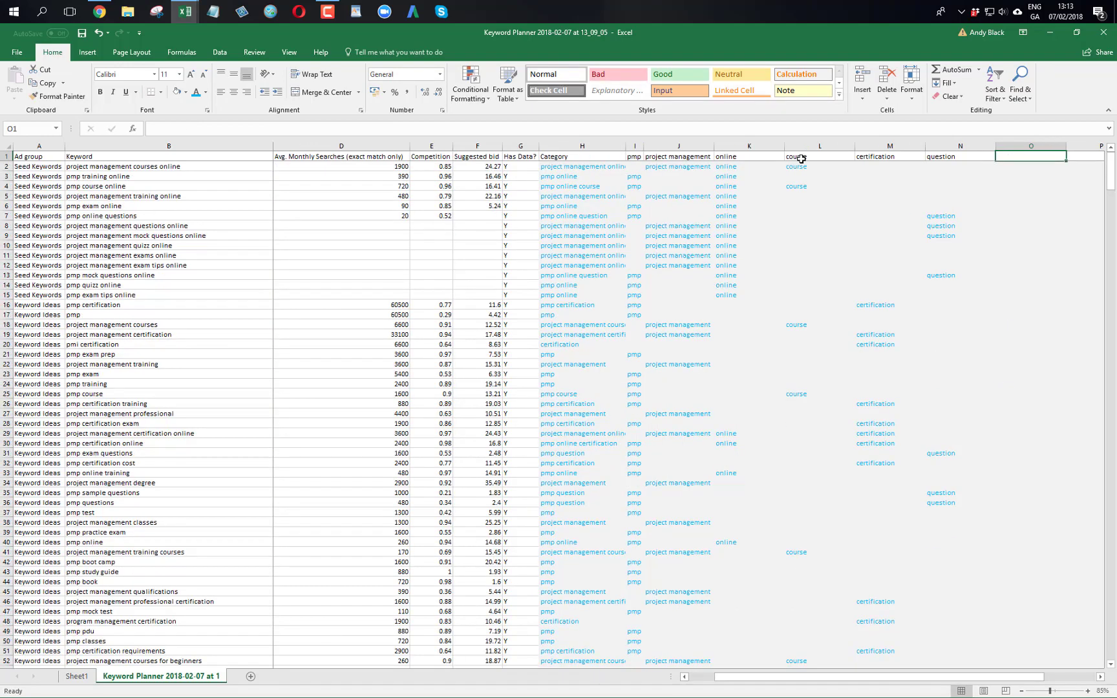
{"action": "type", "text": "training"}
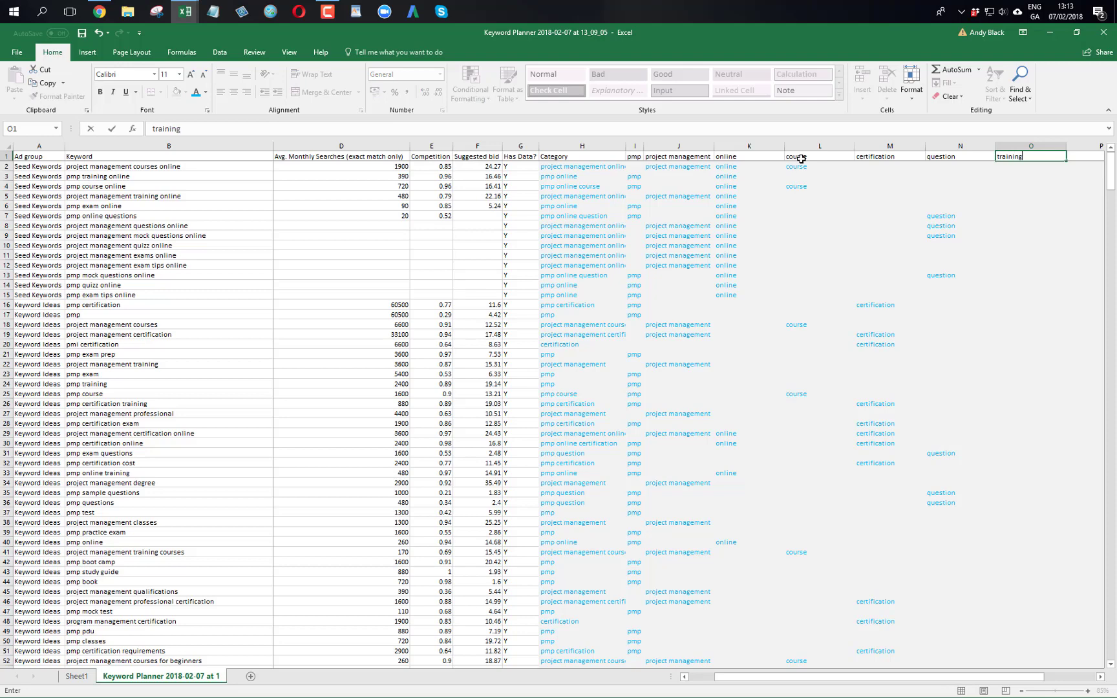
{"action": "key", "text": "Tab"}
{"action": "type", "text": "tut"}
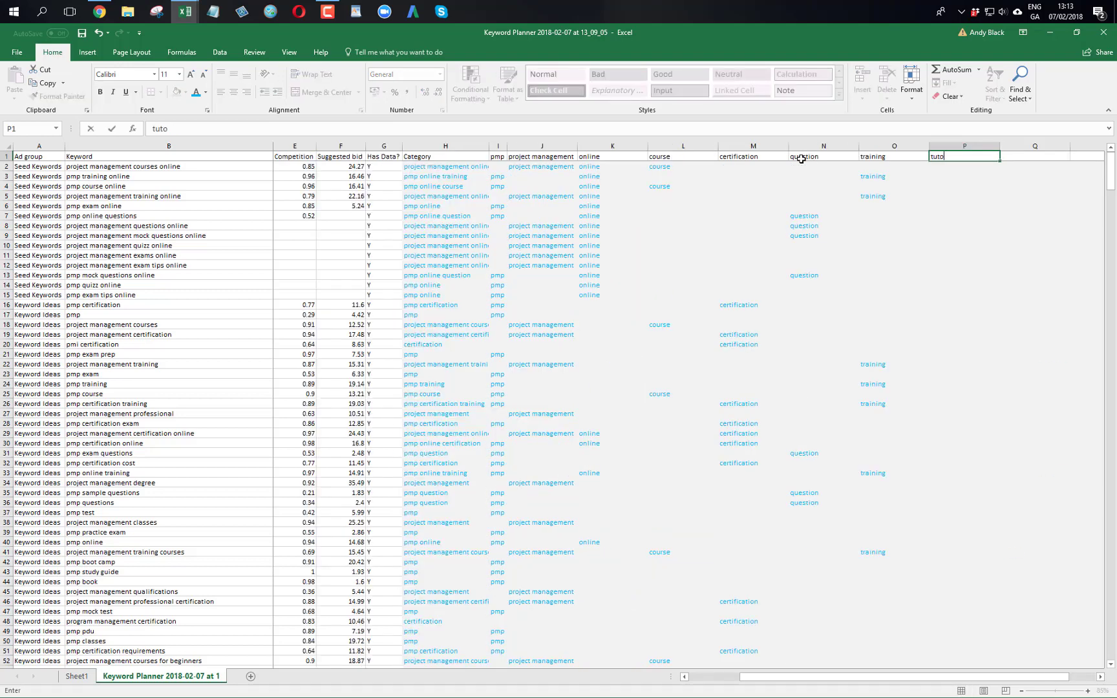
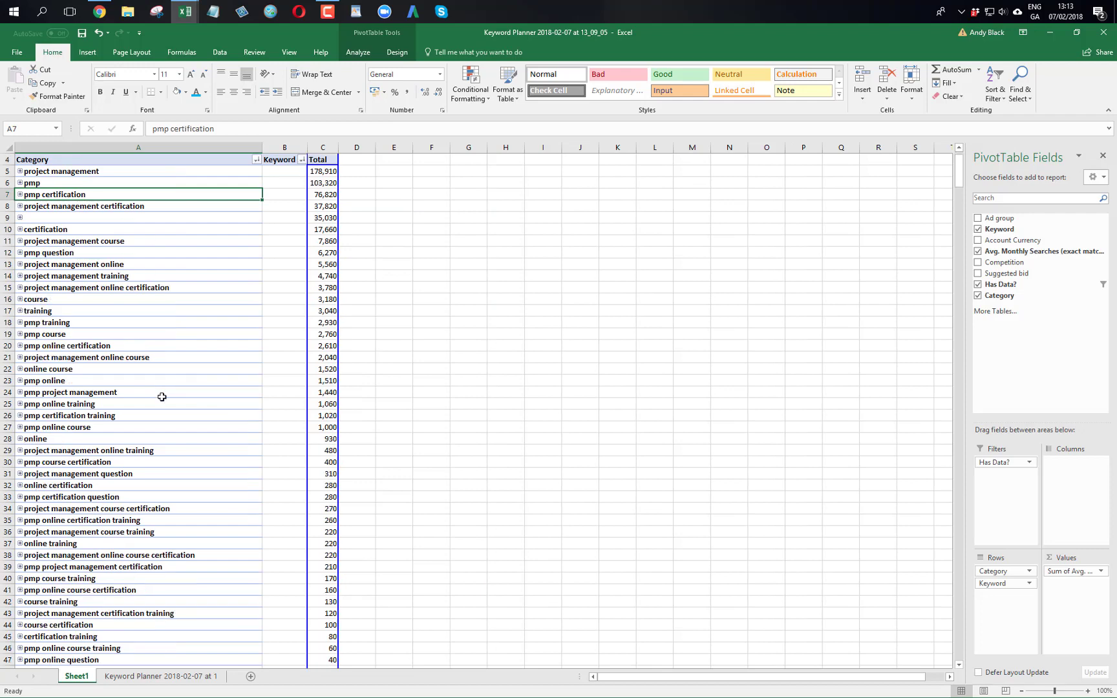
- Freeze the panes at cell C5 of the PivotTable sheet to keep the header rows and the Category and Keyword columns fixed
{"action": "scroll", "coordinate": [161, 394], "scroll_direction": "up", "scroll_amount": 4}
{"action": "left_click", "coordinate": [314, 210]}
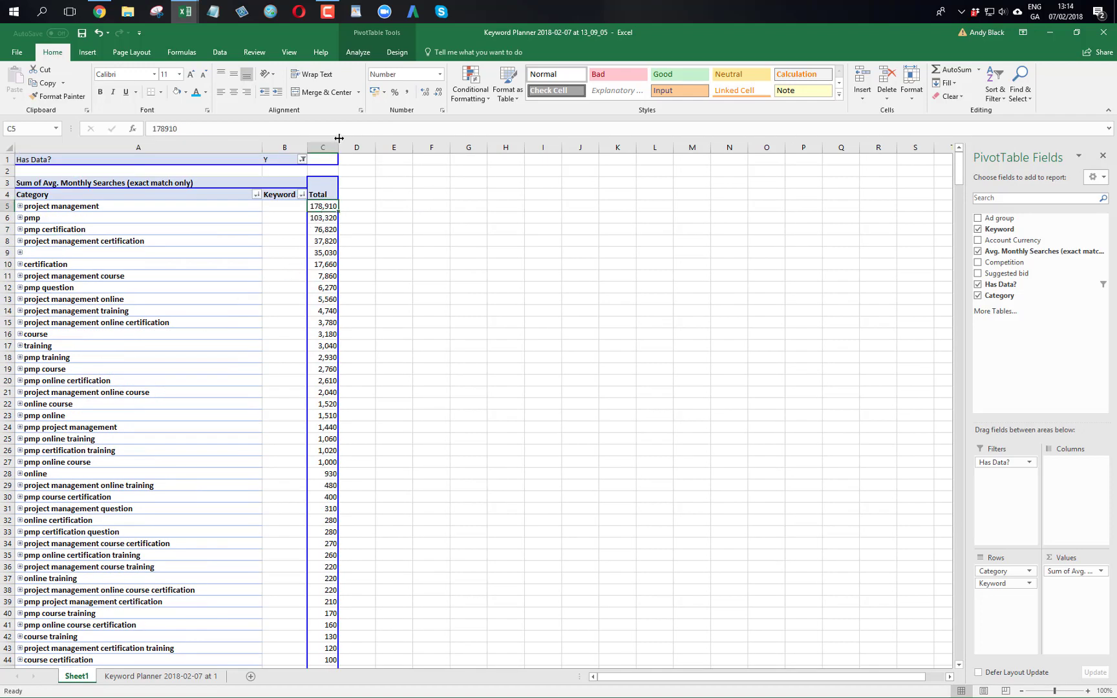
{"action": "left_click", "coordinate": [289, 52]}
{"action": "left_click", "coordinate": [377, 84]}
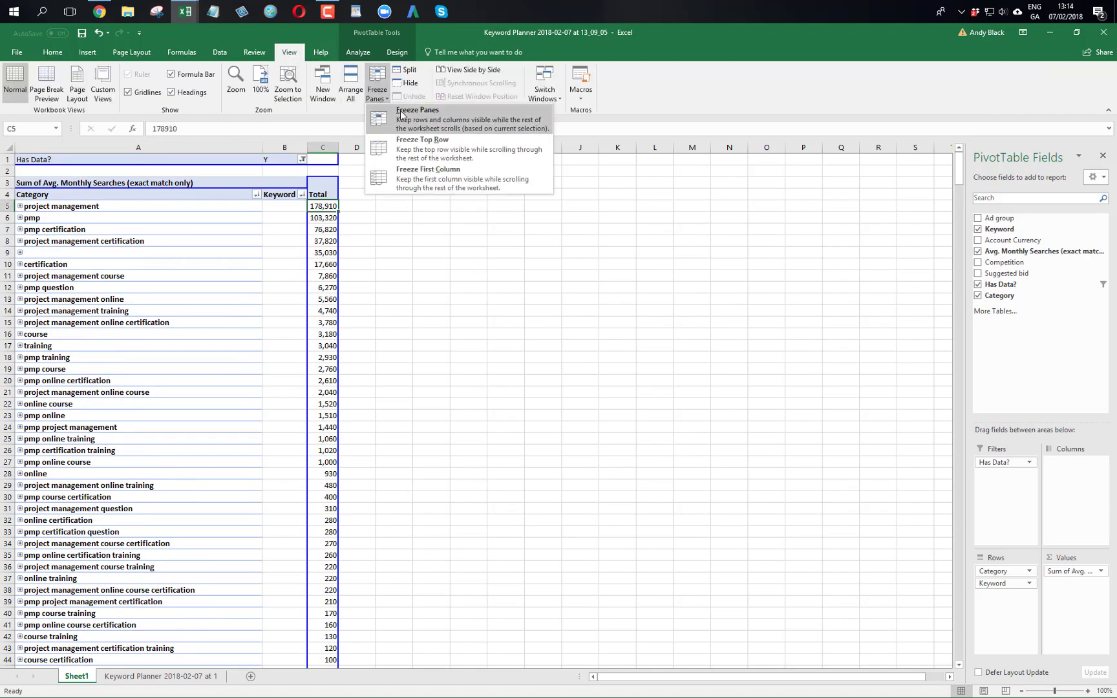
{"action": "left_click", "coordinate": [401, 117]}
- Look through the PivotTable's category combinations and totals, and return to the Keyword Planner sheet
{"action": "scroll", "coordinate": [279, 304], "scroll_direction": "down", "scroll_amount": 12}
{"action": "scroll", "coordinate": [279, 304], "scroll_direction": "up", "scroll_amount": 10}
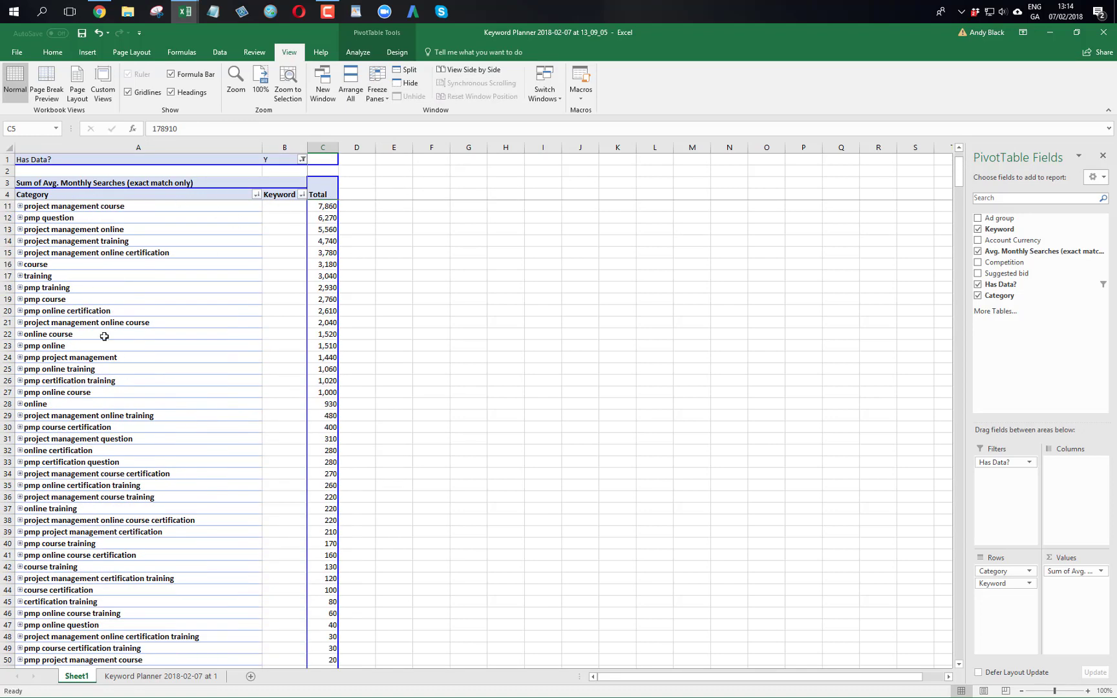
{"action": "scroll", "coordinate": [104, 337], "scroll_direction": "up", "scroll_amount": 2}
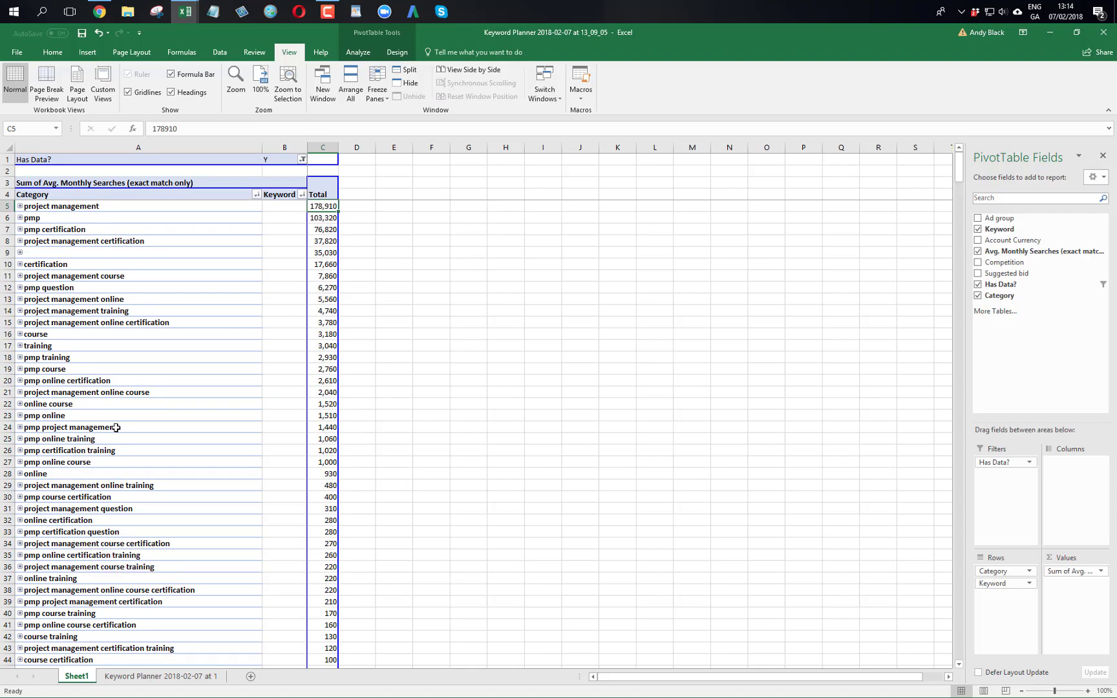
{"action": "scroll", "coordinate": [116, 427], "scroll_direction": "down", "scroll_amount": 4}
{"action": "scroll", "coordinate": [116, 427], "scroll_direction": "down", "scroll_amount": 4}
{"action": "scroll", "coordinate": [116, 428], "scroll_direction": "up", "scroll_amount": 8}
{"action": "left_click", "coordinate": [111, 677]}
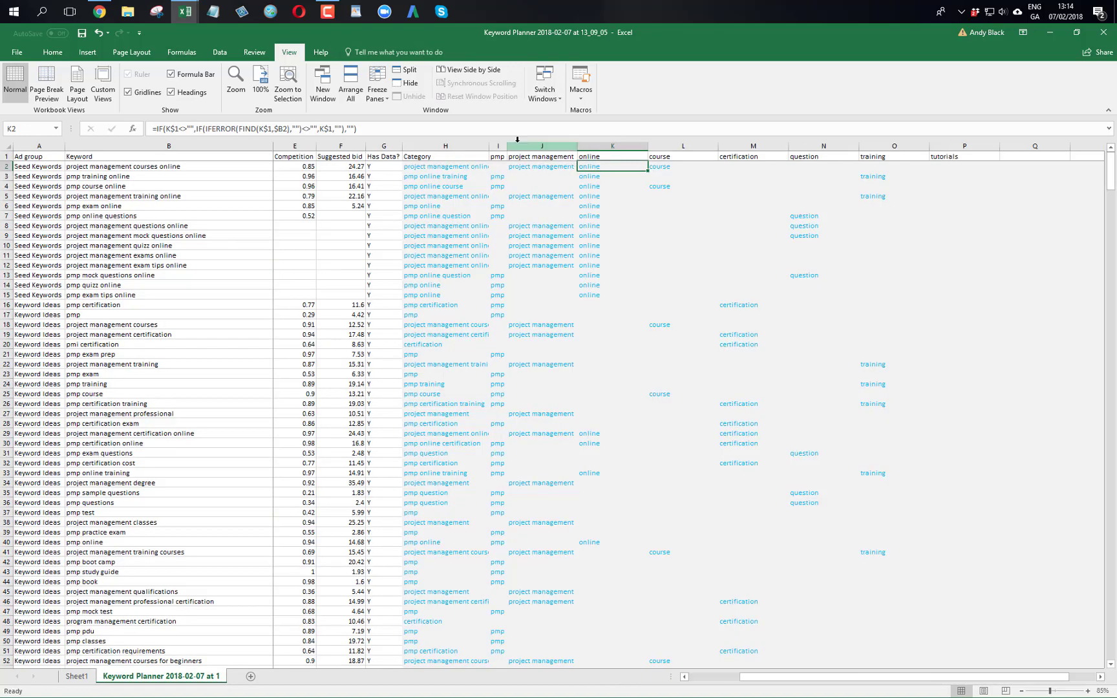
{"action": "right_click", "coordinate": [442, 141]}
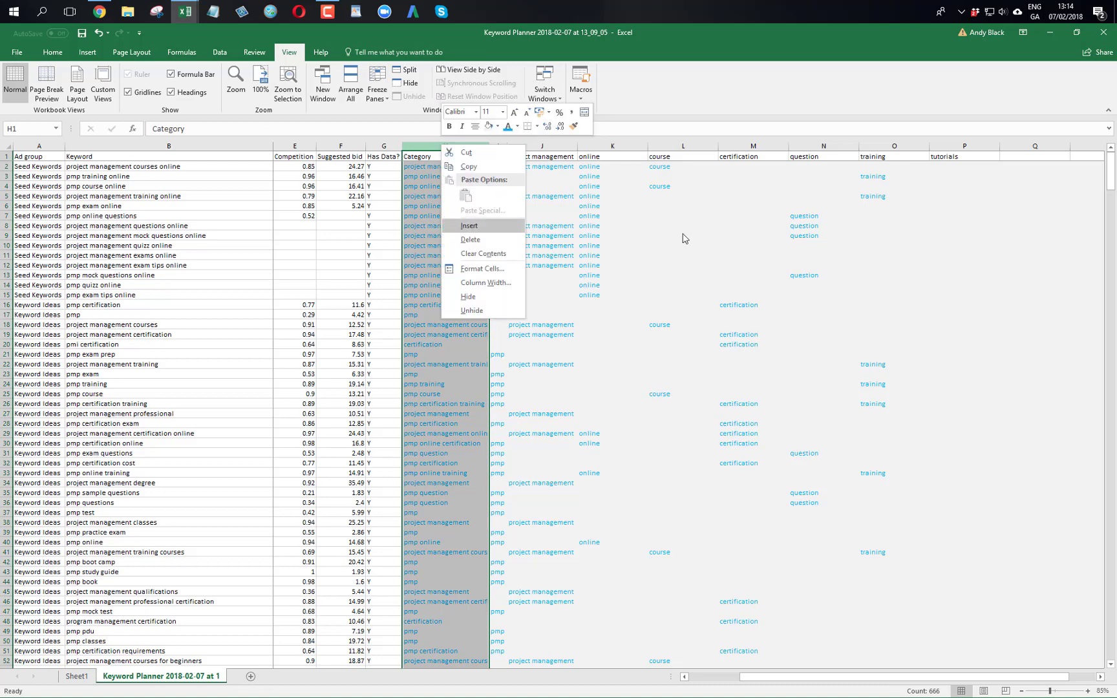
{"action": "key", "text": "Escape"}
{"action": "right_click", "coordinate": [498, 146]}
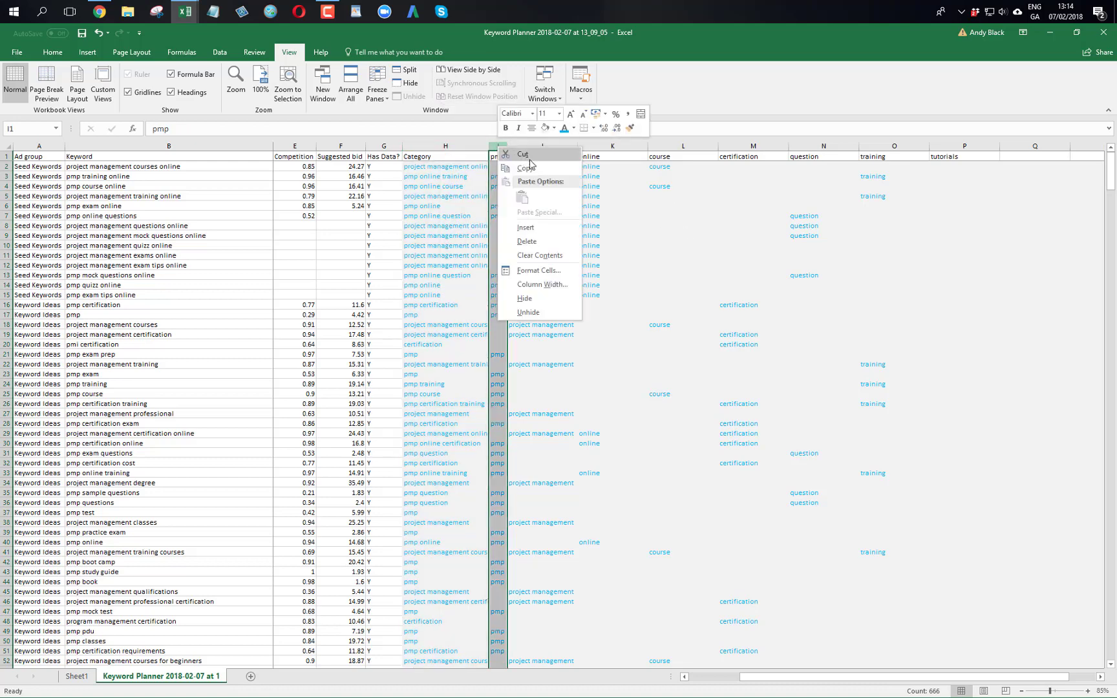
{"action": "left_click", "coordinate": [526, 169]}
{"action": "right_click", "coordinate": [452, 146]}
{"action": "key", "text": "Escape"}
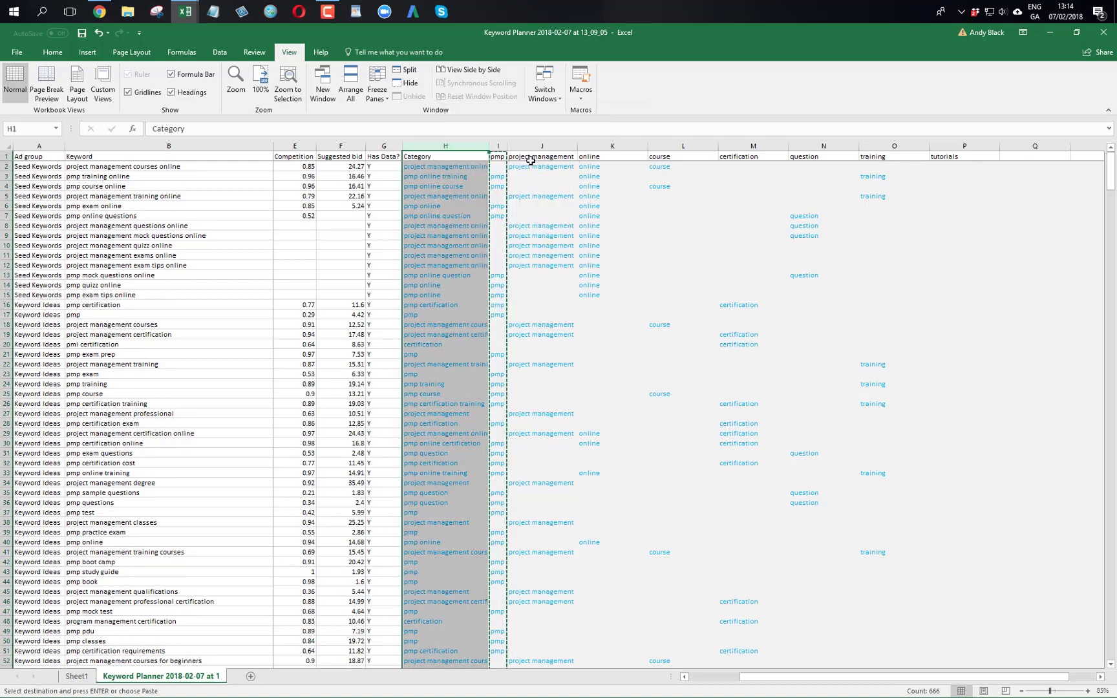
- Add a left border to the pmp column to separate the term columns from Category
{"action": "left_click", "coordinate": [497, 147]}
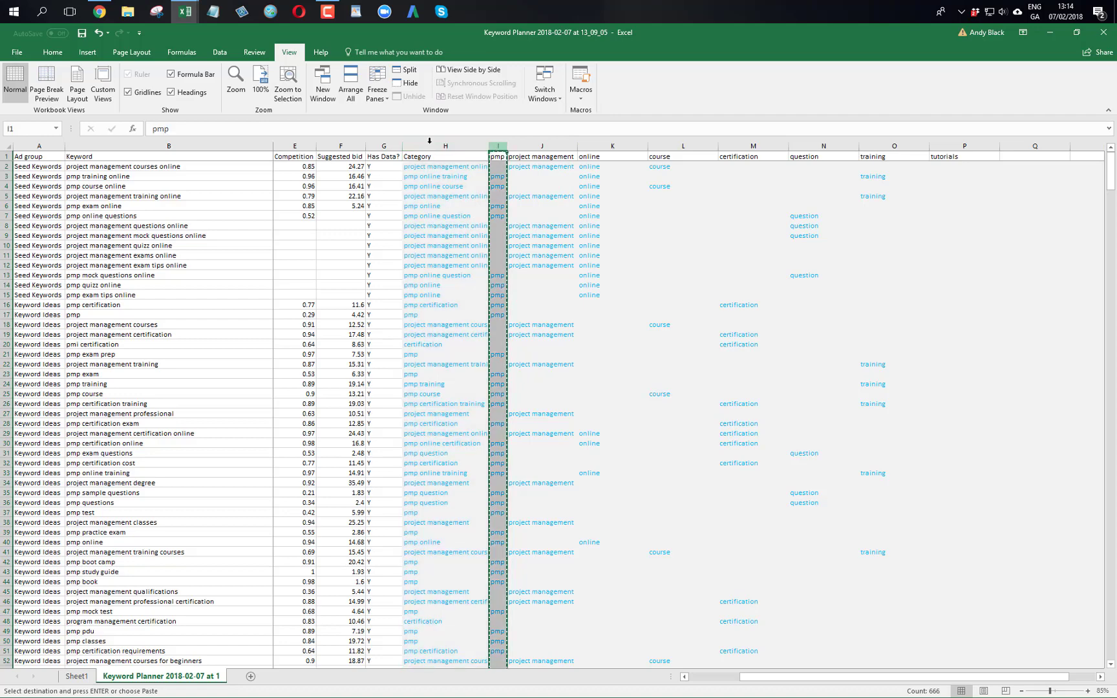
{"action": "left_click", "coordinate": [64, 57]}
{"action": "left_click", "coordinate": [161, 92]}
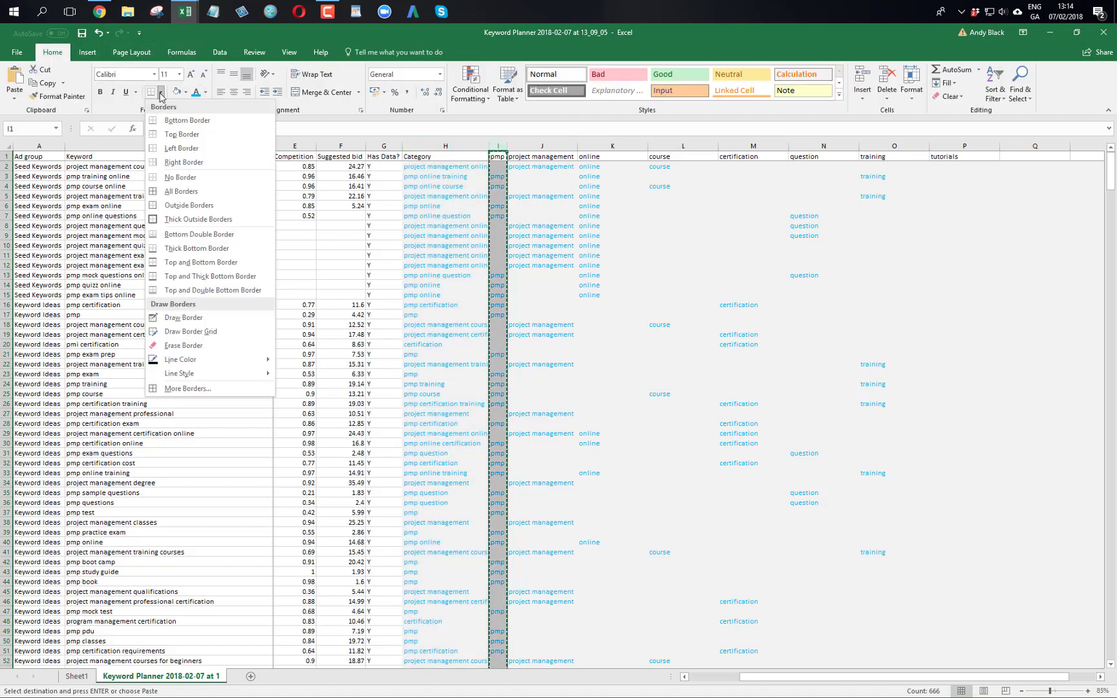
{"action": "left_click", "coordinate": [475, 265]}
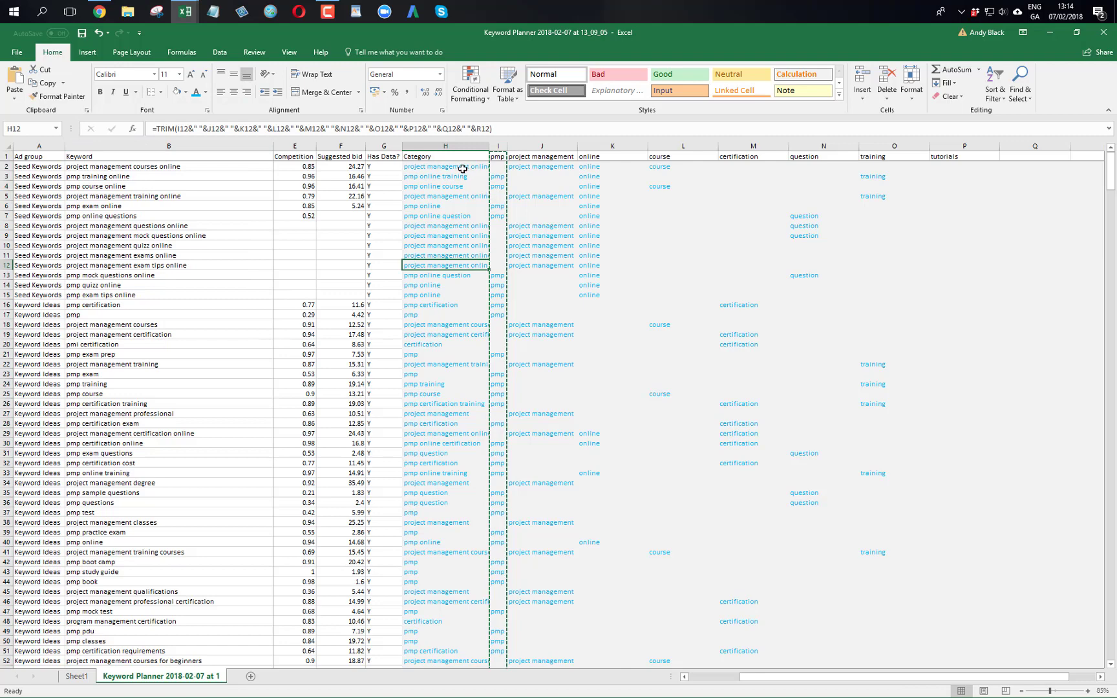
{"action": "left_click", "coordinate": [494, 157]}
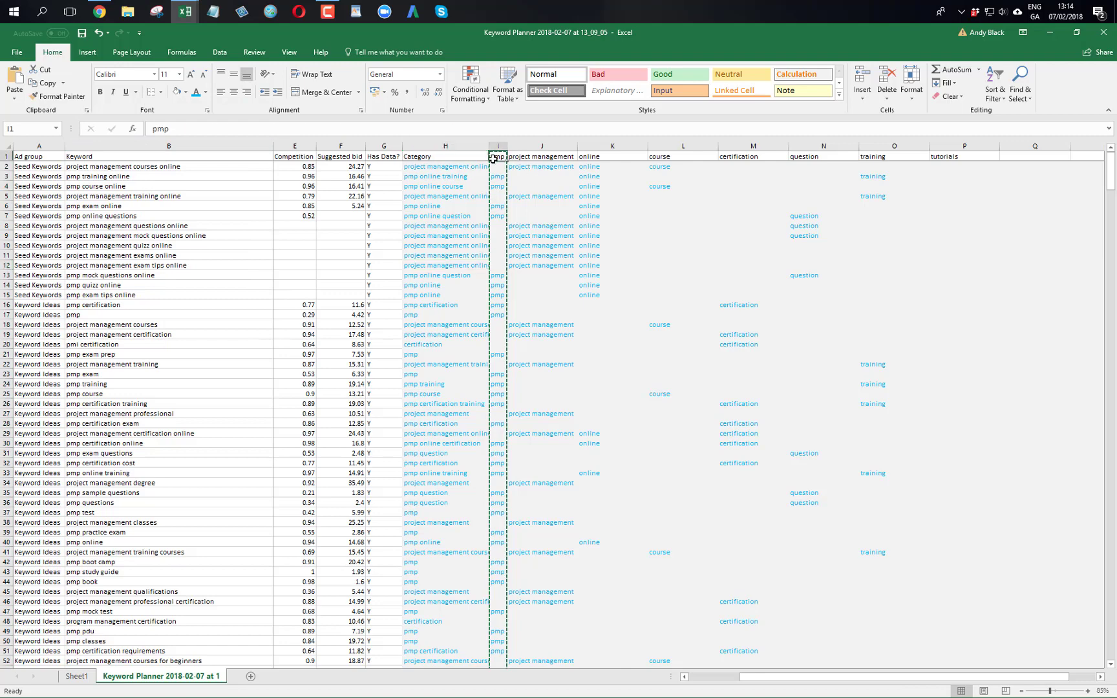
{"action": "left_click", "coordinate": [915, 157]}
{"action": "key", "text": "ctrl+c"}
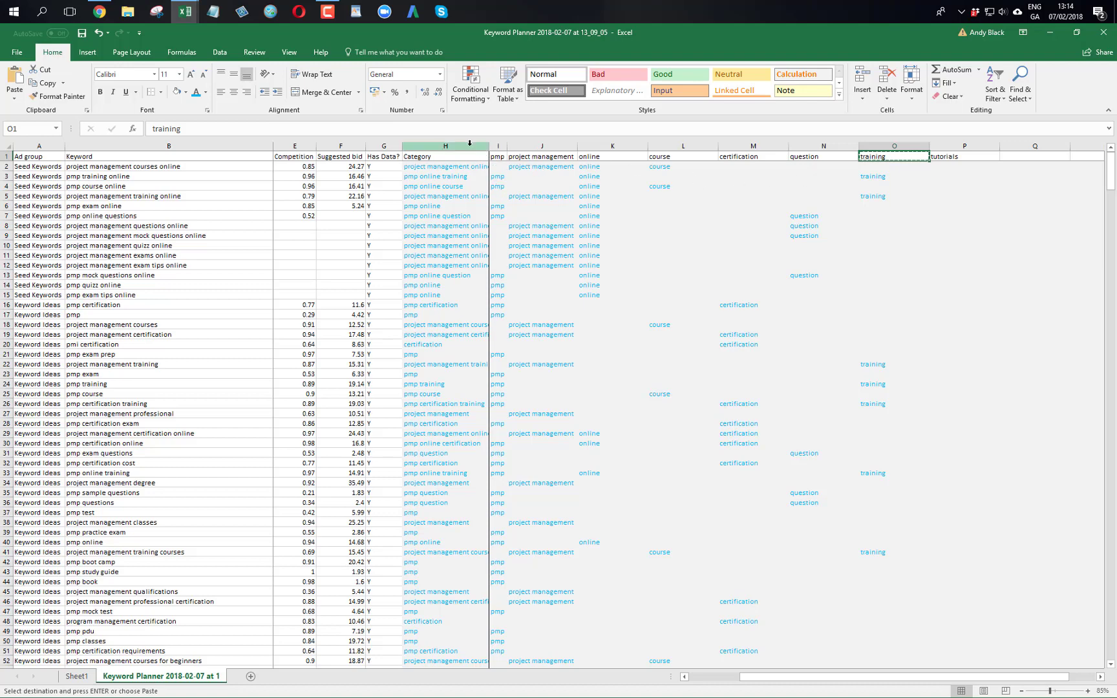
- Copy the pmp column and insert the copy between Has Data? and Category
{"action": "left_click_drag", "start_coordinate": [446, 146], "coordinate": [323, 151]}
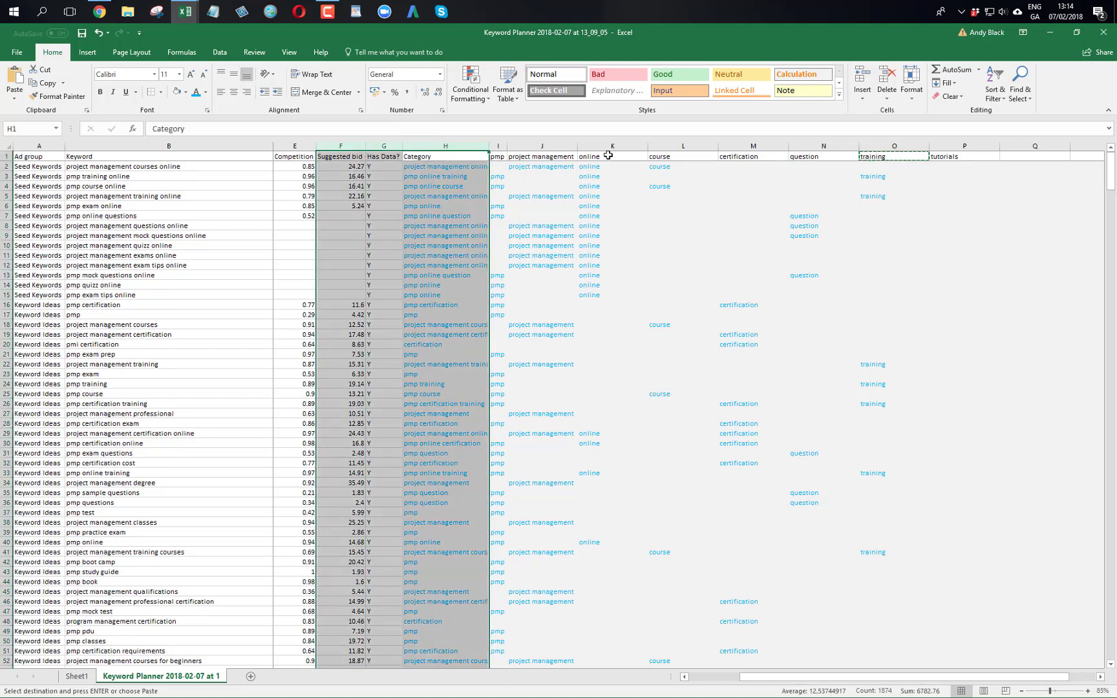
{"action": "left_click", "coordinate": [498, 146]}
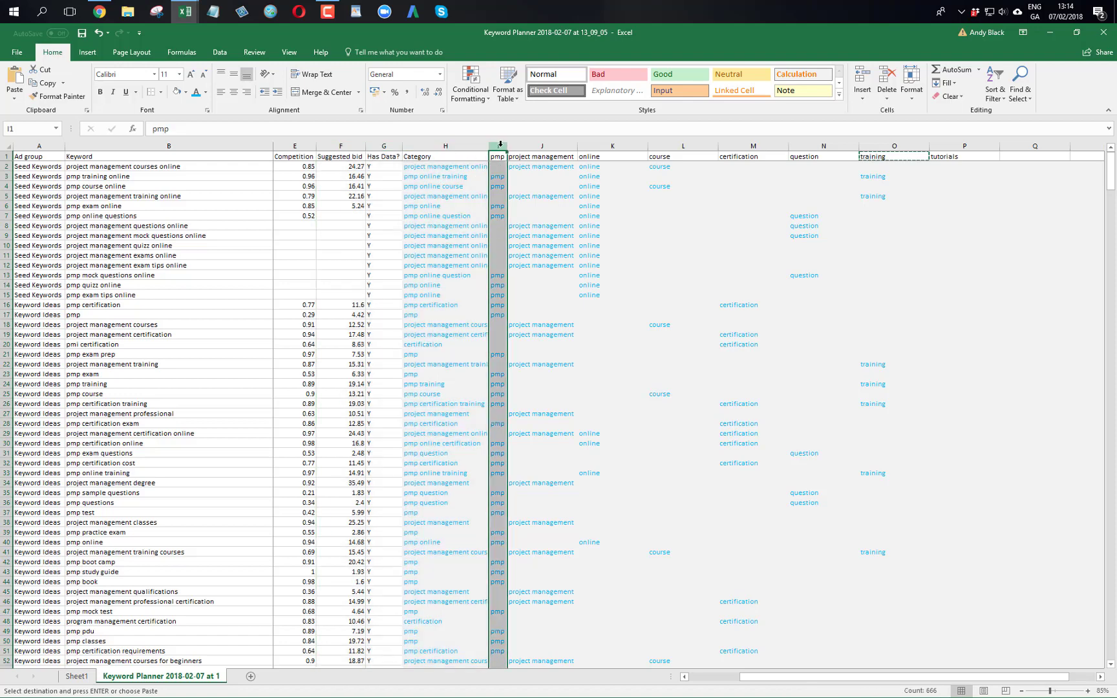
{"action": "right_click", "coordinate": [501, 147]}
{"action": "left_click", "coordinate": [537, 170]}
{"action": "left_click", "coordinate": [426, 146]}
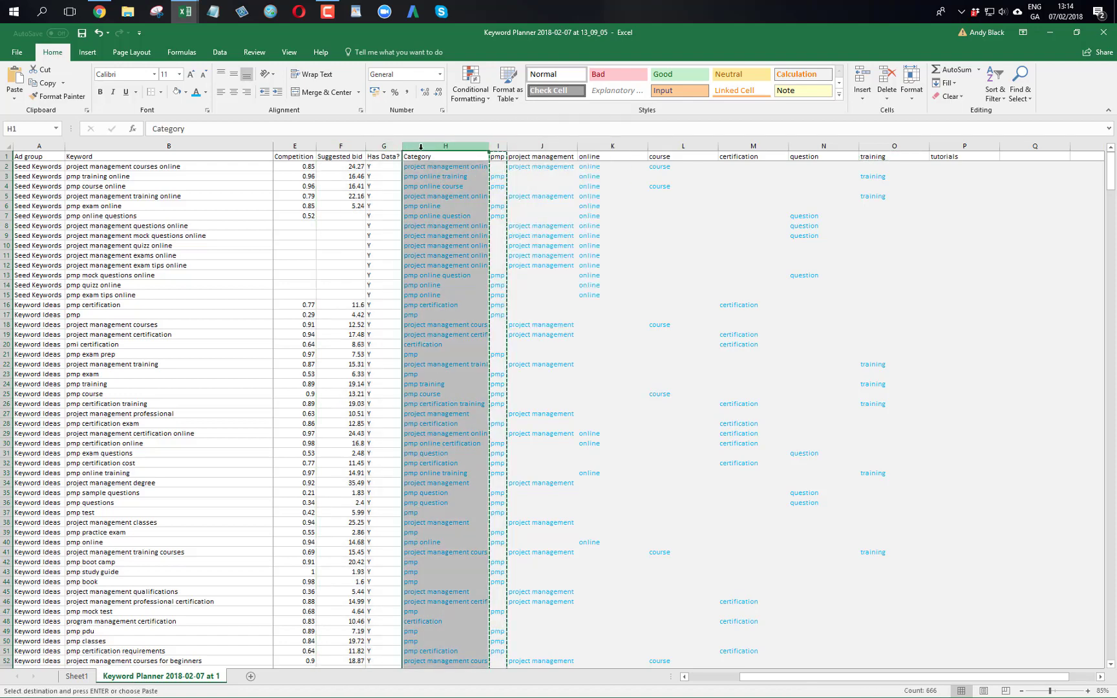
{"action": "right_click", "coordinate": [424, 146]}
{"action": "left_click", "coordinate": [463, 228]}
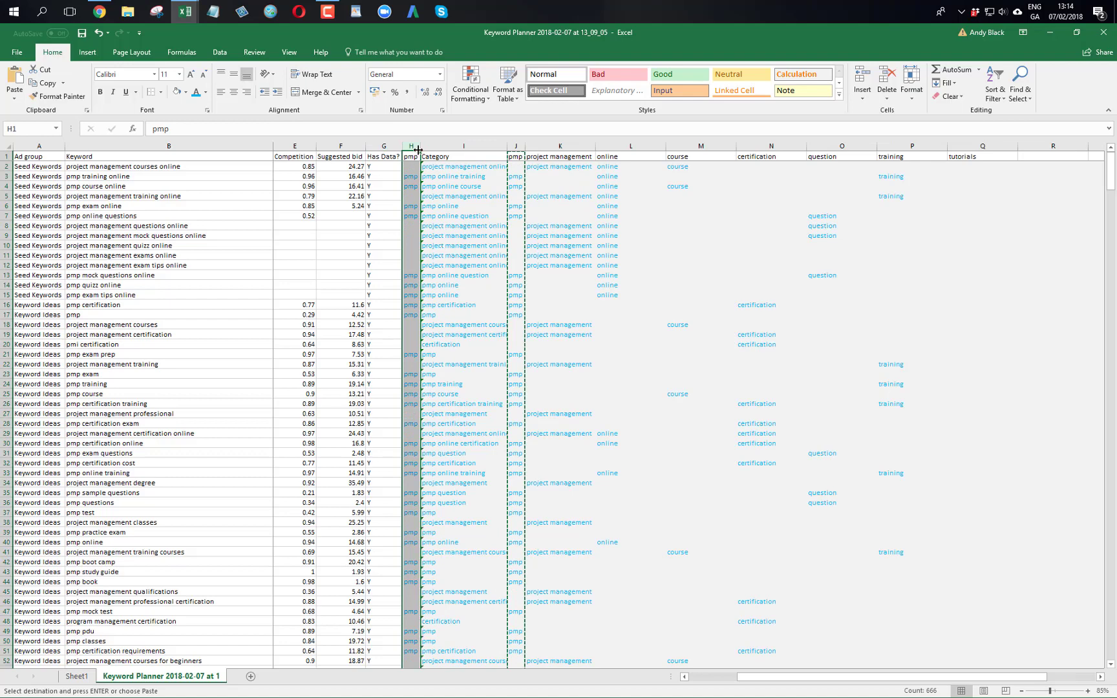
{"action": "left_click", "coordinate": [463, 225]}
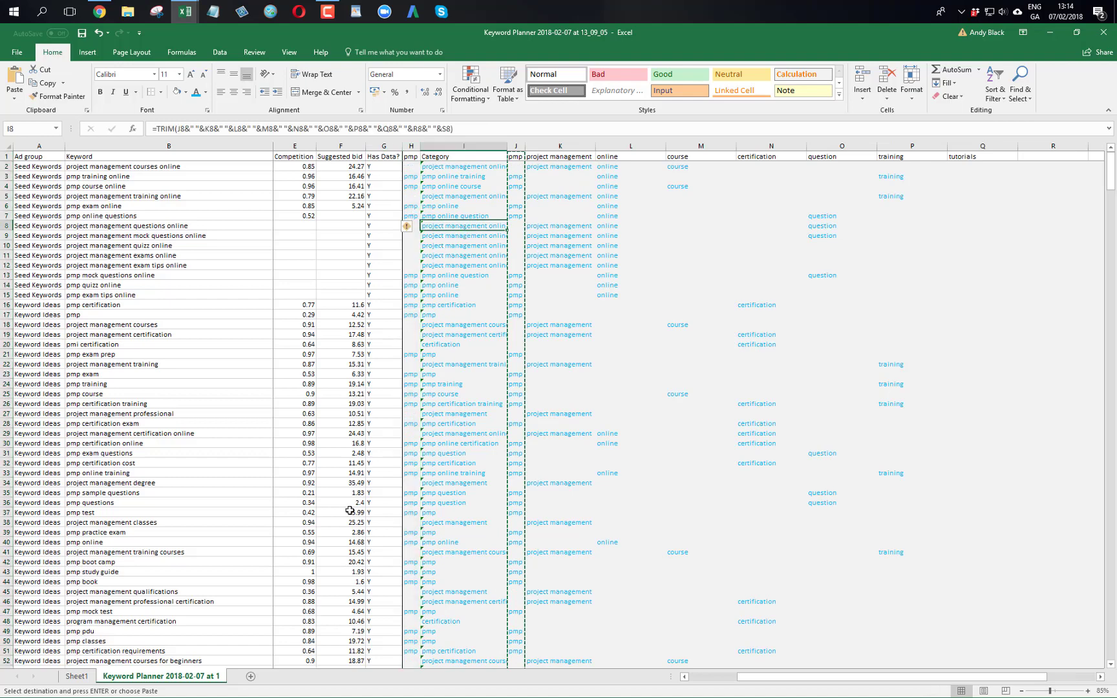
- Refresh the PivotTable on Sheet1 to load the inserted pmp column as a field
{"action": "left_click", "coordinate": [78, 677]}
{"action": "right_click", "coordinate": [300, 298]}
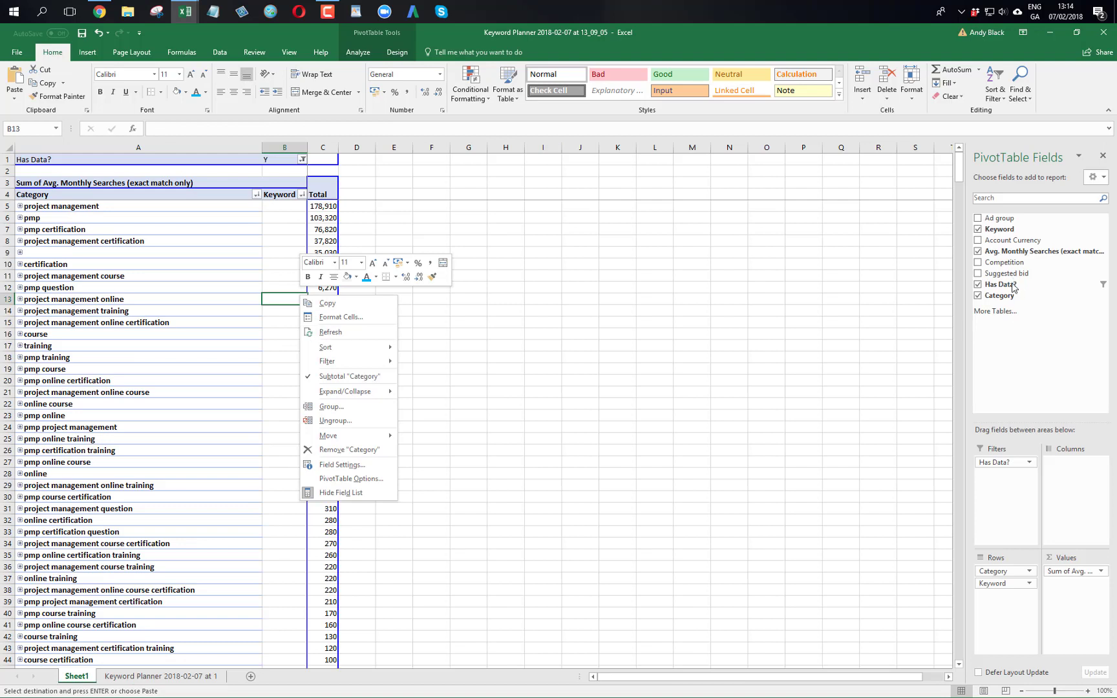
{"action": "left_click", "coordinate": [350, 331]}
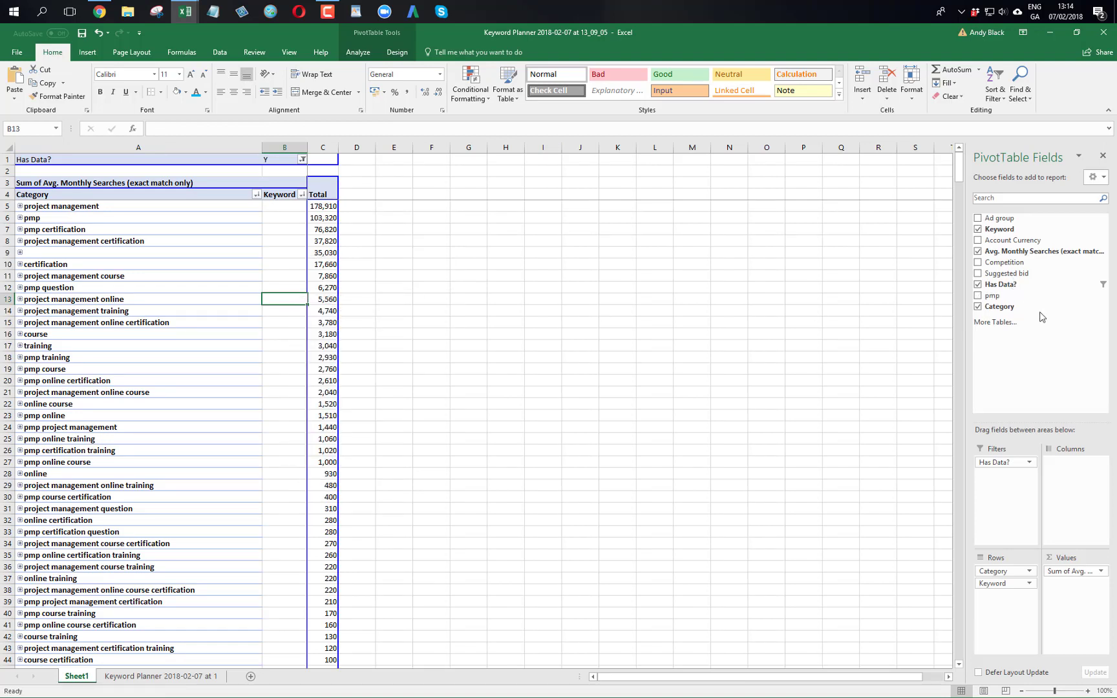
- Add the pmp field as a report filter and restrict the PivotTable to pmp
{"action": "left_click_drag", "start_coordinate": [1014, 299], "coordinate": [995, 503]}
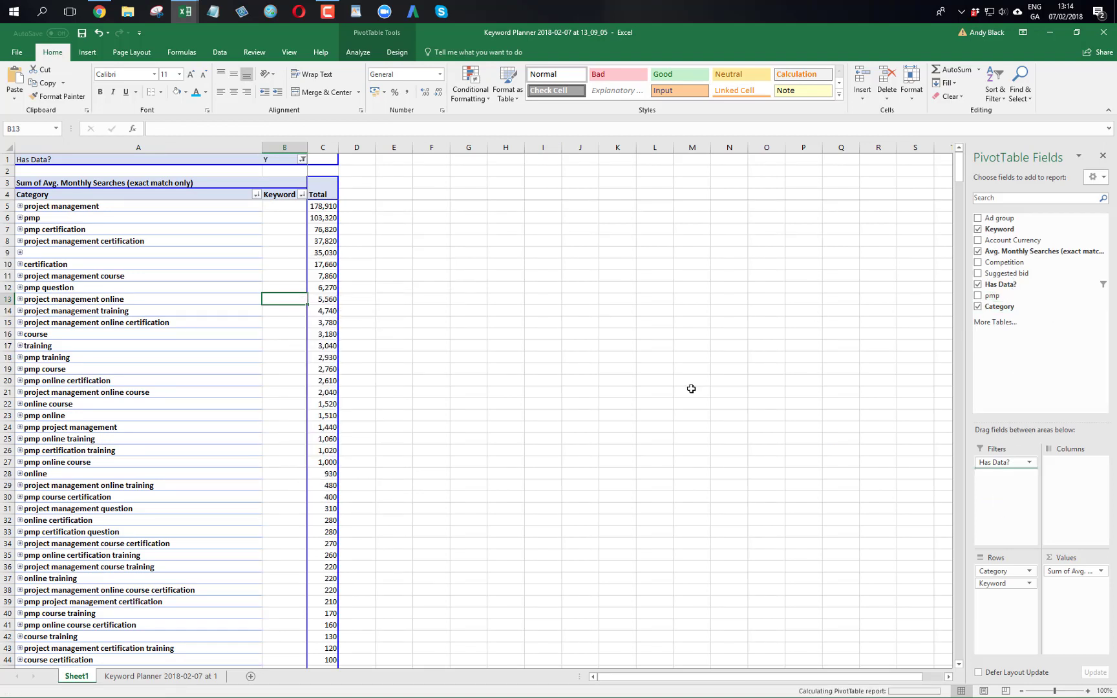
{"action": "left_click", "coordinate": [302, 171]}
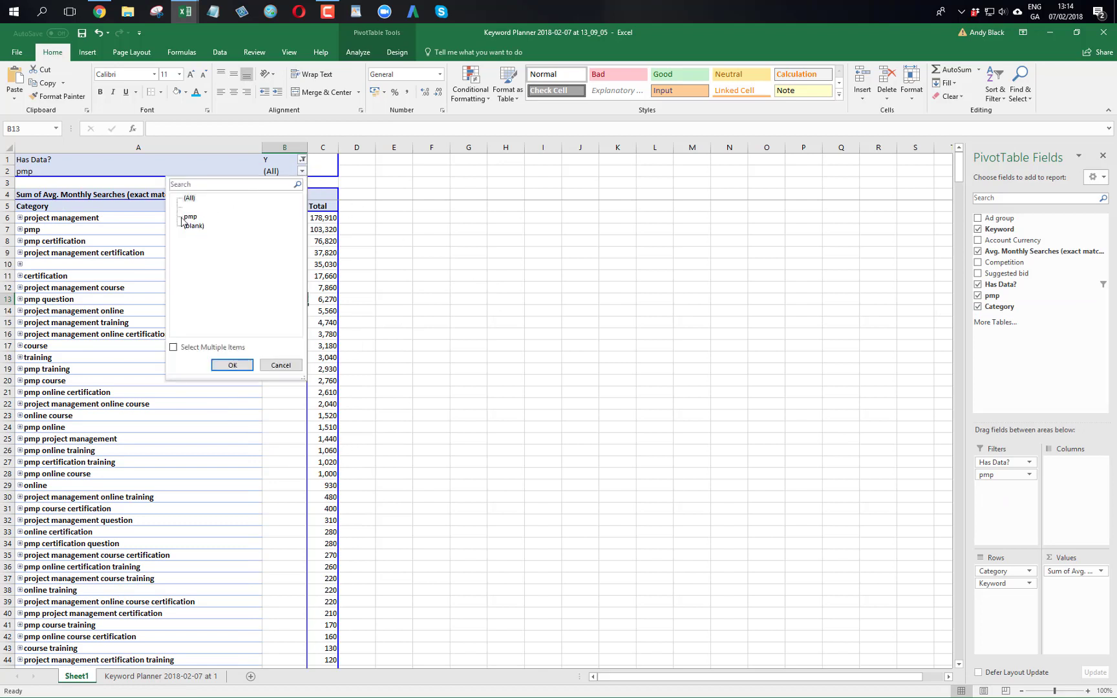
{"action": "left_click", "coordinate": [194, 216]}
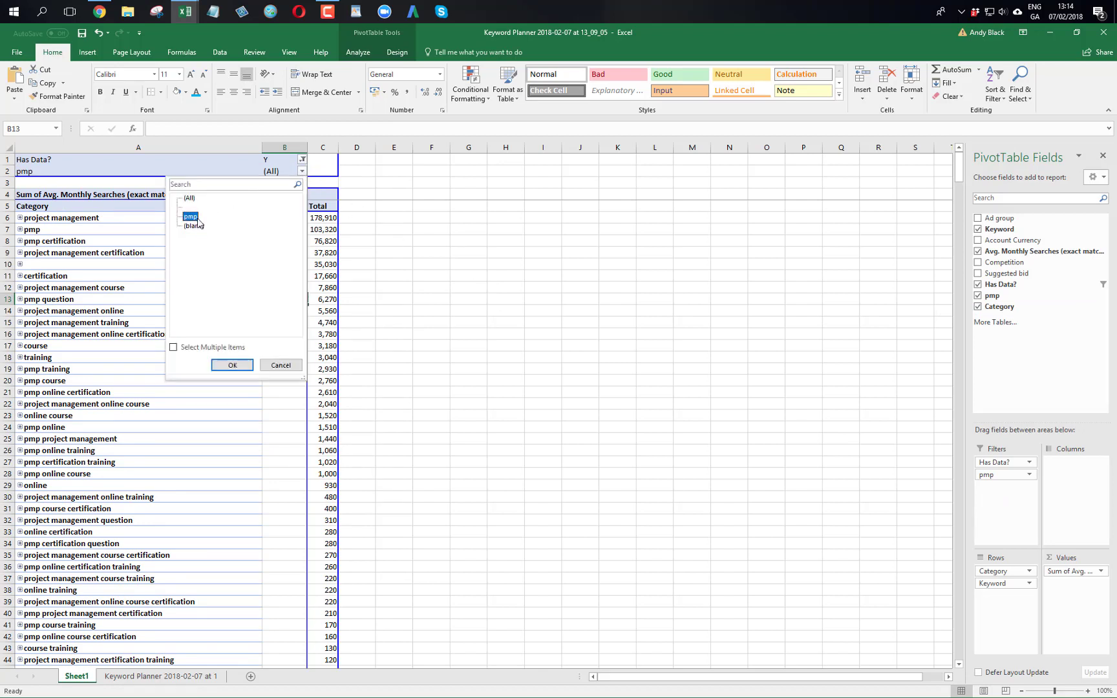
{"action": "left_click", "coordinate": [232, 366]}
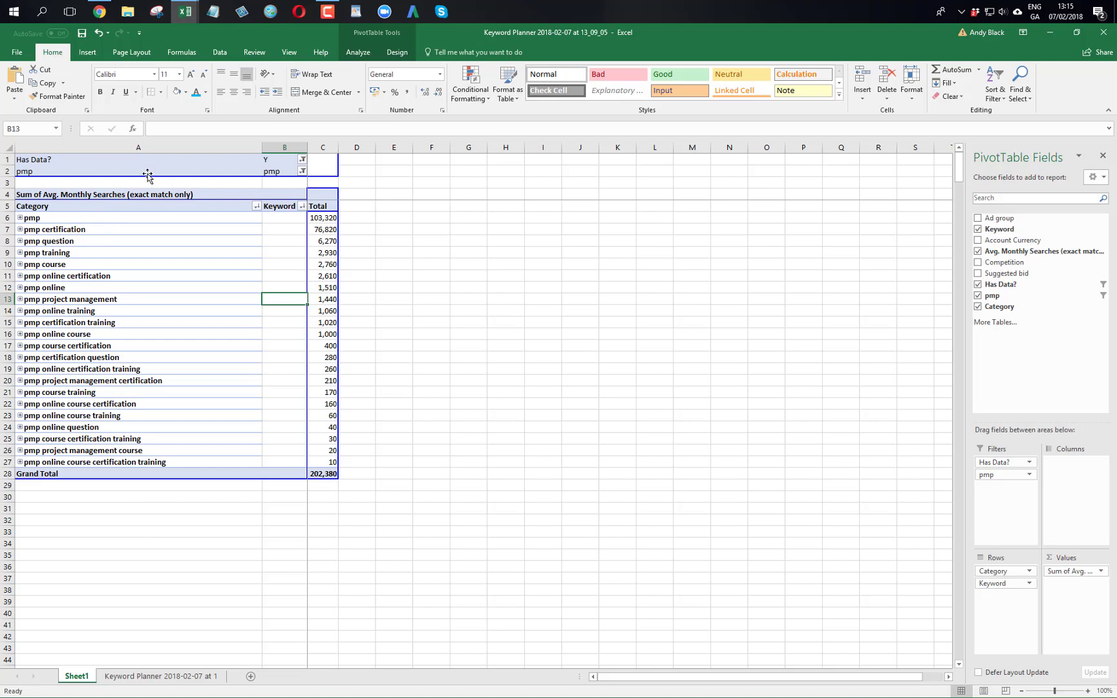
- Move the pmp field from the report filter to the outermost row field, before Category
{"action": "left_click_drag", "start_coordinate": [147, 171], "coordinate": [35, 219]}
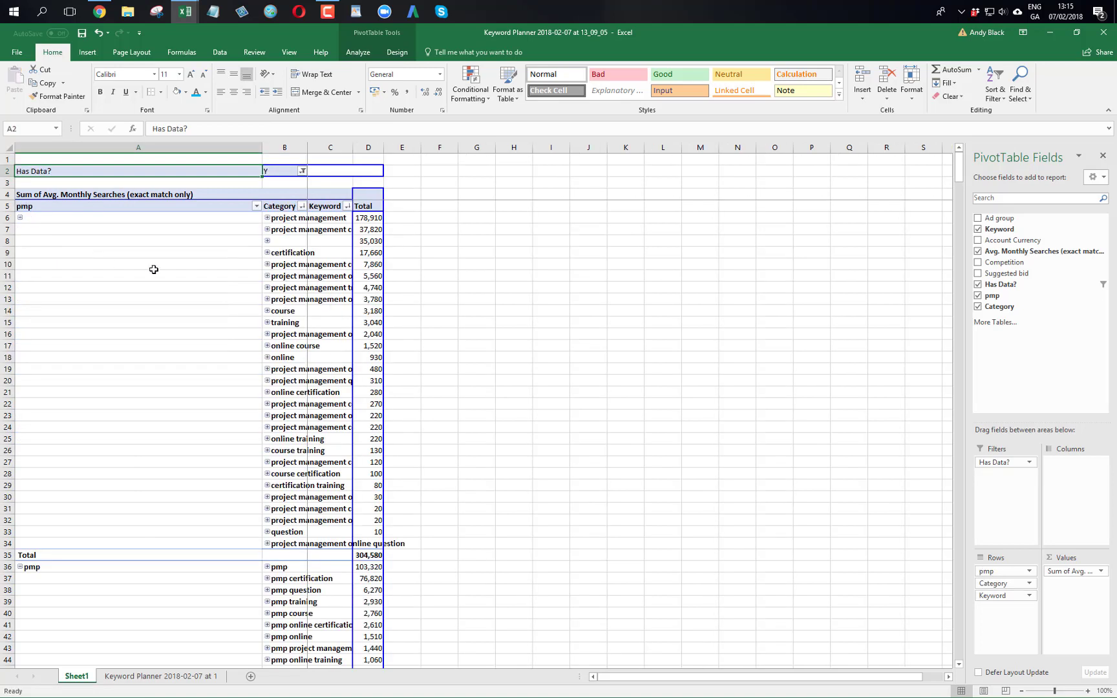
- Move the pmp field from the rows back to the report filter and restrict the PivotTable to pmp
{"action": "left_click", "coordinate": [55, 219]}
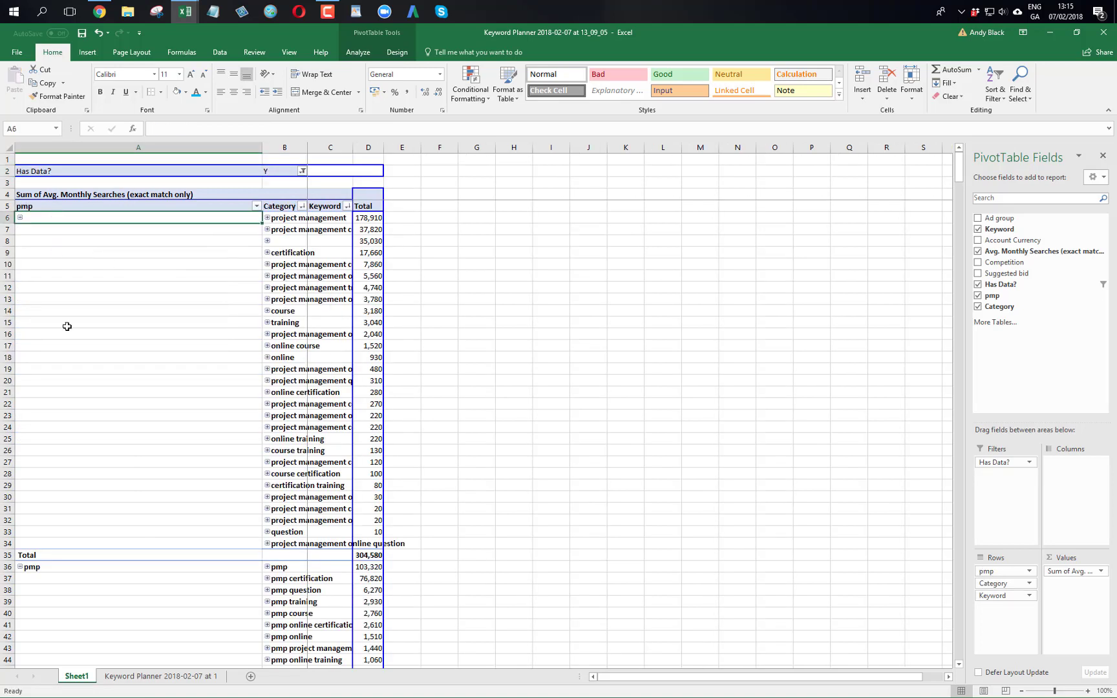
{"action": "left_click", "coordinate": [67, 568]}
{"action": "scroll", "coordinate": [263, 601], "scroll_direction": "down", "scroll_amount": 4}
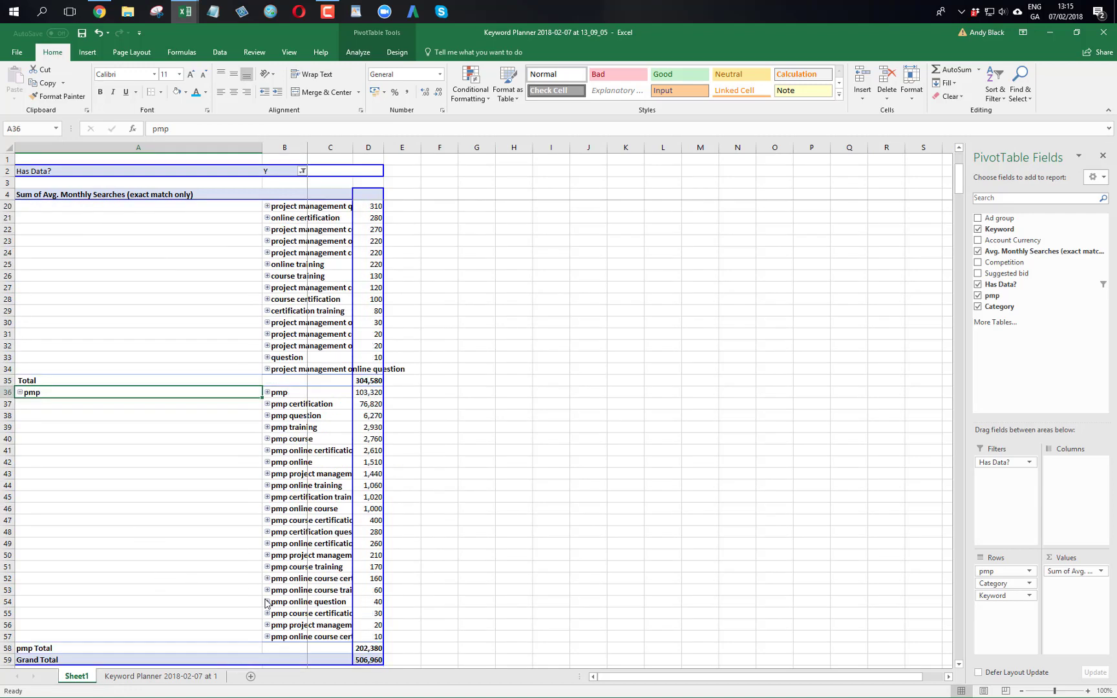
{"action": "scroll", "coordinate": [264, 599], "scroll_direction": "up", "scroll_amount": 4}
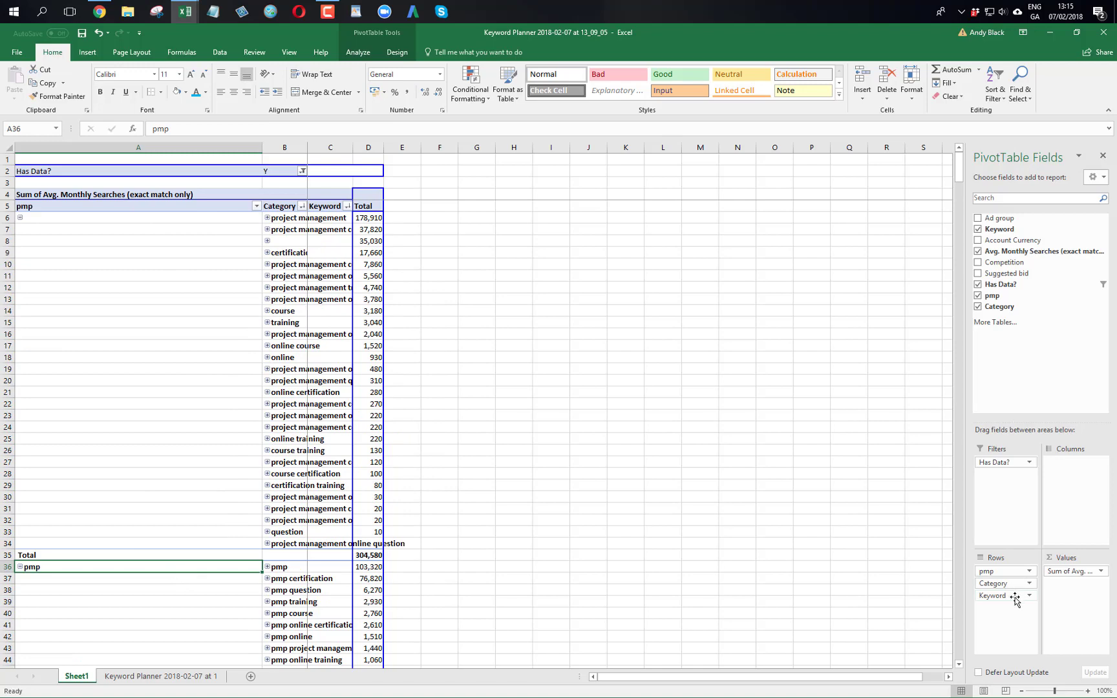
{"action": "left_click_drag", "start_coordinate": [1011, 576], "coordinate": [1010, 477]}
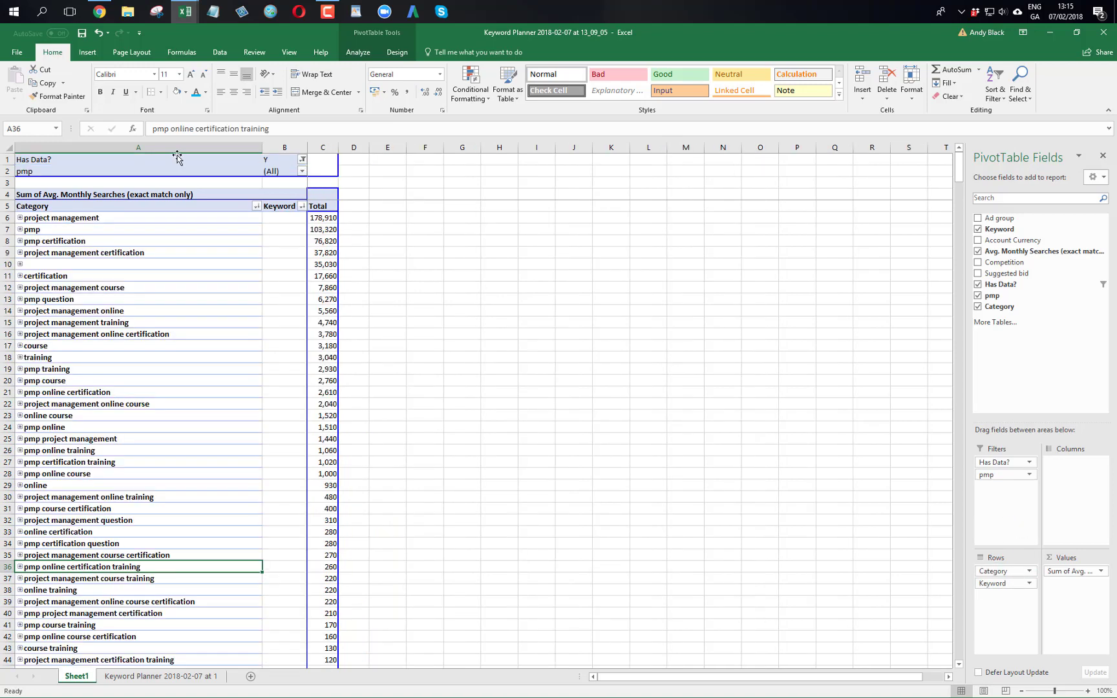
{"action": "left_click", "coordinate": [301, 171]}
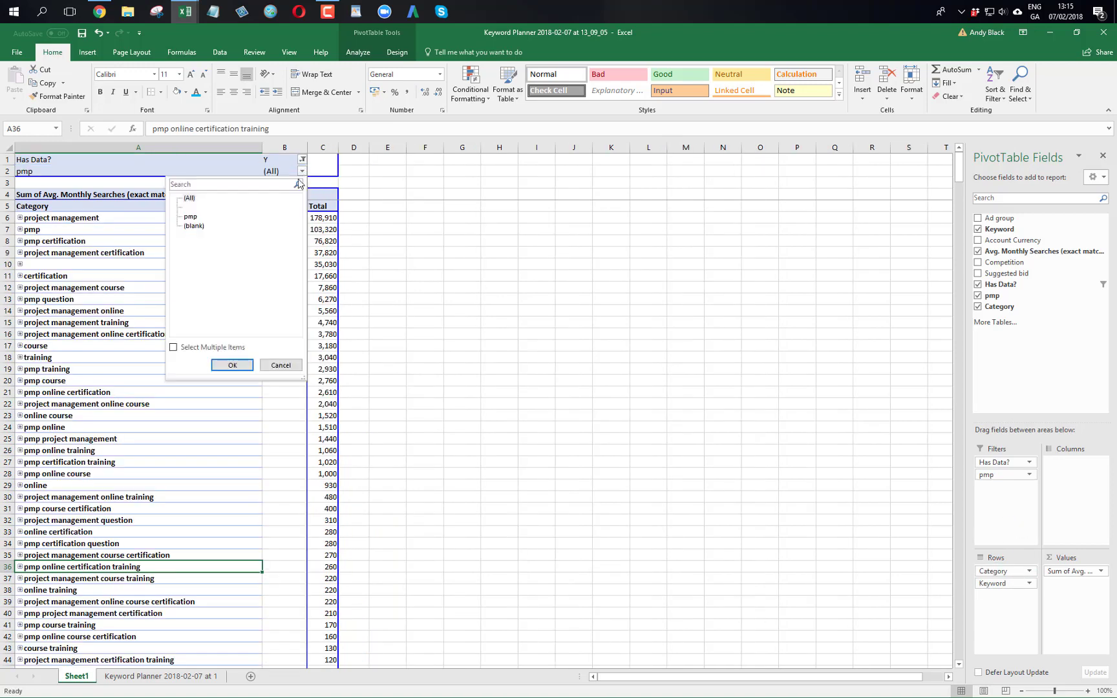
{"action": "left_click", "coordinate": [232, 365]}
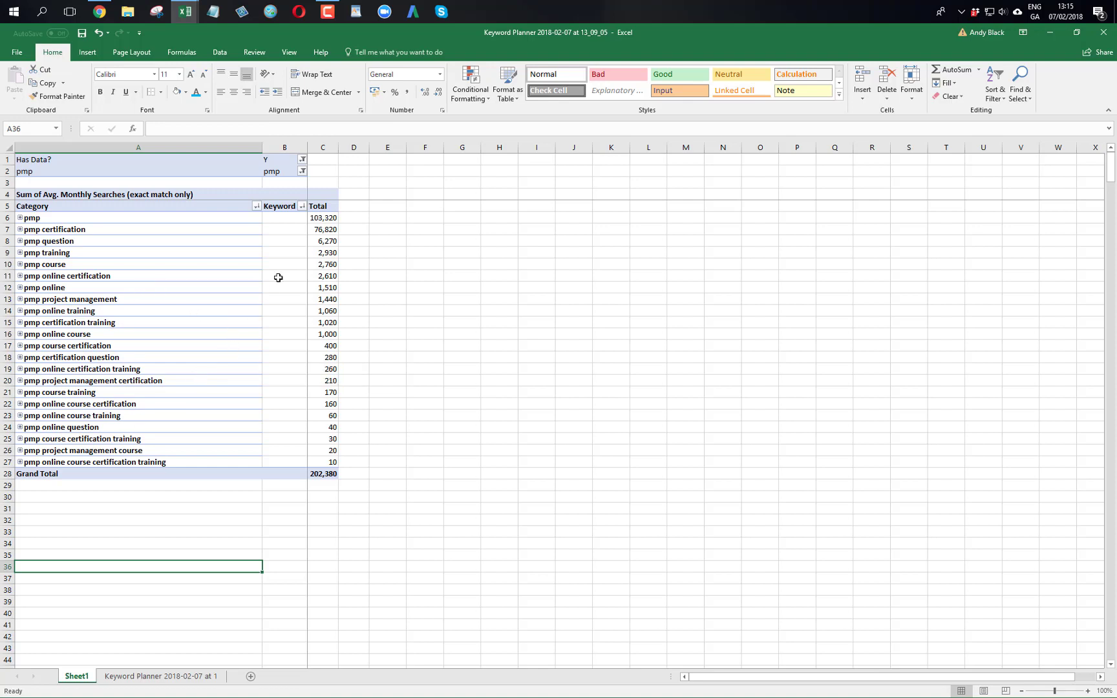
- Expand the pmp category and examine its keywords for recurring terms such as exam that could form another category
{"action": "left_click", "coordinate": [323, 217]}
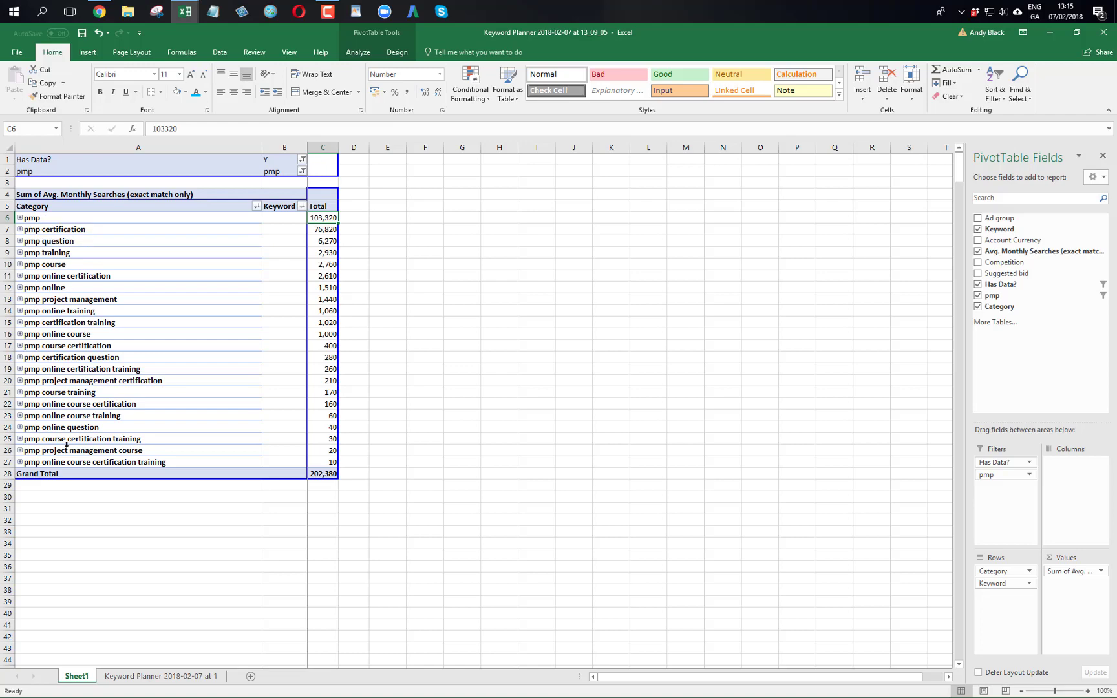
{"action": "left_click", "coordinate": [20, 218]}
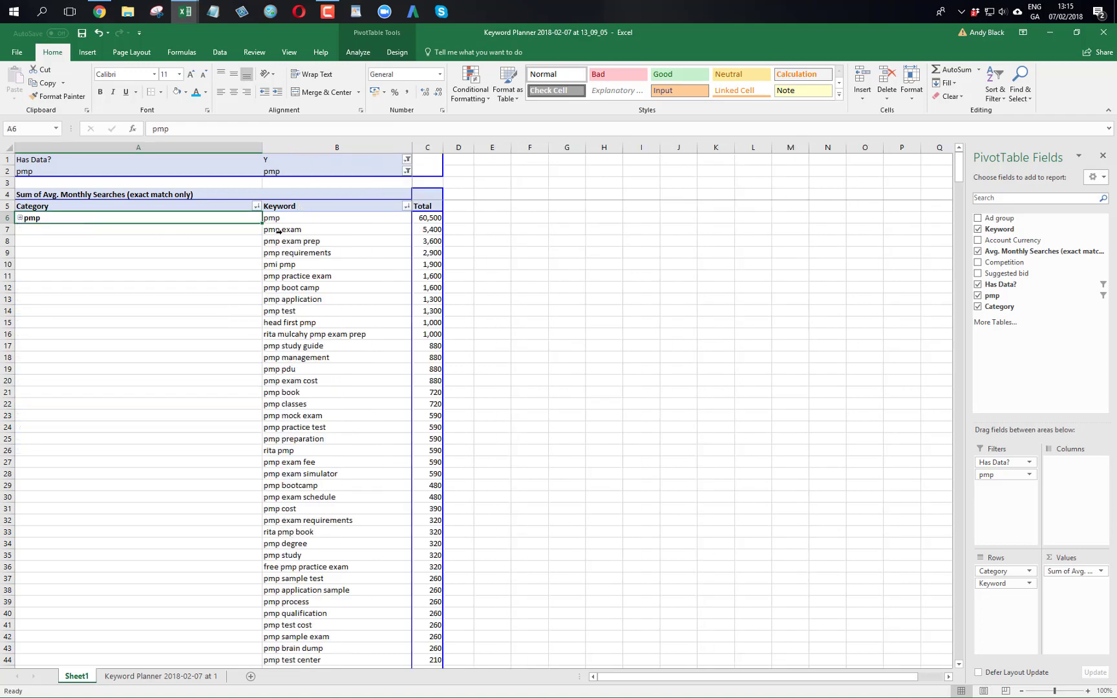
{"action": "scroll", "coordinate": [322, 366], "scroll_direction": "down", "scroll_amount": 20}
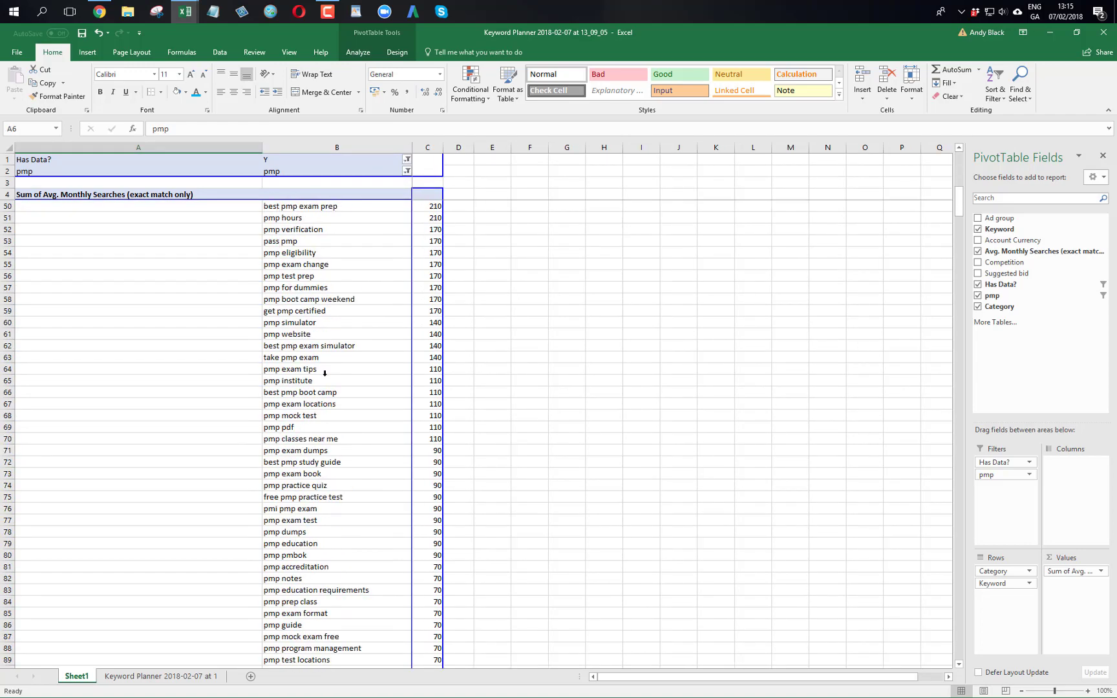
{"action": "scroll", "coordinate": [325, 373], "scroll_direction": "down", "scroll_amount": 8}
{"action": "scroll", "coordinate": [325, 373], "scroll_direction": "up", "scroll_amount": 20}
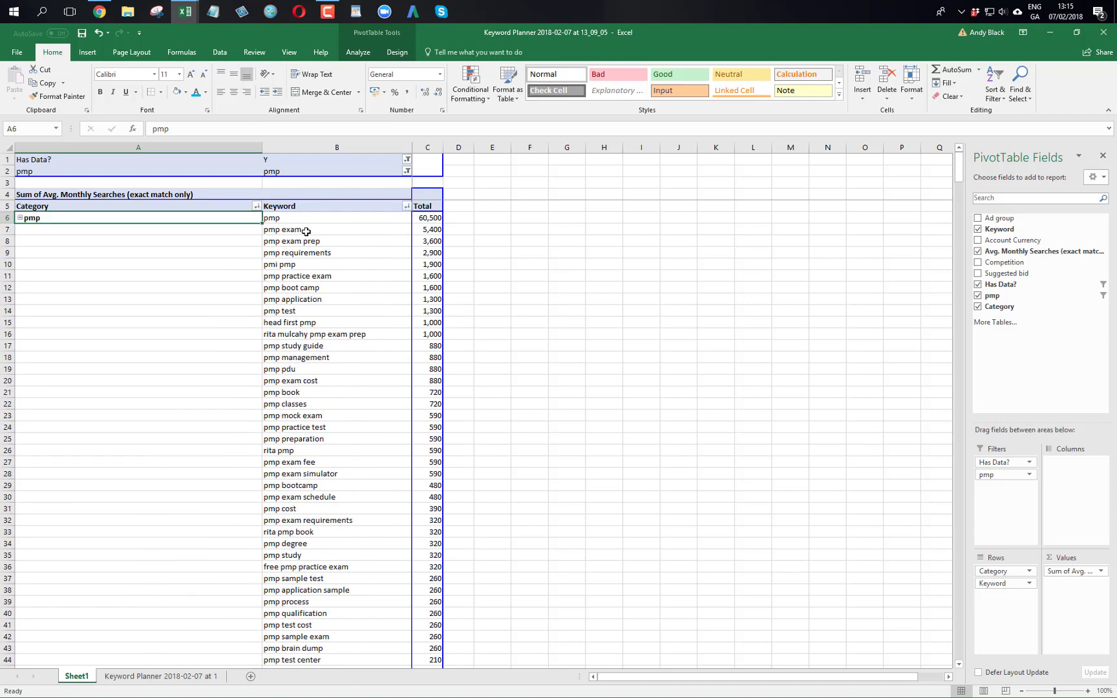
{"action": "left_click", "coordinate": [307, 231]}
{"action": "left_click", "coordinate": [307, 243]}
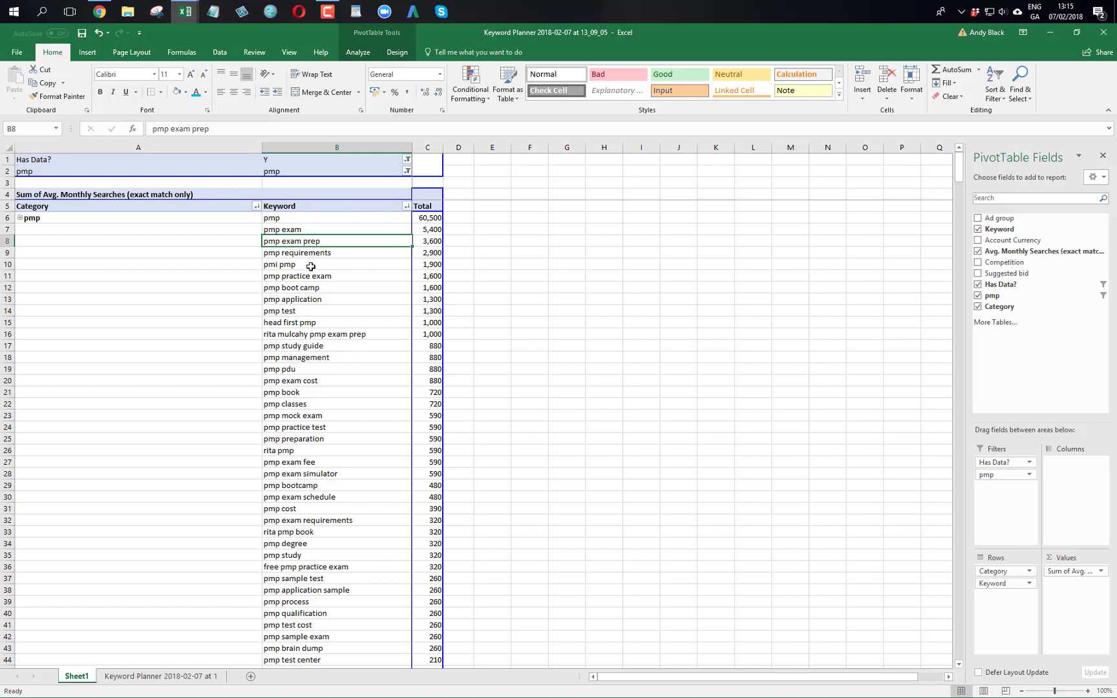
{"action": "left_click", "coordinate": [311, 276]}
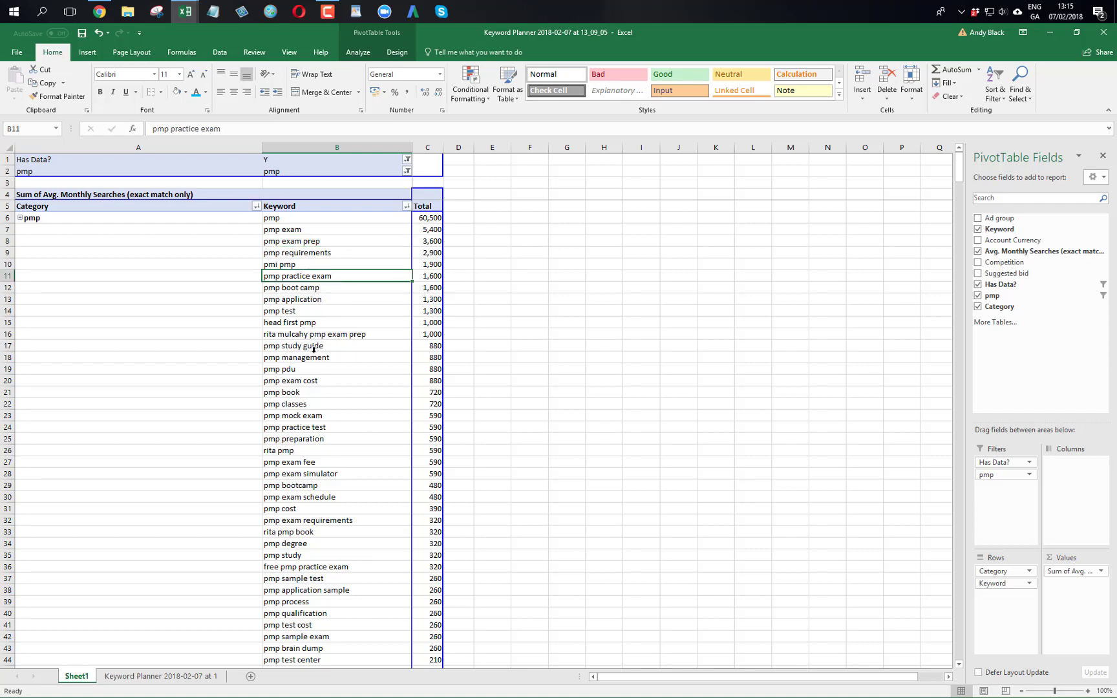
{"action": "left_click", "coordinate": [303, 382]}
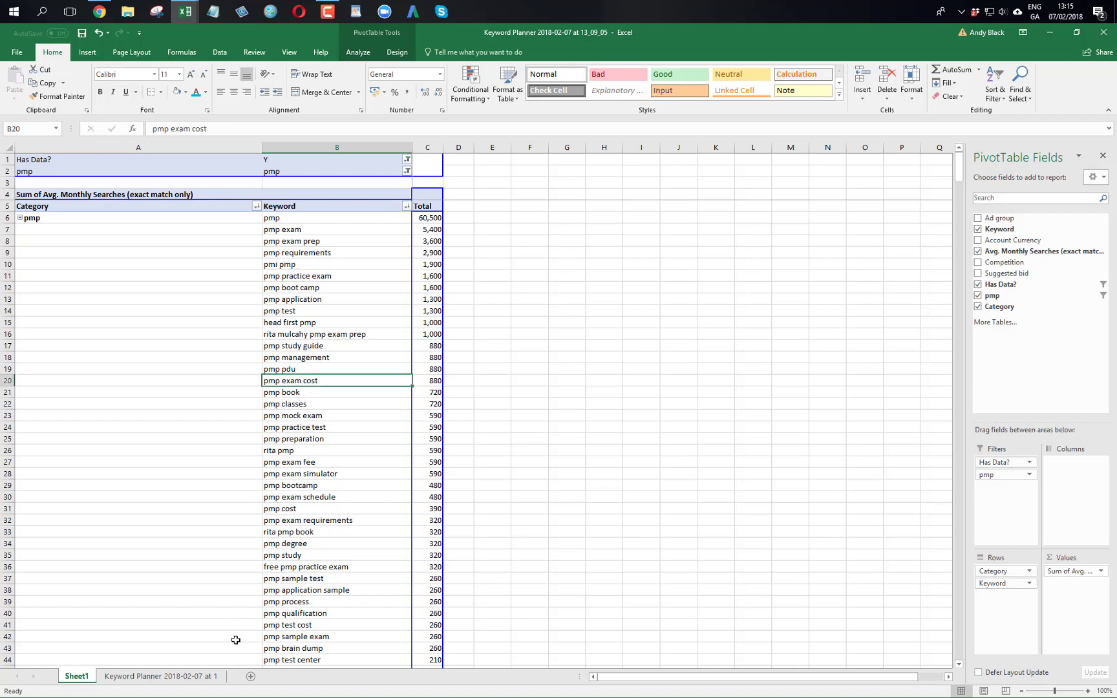
- Add exam as a matching term in header cell R1 of the Keyword Planner sheet
{"action": "left_click", "coordinate": [162, 676]}
{"action": "left_click", "coordinate": [1036, 159]}
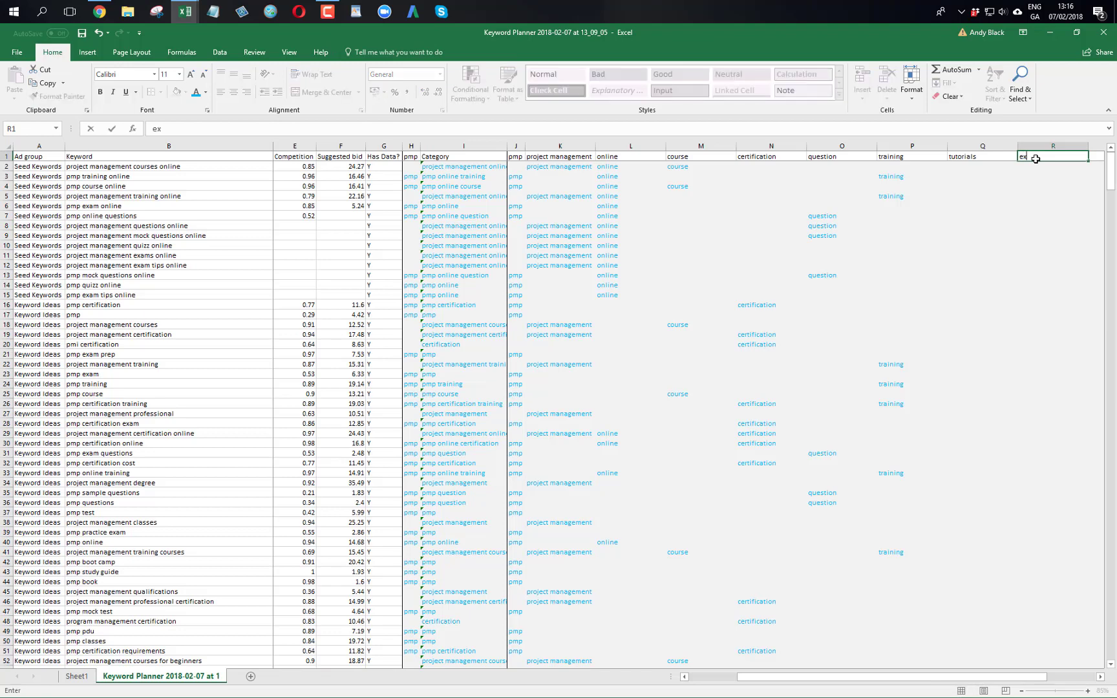
{"action": "type", "text": "xam"}
{"action": "key", "text": "Return"}
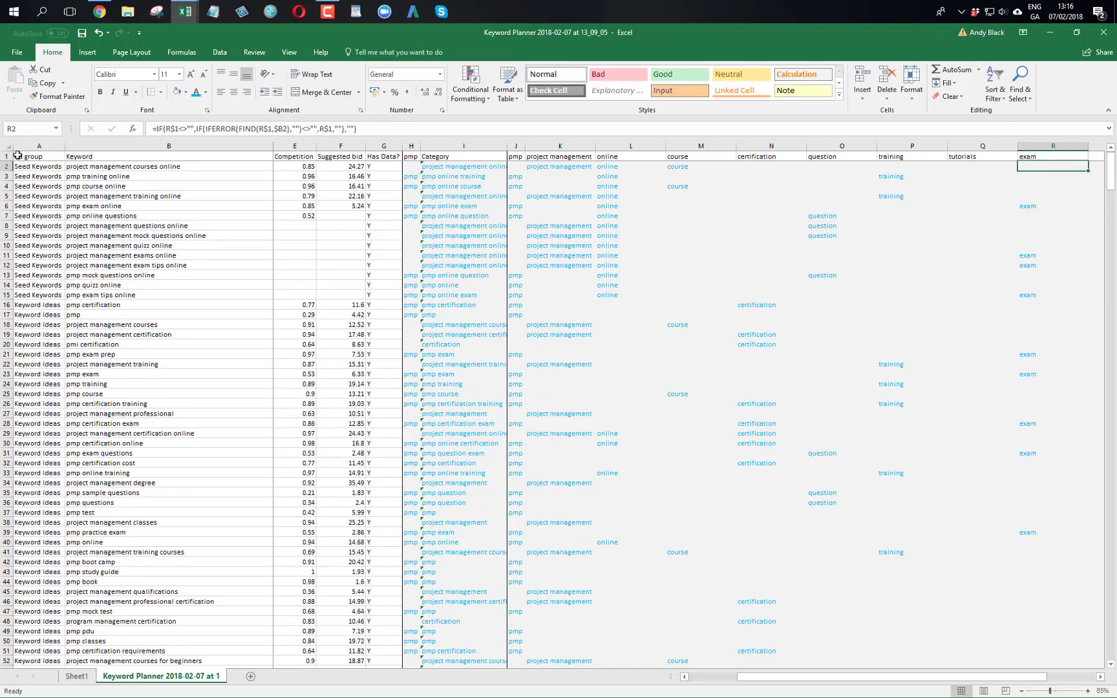
- Auto-fit the widths of all columns on the Keyword Planner sheet
{"action": "left_click", "coordinate": [4, 146]}
{"action": "double_click", "coordinate": [65, 146]}
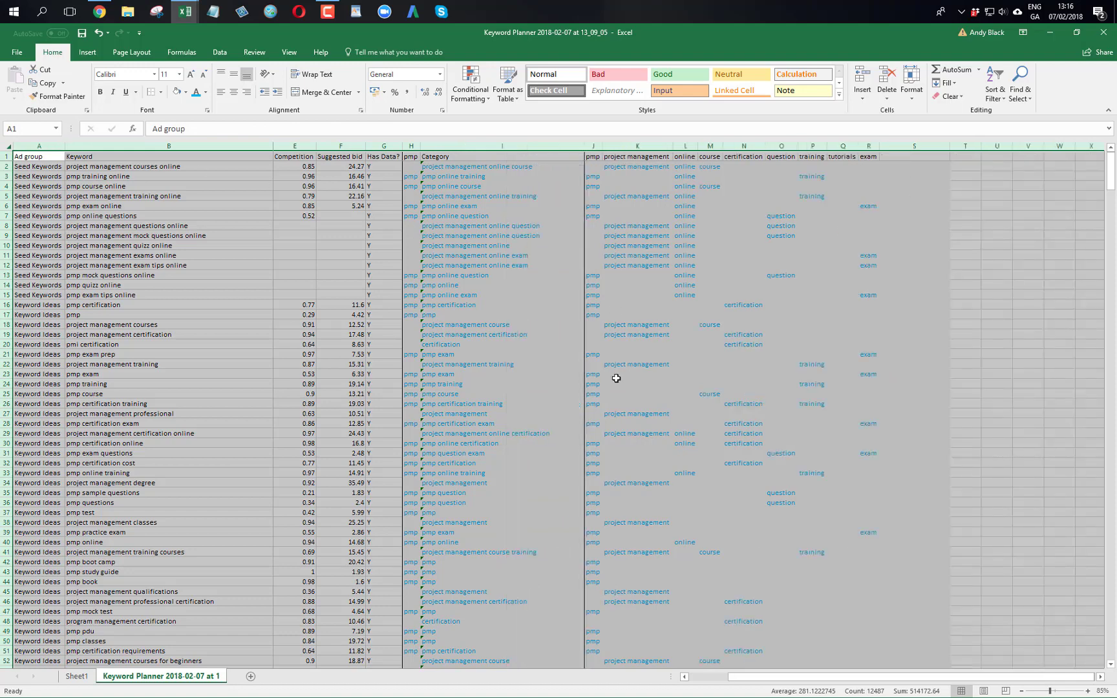
{"action": "left_click", "coordinate": [551, 511]}
- Refresh the PivotTable on Sheet1 and collapse the entire Category field
{"action": "left_click", "coordinate": [76, 676]}
{"action": "right_click", "coordinate": [170, 296]}
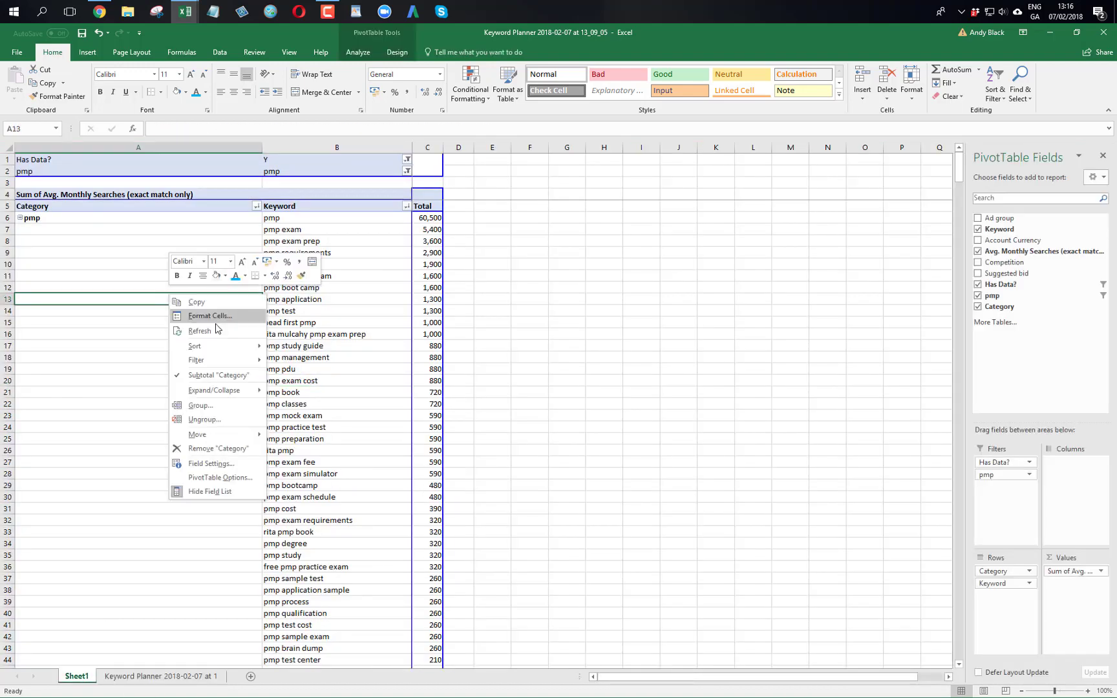
{"action": "left_click", "coordinate": [220, 331]}
{"action": "right_click", "coordinate": [102, 217]}
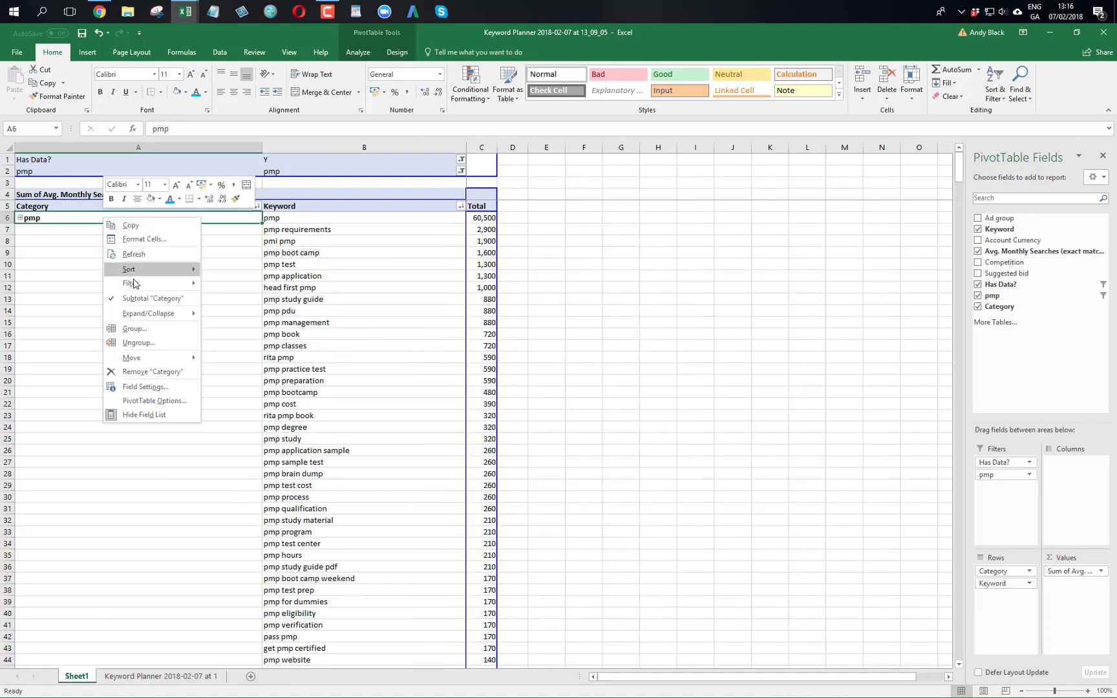
{"action": "mouse_move", "coordinate": [157, 313]}
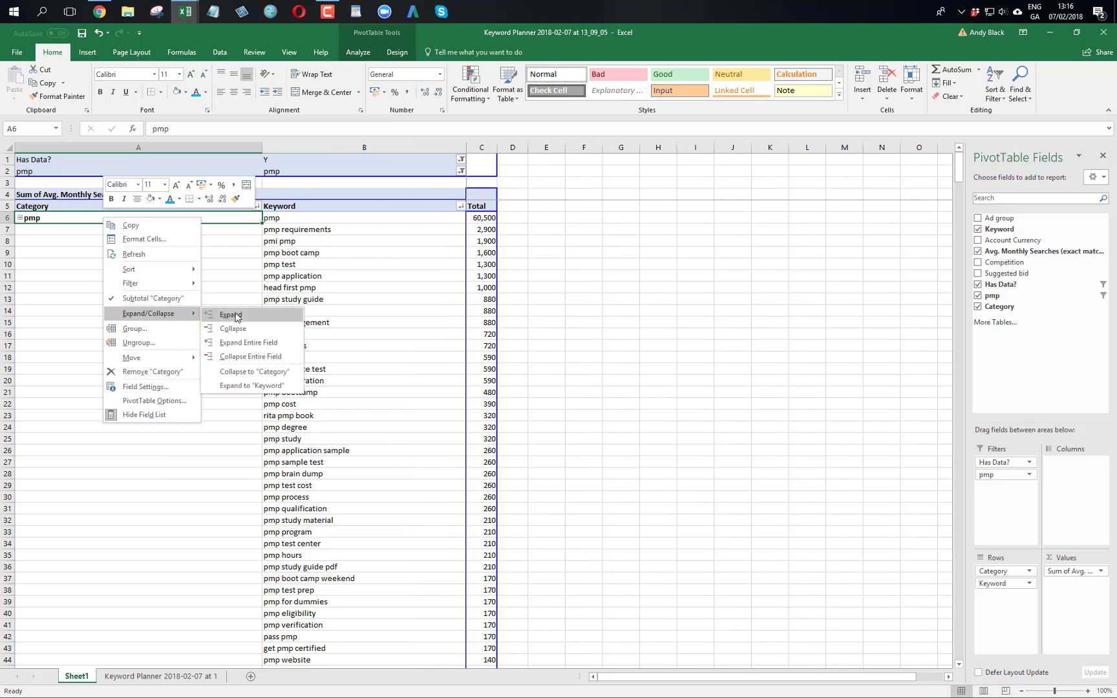
{"action": "left_click", "coordinate": [256, 357]}
{"action": "left_click", "coordinate": [165, 258]}
- Examine the exam-related categories, including pmp exam, pmp question exam, pmp certification exam and pmp online exam
{"action": "left_click_drag", "start_coordinate": [69, 242], "coordinate": [314, 241]}
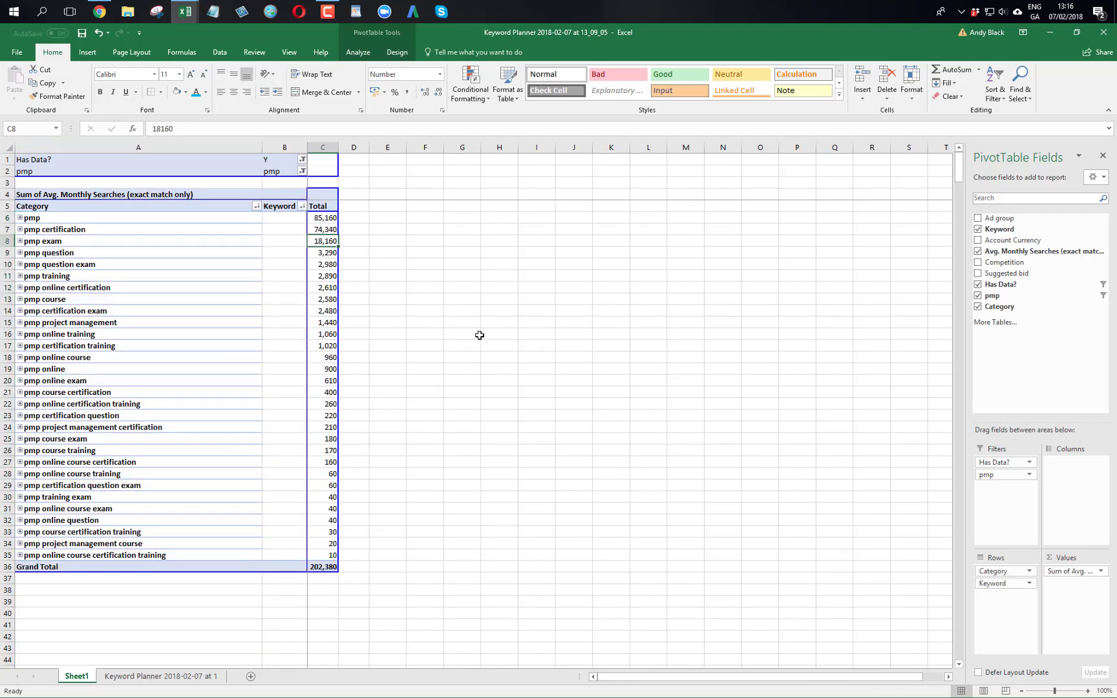
{"action": "left_click", "coordinate": [77, 265]}
{"action": "left_click", "coordinate": [86, 311]}
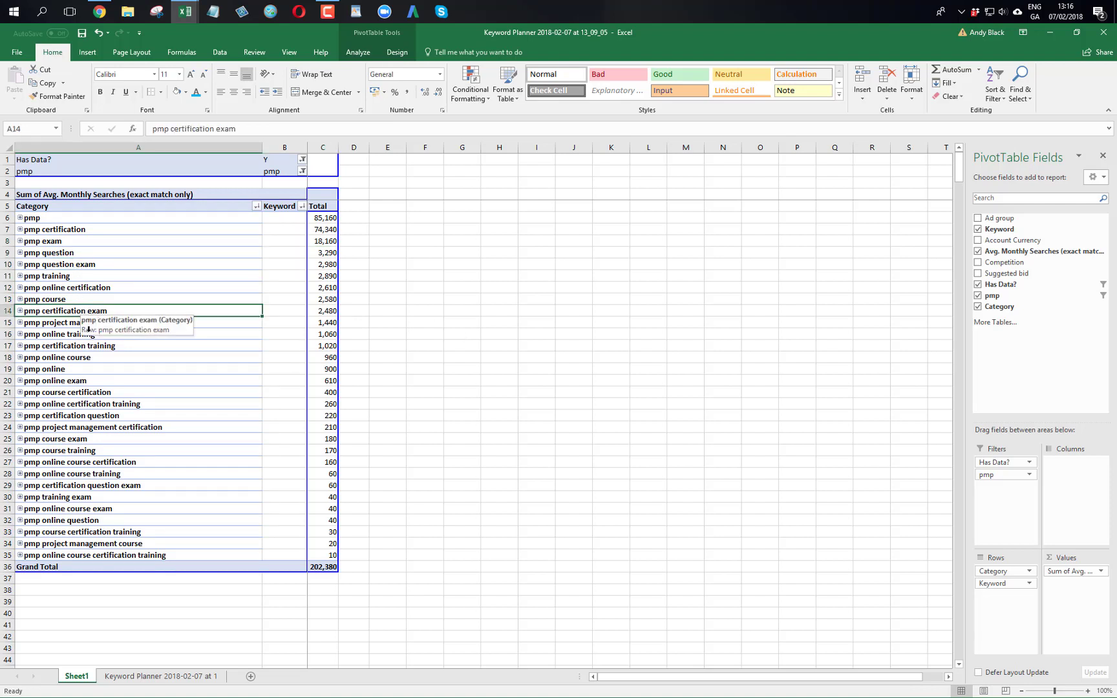
{"action": "left_click", "coordinate": [108, 383]}
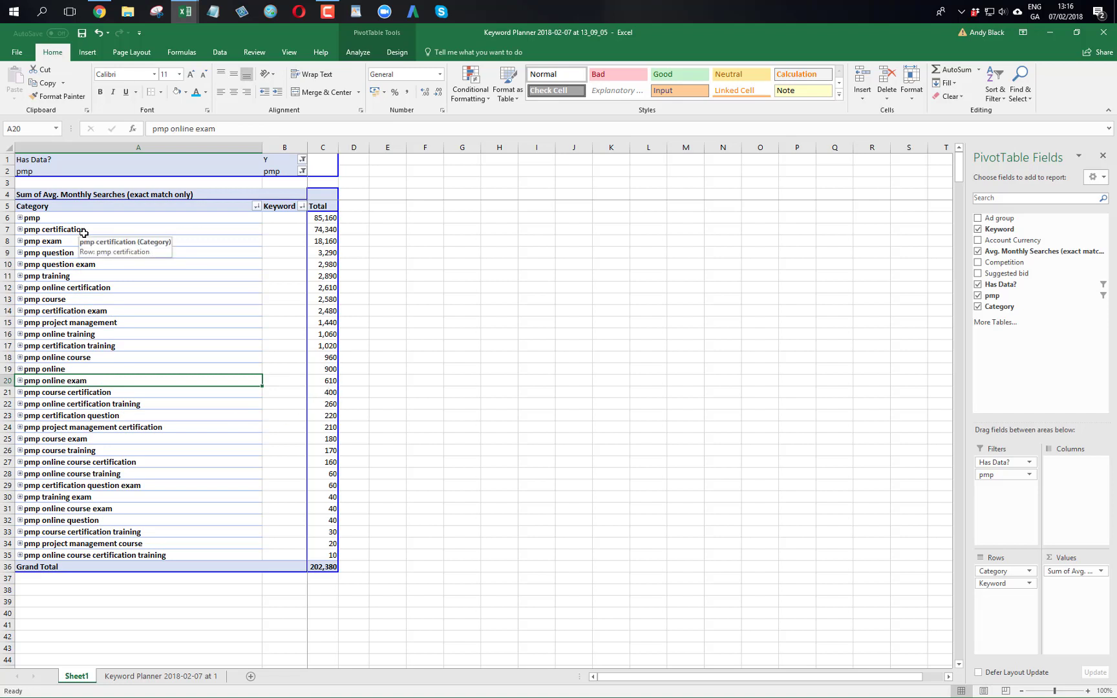
{"action": "left_click", "coordinate": [70, 243]}
{"action": "left_click", "coordinate": [84, 266]}
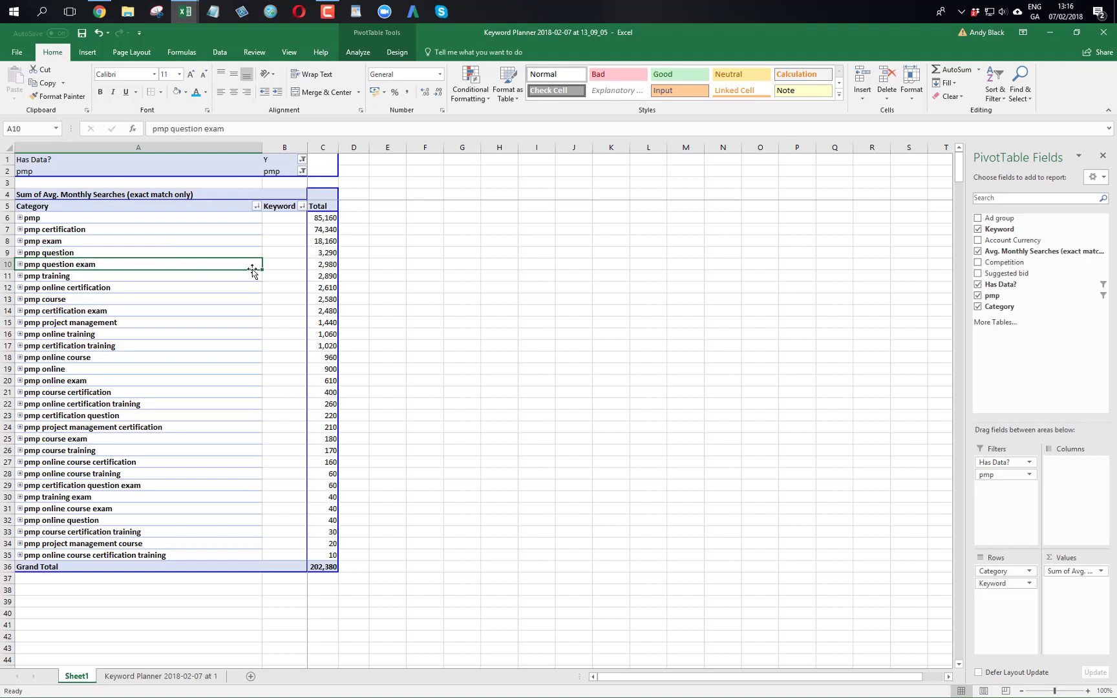
{"action": "left_click", "coordinate": [105, 311]}
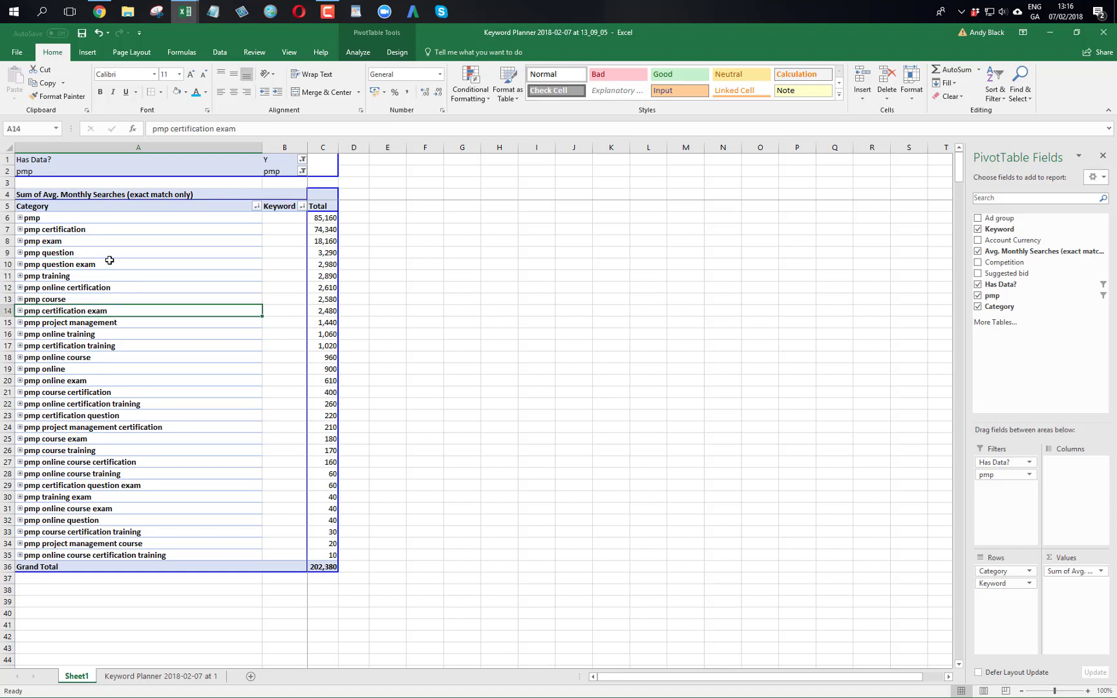
- Expand the pmp category and review its remaining keywords for further terms such as bootcamp and test
{"action": "left_click", "coordinate": [59, 218]}
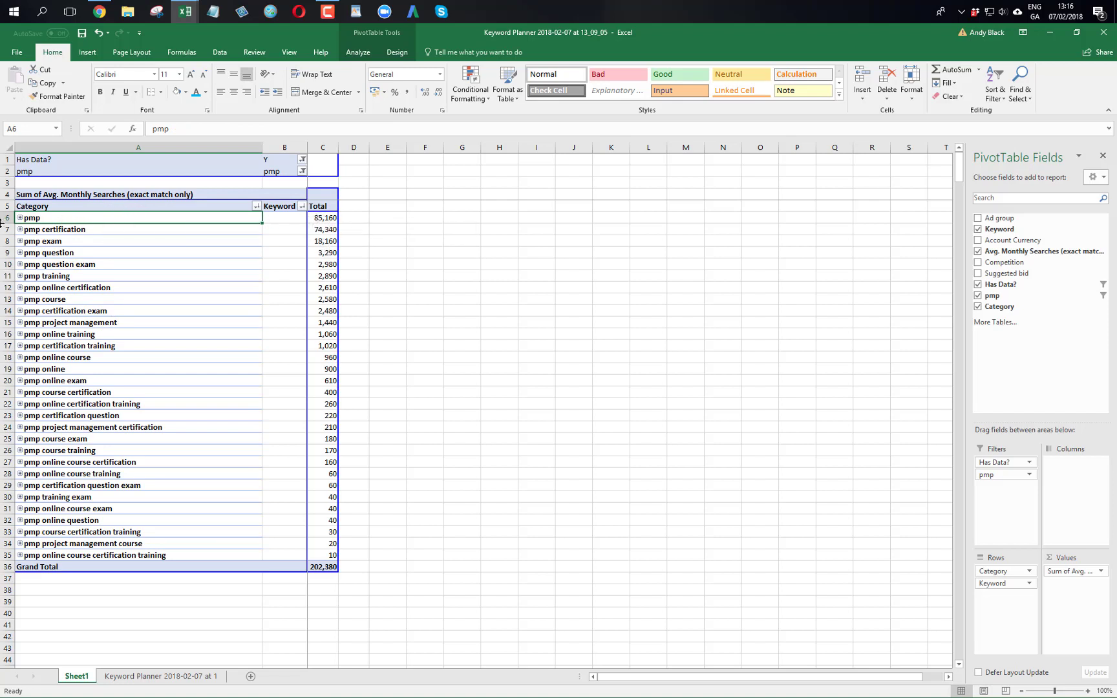
{"action": "left_click", "coordinate": [20, 219]}
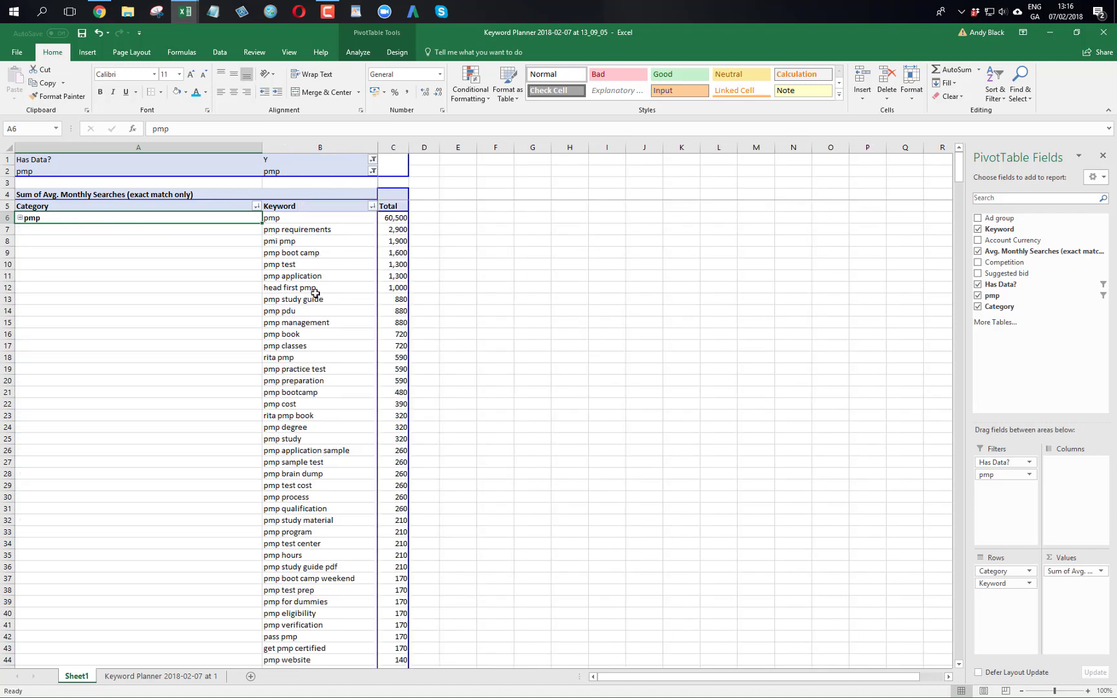
{"action": "left_click", "coordinate": [317, 396]}
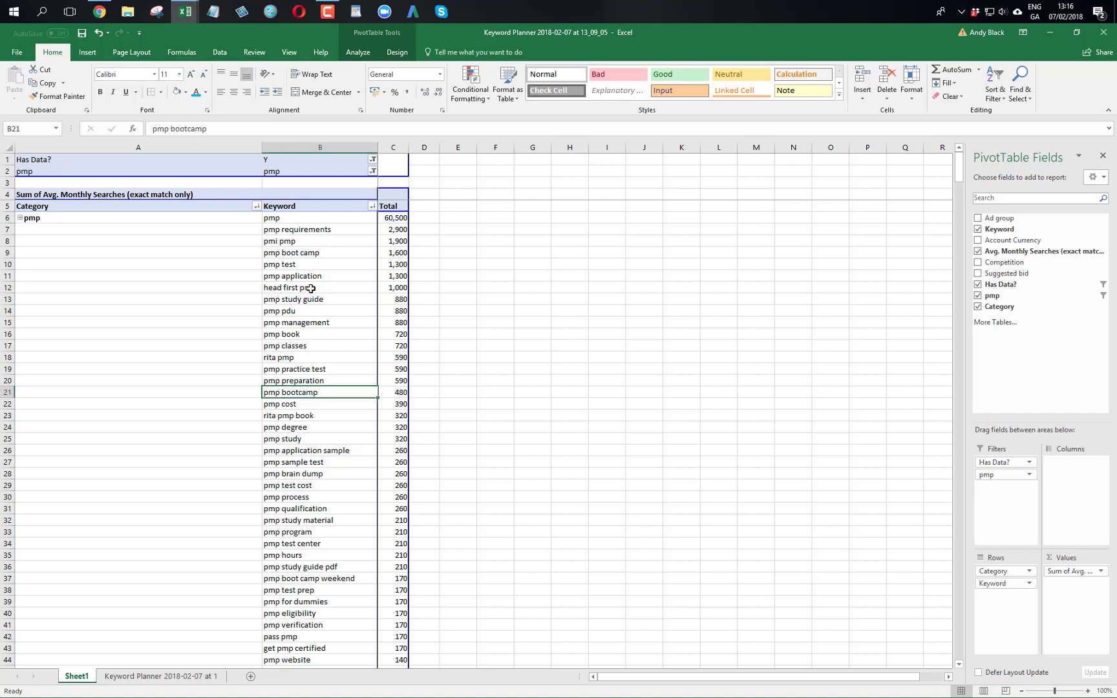
{"action": "left_click", "coordinate": [312, 485]}
{"action": "left_click", "coordinate": [321, 543]}
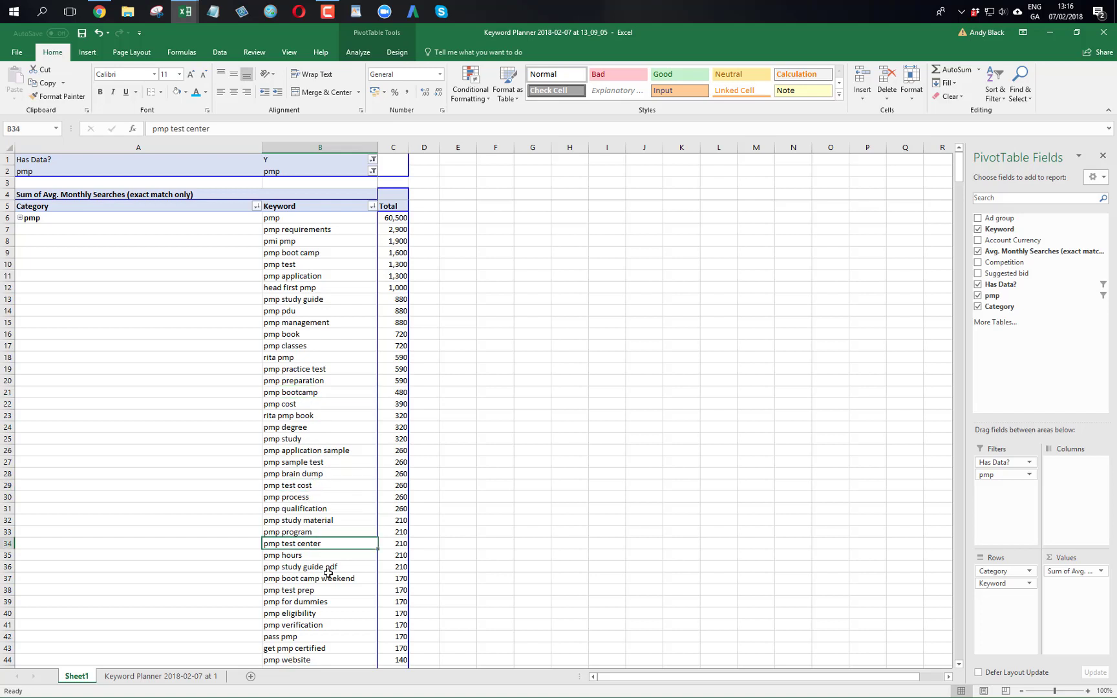
{"action": "left_click", "coordinate": [304, 593]}
- Add test as a matching term in header cell S1 of the Keyword Planner sheet
{"action": "left_click", "coordinate": [184, 675]}
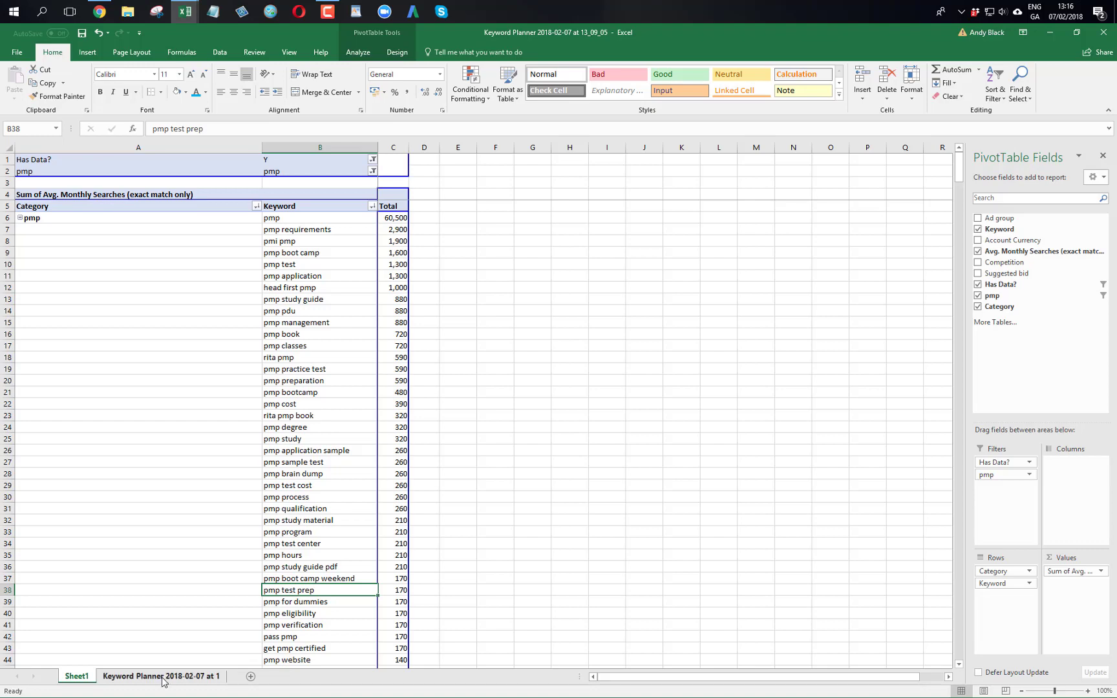
{"action": "left_click", "coordinate": [914, 156]}
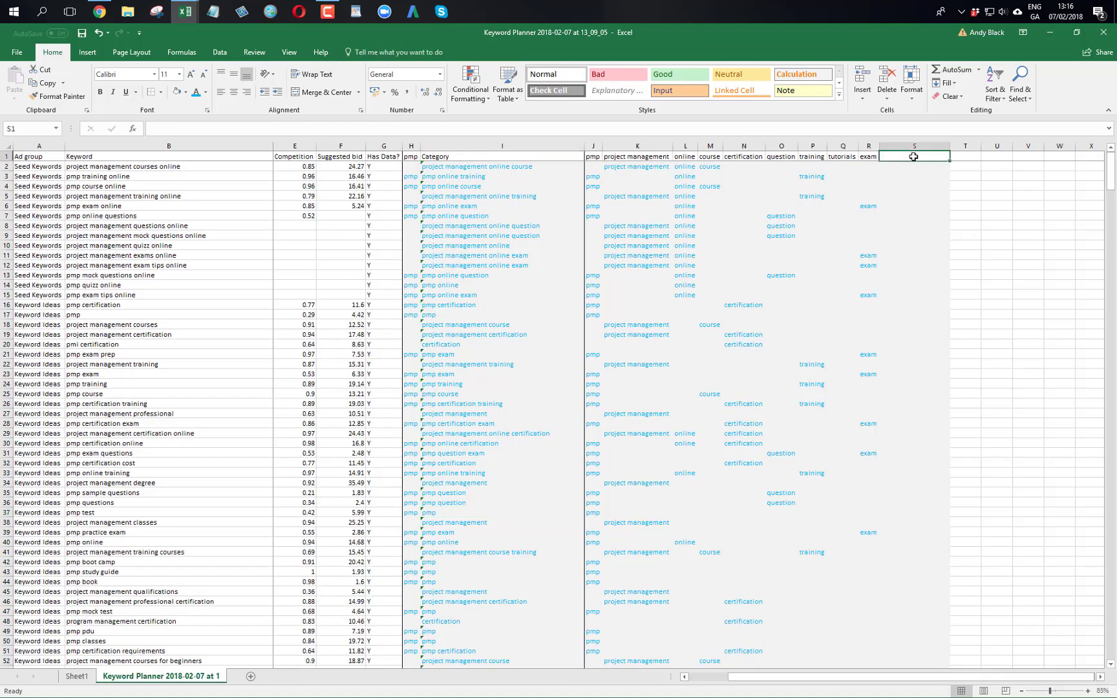
{"action": "type", "text": "test"}
{"action": "key", "text": "Return"}
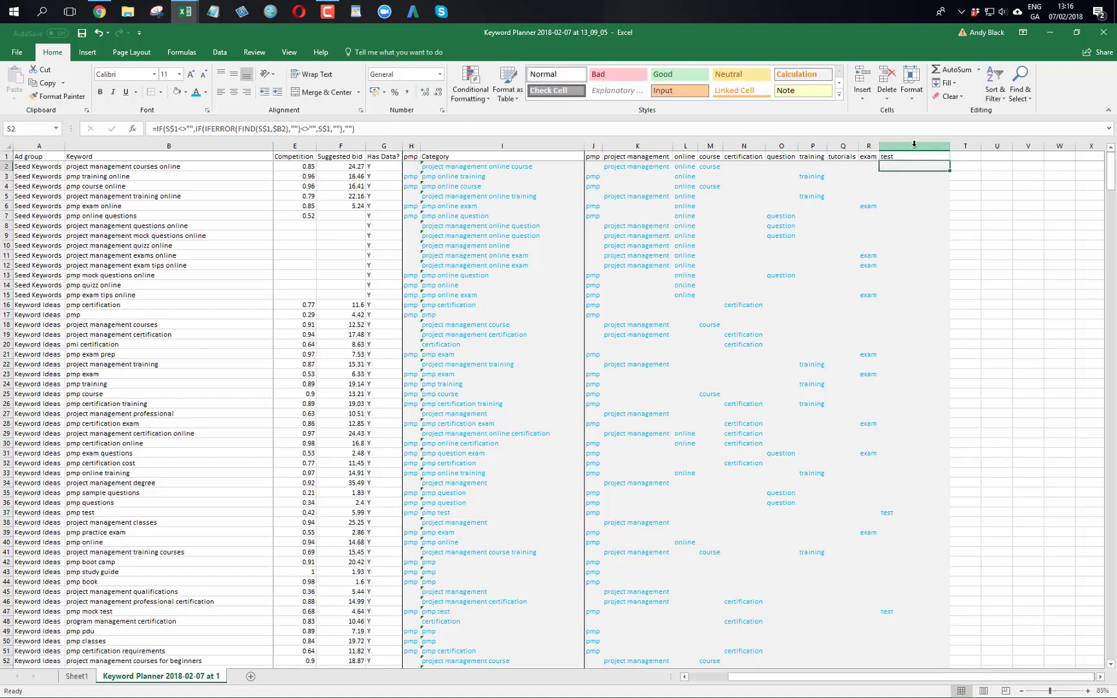
- Copy the test column's matching formulas into columns T to Y, leaving the new header cells empty
{"action": "left_click", "coordinate": [914, 146]}
{"action": "key", "text": "ctrl+c"}
{"action": "key", "text": "Right"}
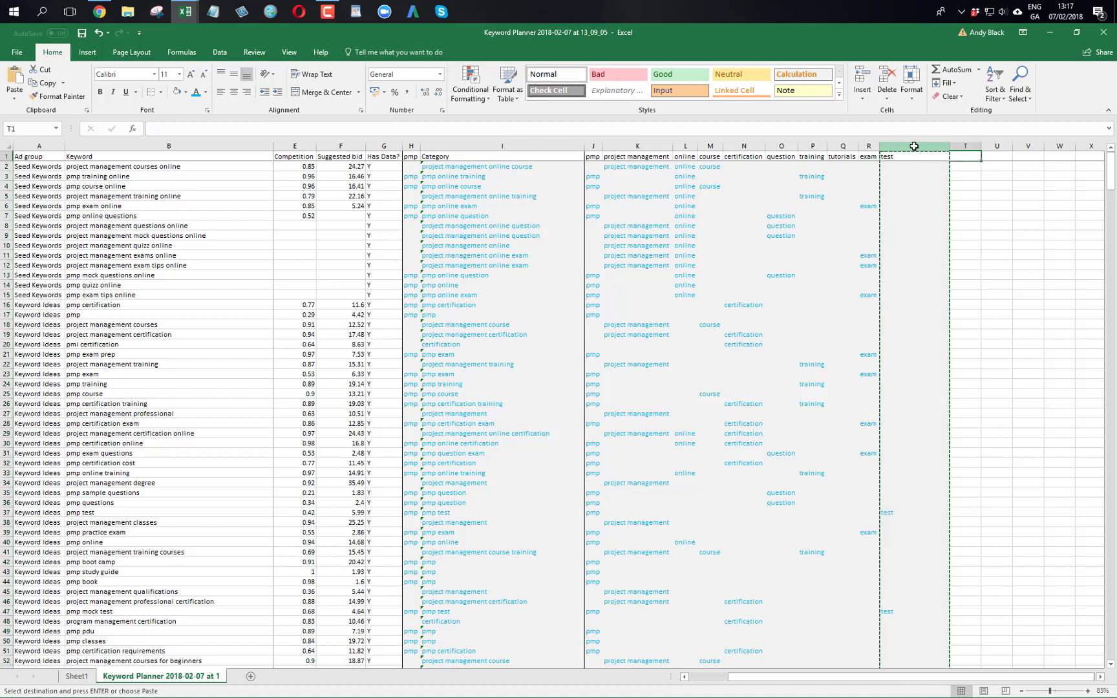
{"action": "key", "text": "shift+Right"}
{"action": "key", "text": "shift+Right"}
{"action": "key", "text": "ctrl+v"}
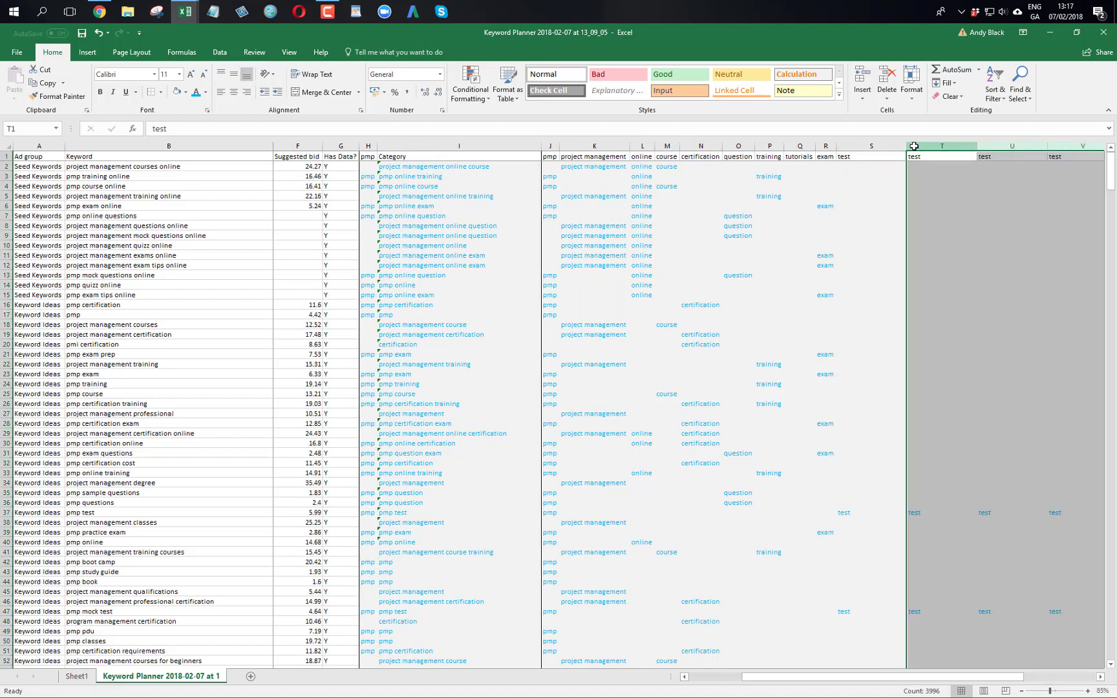
{"action": "key", "text": "ctrl+z"}
- Add boot as a matching term in header cell T1 and autofit the widths of columns S and T
{"action": "scroll", "coordinate": [914, 146], "scroll_direction": "right", "scroll_amount": 2}
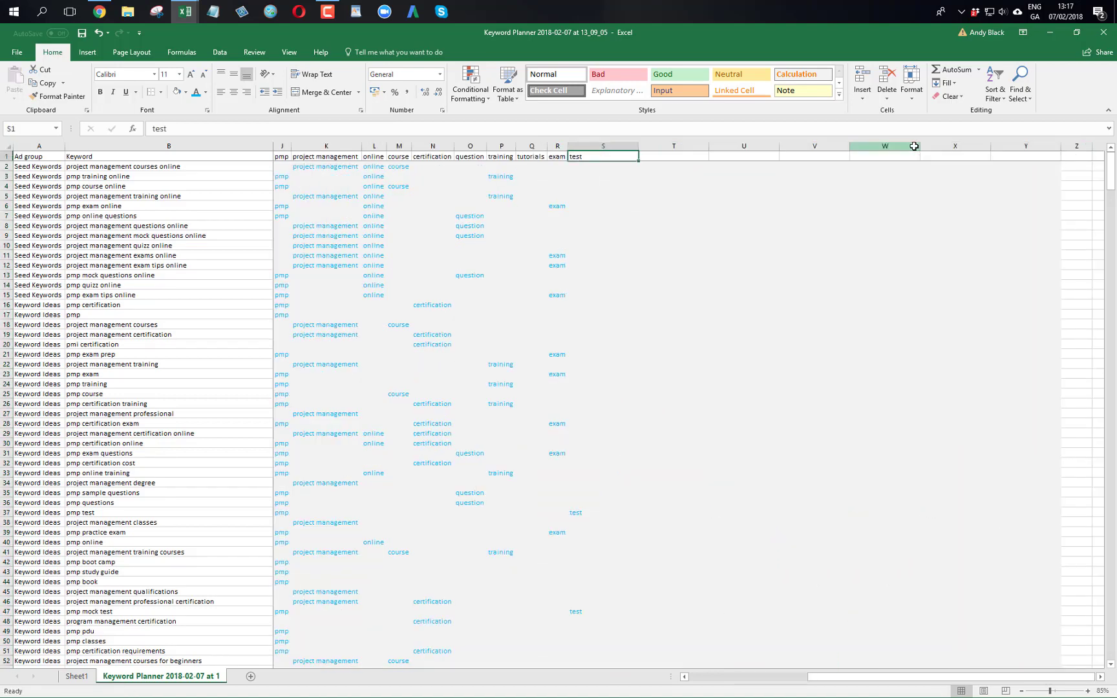
{"action": "type", "text": "BO"}
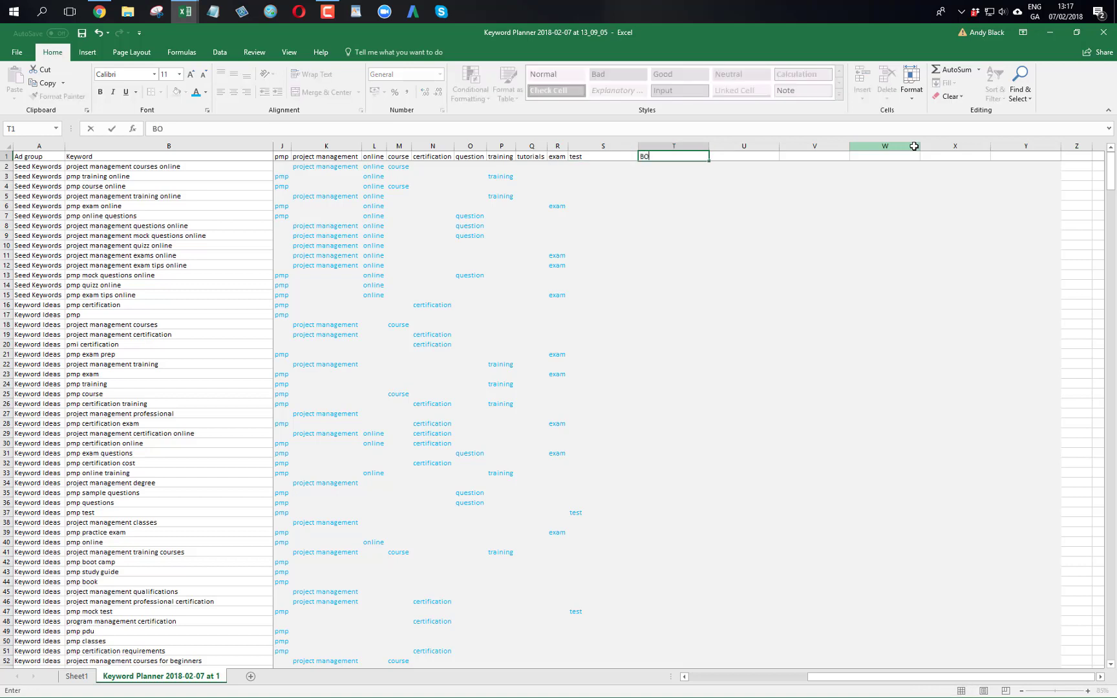
{"action": "key", "text": "BackSpace"}
{"action": "key", "text": "BackSpace"}
{"action": "type", "text": "boot"}
{"action": "key", "text": "ctrl+Return"}
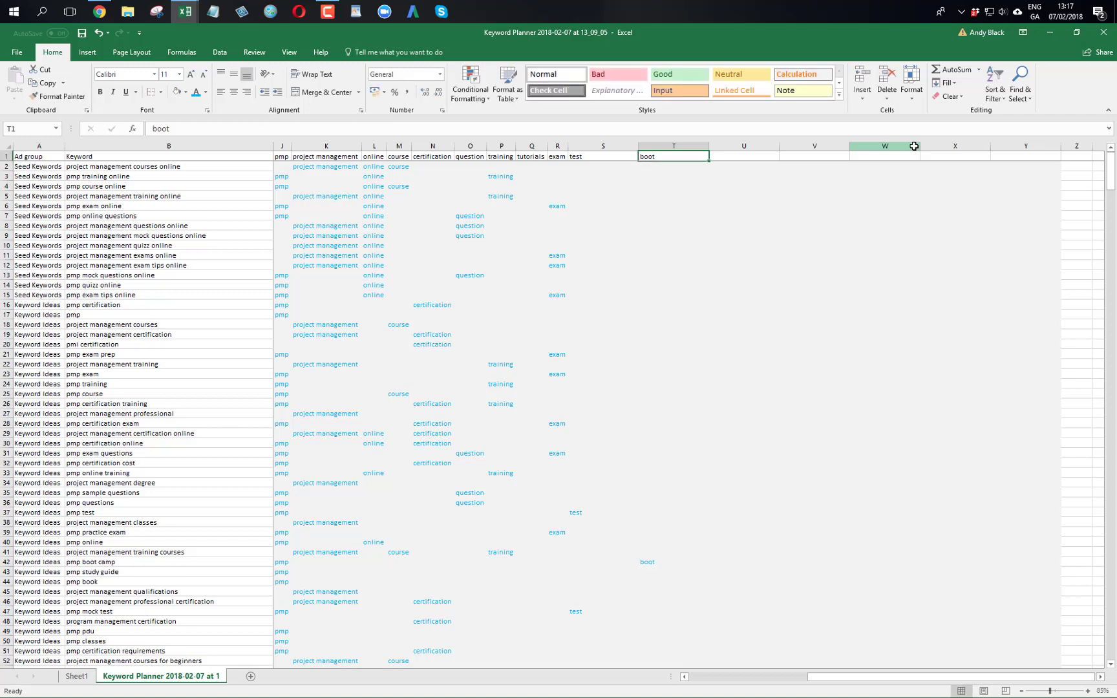
{"action": "left_click_drag", "start_coordinate": [602, 146], "coordinate": [644, 147]}
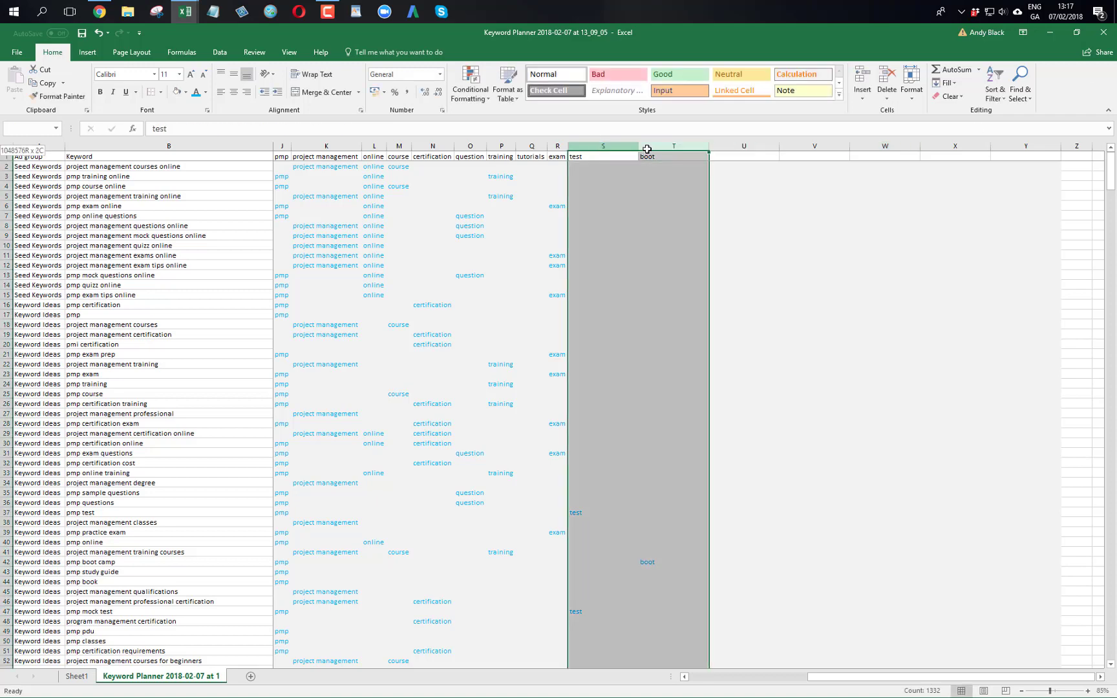
{"action": "double_click", "coordinate": [708, 147]}
- Extend the Category TRIM formula in I2 with references to T2, U2 and V2, joined by spaces
{"action": "left_click", "coordinate": [285, 167]}
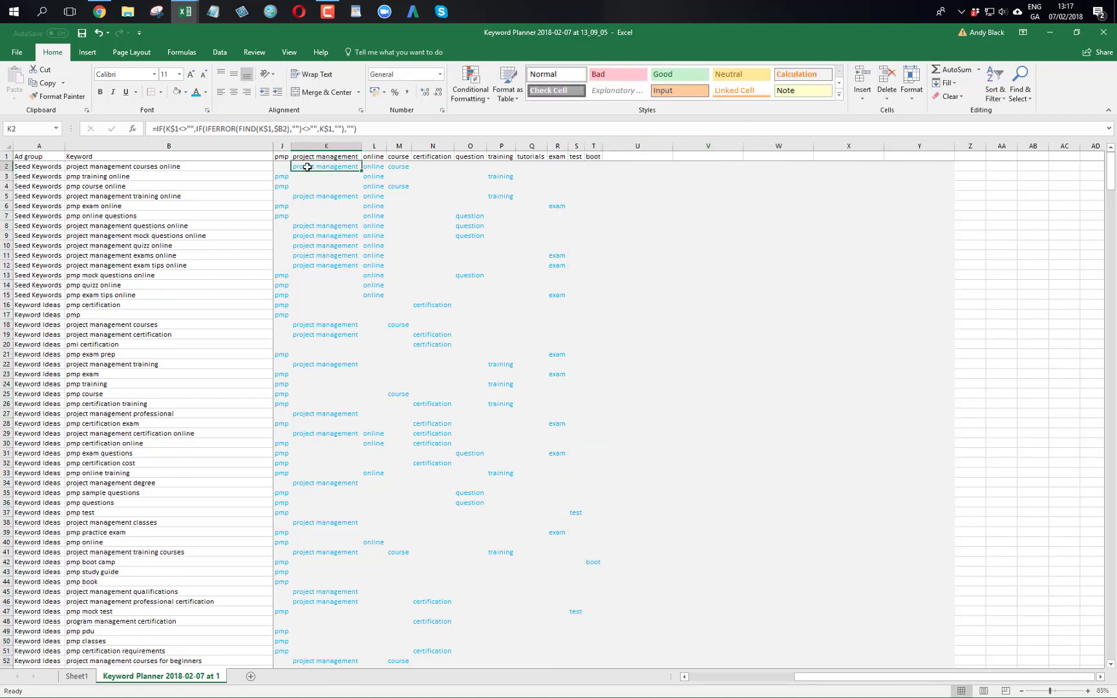
{"action": "scroll", "coordinate": [307, 167], "scroll_direction": "left", "scroll_amount": 2}
{"action": "left_click", "coordinate": [298, 167]}
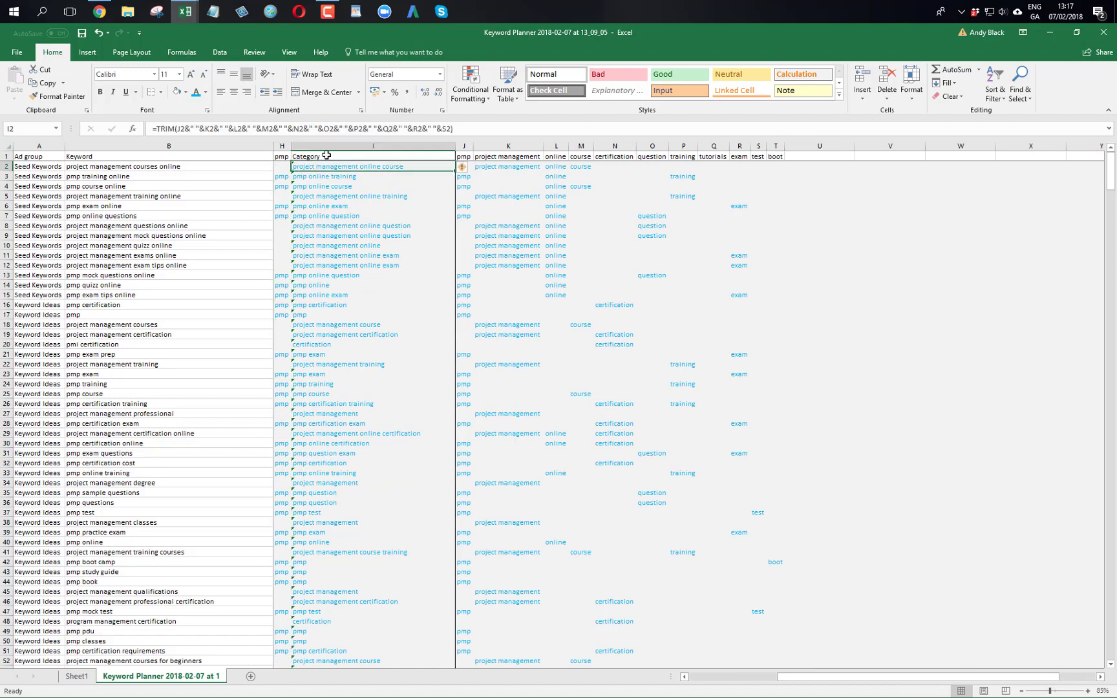
{"action": "type", "text": "&\" \"&"}
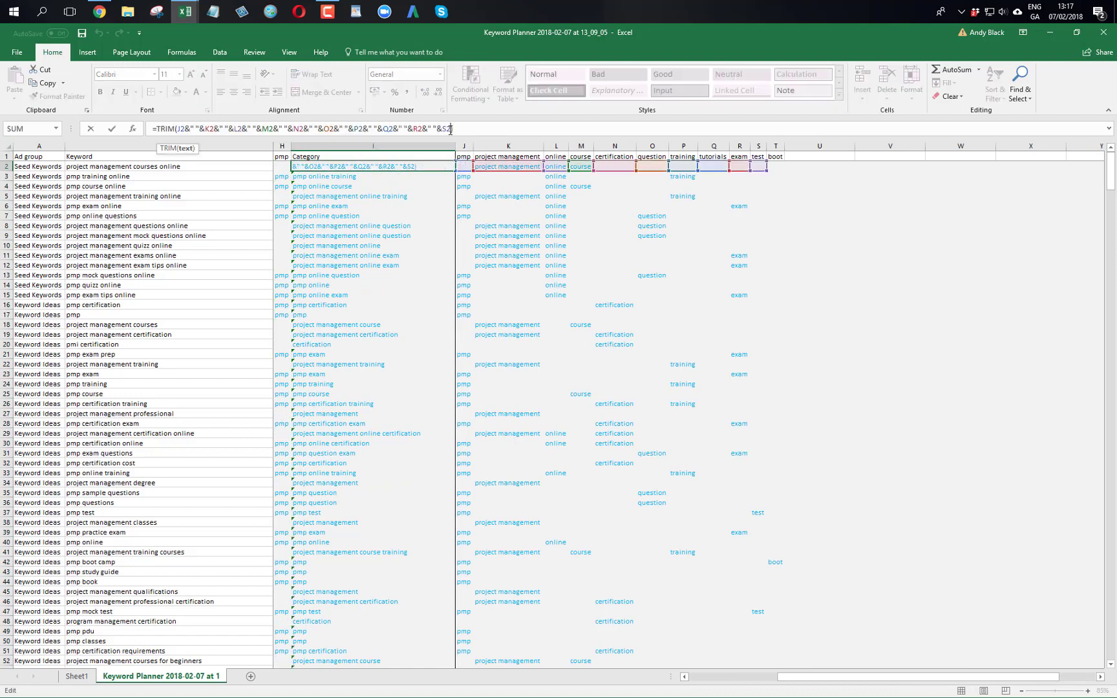
{"action": "left_click", "coordinate": [773, 168]}
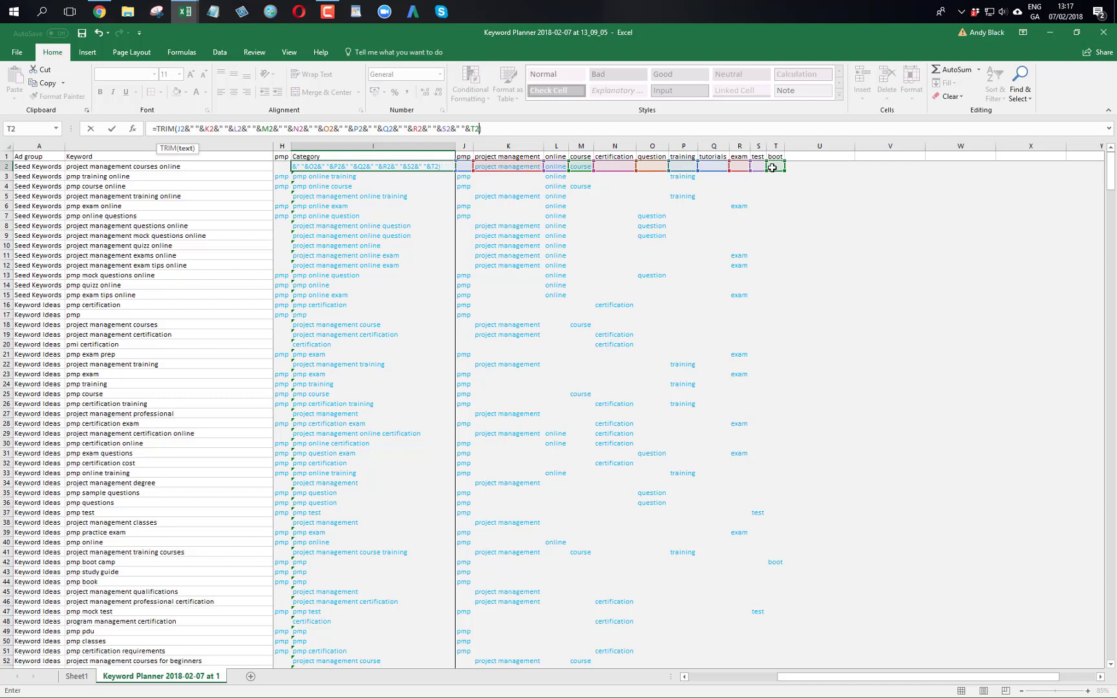
{"action": "type", "text": "&\" \"&"}
{"action": "left_click", "coordinate": [811, 168]}
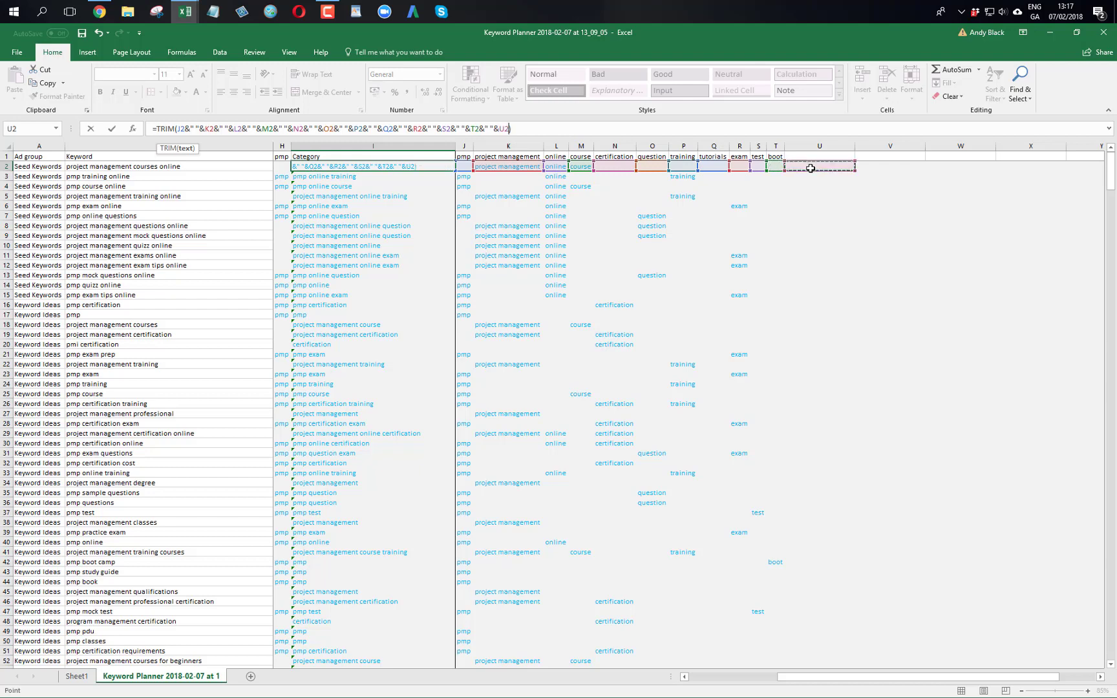
{"action": "type", "text": "&\" \"&"}
{"action": "left_click", "coordinate": [875, 167]}
{"action": "type", "text": "&\" \"&"}
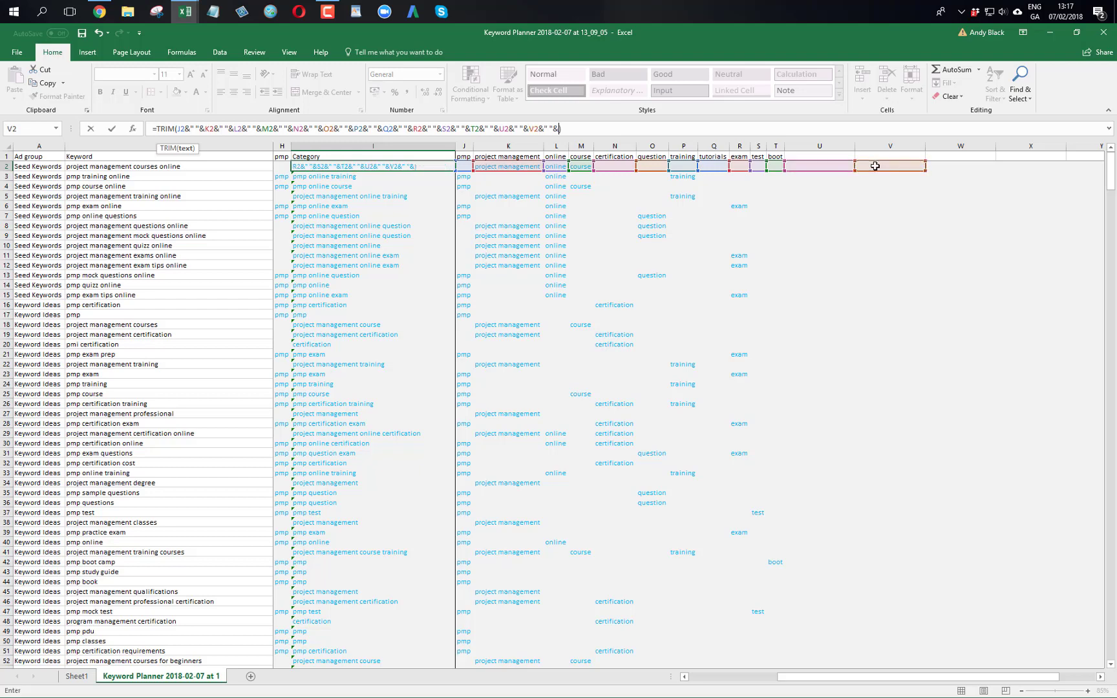
- Append W2, X2 and Y2 to the I2 formula with space separators, and fill it down the Category column
{"action": "left_click", "coordinate": [956, 171]}
{"action": "type", "text": "&\" \"&"}
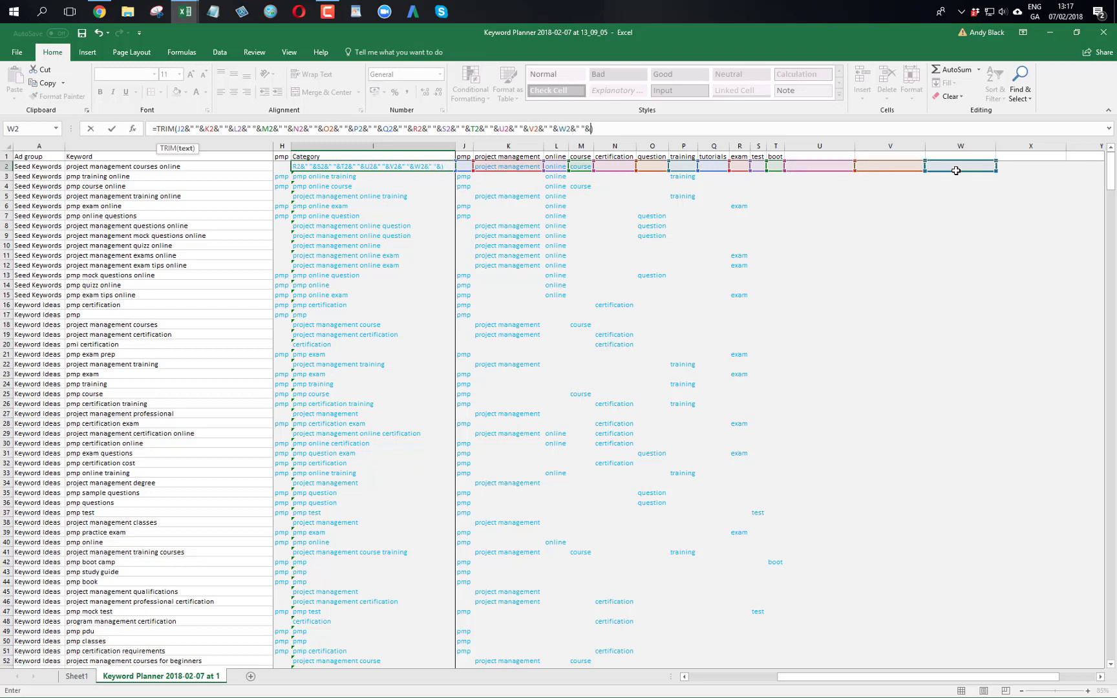
{"action": "left_click", "coordinate": [1016, 168]}
{"action": "type", "text": "&\" \"&"}
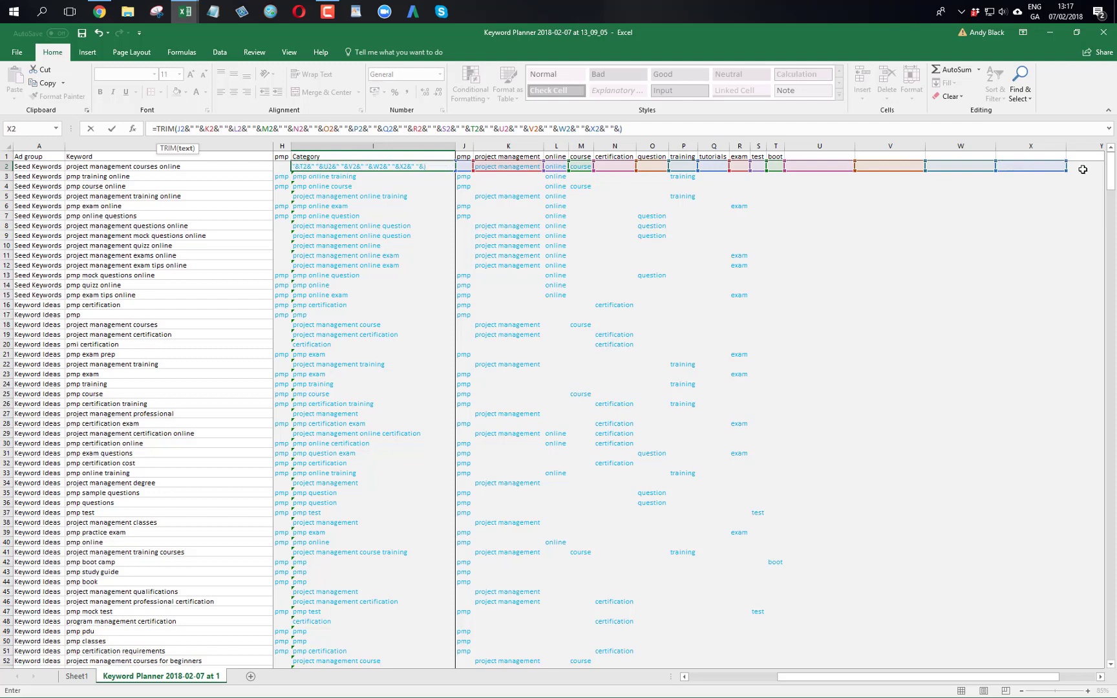
{"action": "left_click", "coordinate": [1085, 169]}
{"action": "type", "text": "&\" \"&"}
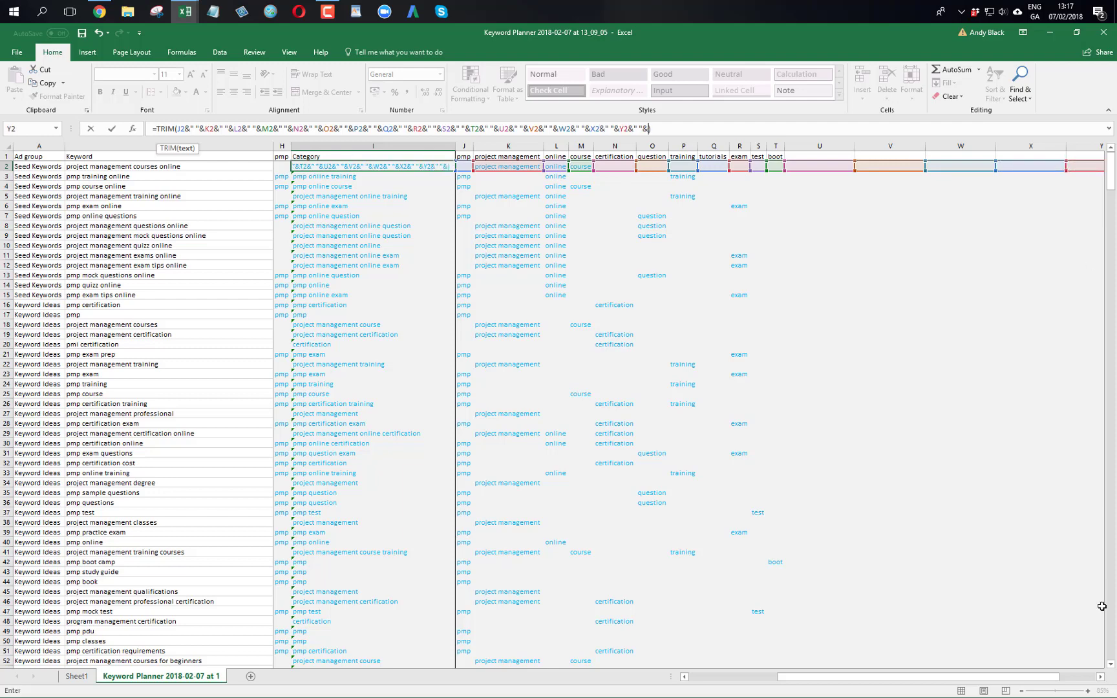
{"action": "left_click", "coordinate": [1102, 677]}
{"action": "left_click", "coordinate": [1102, 677]}
{"action": "left_click", "coordinate": [1102, 677]}
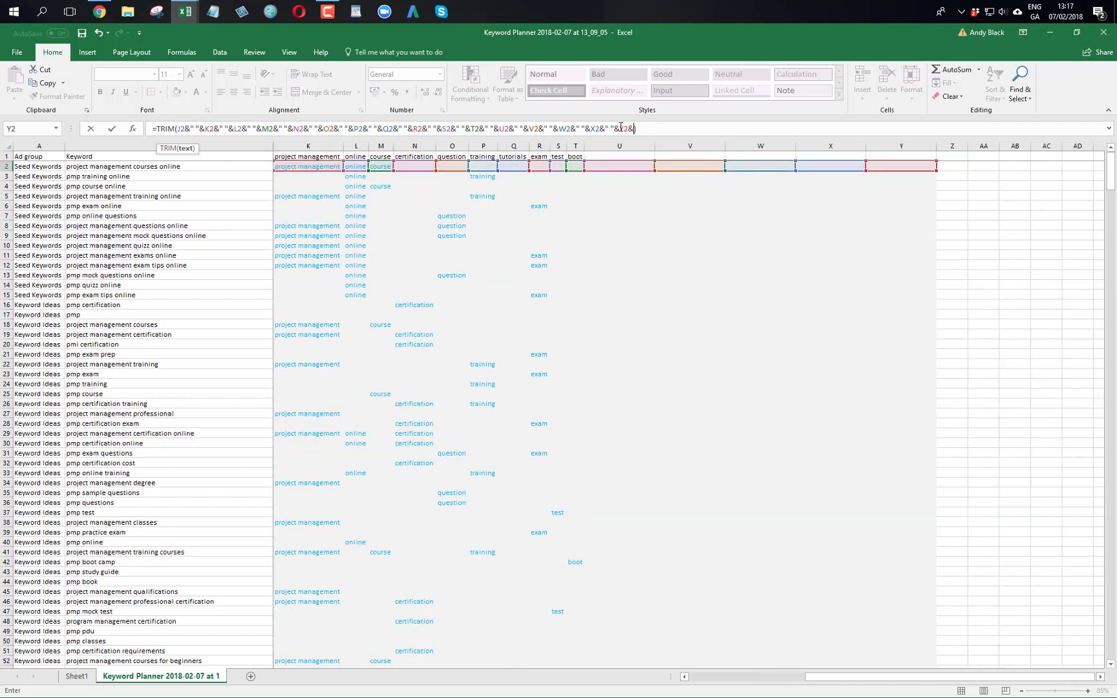
{"action": "key", "text": "BackSpace"}
{"action": "key", "text": "BackSpace"}
{"action": "type", "text": "2"}
{"action": "key", "text": "ctrl+Return"}
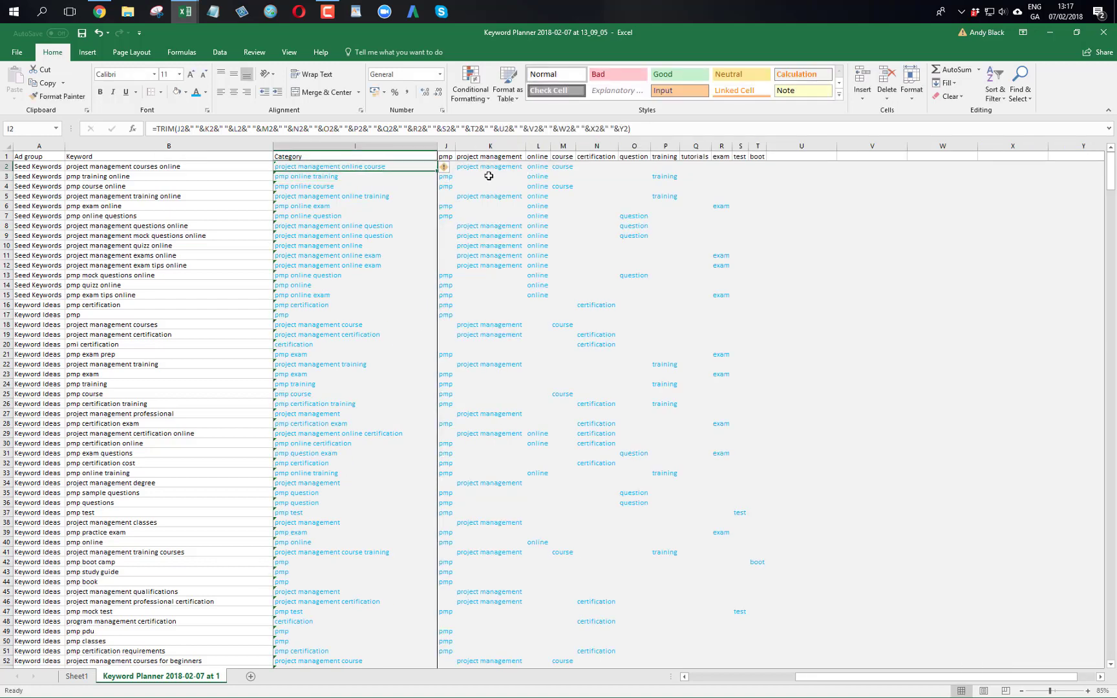
{"action": "double_click", "coordinate": [438, 171]}
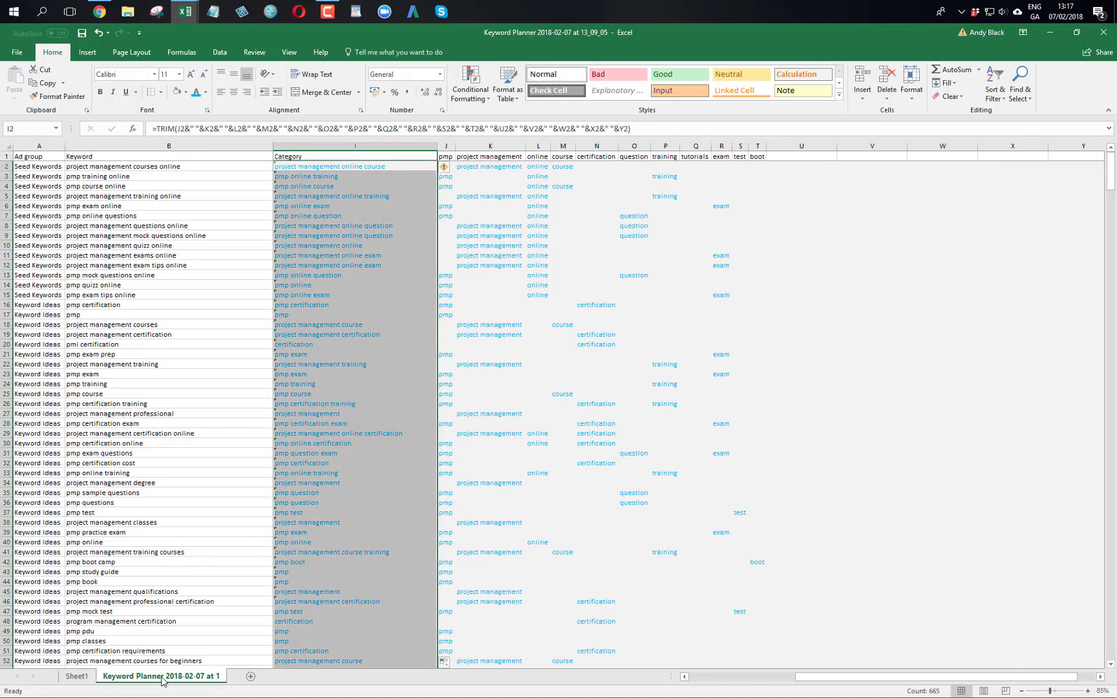
- Refresh the PivotTable on Sheet1 and collapse the entire Category field
{"action": "left_click", "coordinate": [76, 676]}
{"action": "left_click", "coordinate": [194, 315]}
{"action": "right_click", "coordinate": [194, 316]}
{"action": "left_click", "coordinate": [216, 344]}
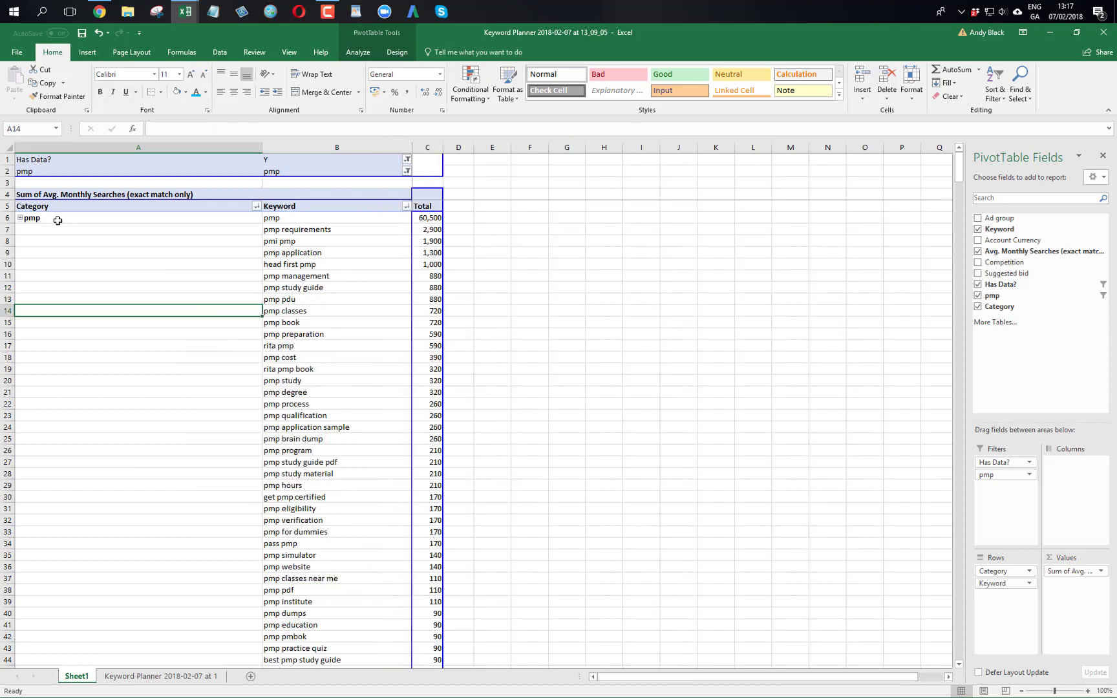
{"action": "left_click", "coordinate": [55, 218]}
{"action": "right_click", "coordinate": [56, 219]}
{"action": "mouse_move", "coordinate": [132, 316]}
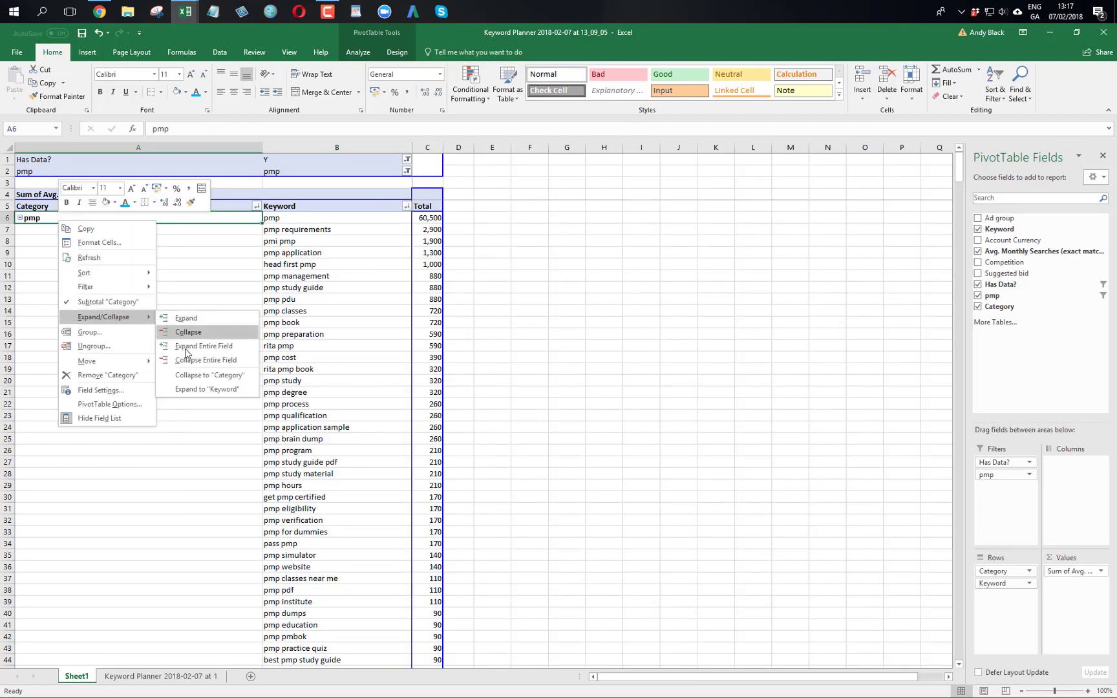
{"action": "left_click", "coordinate": [187, 362]}
{"action": "scroll", "coordinate": [91, 282], "scroll_direction": "down", "scroll_amount": 3}
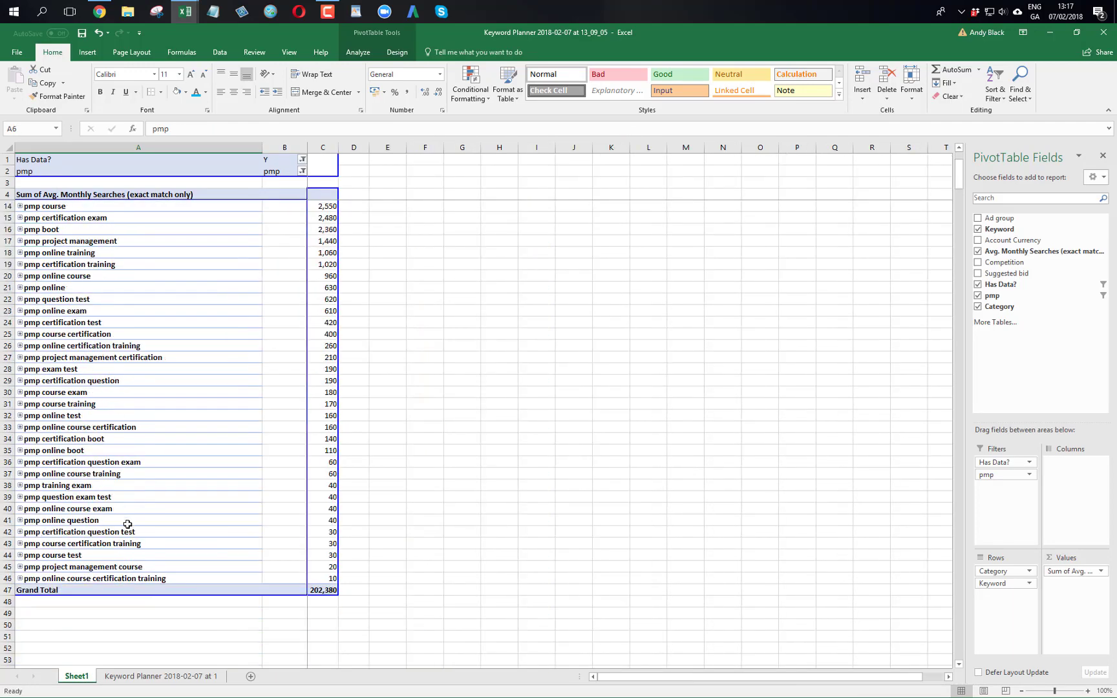
{"action": "scroll", "coordinate": [127, 523], "scroll_direction": "up", "scroll_amount": 4}
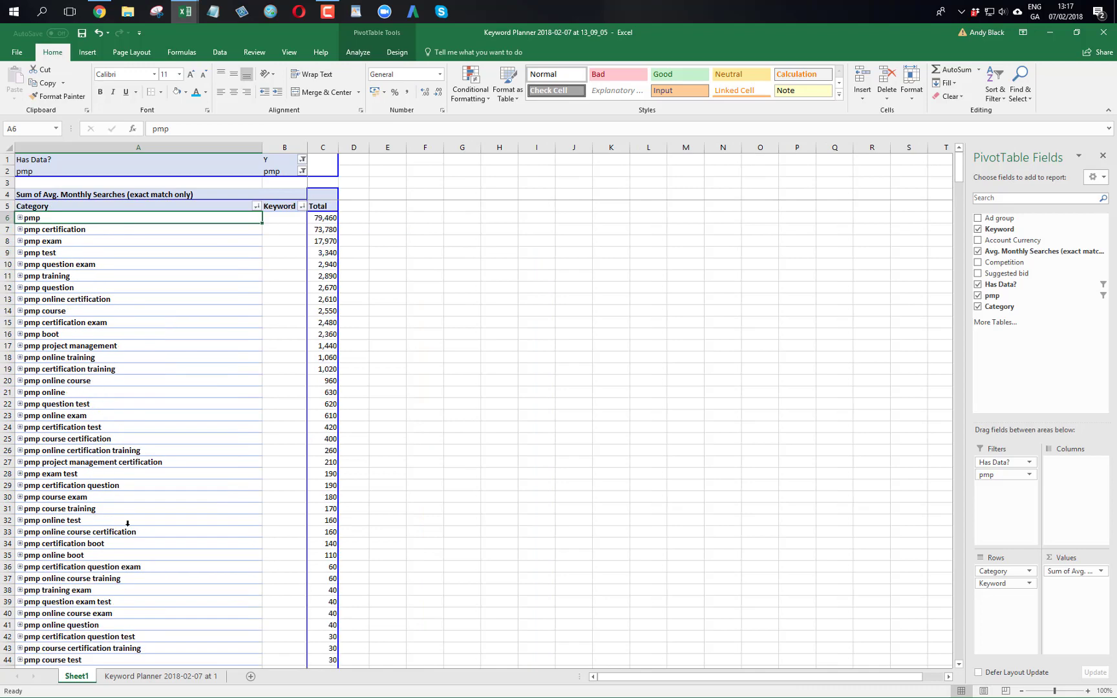
- Expand the pmp category and review its keywords for another recurring term such as study
{"action": "left_click", "coordinate": [20, 218]}
{"action": "left_click", "coordinate": [324, 229]}
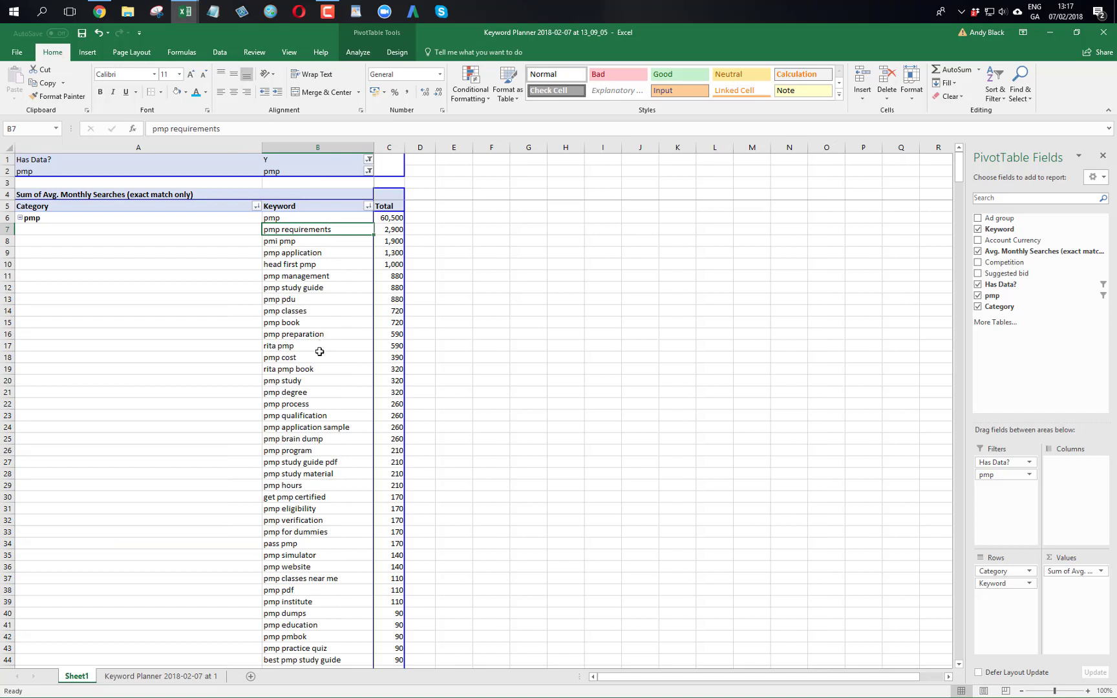
{"action": "left_click", "coordinate": [308, 384]}
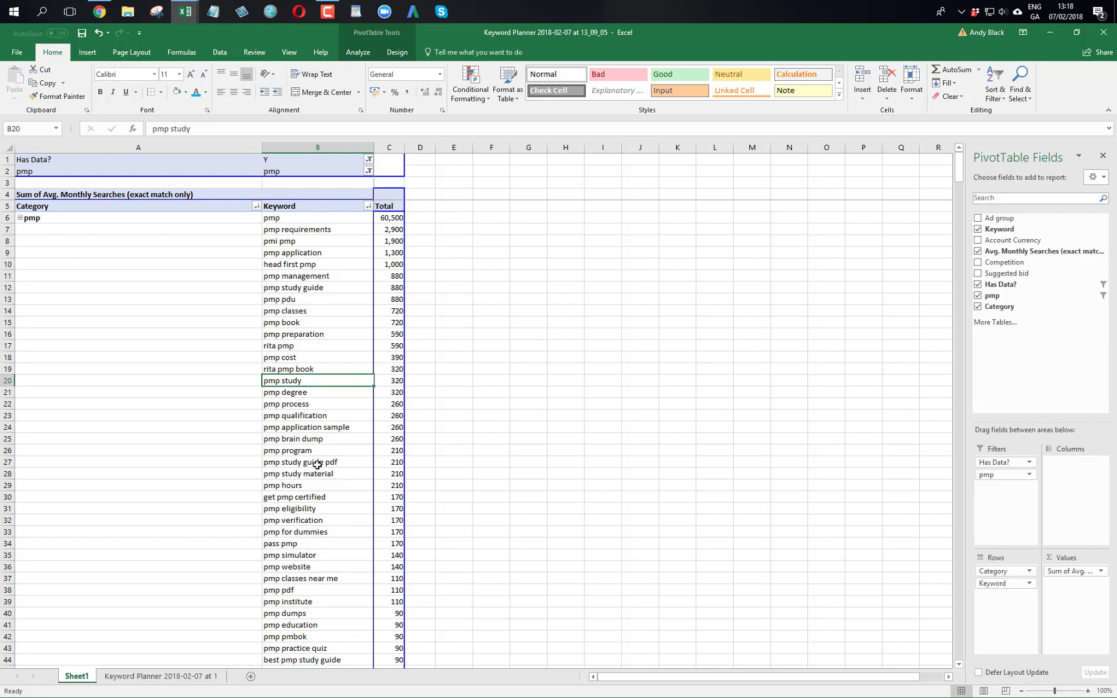
{"action": "scroll", "coordinate": [320, 579], "scroll_direction": "down", "scroll_amount": 3}
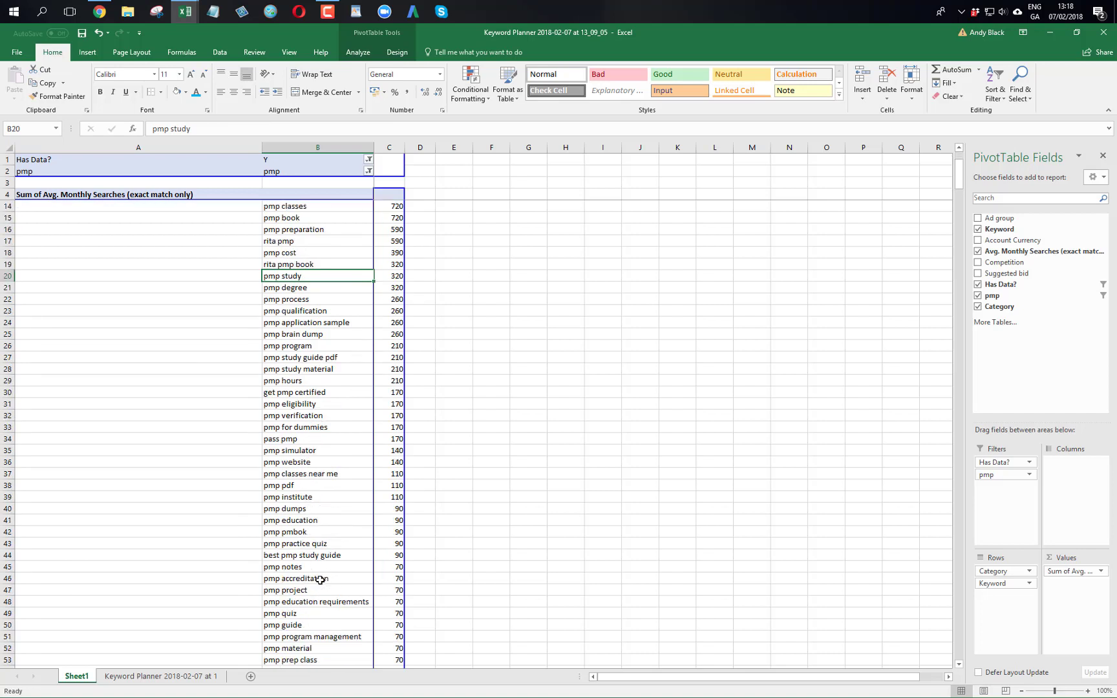
{"action": "scroll", "coordinate": [320, 580], "scroll_direction": "down", "scroll_amount": 1}
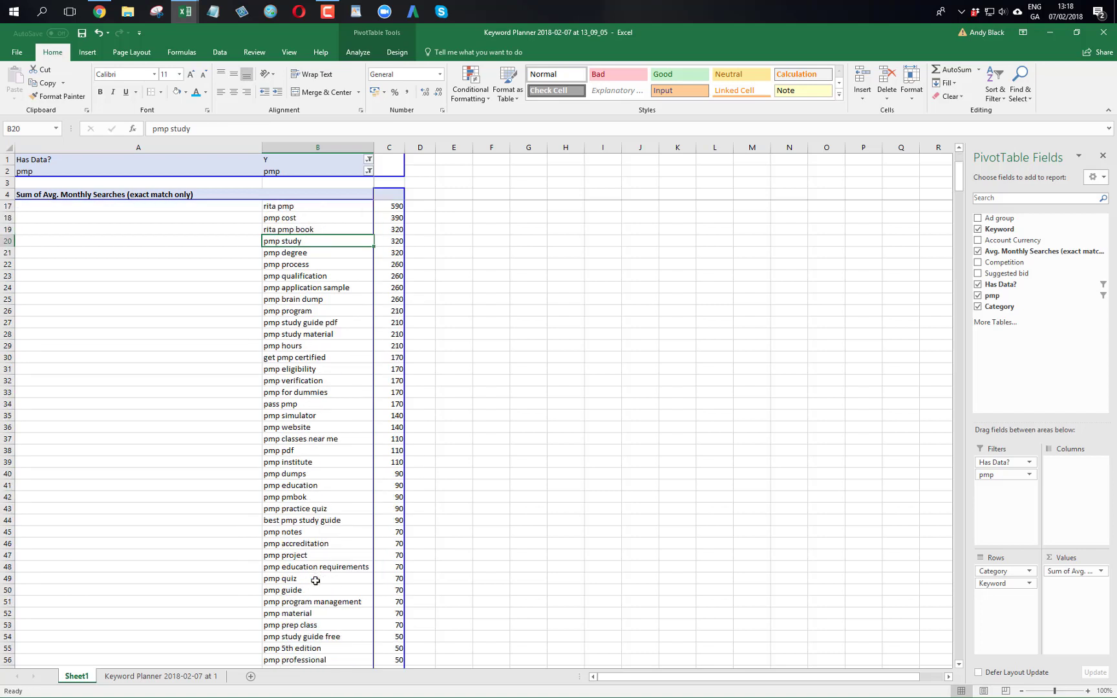
{"action": "scroll", "coordinate": [315, 581], "scroll_direction": "down", "scroll_amount": 1}
- Add study as a matching term in header cell U1 of the Keyword Planner sheet
{"action": "left_click", "coordinate": [170, 677]}
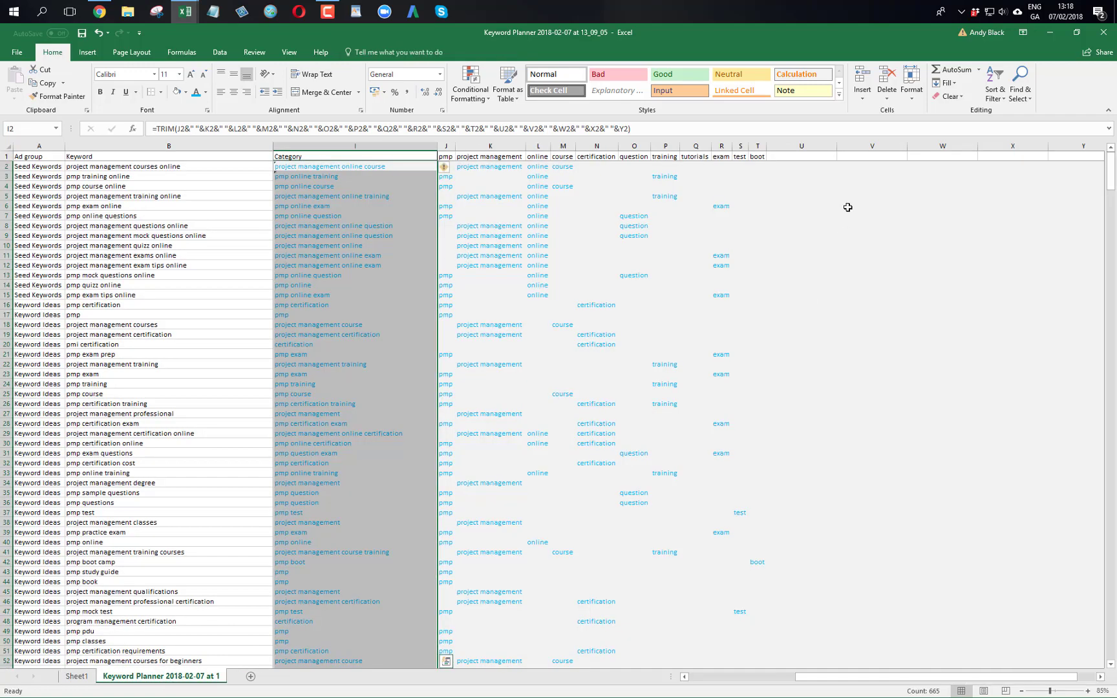
{"action": "left_click", "coordinate": [802, 155]}
{"action": "type", "text": "study"}
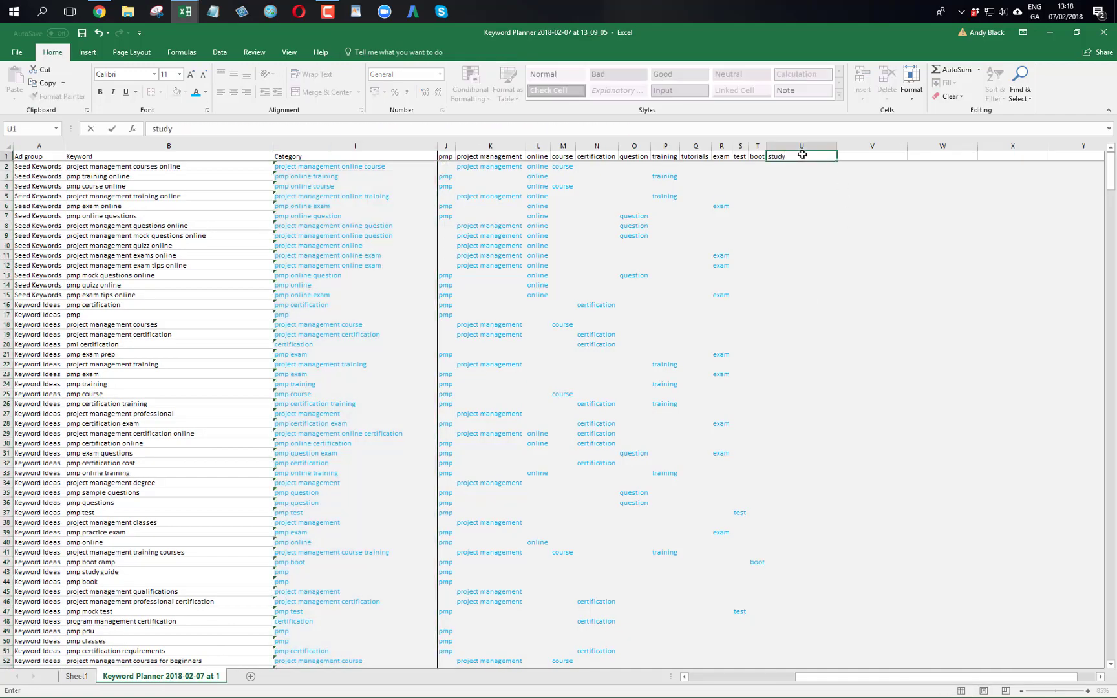
{"action": "key", "text": "Return"}
- Refresh the PivotTable with the study term, collapse all categories and look over the category list
{"action": "left_click", "coordinate": [75, 677]}
{"action": "left_click", "coordinate": [171, 447]}
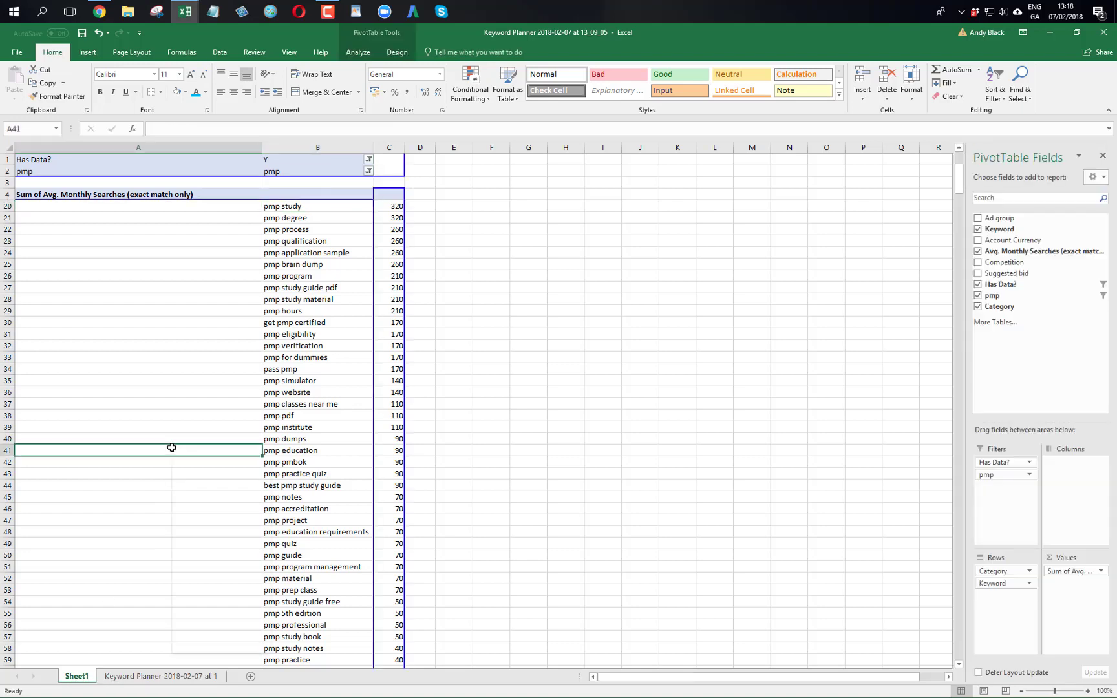
{"action": "right_click", "coordinate": [171, 448]}
{"action": "left_click", "coordinate": [220, 485]}
{"action": "scroll", "coordinate": [207, 256], "scroll_direction": "up", "scroll_amount": 5}
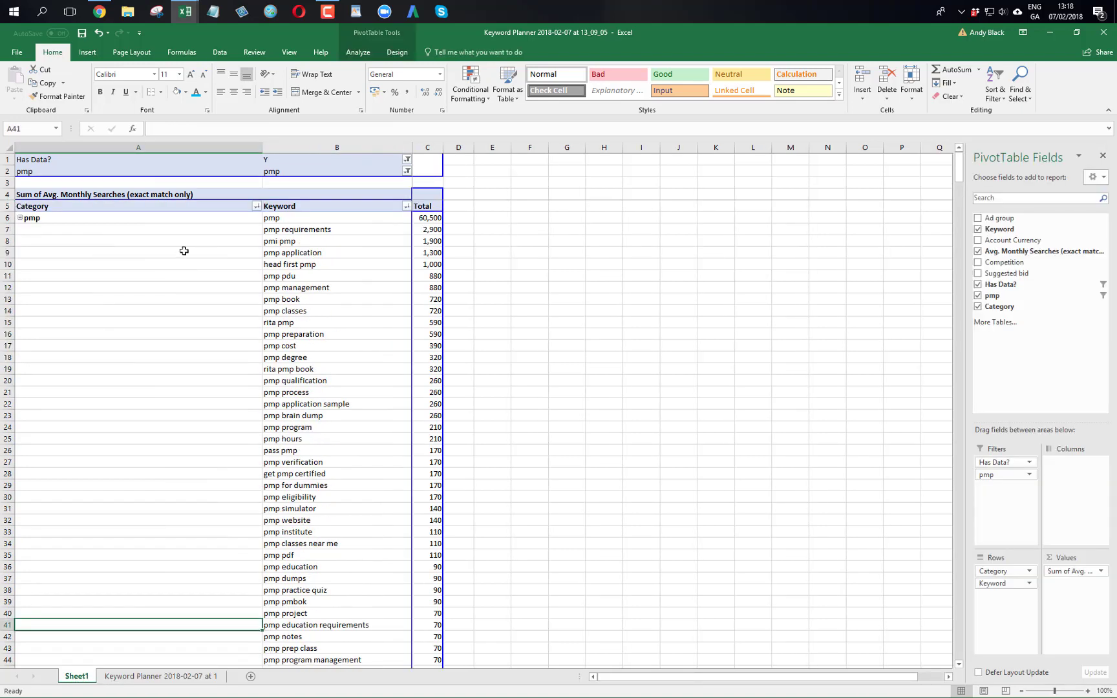
{"action": "right_click", "coordinate": [48, 218]}
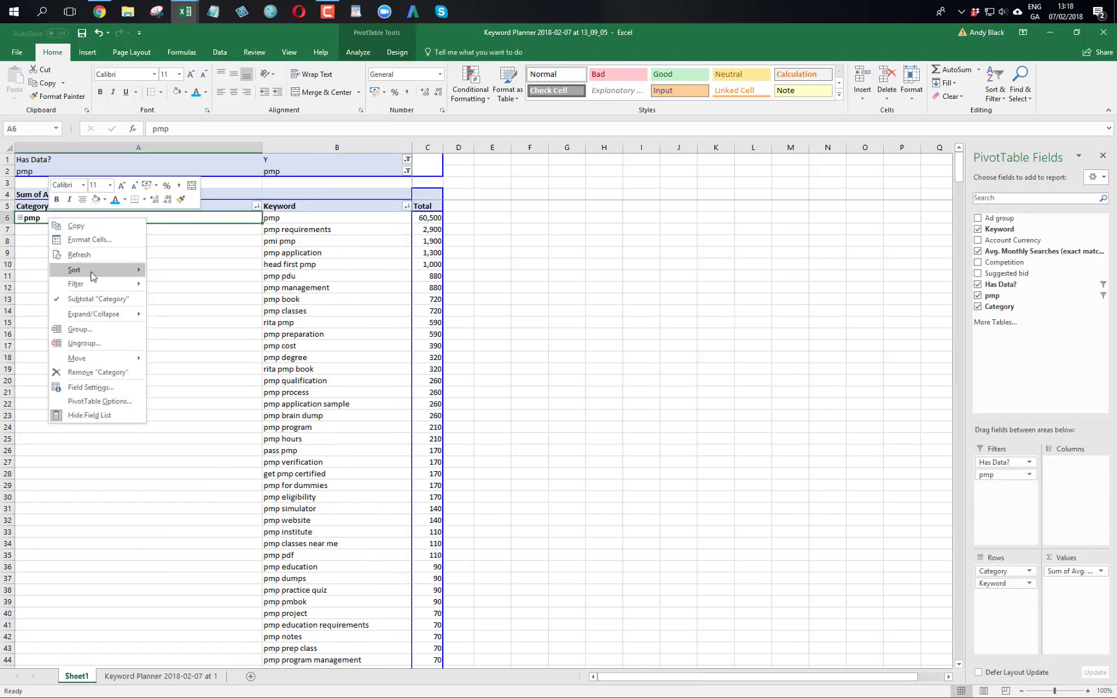
{"action": "mouse_move", "coordinate": [93, 314]}
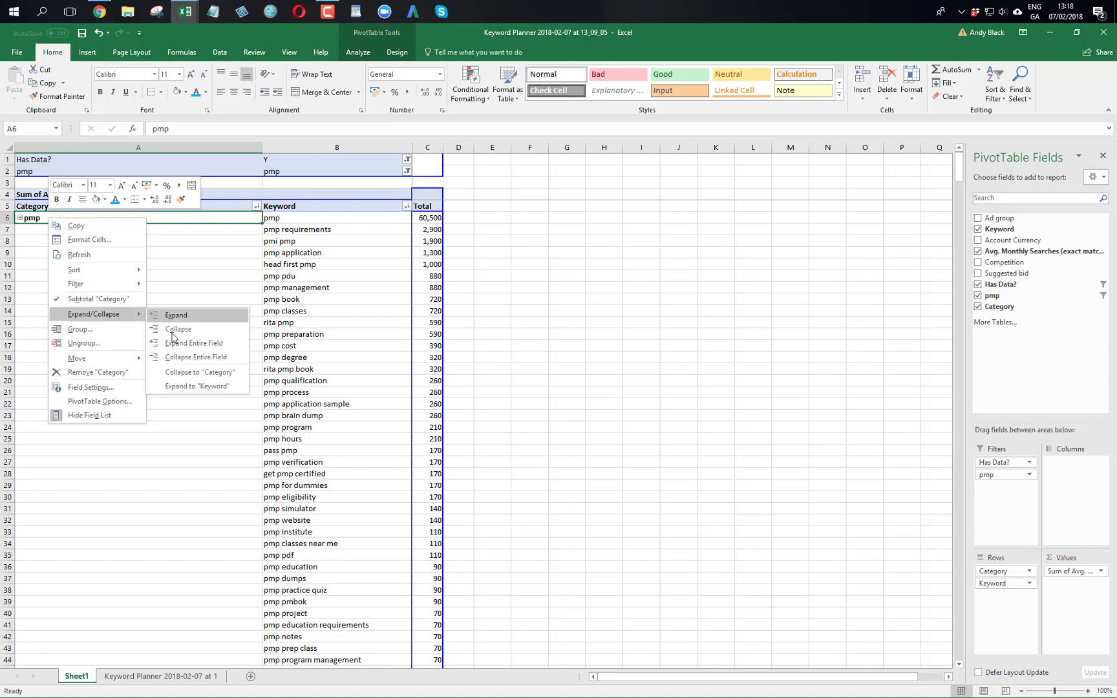
{"action": "left_click", "coordinate": [187, 355]}
{"action": "left_click", "coordinate": [199, 369]}
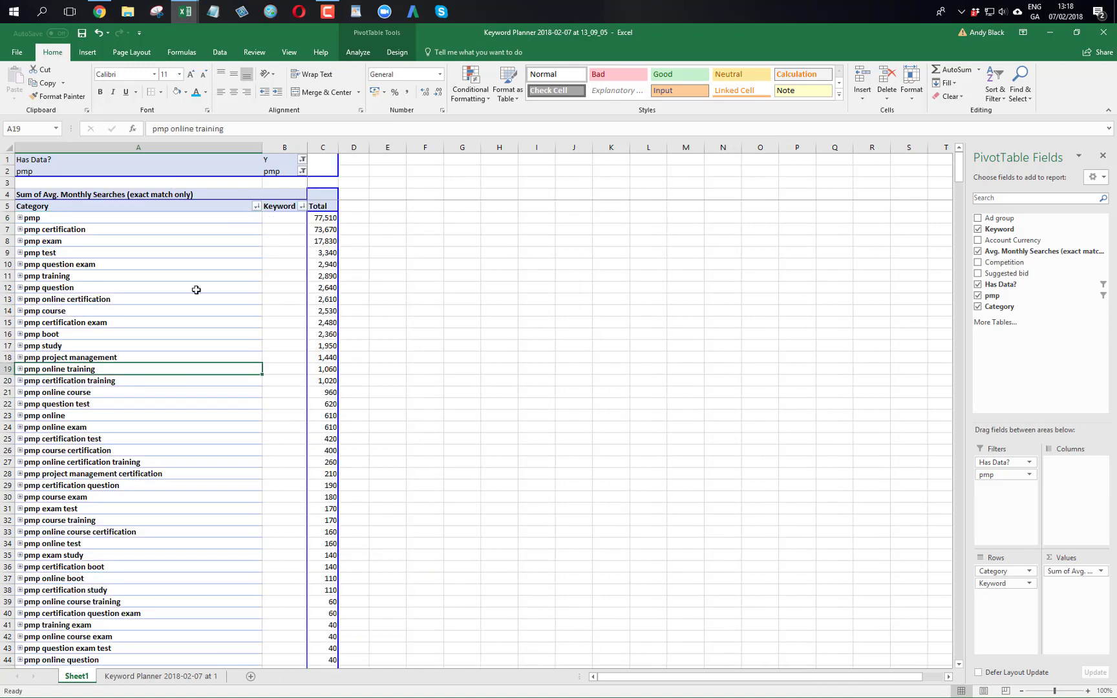
{"action": "scroll", "coordinate": [195, 293], "scroll_direction": "down", "scroll_amount": 4}
{"action": "scroll", "coordinate": [197, 295], "scroll_direction": "up", "scroll_amount": 4}
{"action": "scroll", "coordinate": [196, 295], "scroll_direction": "down", "scroll_amount": 1}
{"action": "scroll", "coordinate": [197, 294], "scroll_direction": "up", "scroll_amount": 1}
- Clear the pmp and project management terms from header cells J1 and K1 of the Keyword Planner sheet
{"action": "left_click", "coordinate": [161, 676]}
{"action": "left_click", "coordinate": [447, 156]}
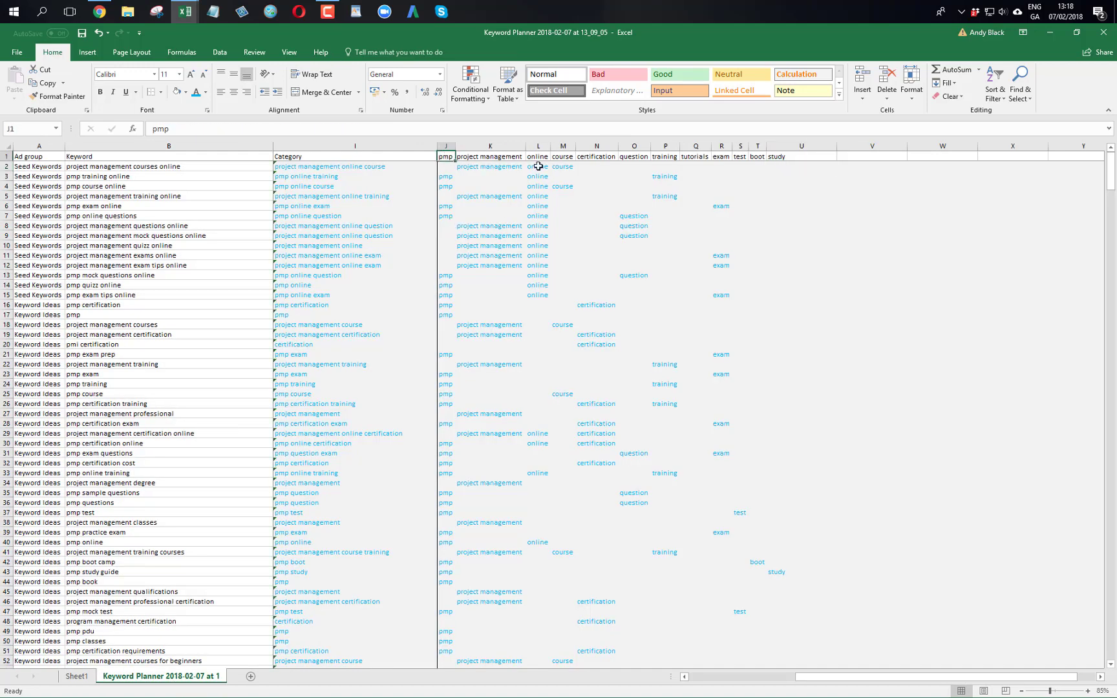
{"action": "key", "text": "ctrl+z"}
{"action": "key", "text": "ctrl+z"}
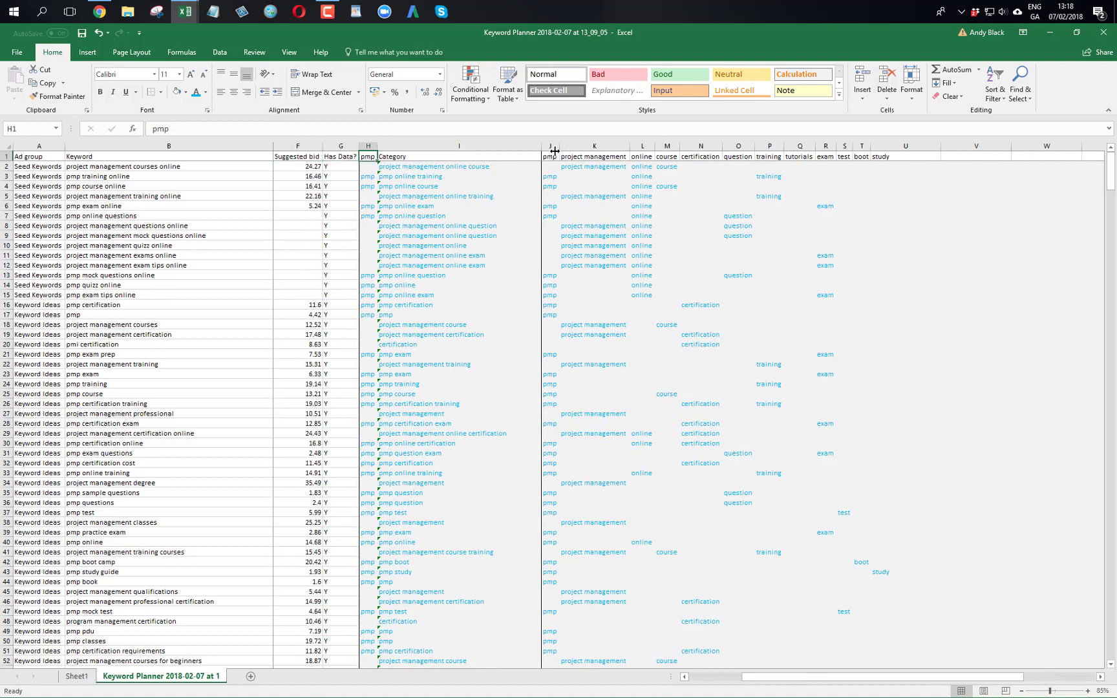
{"action": "left_click_drag", "start_coordinate": [555, 155], "coordinate": [606, 157]}
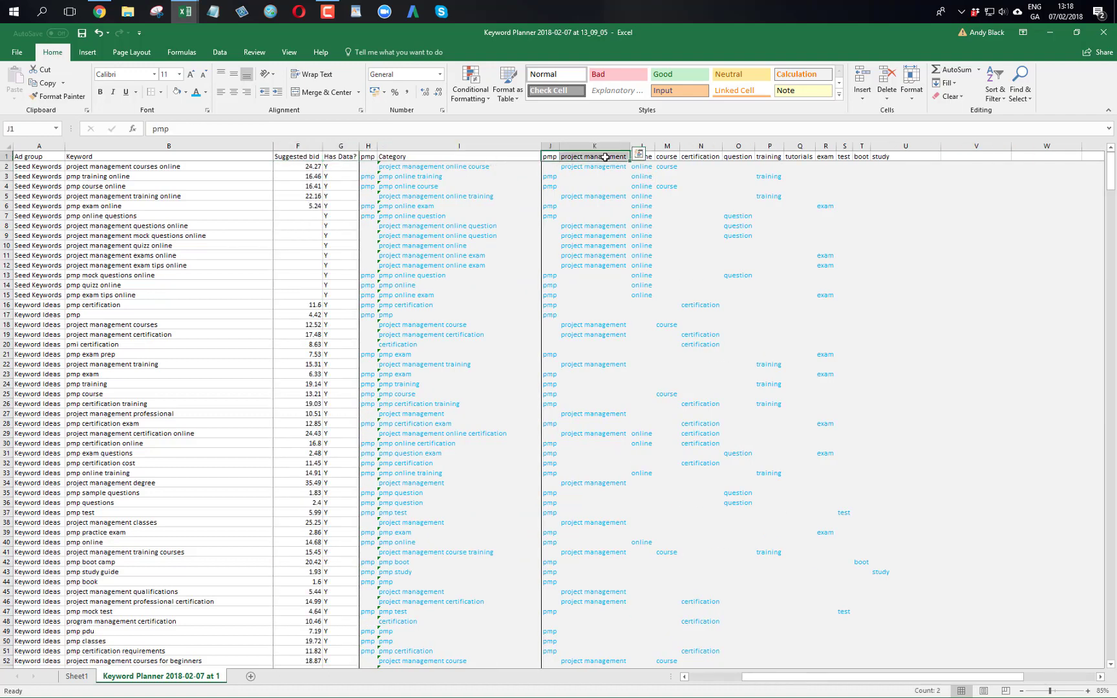
{"action": "key", "text": "Delete"}
{"action": "left_click", "coordinate": [605, 186]}
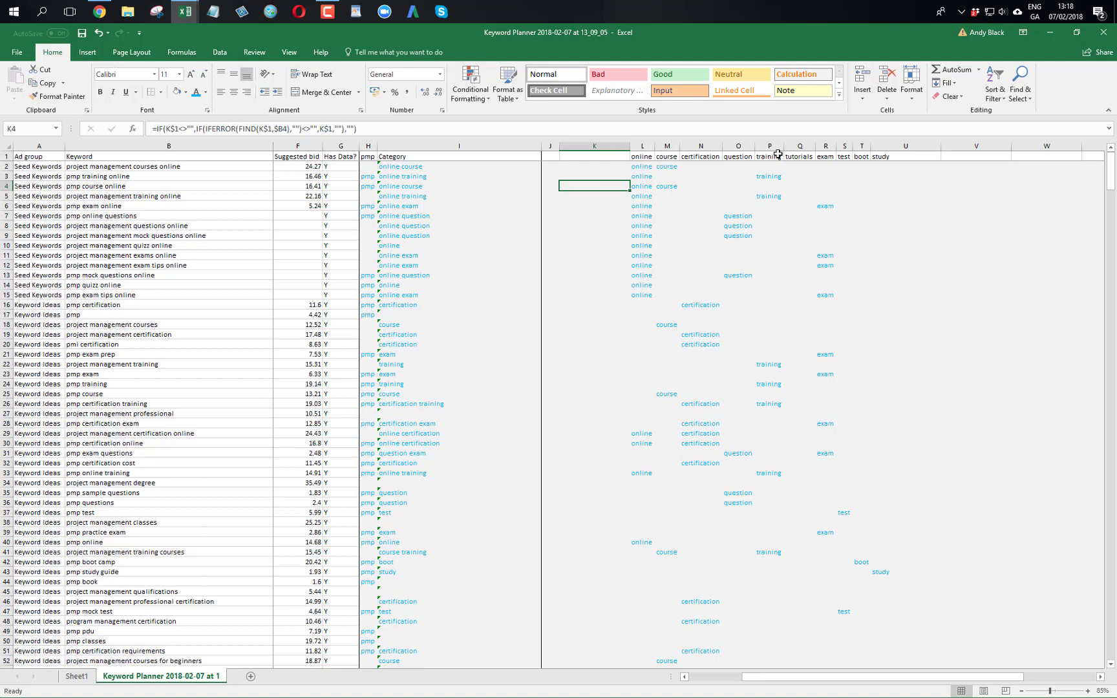
- Insert a new column before the Category column, widen it and give it the header Parent Category
{"action": "right_click", "coordinate": [429, 146]}
{"action": "left_click", "coordinate": [456, 229]}
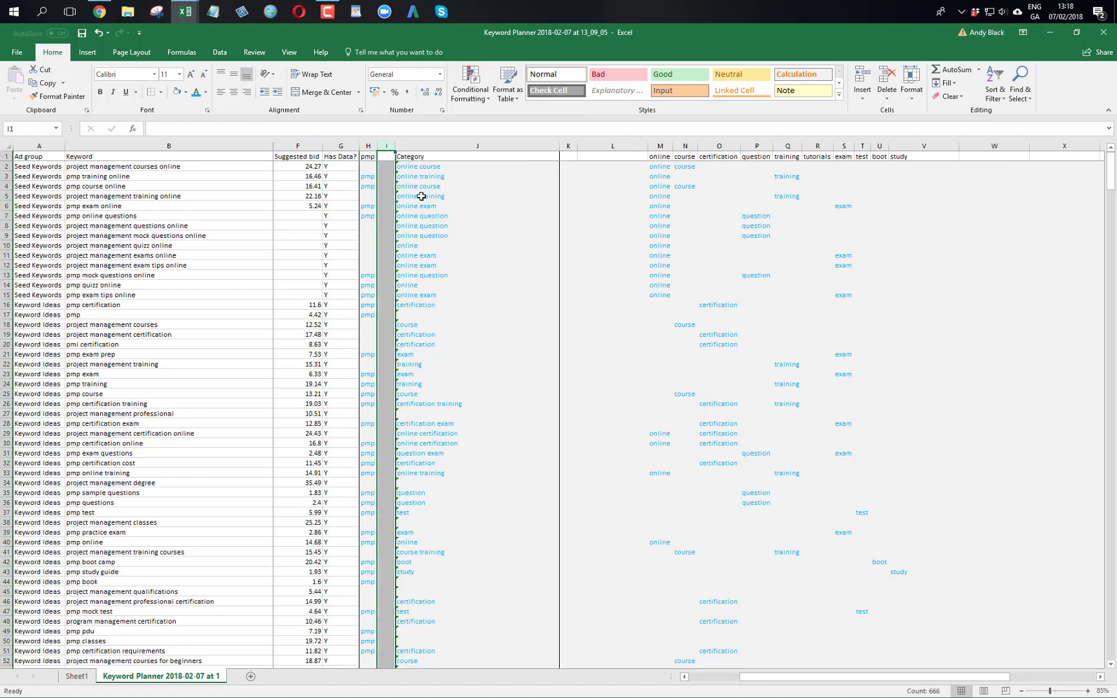
{"action": "left_click", "coordinate": [386, 155]}
{"action": "left_click_drag", "start_coordinate": [396, 146], "coordinate": [466, 146]}
{"action": "type", "text": "Parent"}
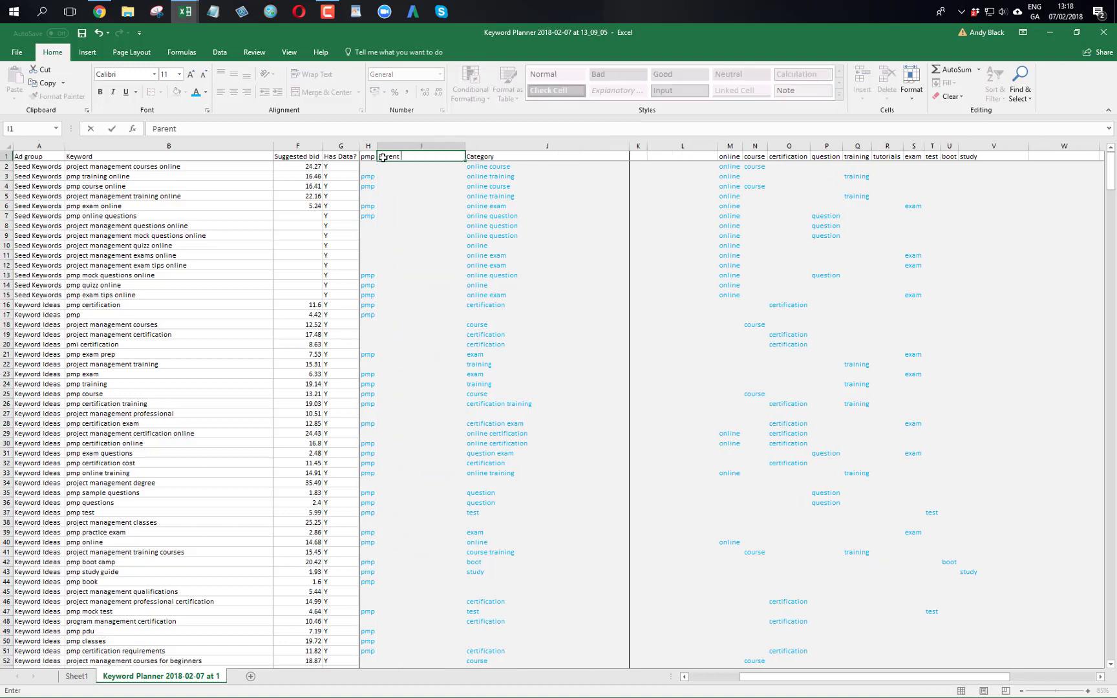
{"action": "type", "text": " Cateogy"}
{"action": "key", "text": "Return"}
{"action": "type", "text": "=find("}
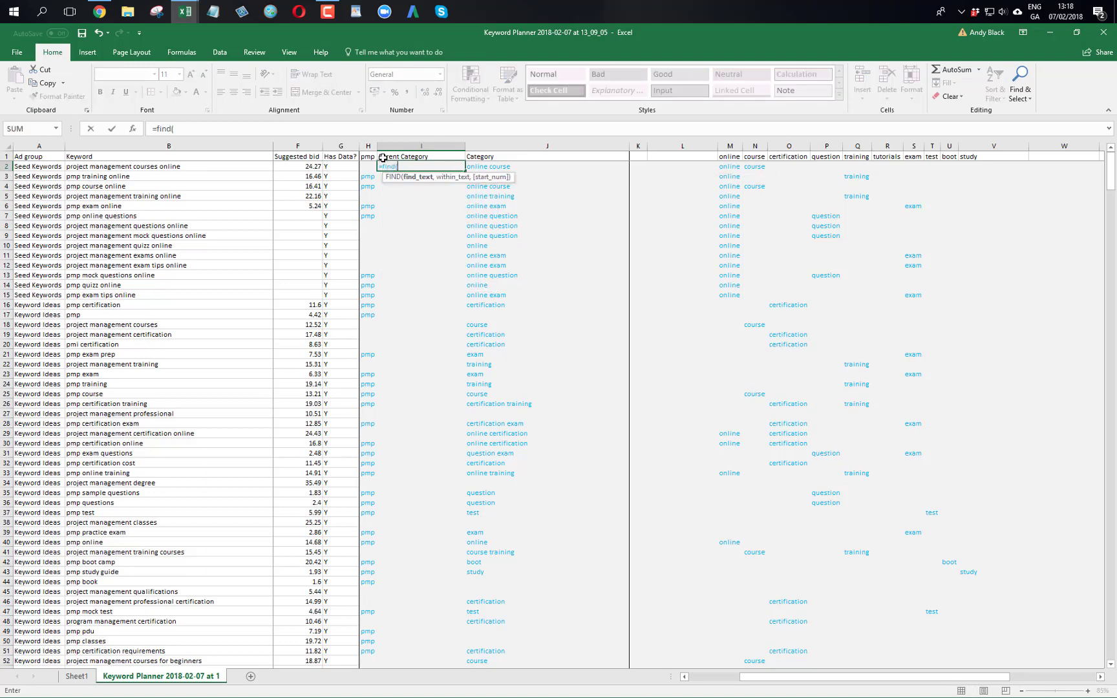
{"action": "key", "text": "BackSpace"}
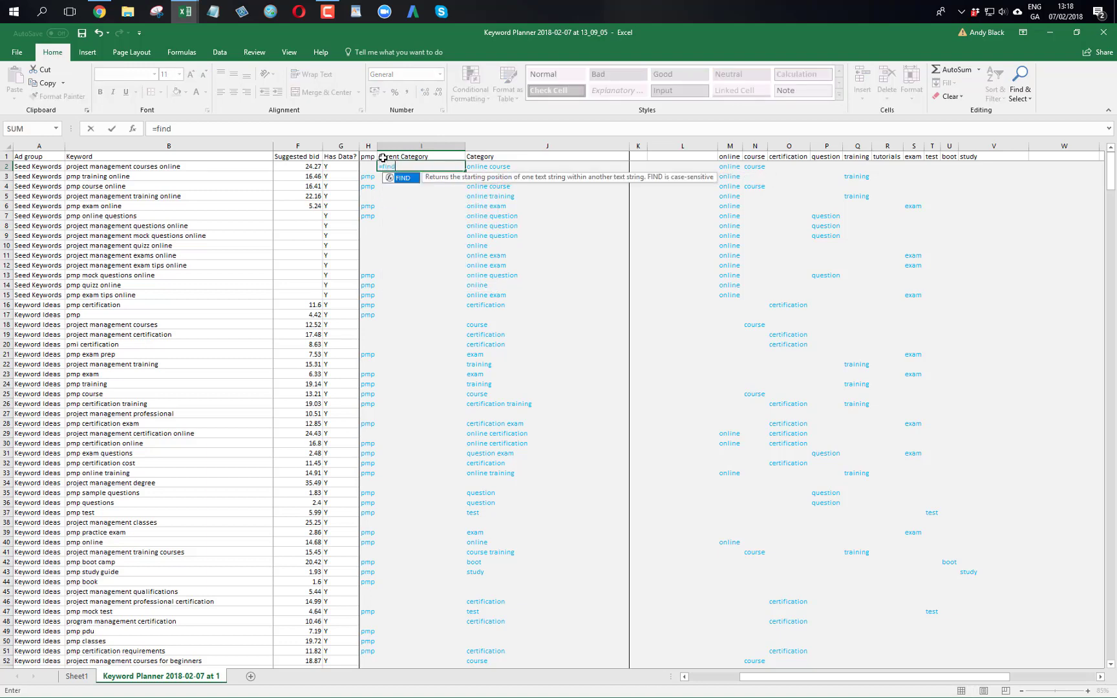
{"action": "key", "text": "Escape"}
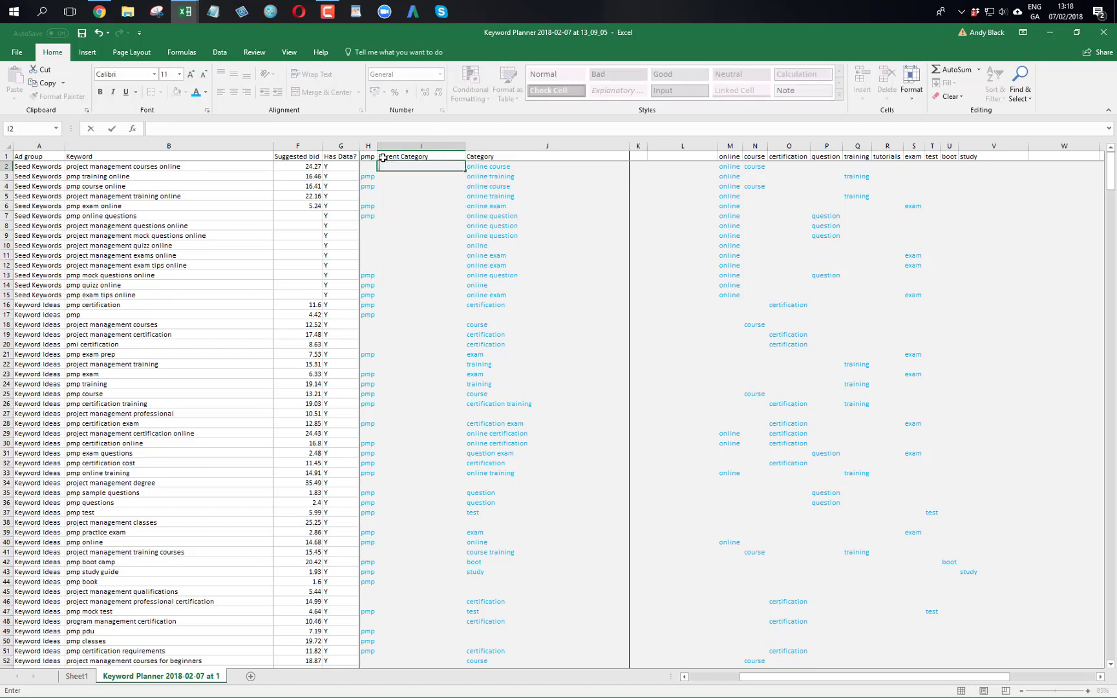
- Enter =FIND(" ", J2) in cell I2 to locate the first space in the category
{"action": "type", "text": "=find(\""}
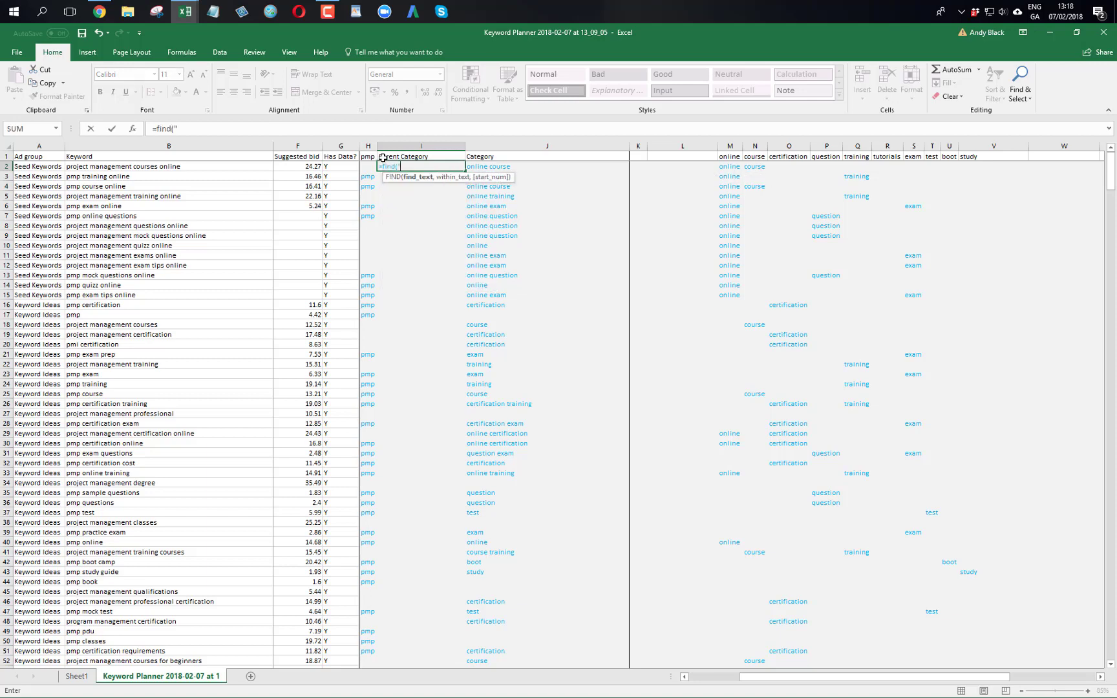
{"action": "type", "text": " \","}
{"action": "left_click", "coordinate": [534, 170]}
{"action": "key", "text": "ctrl+Return"}
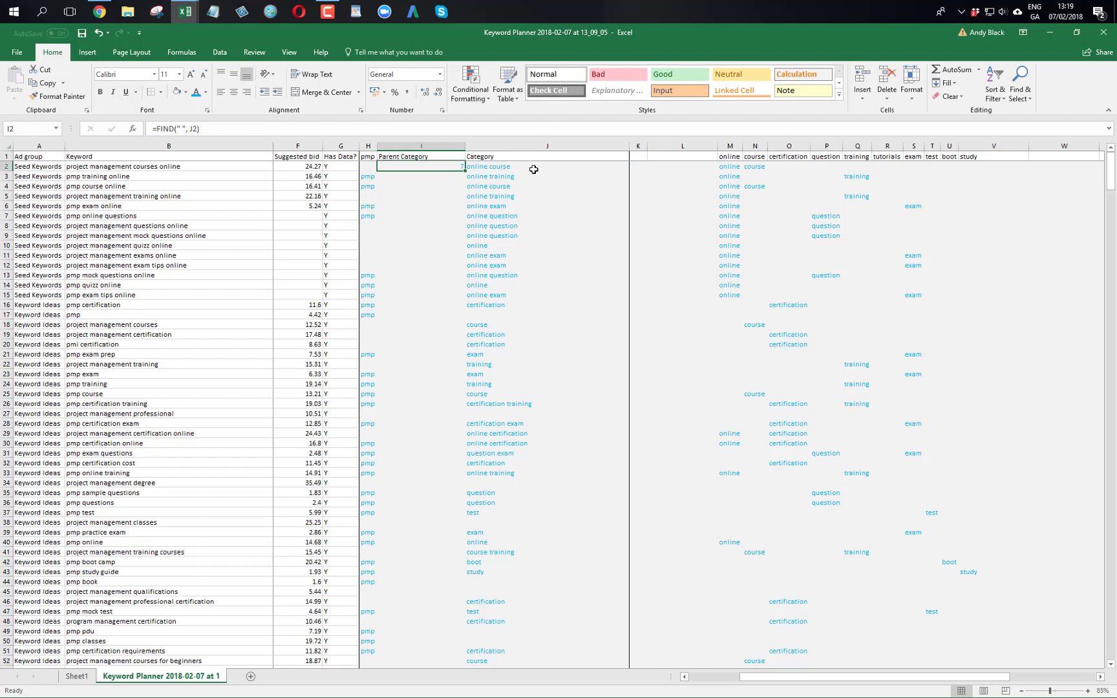
- Extend the I2 formula to =LEFT(J2,FIND(" ", J2)-1) and fill it down the Parent Category column
{"action": "left_click", "coordinate": [158, 129]}
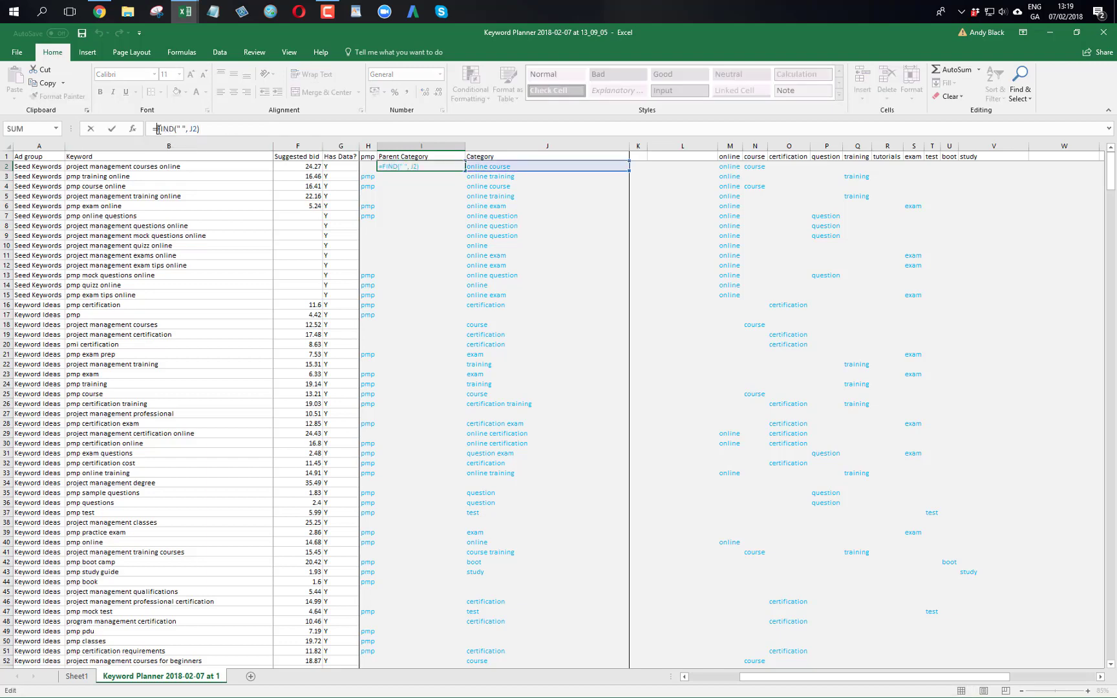
{"action": "type", "text": "left("}
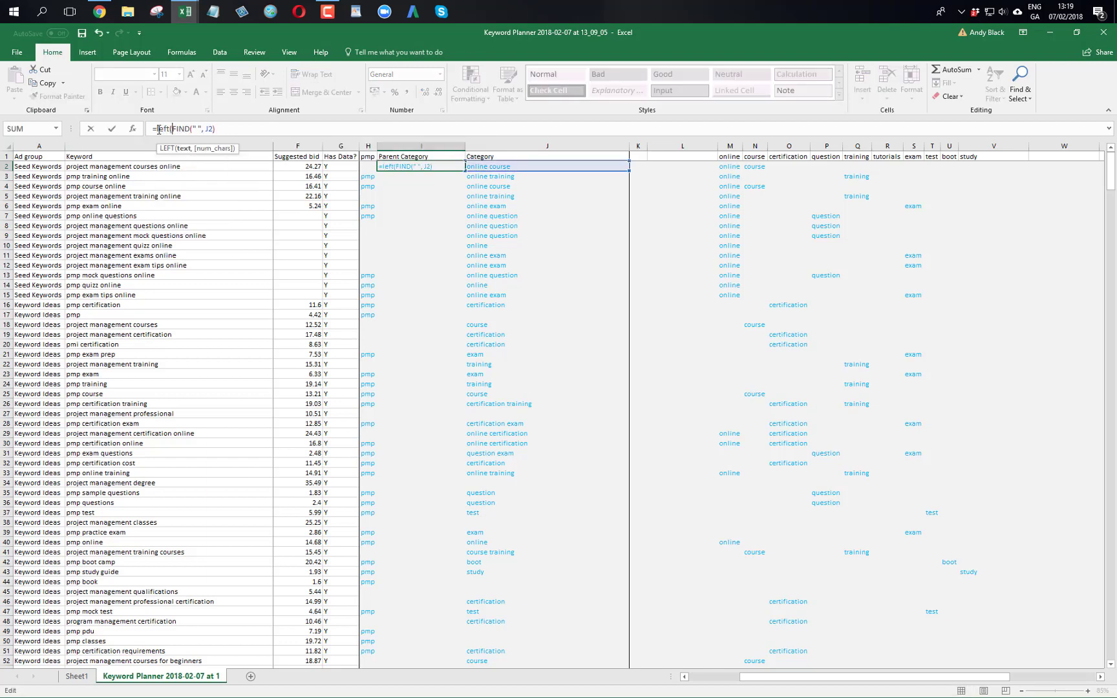
{"action": "type", "text": "j2,"}
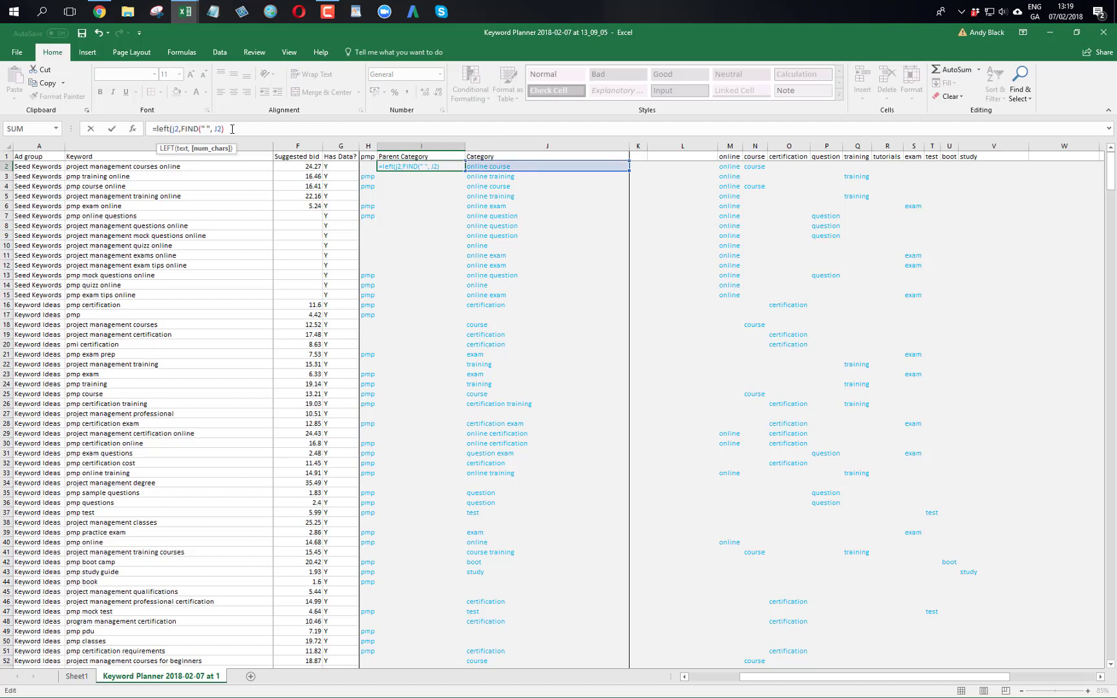
{"action": "key", "text": "ctrl+Return"}
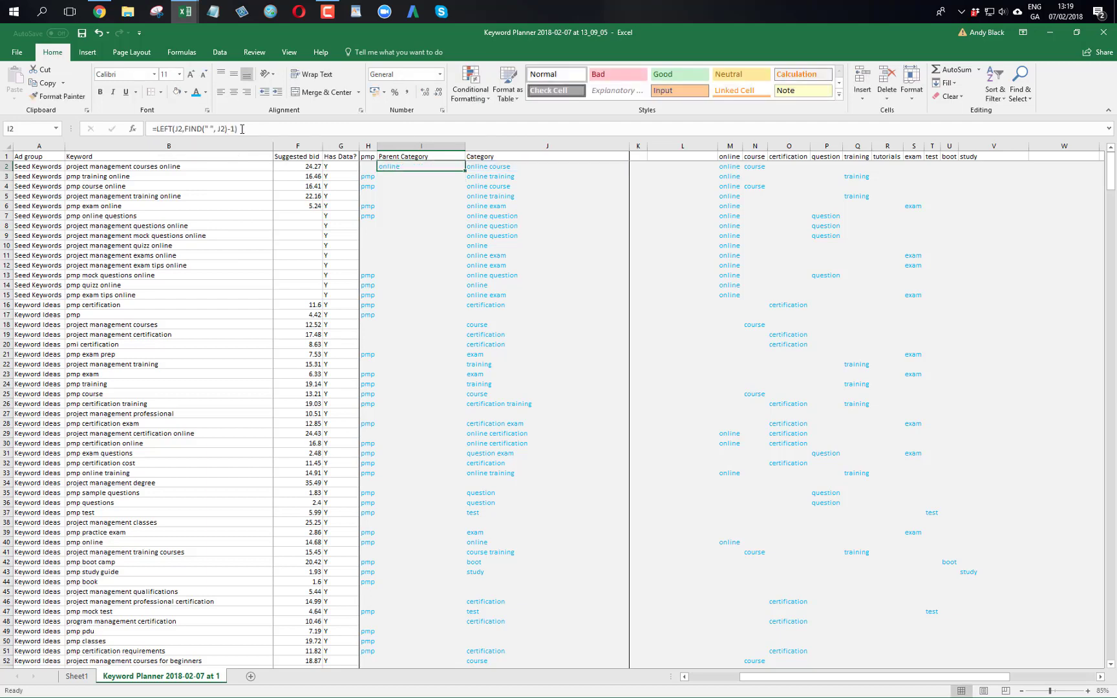
{"action": "double_click", "coordinate": [466, 171]}
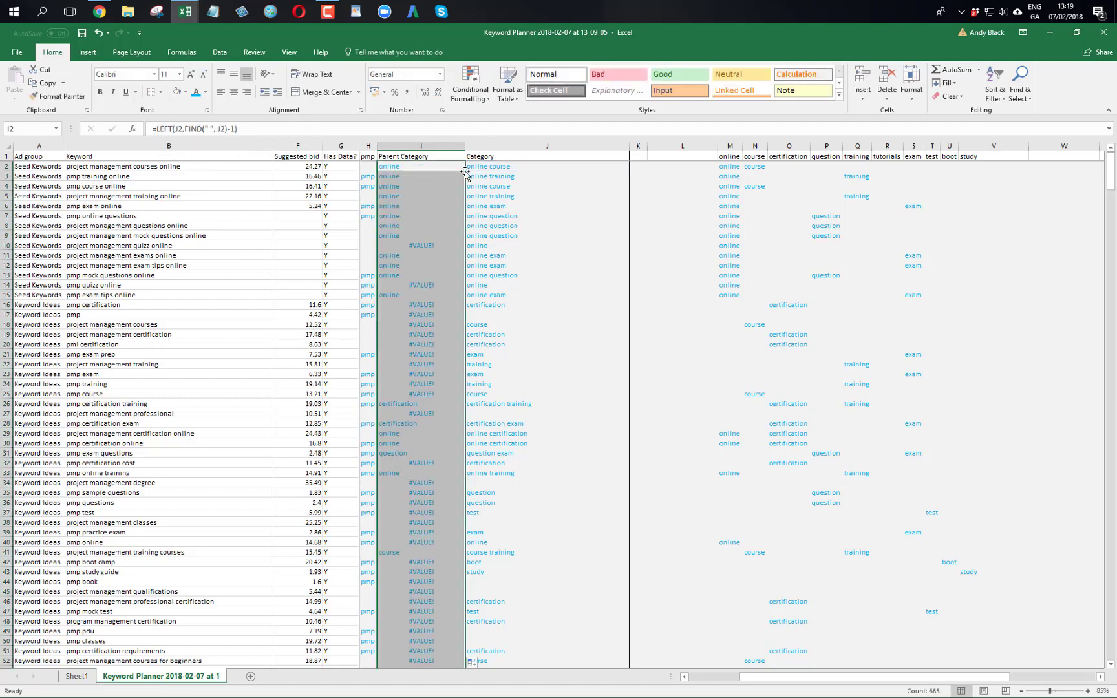
- Wrap the formula in cell I10 in IFERROR so that it falls back to the category in J10
{"action": "left_click", "coordinate": [417, 247]}
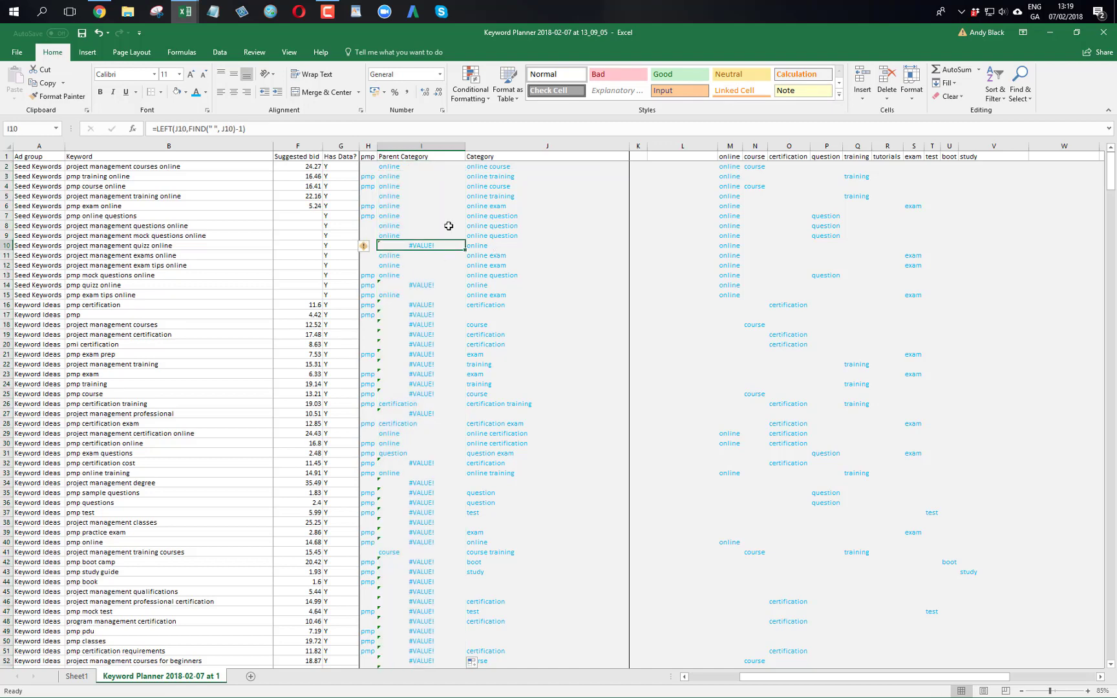
{"action": "left_click", "coordinate": [157, 127]}
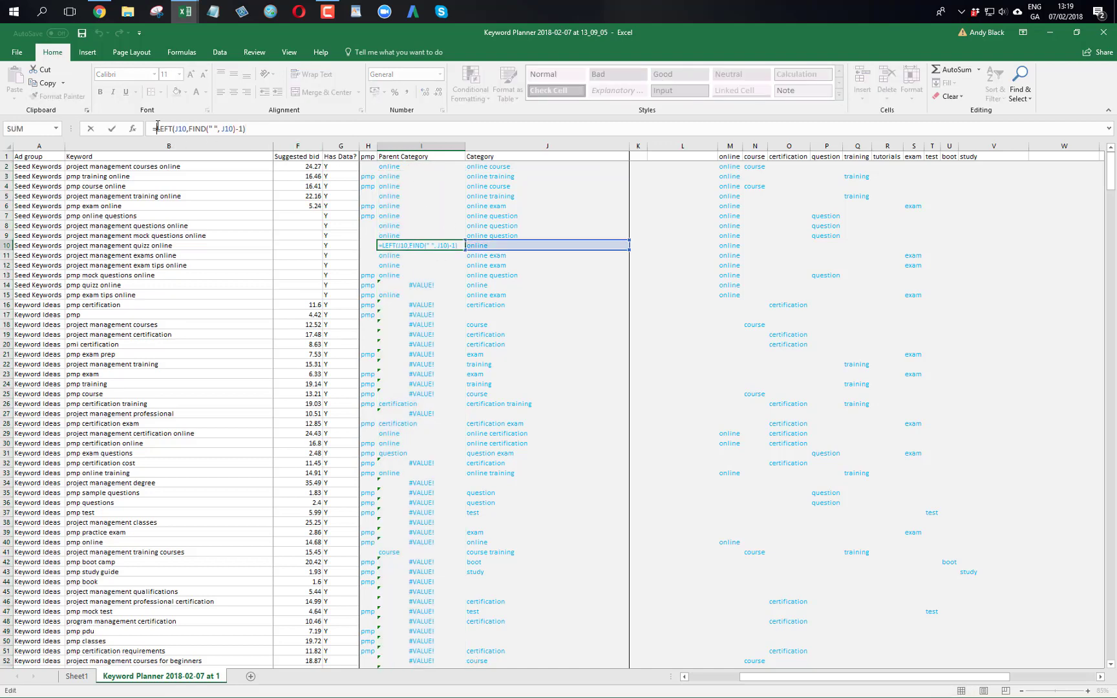
{"action": "type", "text": "iferror("}
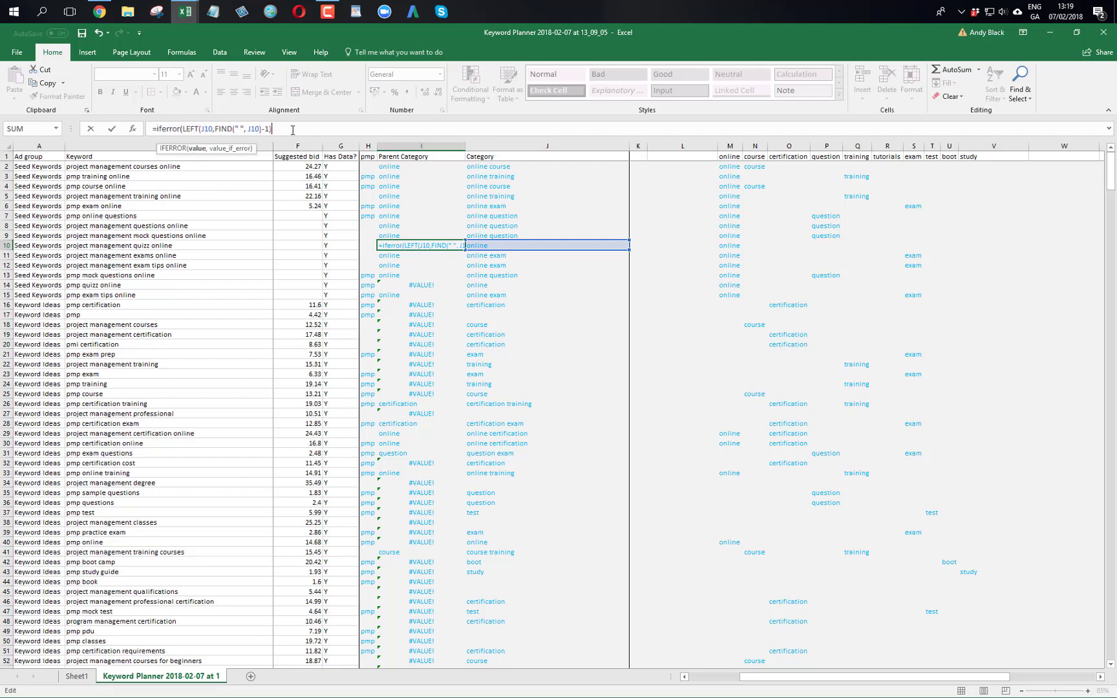
{"action": "type", "text": ",J10)"}
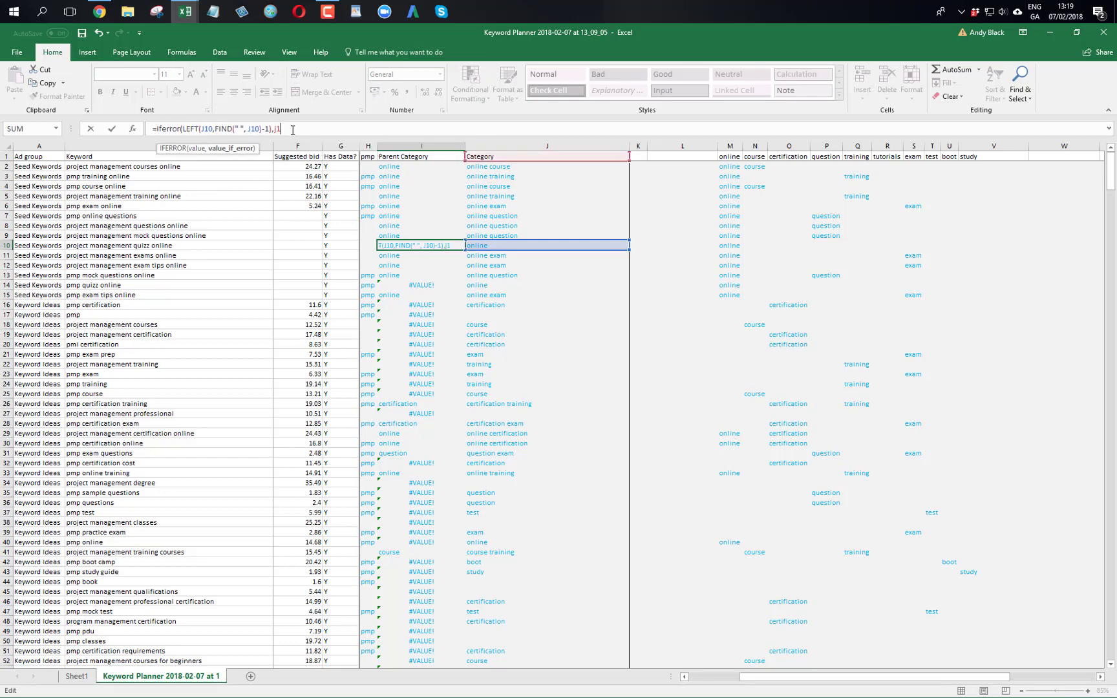
{"action": "key", "text": "ctrl+Return"}
- Copy the IFERROR formula from I10 into all Parent Category cells from I2 down
{"action": "key", "text": "ctrl+c"}
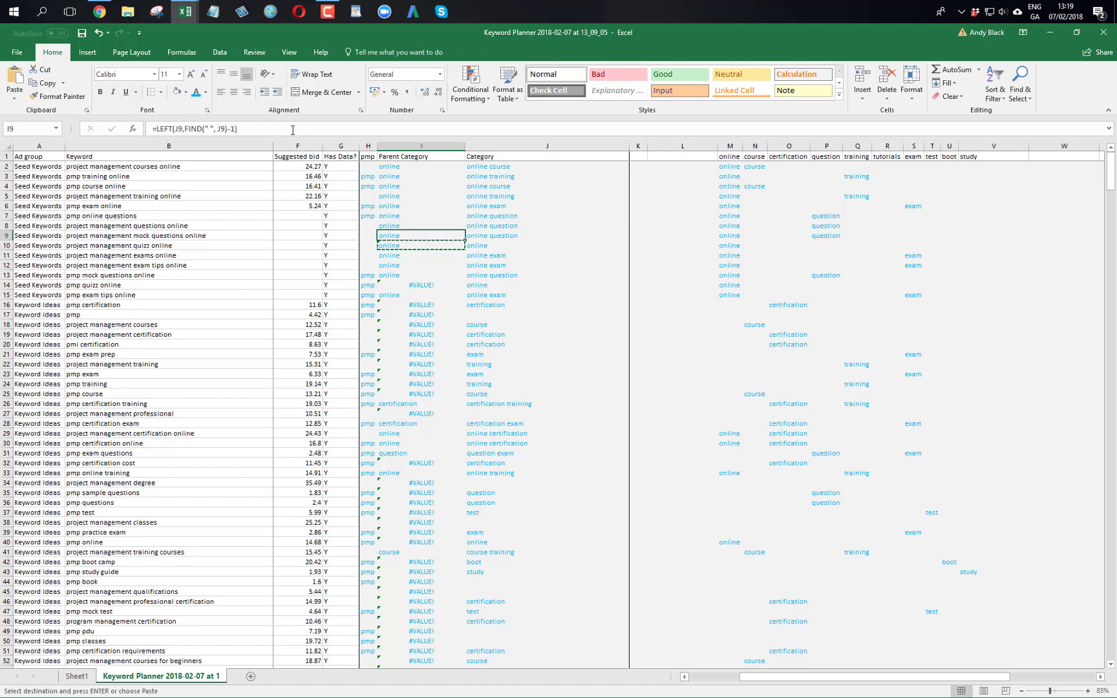
{"action": "key", "text": "ctrl+Up"}
{"action": "key", "text": "Down"}
{"action": "key", "text": "ctrl+shift+Down"}
{"action": "key", "text": "ctrl+v"}
{"action": "key", "text": "ctrl+Up"}
{"action": "key", "text": "Down"}
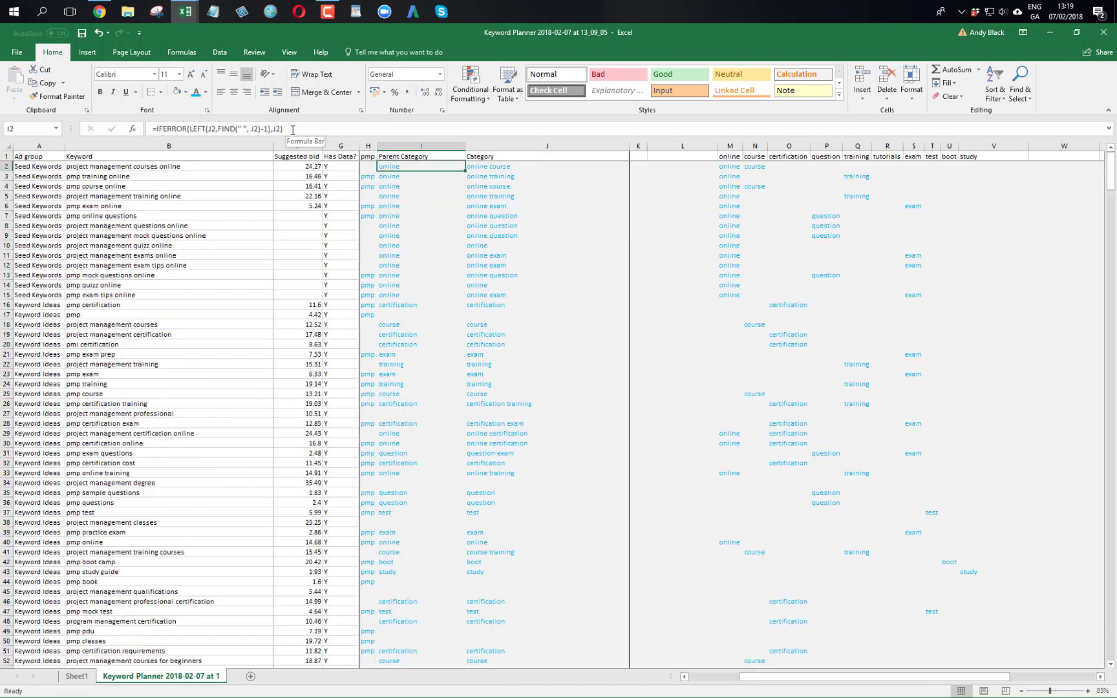
- Refresh the PivotTable on Sheet1 and add Parent Category as a row field above Category
{"action": "left_click", "coordinate": [80, 677]}
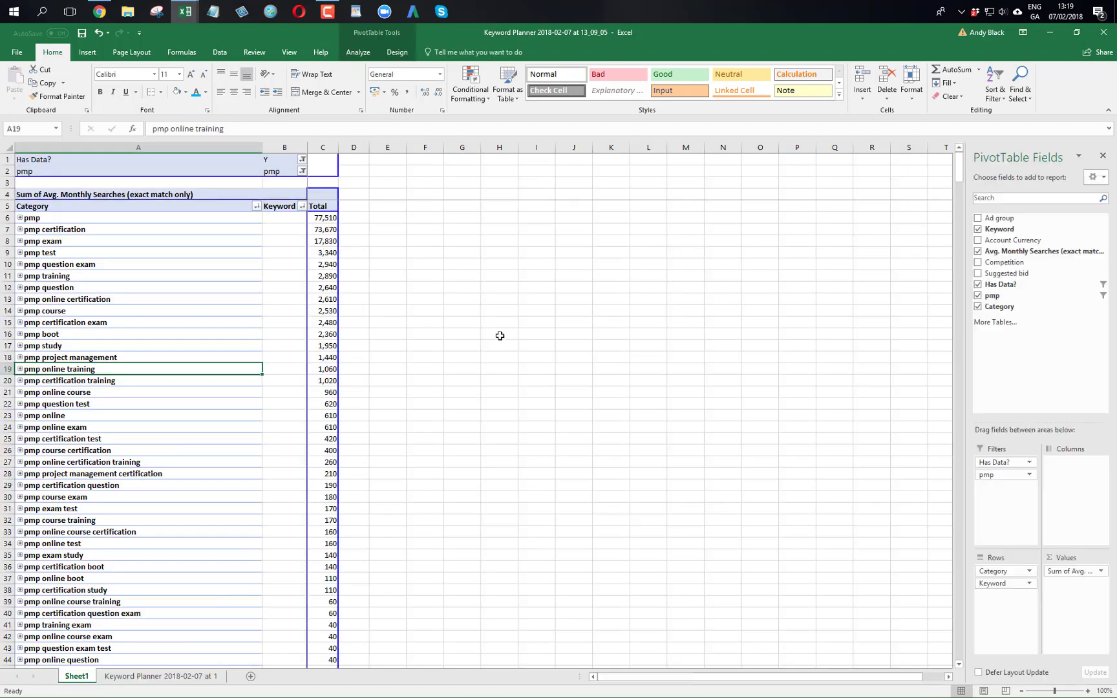
{"action": "right_click", "coordinate": [197, 368]}
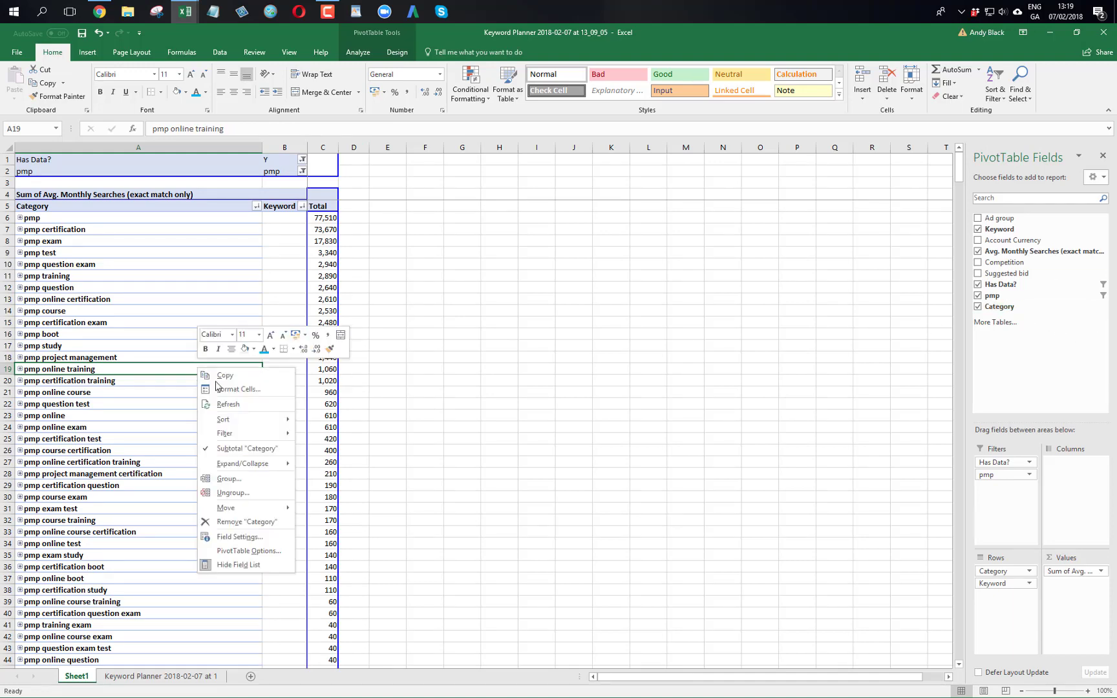
{"action": "left_click", "coordinate": [245, 406]}
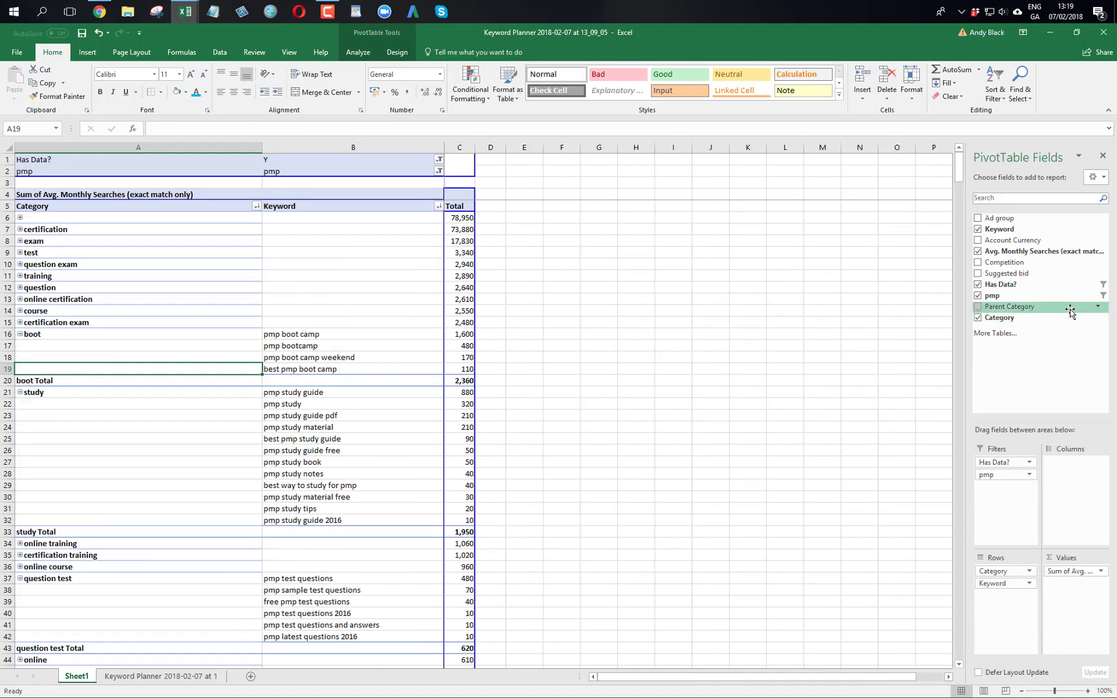
{"action": "left_click_drag", "start_coordinate": [1075, 307], "coordinate": [1012, 572]}
- Sort the Parent Category field in descending order by Sum of Avg. Monthly Searches
{"action": "right_click", "coordinate": [332, 359]}
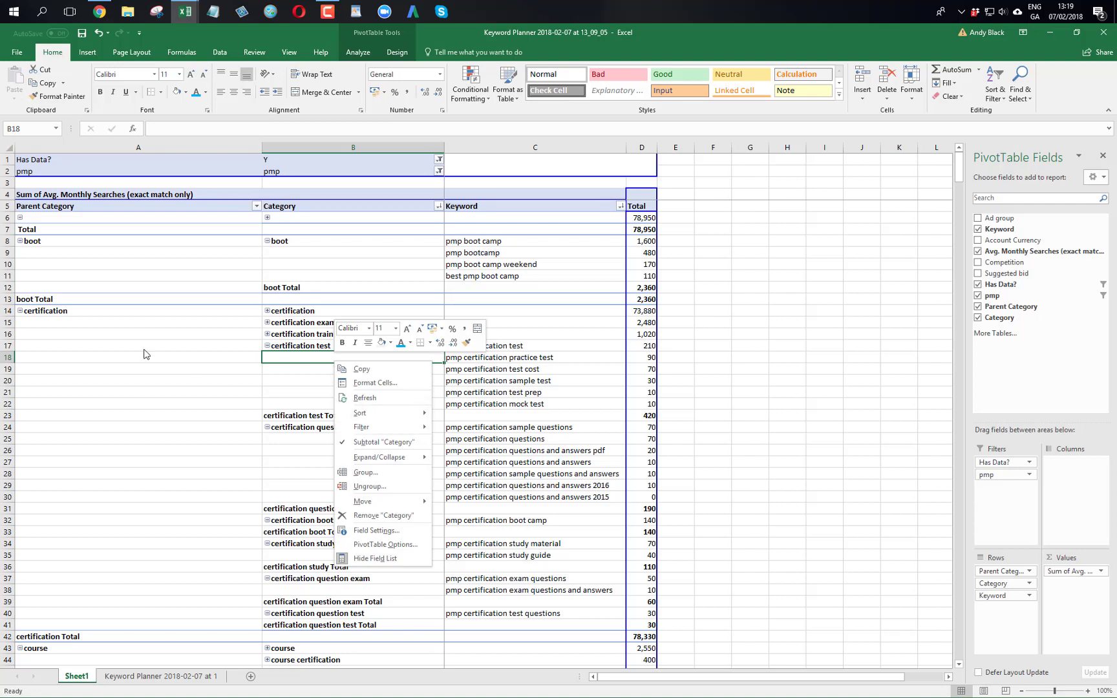
{"action": "right_click", "coordinate": [166, 313]}
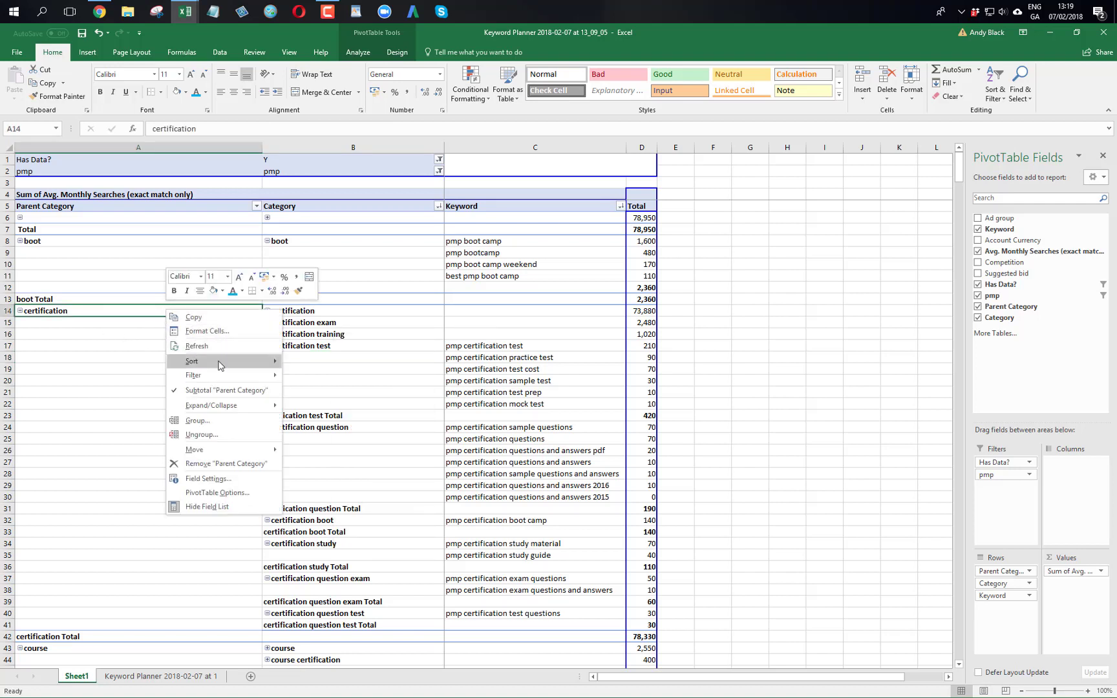
{"action": "mouse_move", "coordinate": [219, 362]}
{"action": "left_click", "coordinate": [331, 391]}
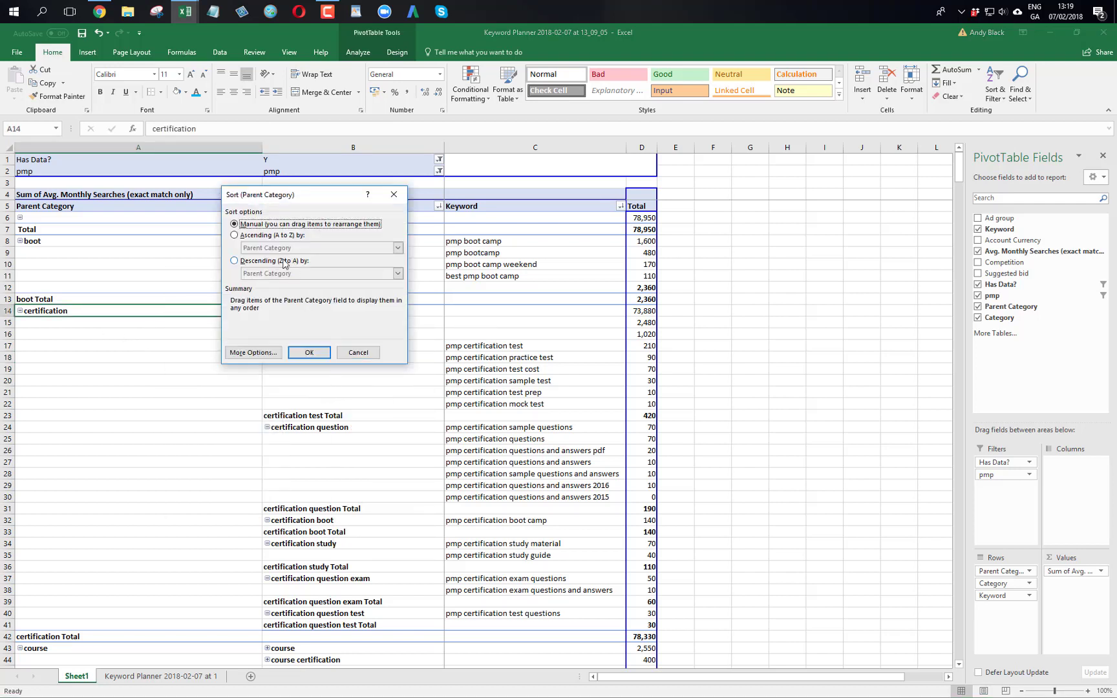
{"action": "left_click", "coordinate": [283, 261]}
{"action": "left_click", "coordinate": [289, 274]}
{"action": "left_click", "coordinate": [296, 294]}
{"action": "left_click", "coordinate": [309, 352]}
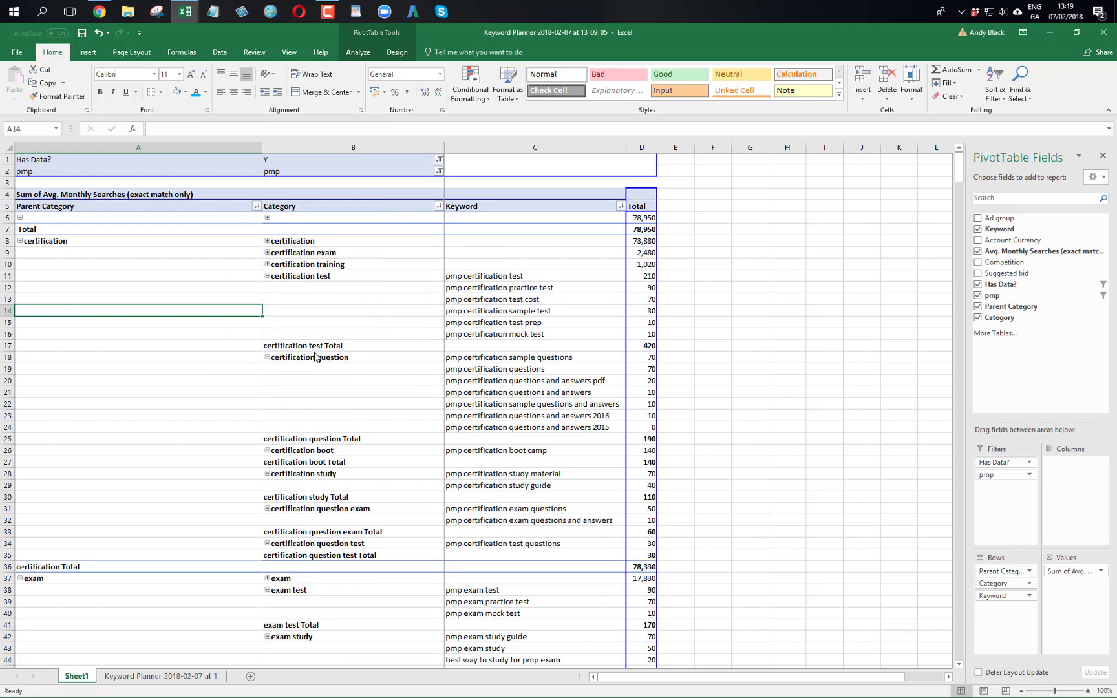
- Turn off the Parent Category subtotals and collapse the entire Category field
{"action": "right_click", "coordinate": [150, 229]}
{"action": "left_click", "coordinate": [194, 308]}
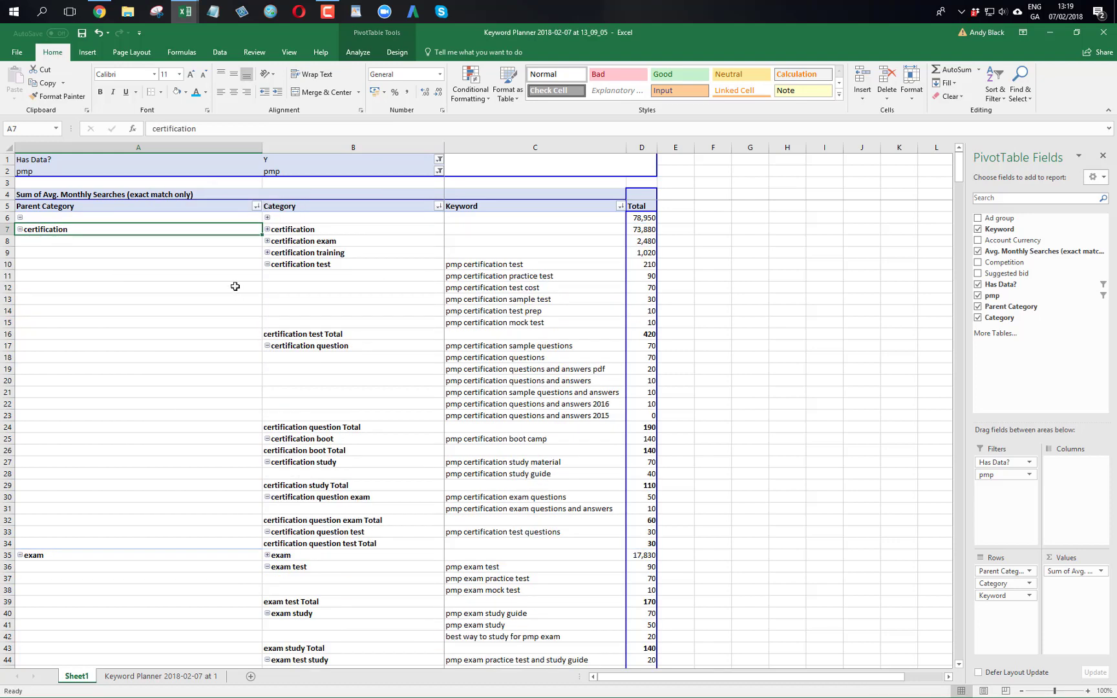
{"action": "right_click", "coordinate": [305, 230]}
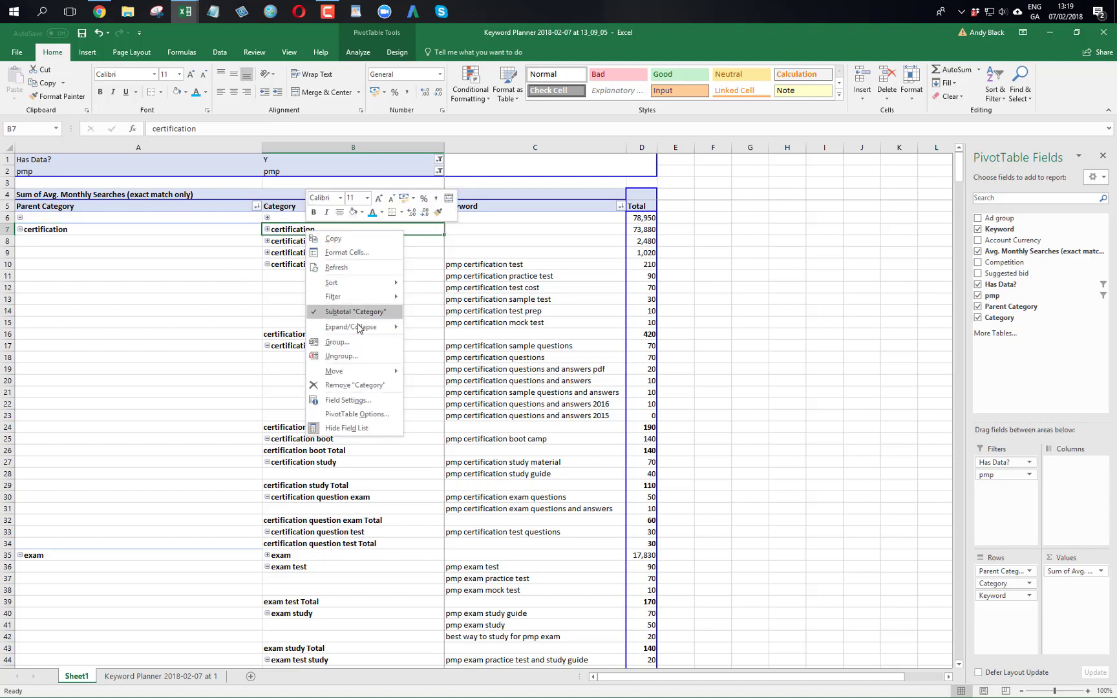
{"action": "mouse_move", "coordinate": [362, 328]}
{"action": "left_click", "coordinate": [453, 370]}
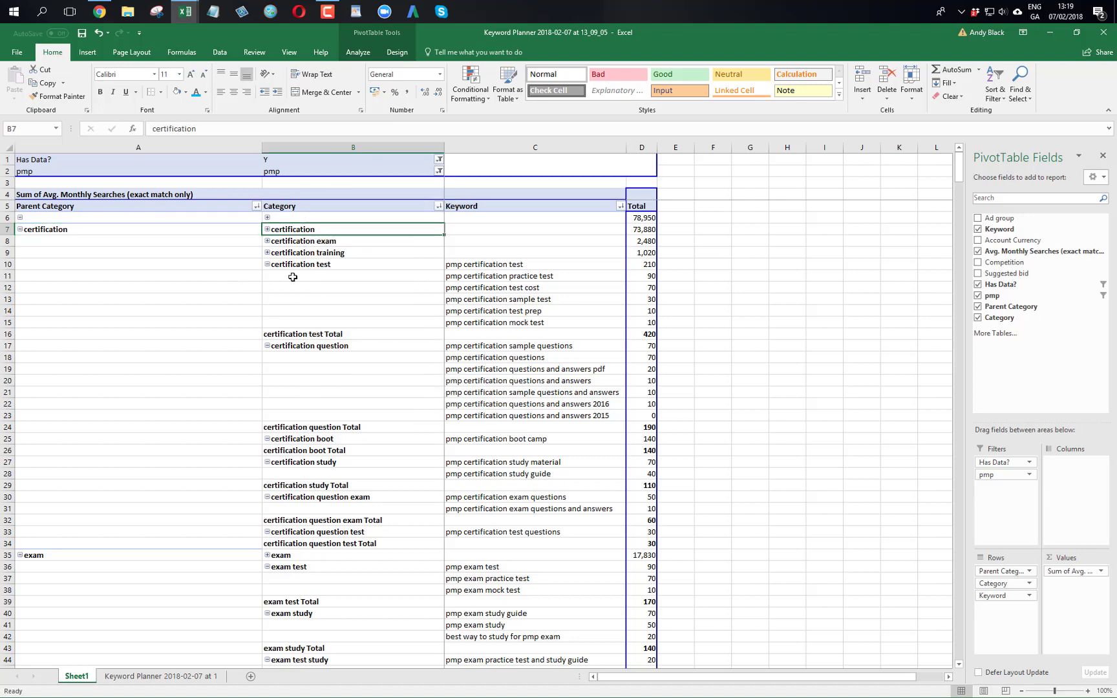
- Collapse the entire Parent Category field and look over the parent categories and the certification total
{"action": "right_click", "coordinate": [195, 217]}
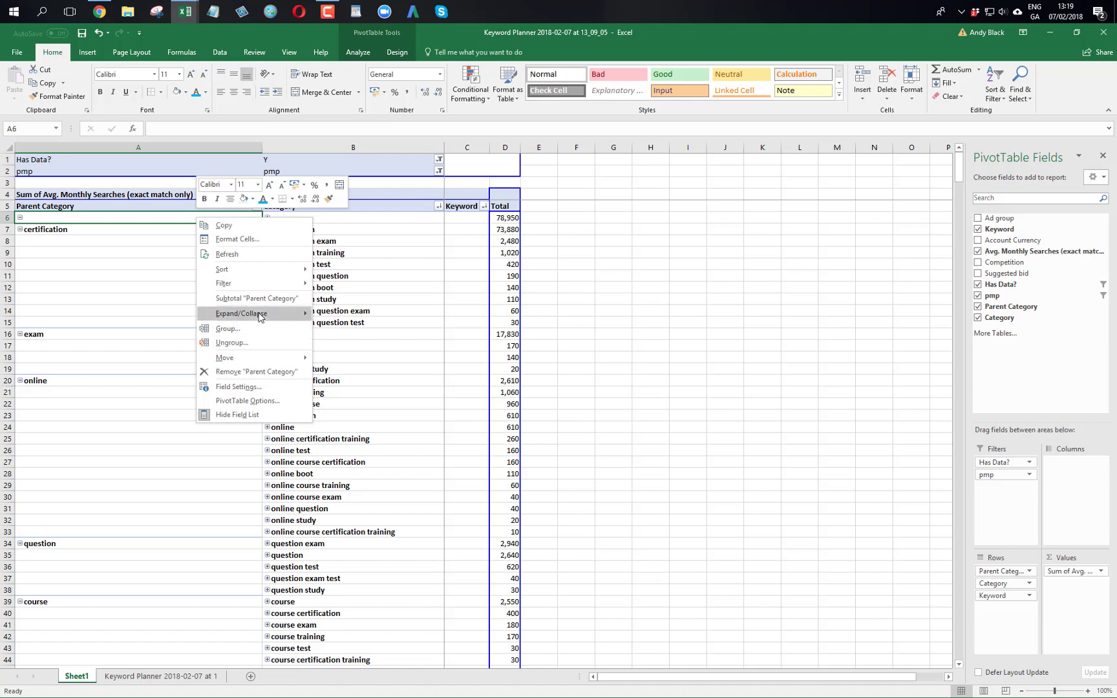
{"action": "mouse_move", "coordinate": [262, 323]}
{"action": "left_click", "coordinate": [345, 363]}
{"action": "left_click", "coordinate": [129, 292]}
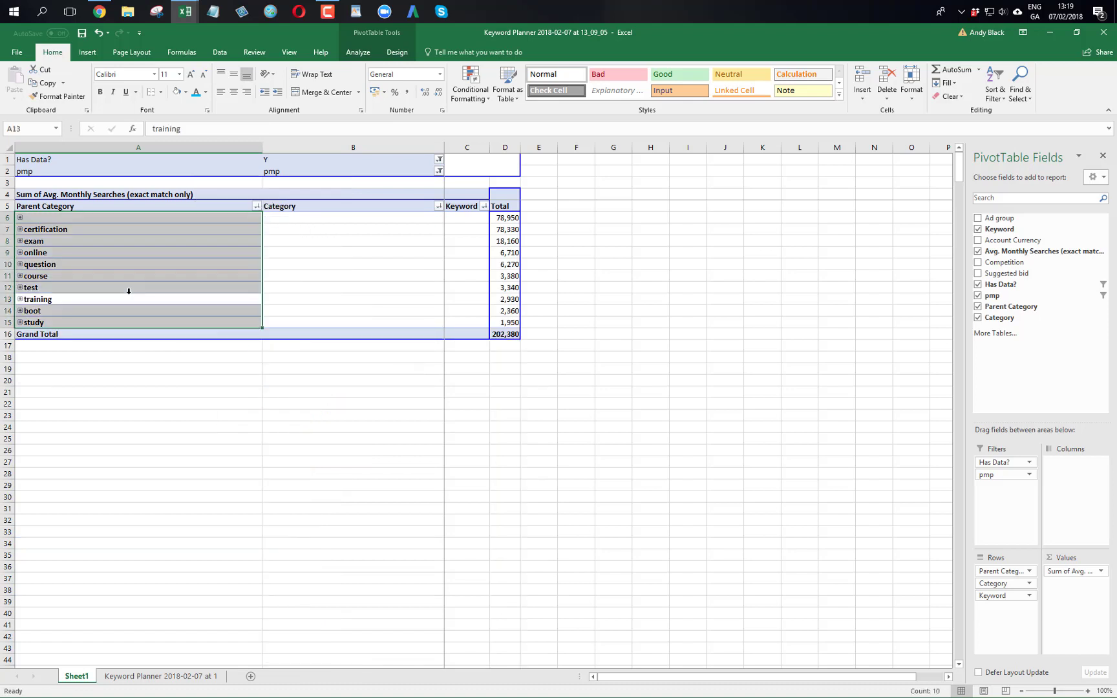
{"action": "left_click", "coordinate": [94, 232]}
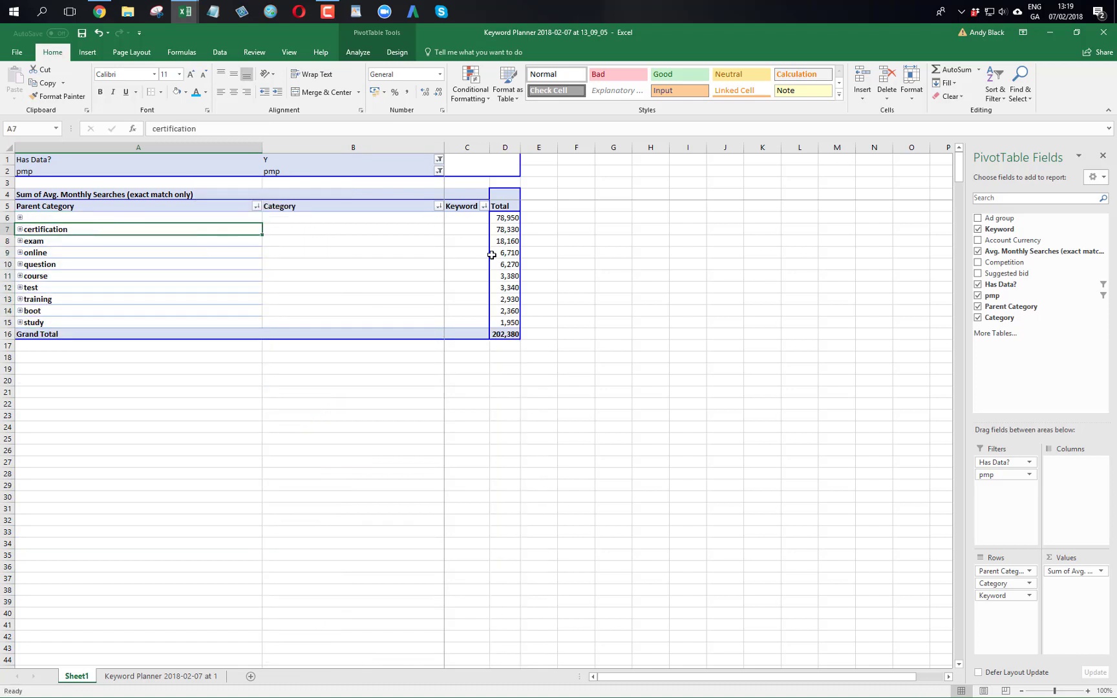
{"action": "left_click", "coordinate": [508, 230]}
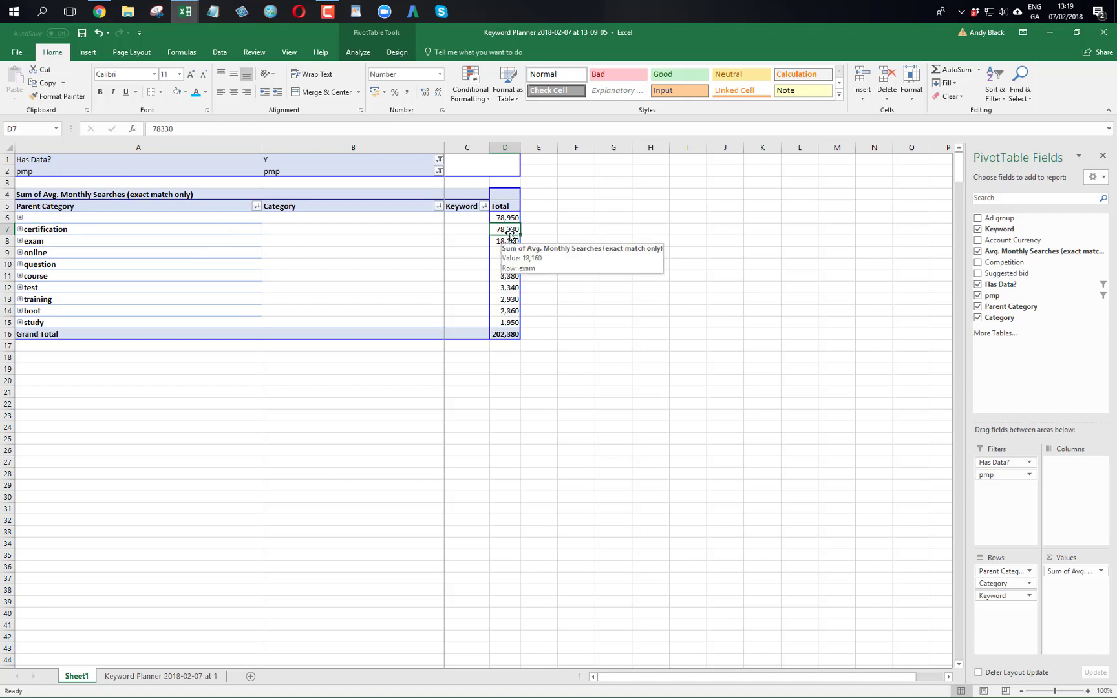
- Expand the certification parent category and its certification category to review the keywords inside
{"action": "left_click", "coordinate": [20, 230]}
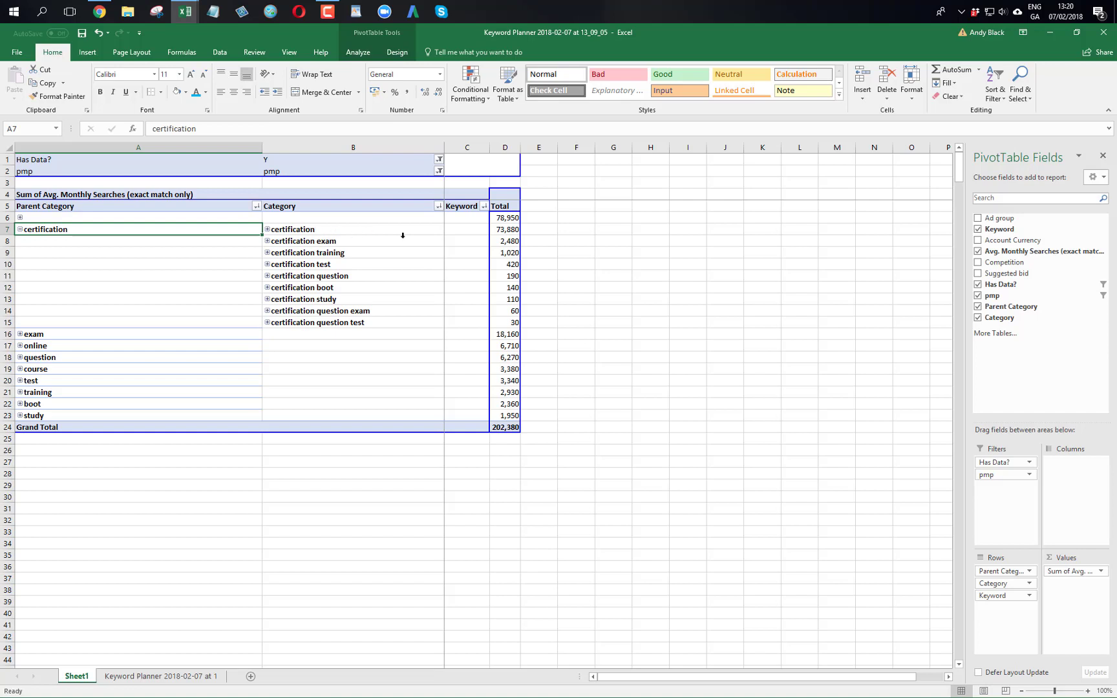
{"action": "left_click", "coordinate": [269, 230]}
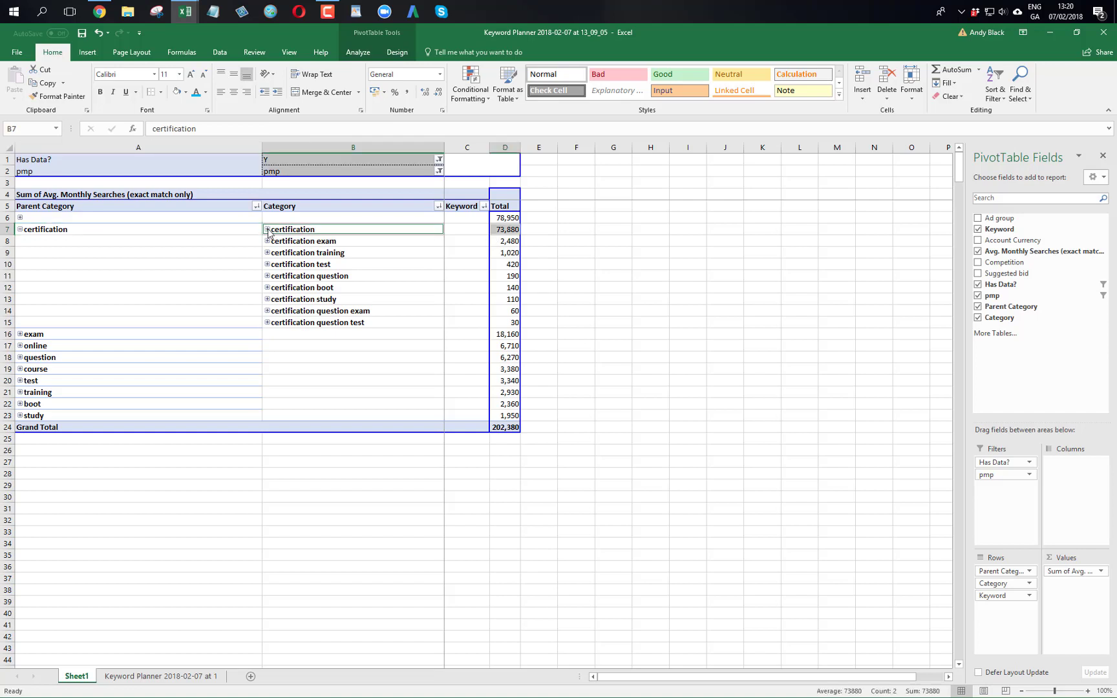
{"action": "left_click", "coordinate": [268, 231]}
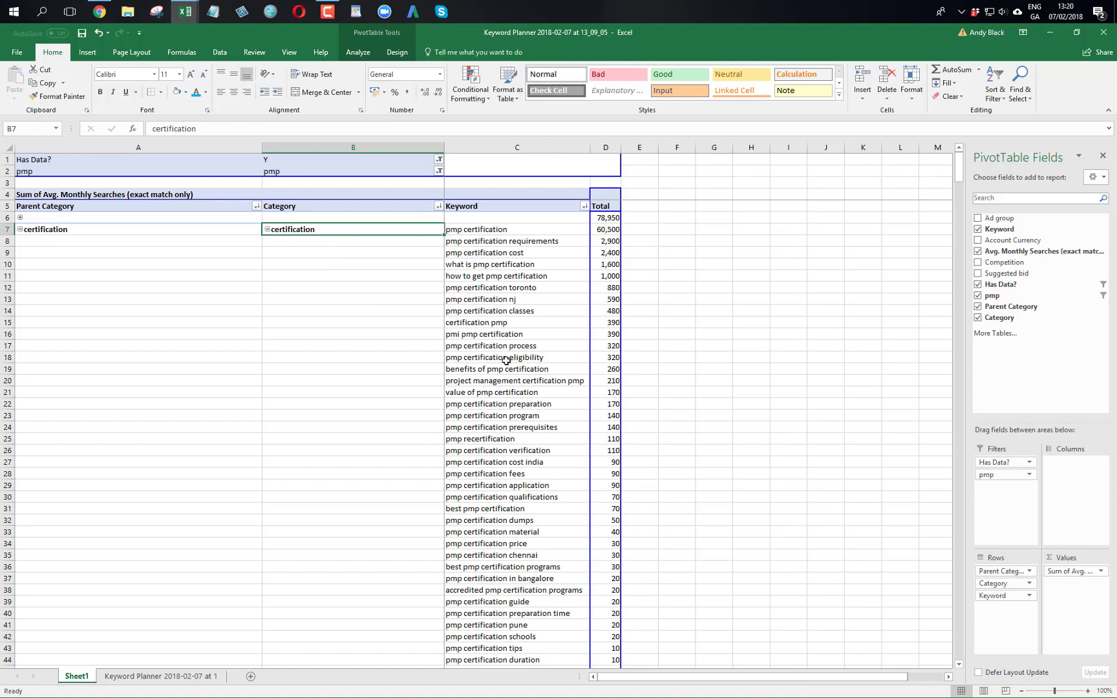
- Look through the keywords in the certification category and collapse that category
{"action": "scroll", "coordinate": [512, 424], "scroll_direction": "down", "scroll_amount": 5}
{"action": "scroll", "coordinate": [512, 425], "scroll_direction": "up", "scroll_amount": 5}
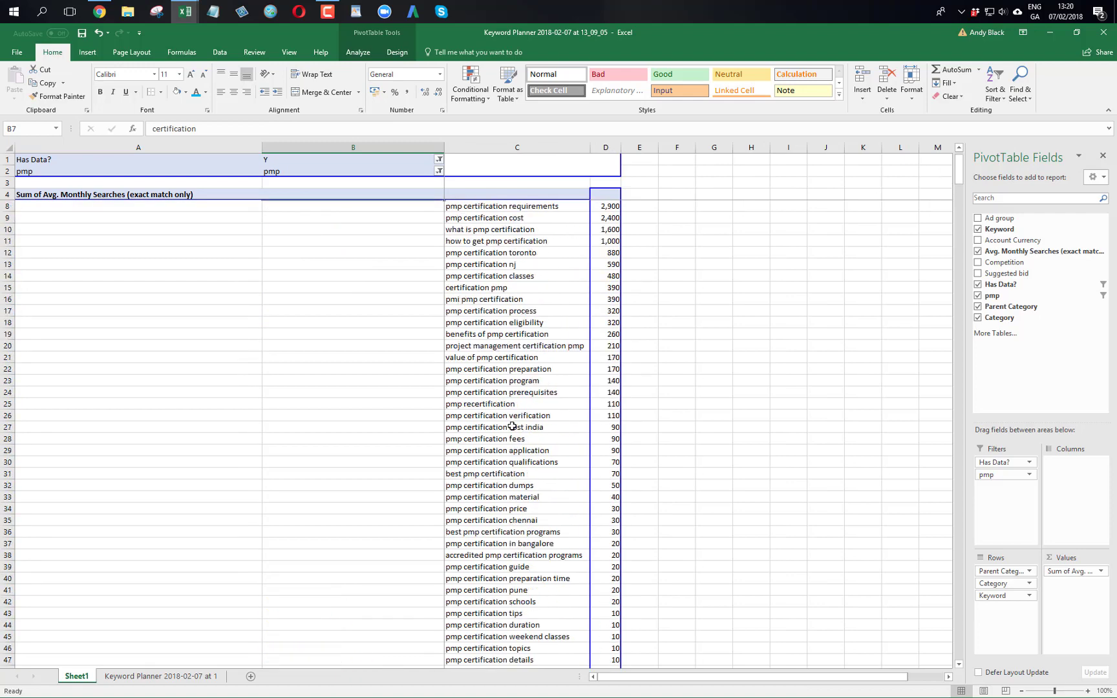
{"action": "left_click", "coordinate": [268, 231]}
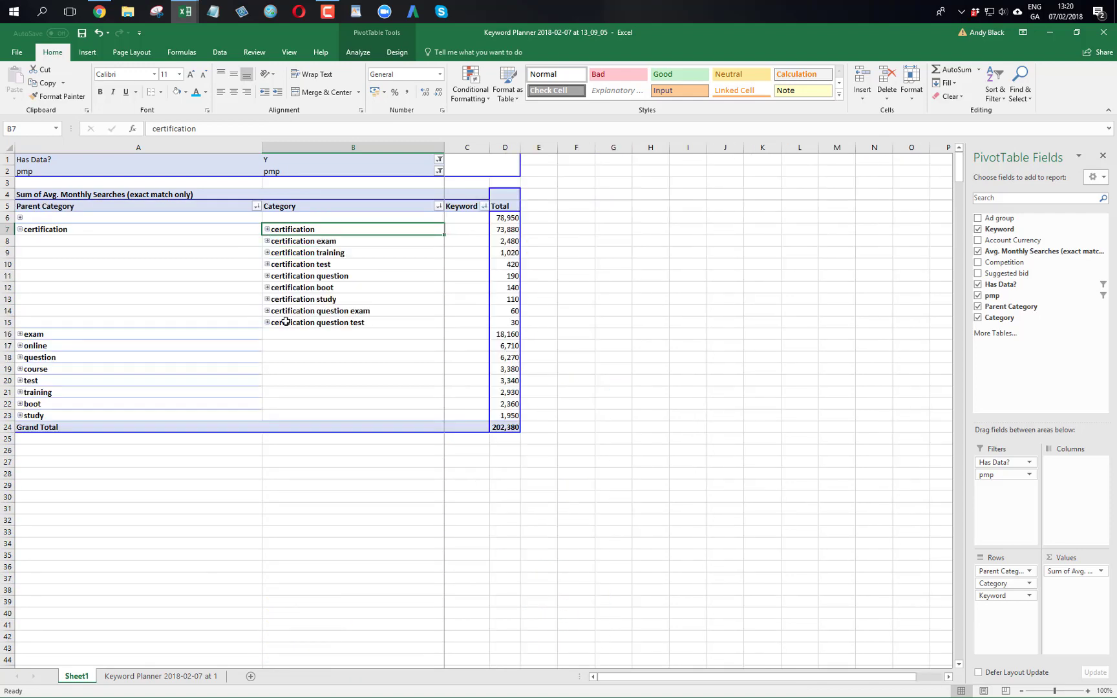
- Expand the question parent category to review its categories, collapse it again and check its total
{"action": "left_click", "coordinate": [20, 358]}
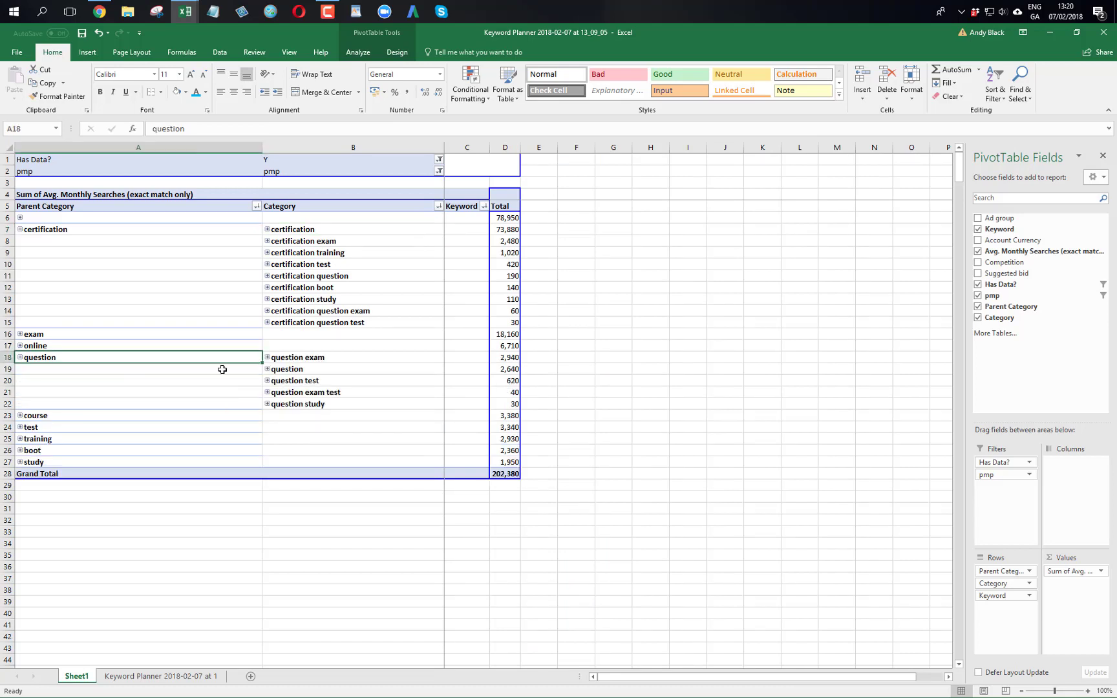
{"action": "left_click", "coordinate": [20, 358]}
{"action": "left_click", "coordinate": [511, 357]}
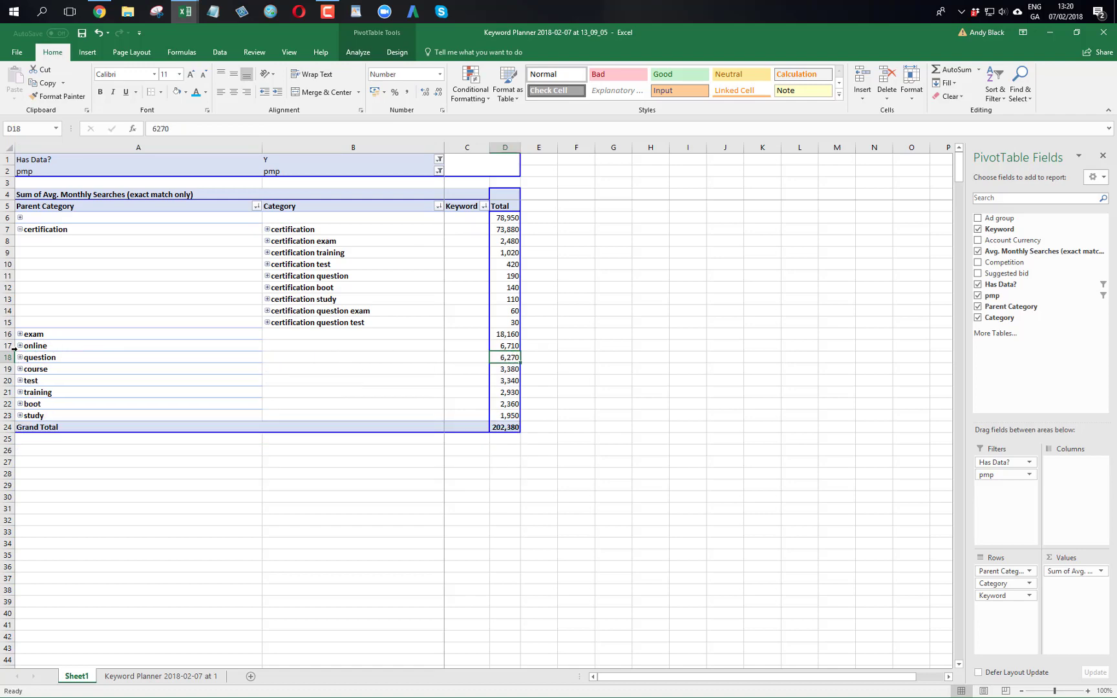
- On the Keyword Planner sheet, enter "question" as the heading in cell K1, ahead of the other keyword columns
{"action": "left_click", "coordinate": [132, 676]}
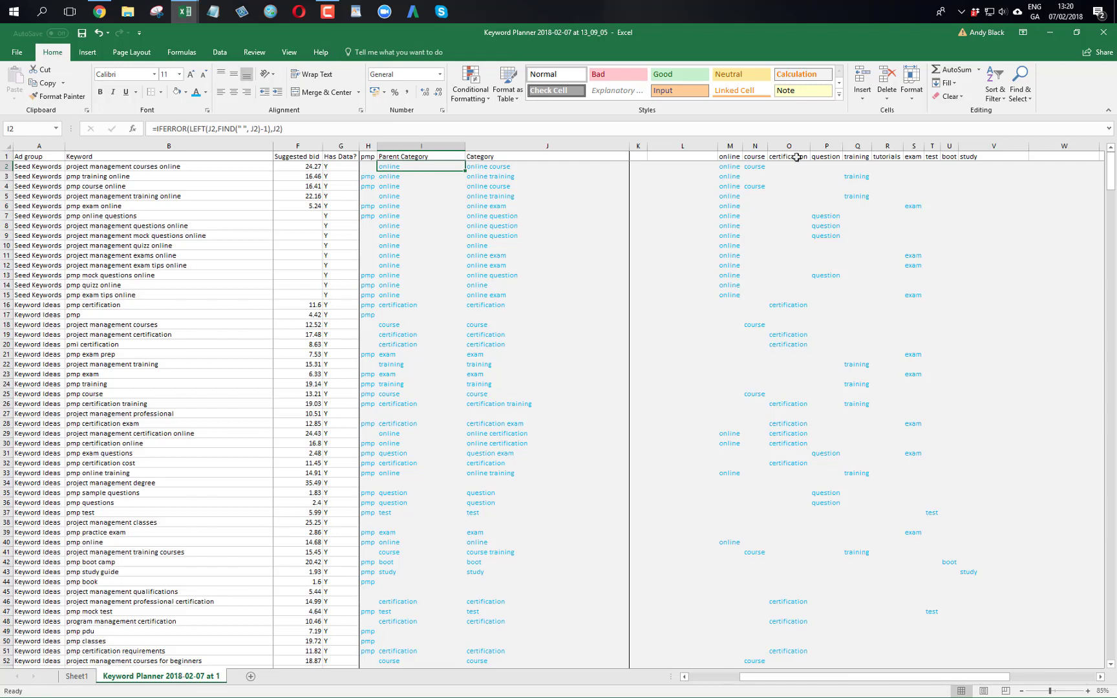
{"action": "left_click", "coordinate": [684, 157]}
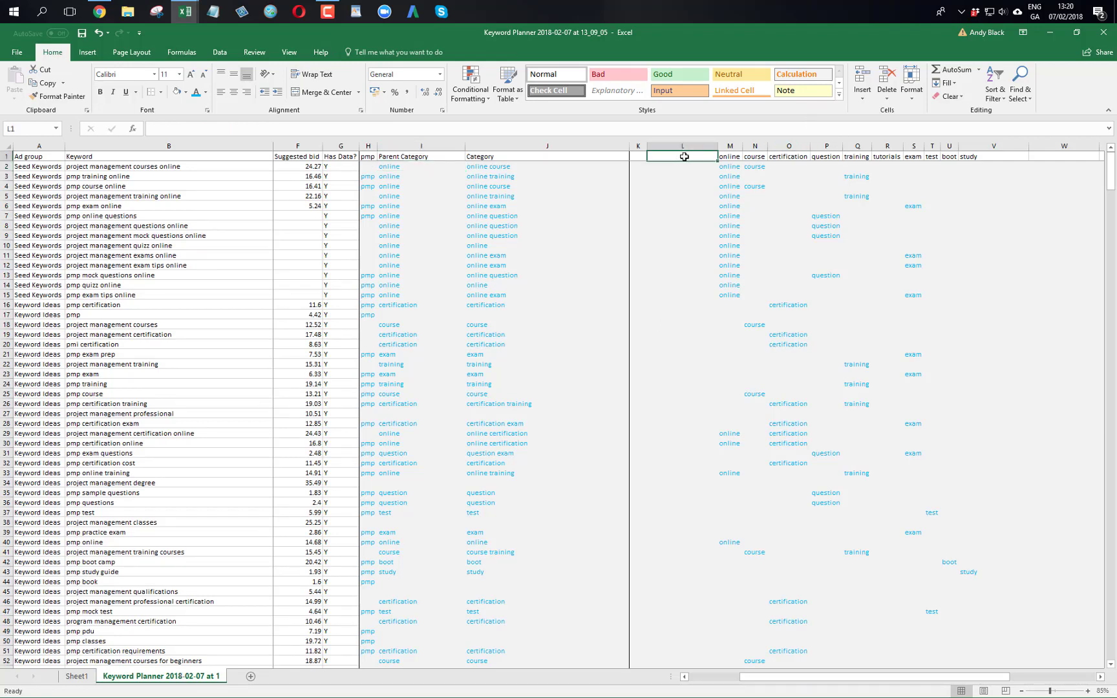
{"action": "key", "text": "Left"}
{"action": "type", "text": "q"}
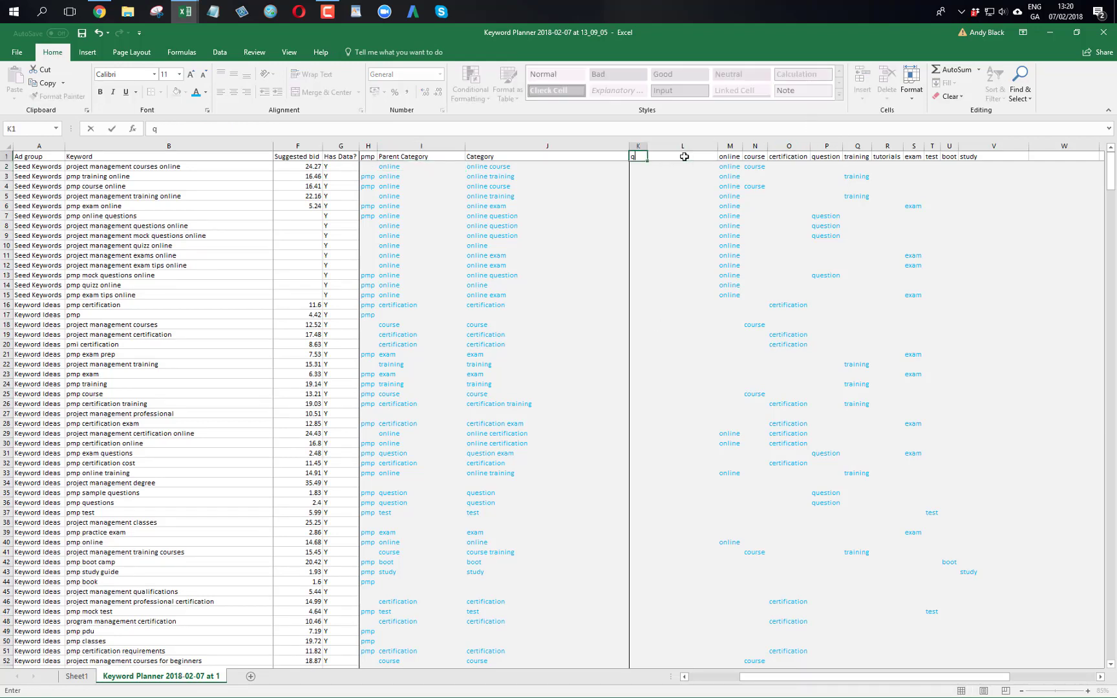
{"action": "key", "text": "Return"}
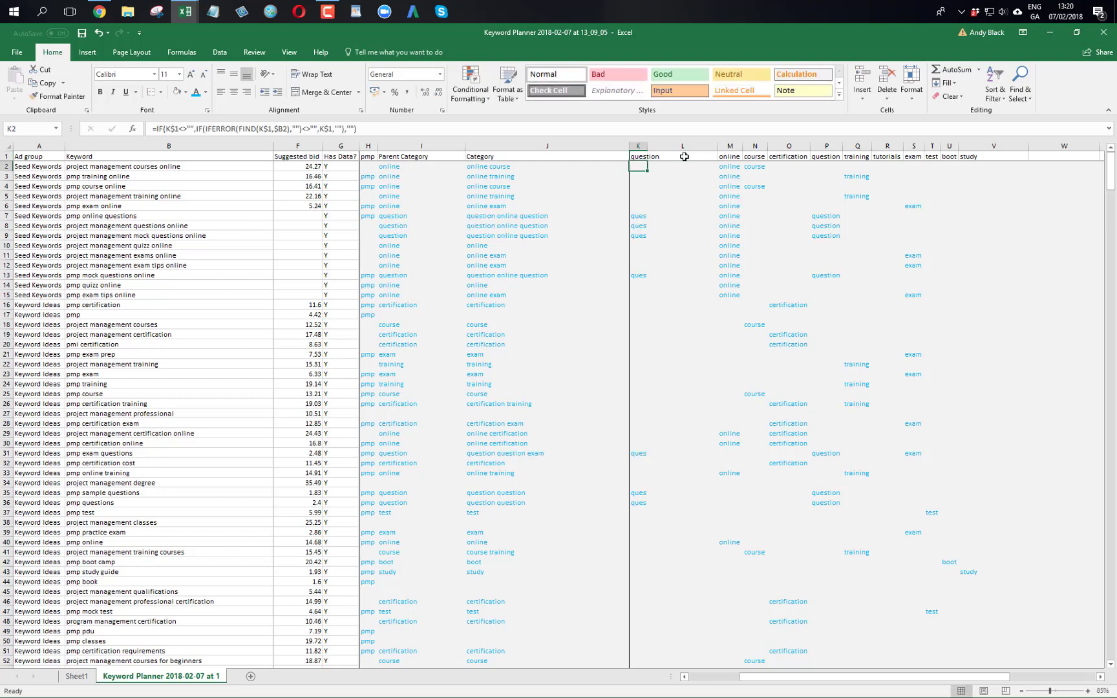
- Delete the duplicate question heading in cell P1 and check the Category and Parent Category formulas
{"action": "key", "text": "Up"}
{"action": "key", "text": "Right"}
{"action": "key", "text": "Right"}
{"action": "key", "text": "Right"}
{"action": "key", "text": "Right"}
{"action": "key", "text": "Right"}
{"action": "key", "text": "Right"}
{"action": "key", "text": "Left"}
{"action": "key", "text": "Delete"}
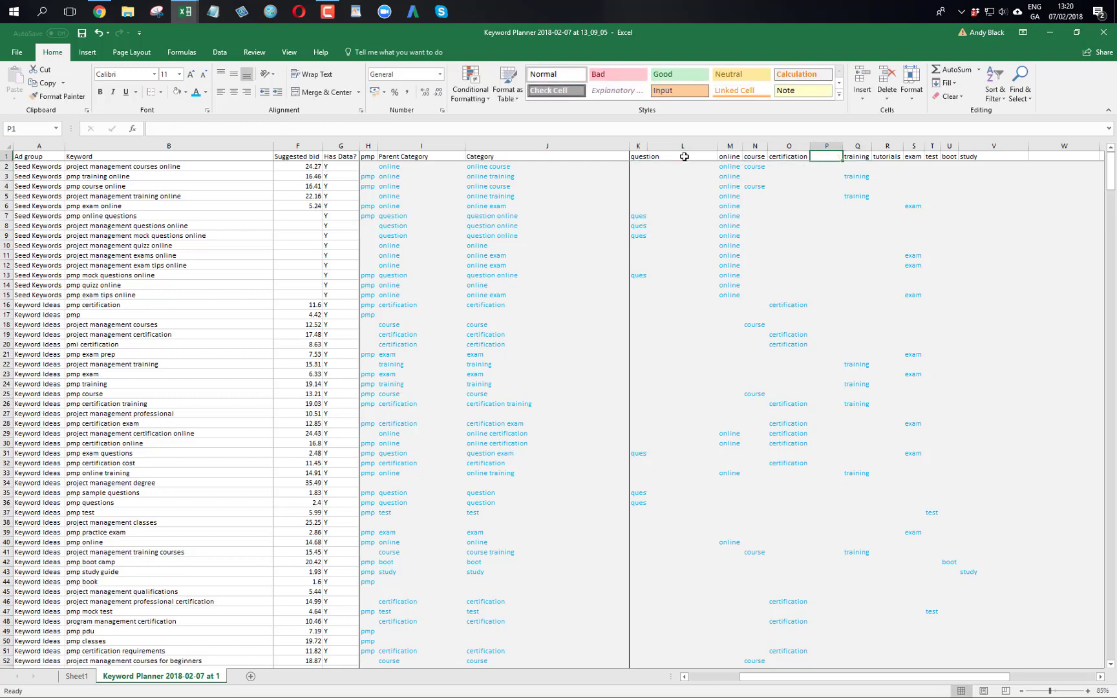
{"action": "left_click", "coordinate": [486, 205]}
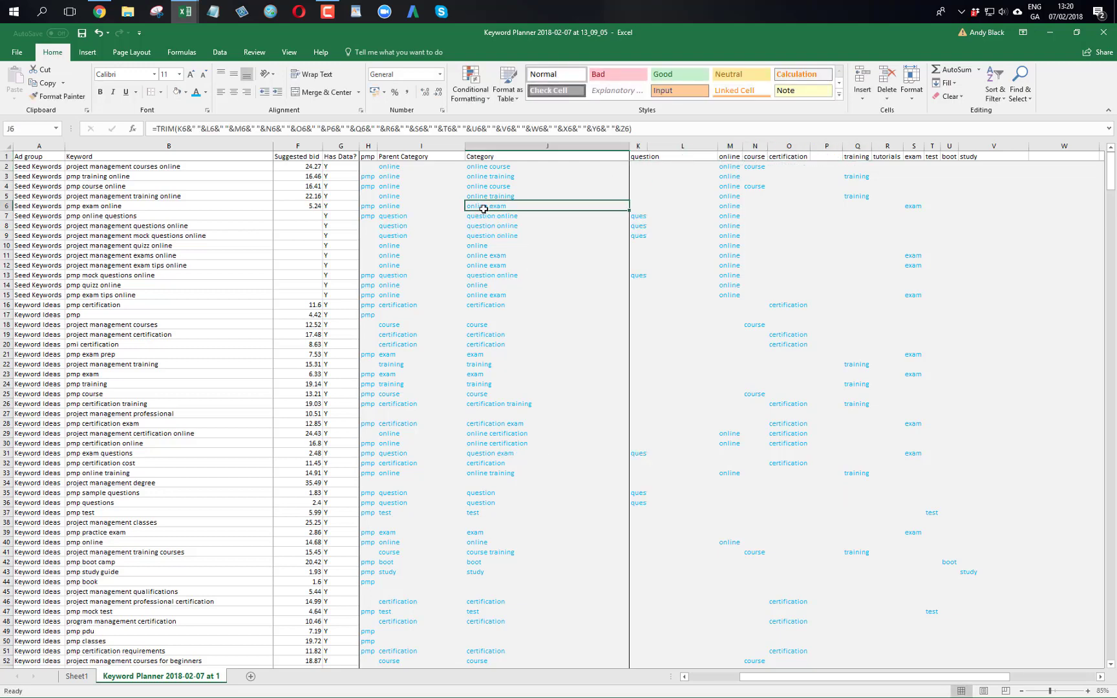
{"action": "left_click", "coordinate": [417, 216]}
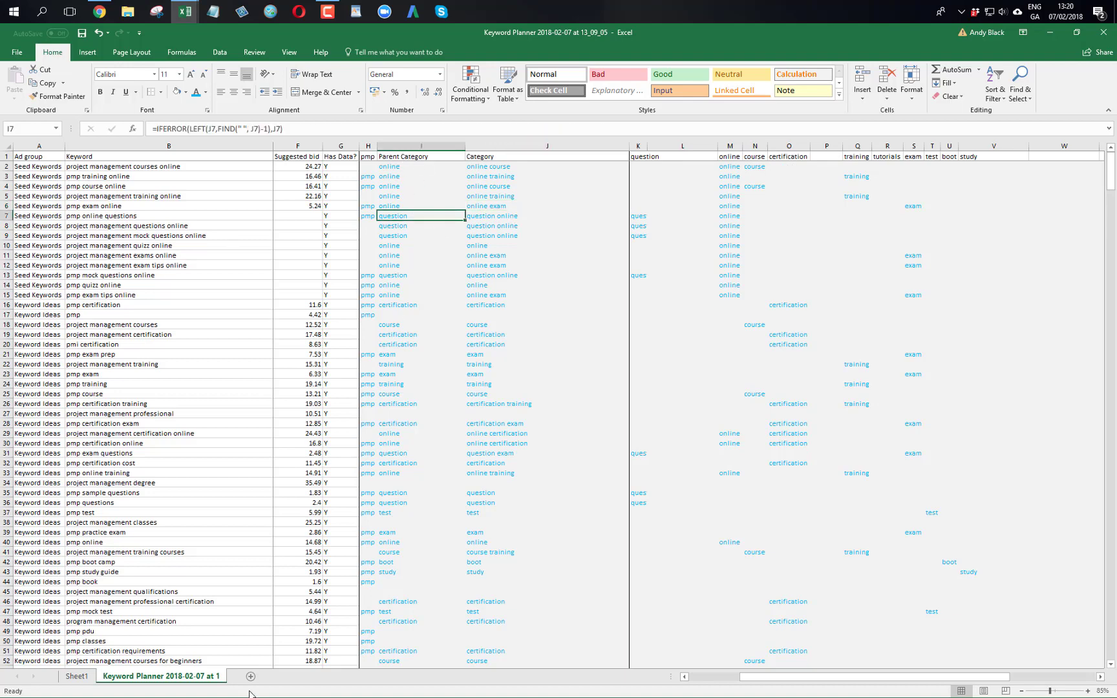
- Return to Sheet1 and refresh the PivotTable
{"action": "left_click", "coordinate": [76, 676]}
{"action": "right_click", "coordinate": [129, 346]}
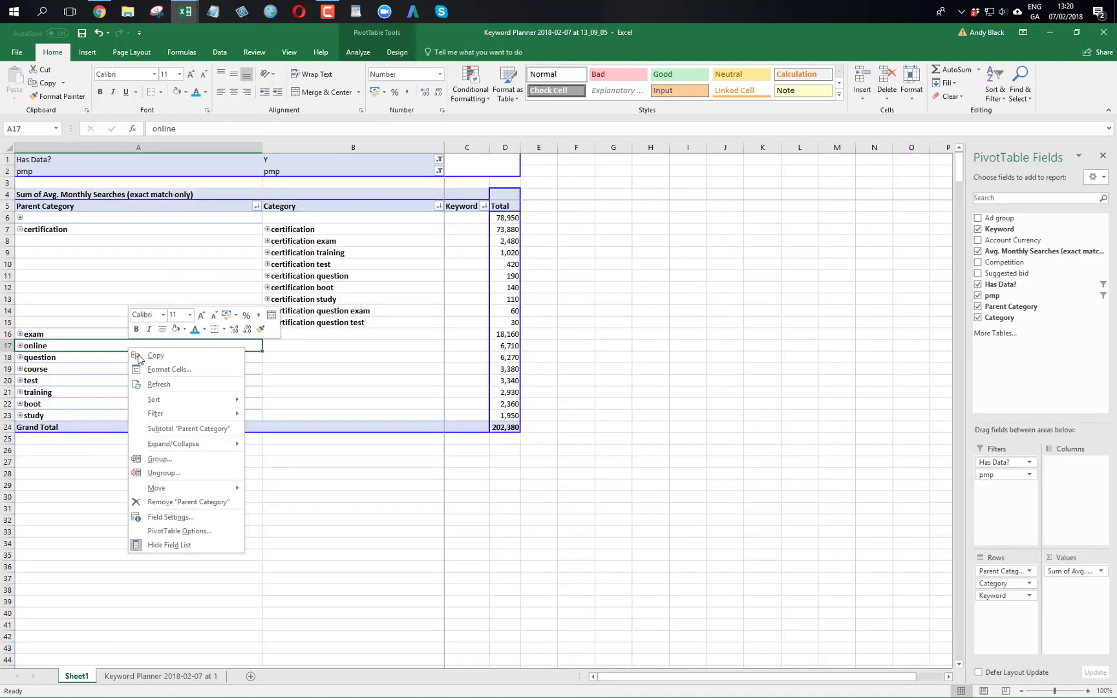
{"action": "left_click", "coordinate": [167, 386]}
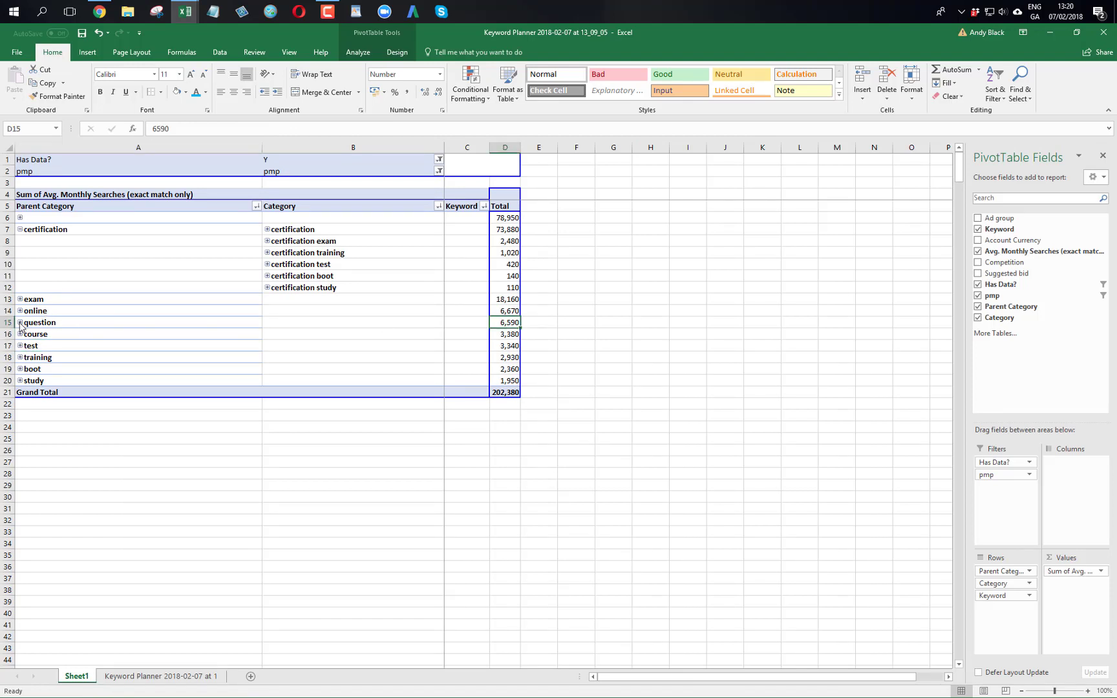
- Expand the question parent category and turn off the Category subtotals
{"action": "left_click", "coordinate": [20, 322]}
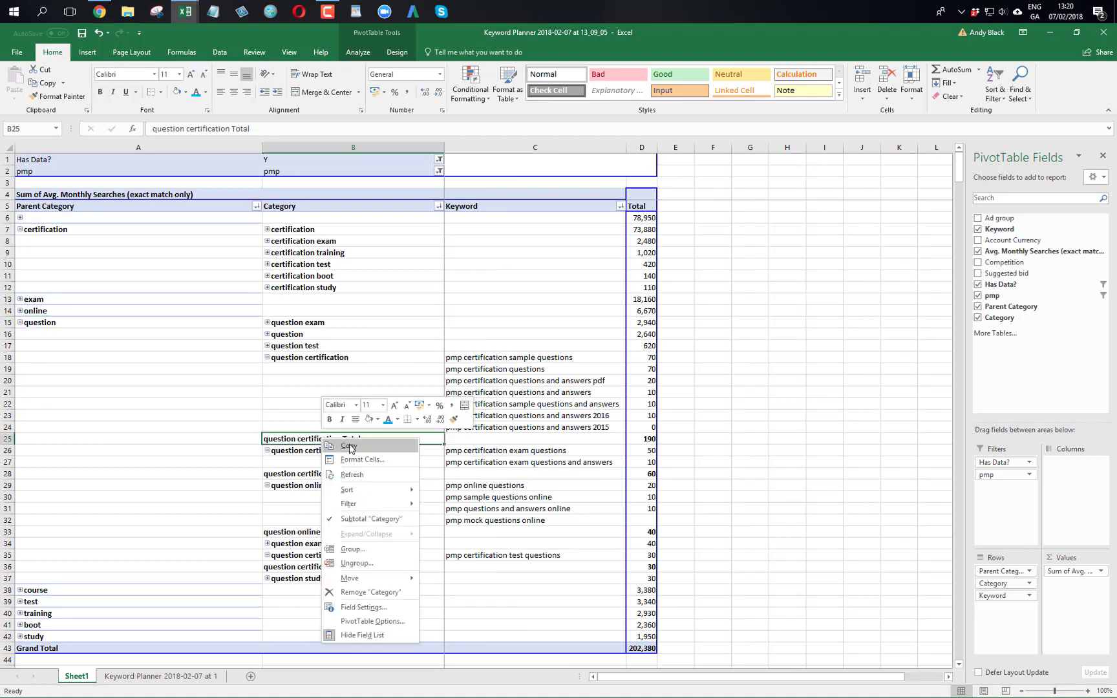
{"action": "right_click", "coordinate": [321, 440]}
{"action": "left_click", "coordinate": [370, 520]}
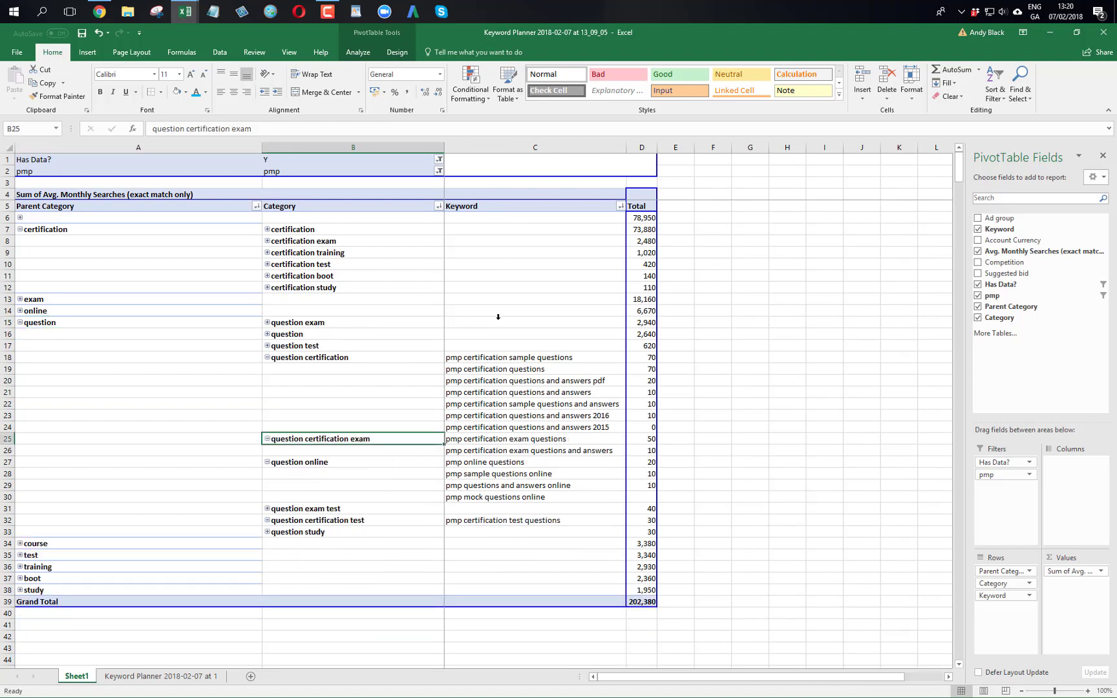
- Collapse the entire Category field in the PivotTable
{"action": "right_click", "coordinate": [354, 355]}
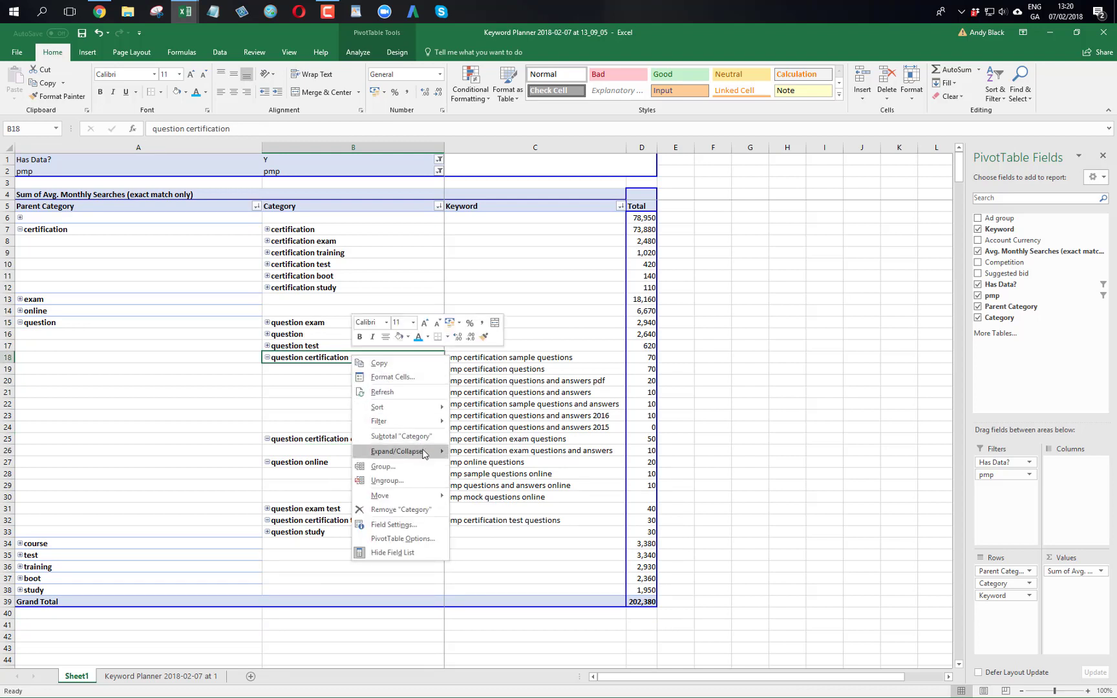
{"action": "mouse_move", "coordinate": [420, 452]}
{"action": "left_click", "coordinate": [486, 493]}
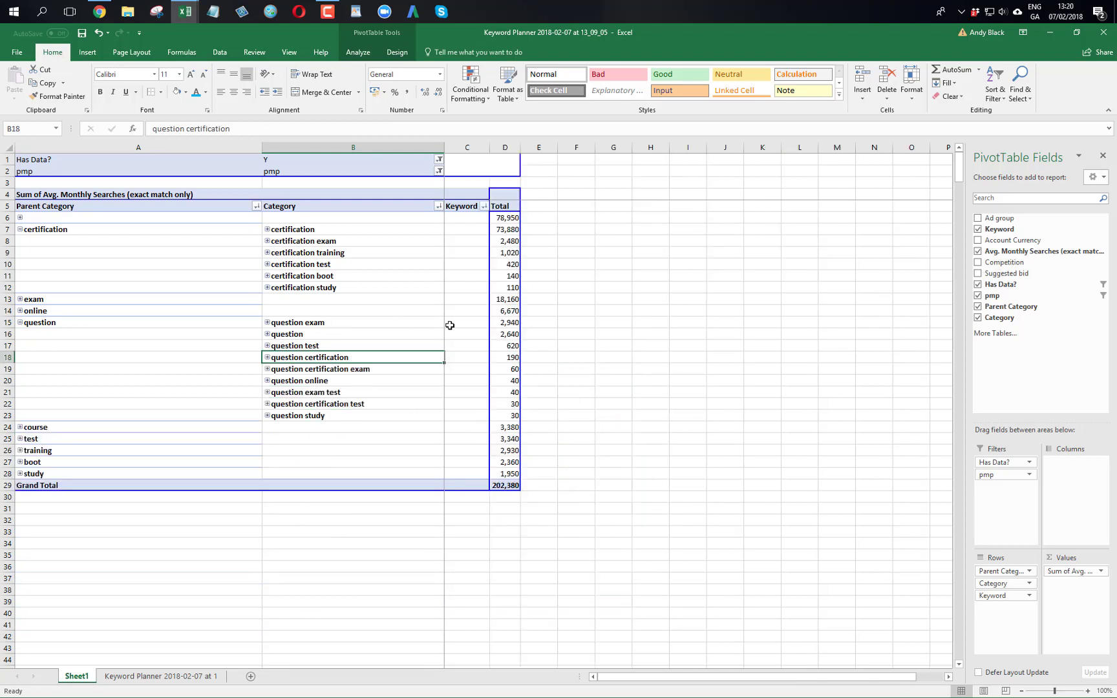
- Review the categories under the question parent, from question exam and question down to question study
{"action": "left_click", "coordinate": [328, 323]}
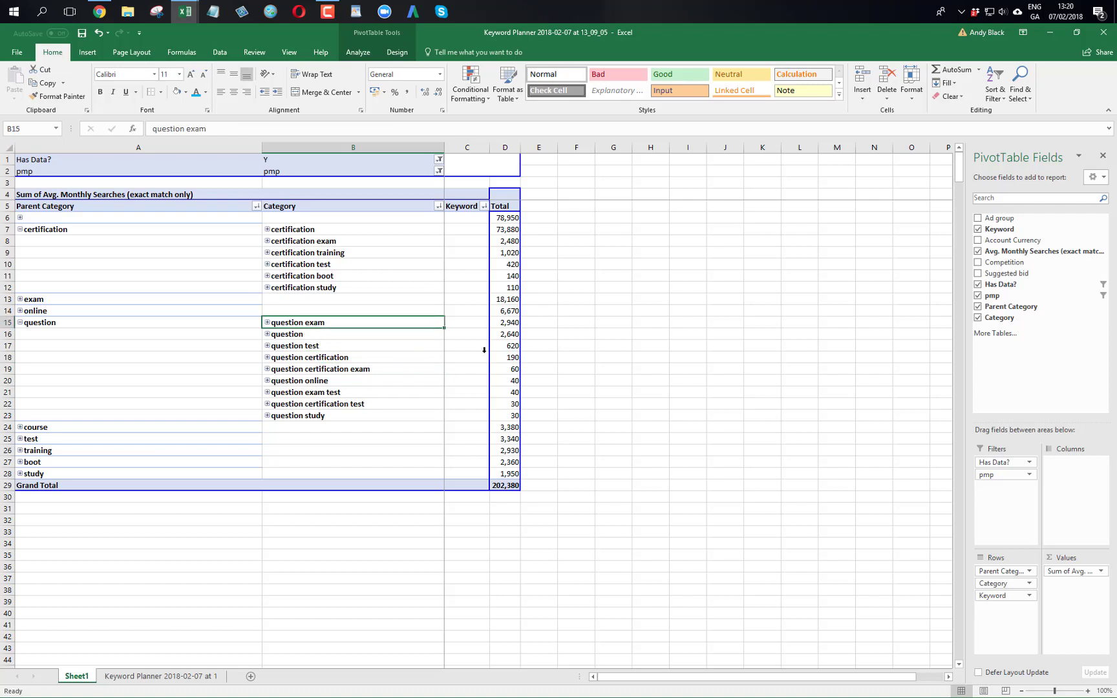
{"action": "left_click", "coordinate": [319, 333]}
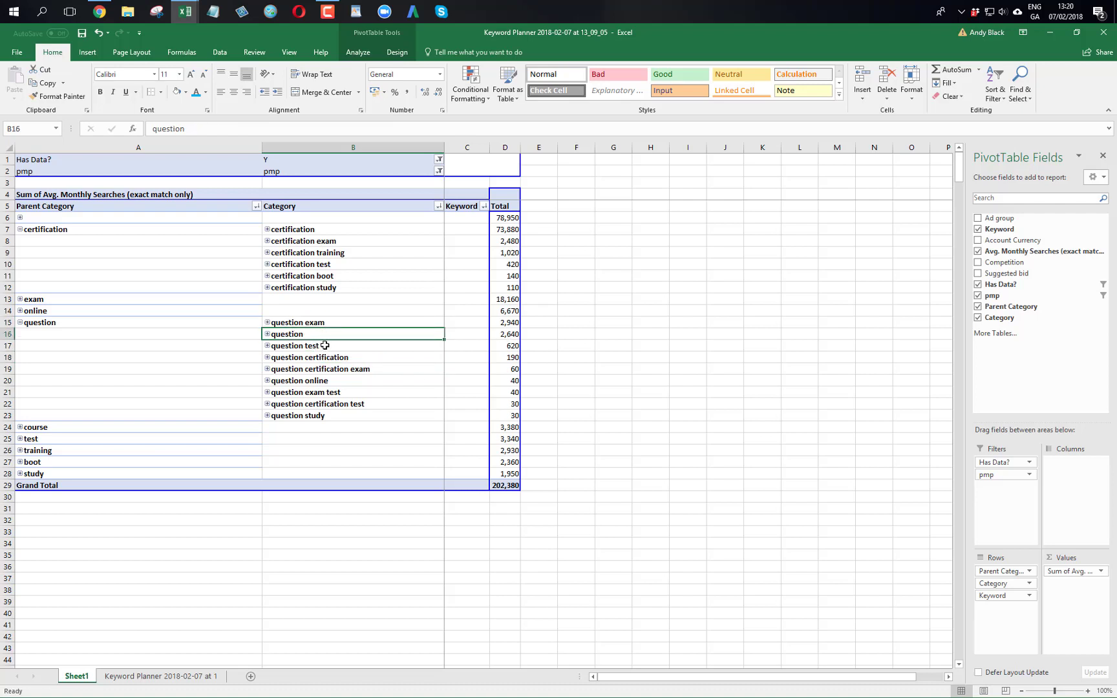
{"action": "left_click", "coordinate": [330, 347]}
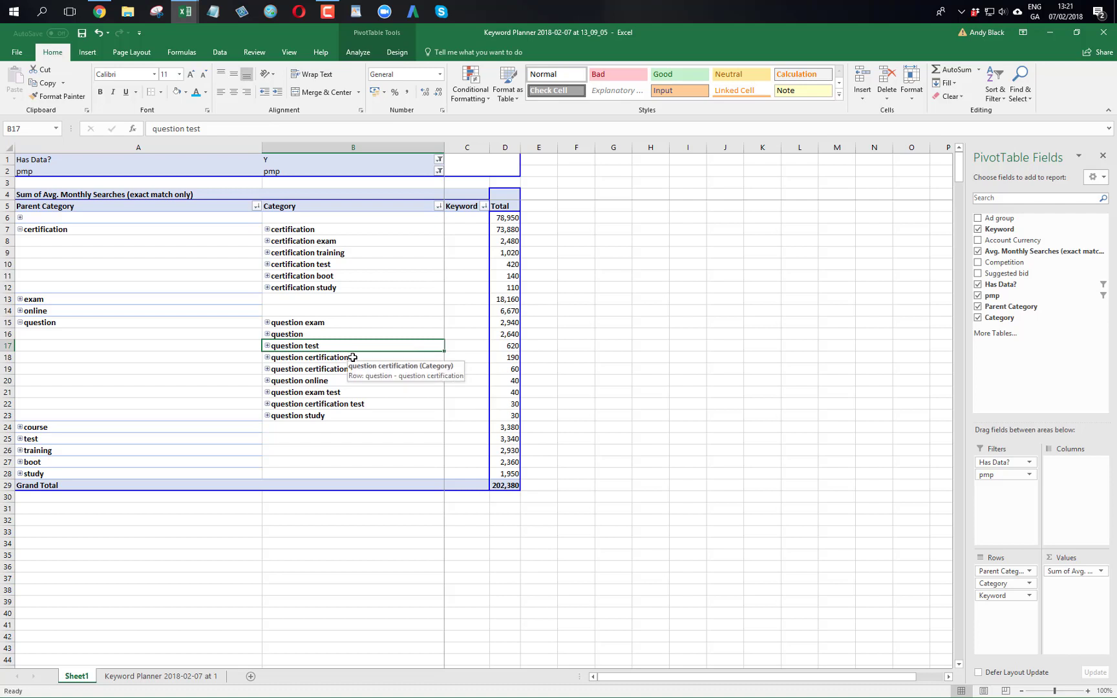
{"action": "left_click_drag", "start_coordinate": [366, 349], "coordinate": [365, 415]}
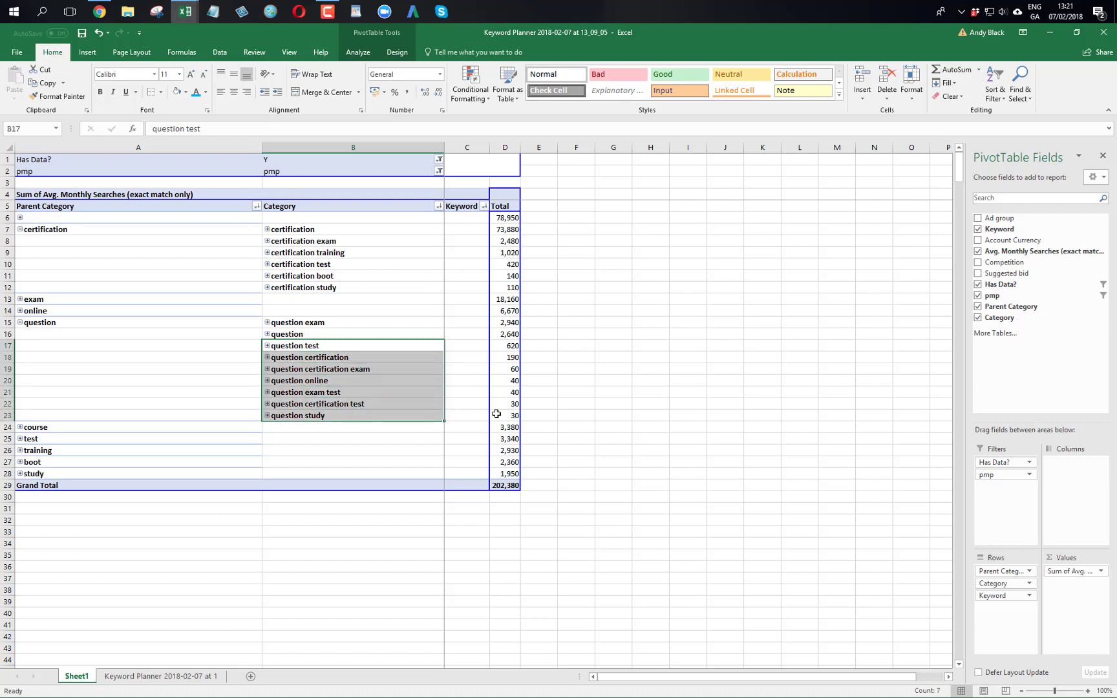
- Expand the question exam category and examine its free, sample, and questions and answers keywords
{"action": "left_click", "coordinate": [267, 322]}
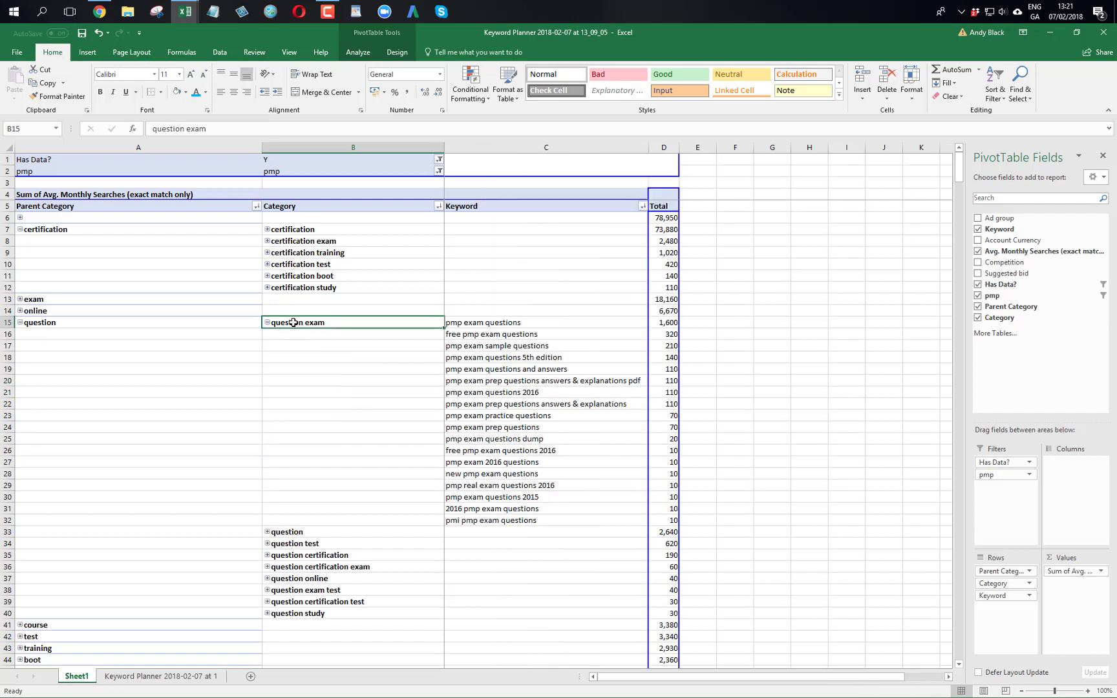
{"action": "left_click", "coordinate": [493, 334]}
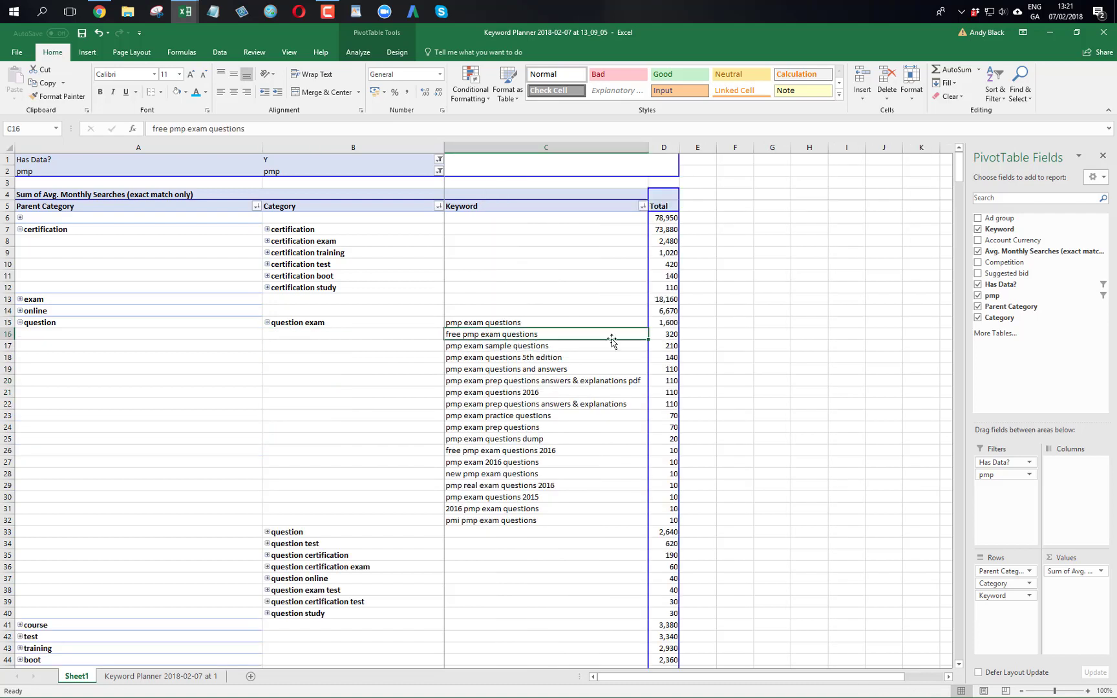
{"action": "left_click", "coordinate": [487, 450]}
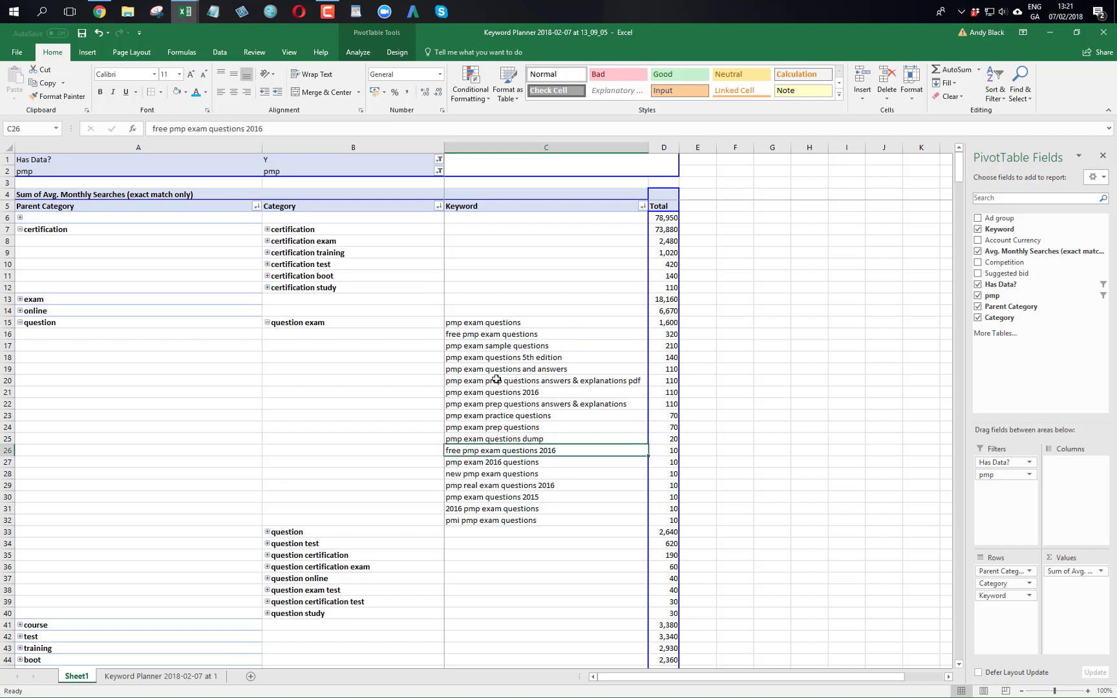
{"action": "left_click", "coordinate": [493, 346]}
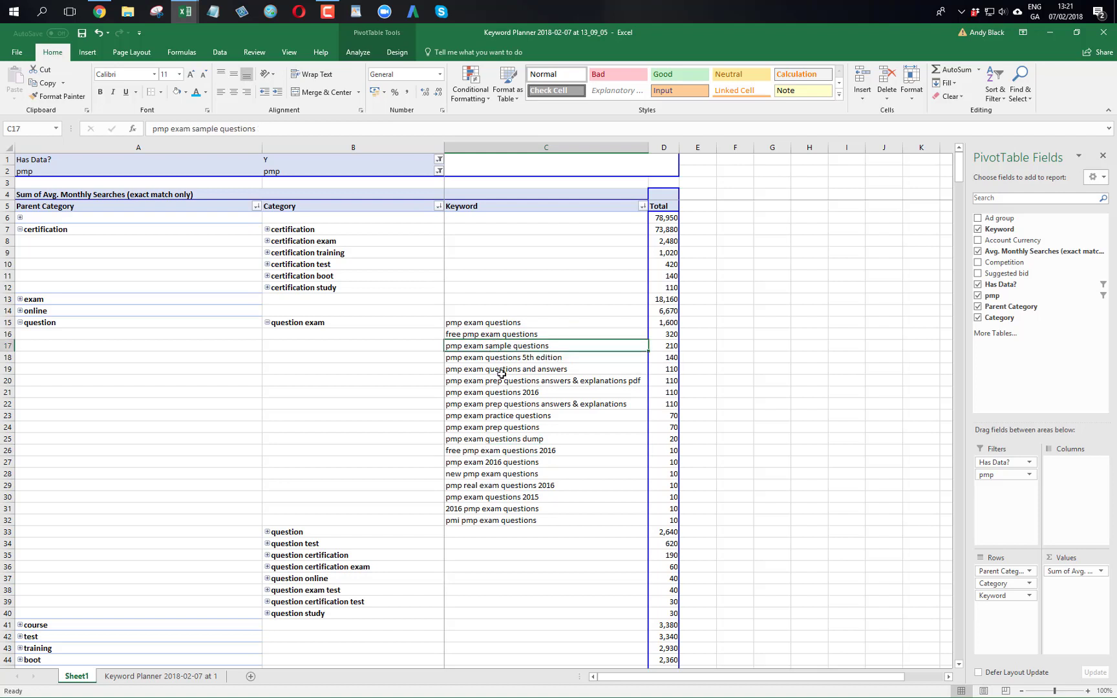
{"action": "left_click", "coordinate": [526, 370]}
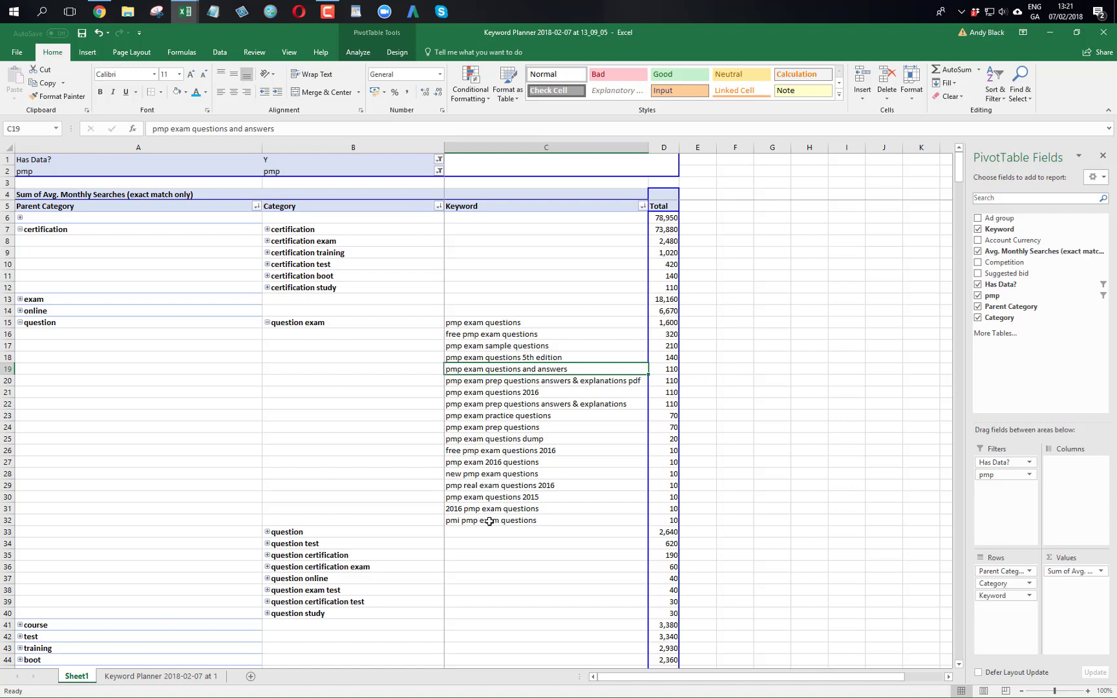
- Expand the question category and examine its time management and risk management keywords with their search volumes
{"action": "left_click", "coordinate": [267, 532]}
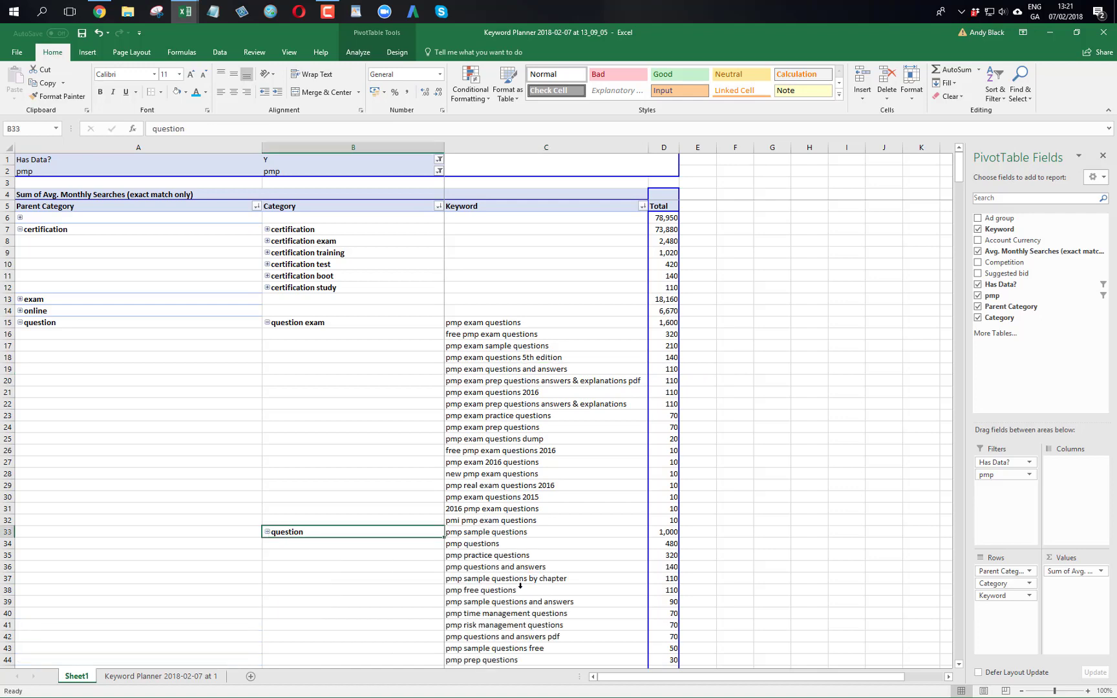
{"action": "scroll", "coordinate": [520, 569], "scroll_direction": "down", "scroll_amount": 6}
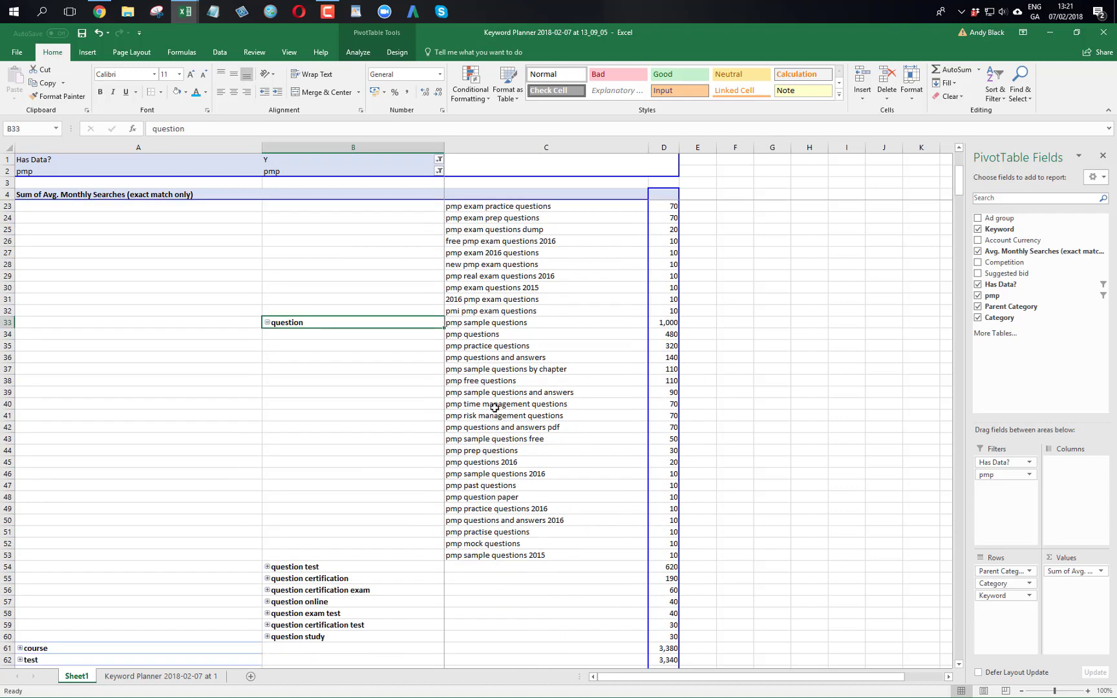
{"action": "left_click", "coordinate": [494, 406]}
{"action": "left_click", "coordinate": [496, 417]}
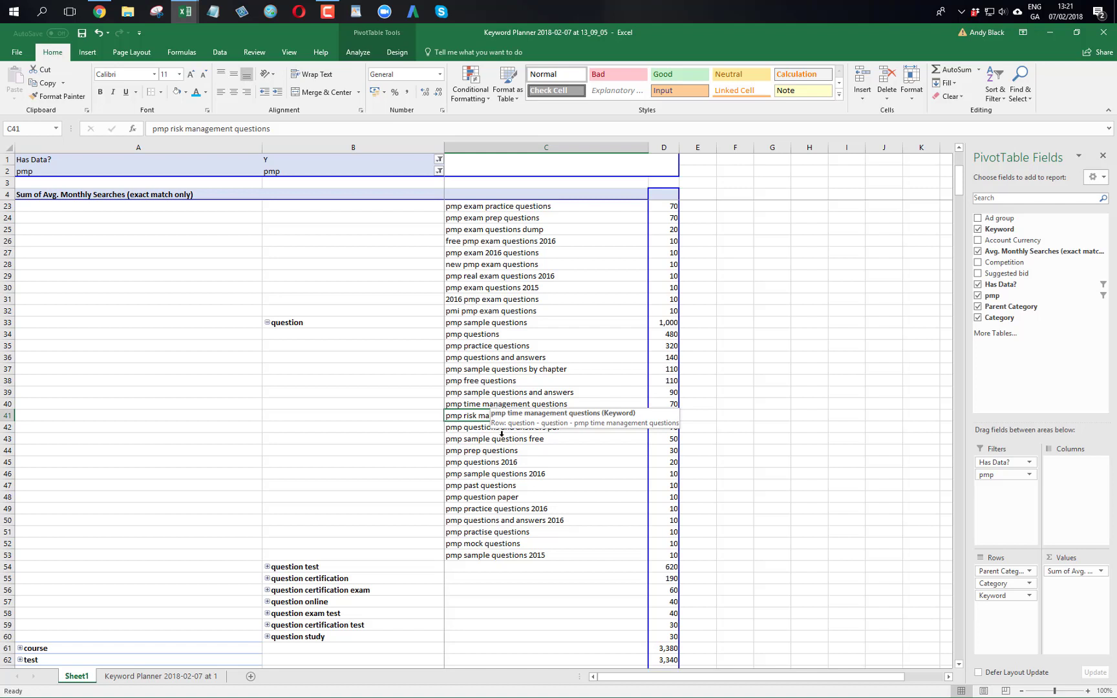
{"action": "scroll", "coordinate": [502, 434], "scroll_direction": "up", "scroll_amount": 1}
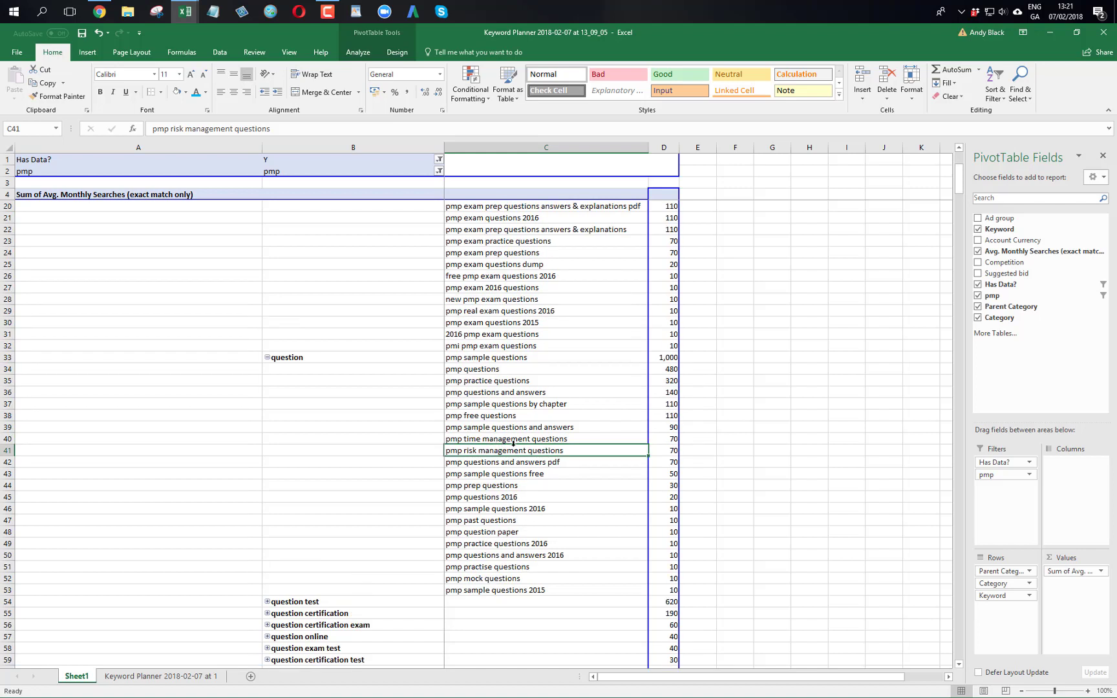
{"action": "left_click_drag", "start_coordinate": [660, 440], "coordinate": [661, 453]}
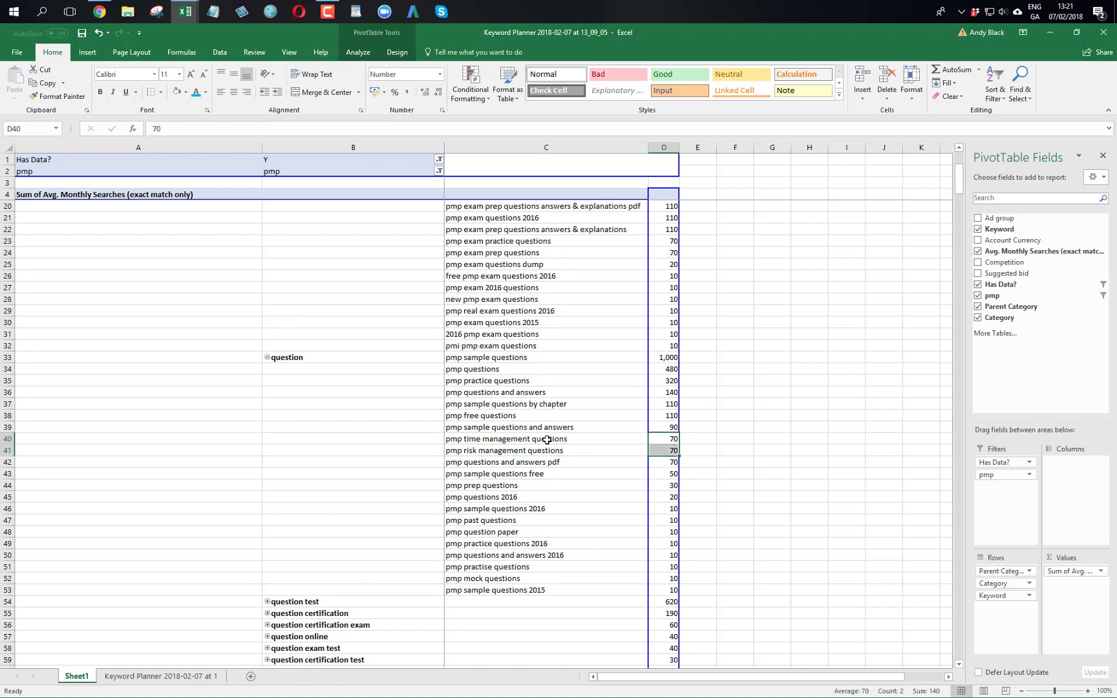
{"action": "left_click_drag", "start_coordinate": [547, 439], "coordinate": [547, 451]}
- Compare the keyword groups of the question exam and question categories, selecting all question exam keywords
{"action": "scroll", "coordinate": [547, 451], "scroll_direction": "up", "scroll_amount": 5}
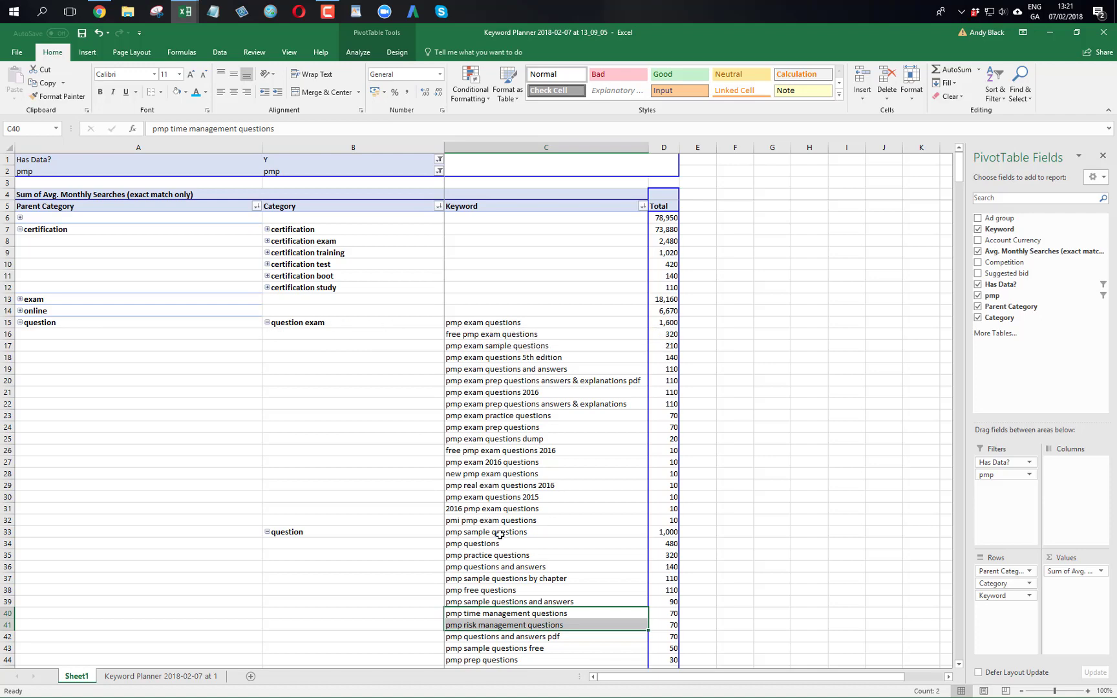
{"action": "scroll", "coordinate": [498, 535], "scroll_direction": "down", "scroll_amount": 4}
{"action": "left_click", "coordinate": [319, 395]}
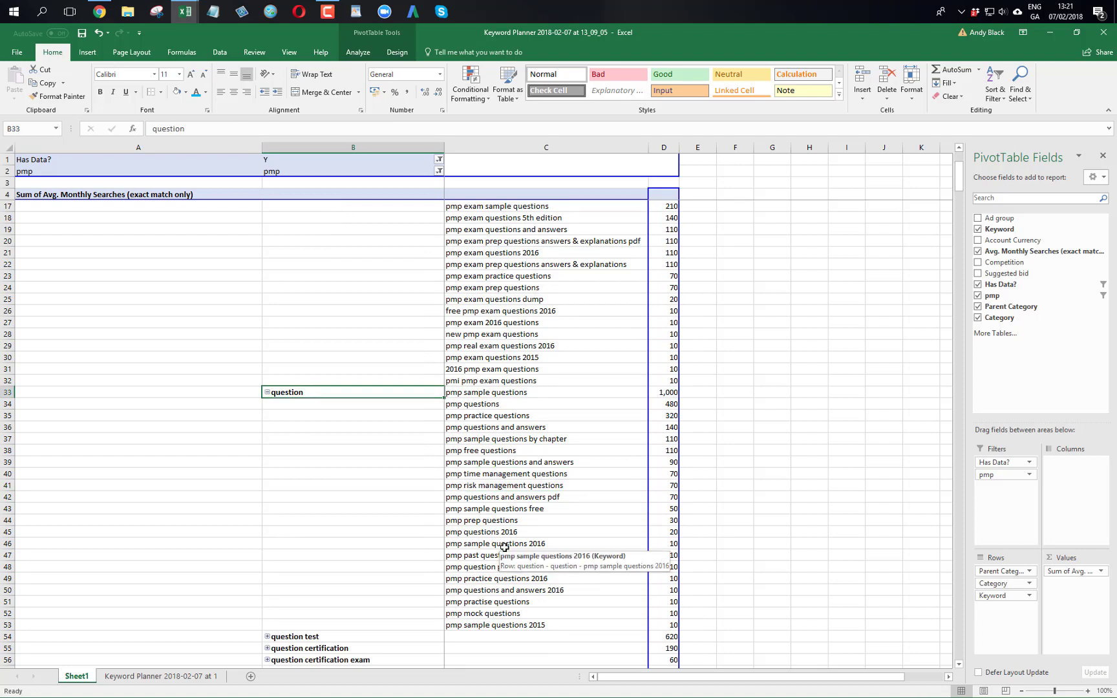
{"action": "scroll", "coordinate": [509, 398], "scroll_direction": "up", "scroll_amount": 4}
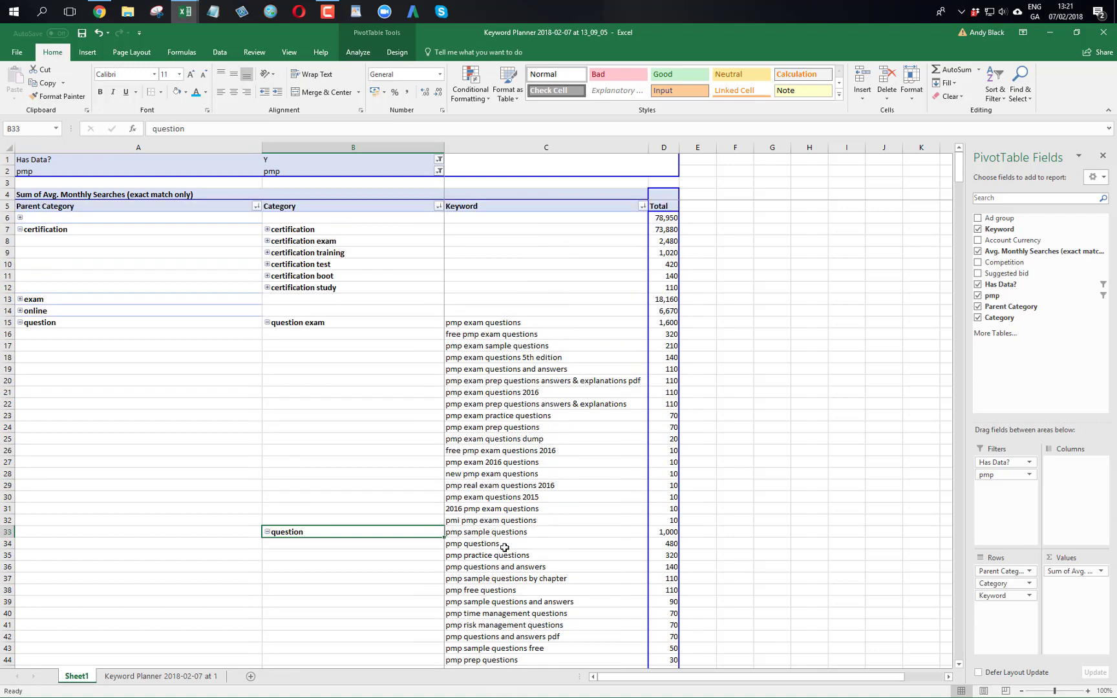
{"action": "left_click_drag", "start_coordinate": [511, 322], "coordinate": [521, 518]}
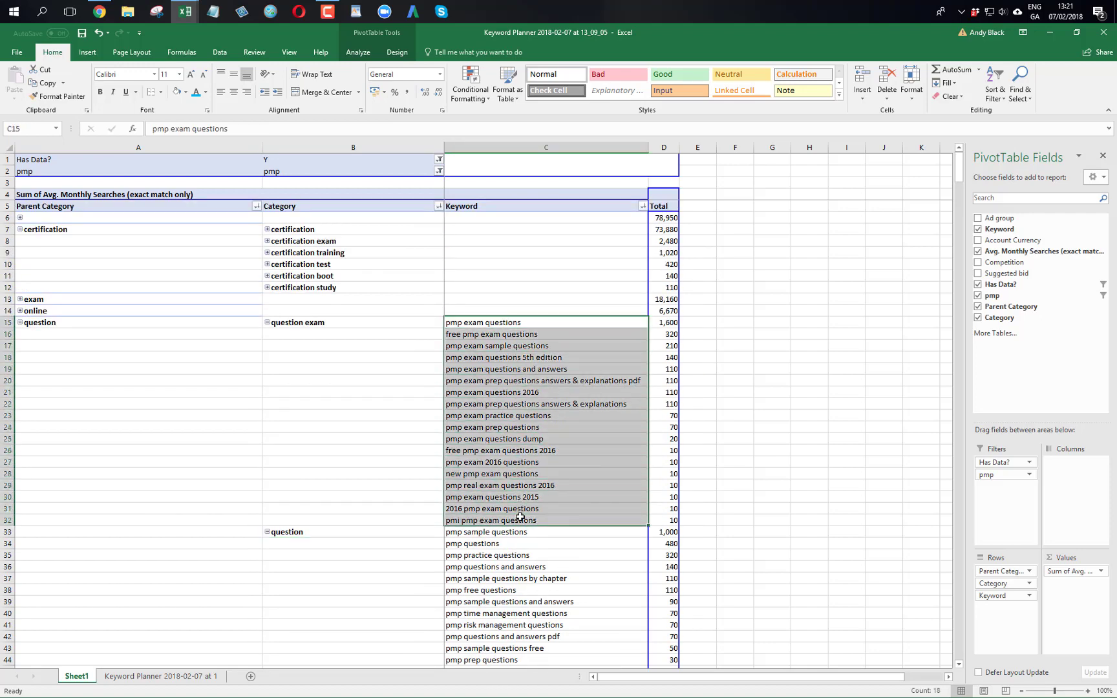
- Examine the free keyword under question exam and the time management and risk management keywords under question
{"action": "left_click", "coordinate": [482, 337]}
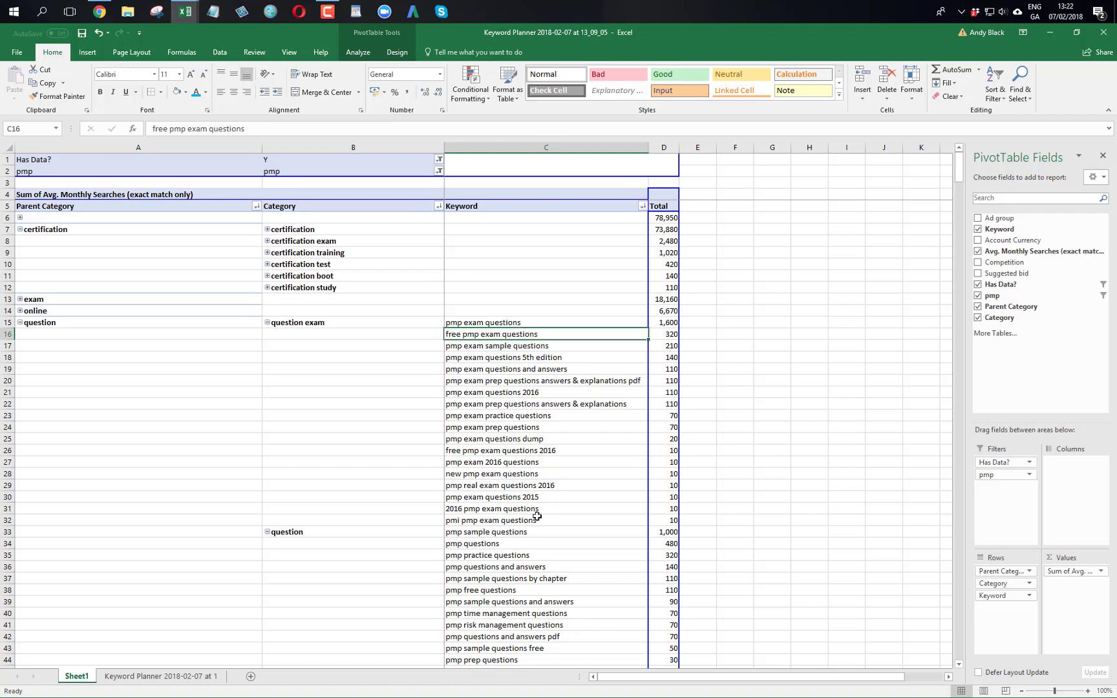
{"action": "scroll", "coordinate": [538, 555], "scroll_direction": "down", "scroll_amount": 1}
{"action": "scroll", "coordinate": [538, 555], "scroll_direction": "down", "scroll_amount": 1}
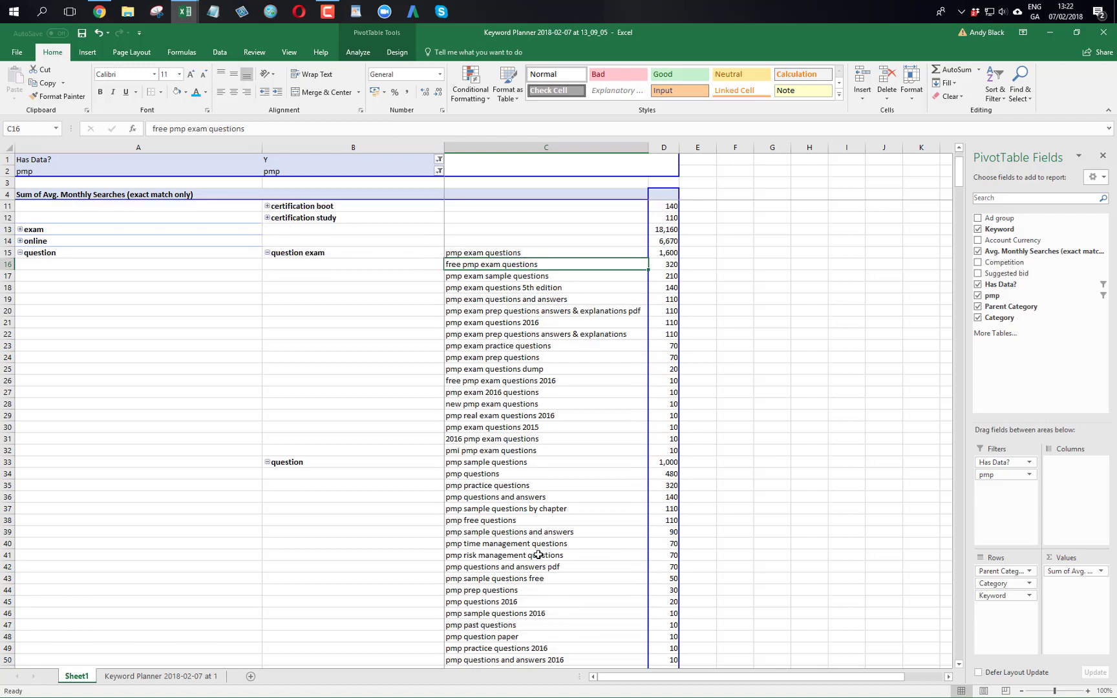
{"action": "scroll", "coordinate": [511, 452], "scroll_direction": "down", "scroll_amount": 4}
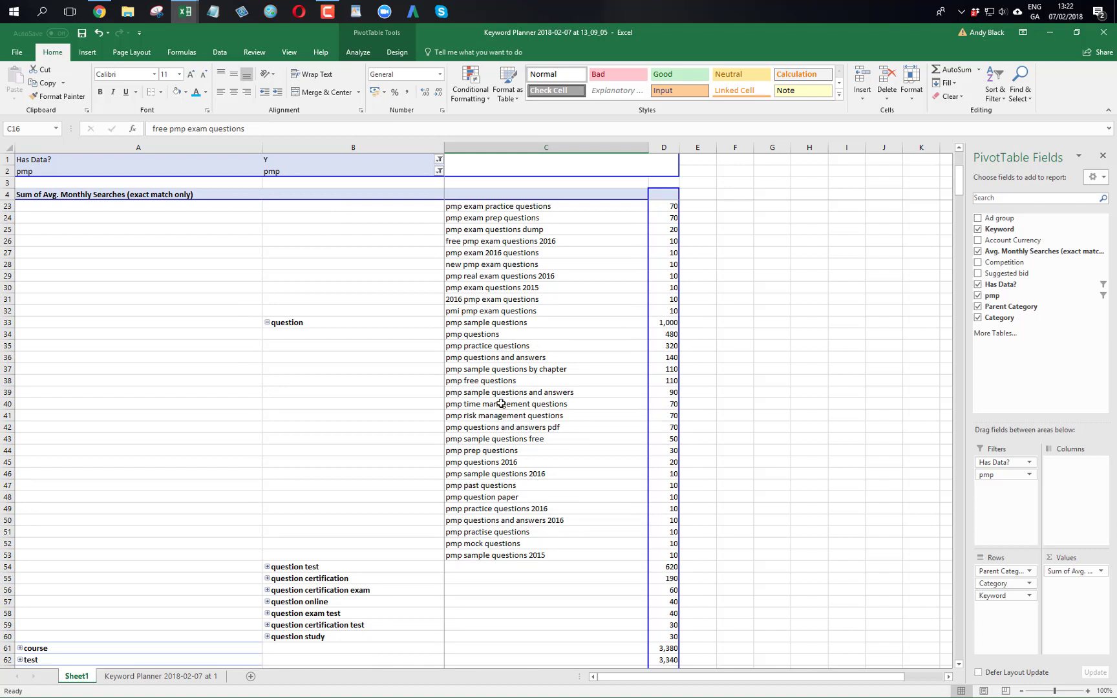
{"action": "left_click_drag", "start_coordinate": [502, 405], "coordinate": [498, 416]}
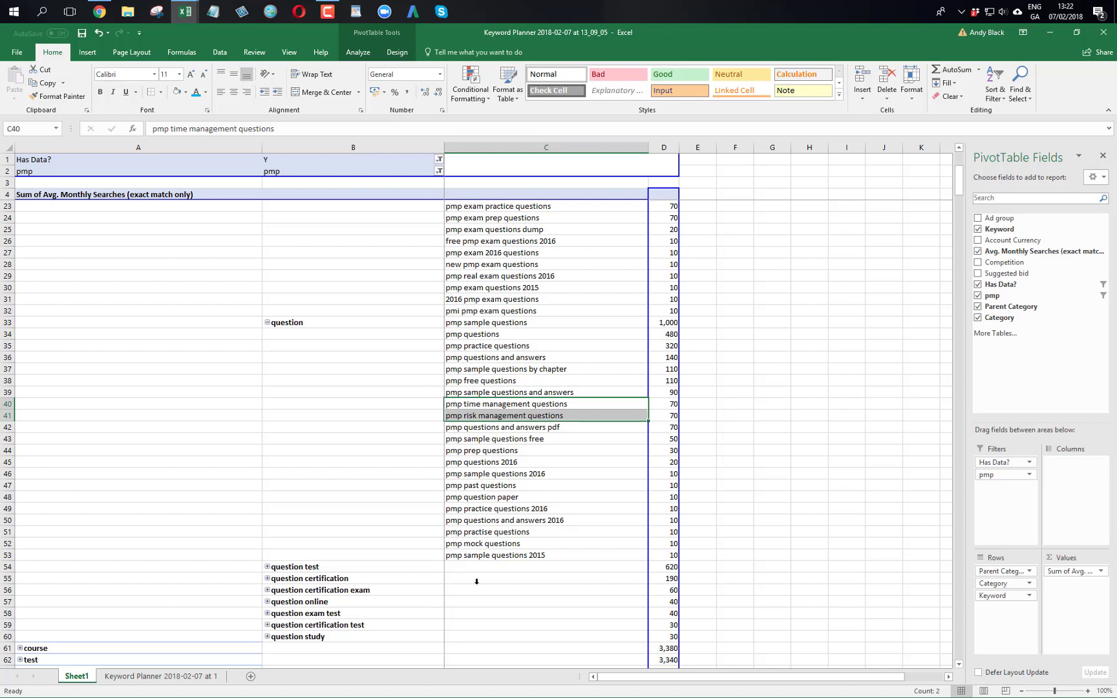
- Expand the question certification category and select all its keywords, from pmp certification sample questions to pmp certification questions and answers 2015
{"action": "left_click", "coordinate": [268, 579]}
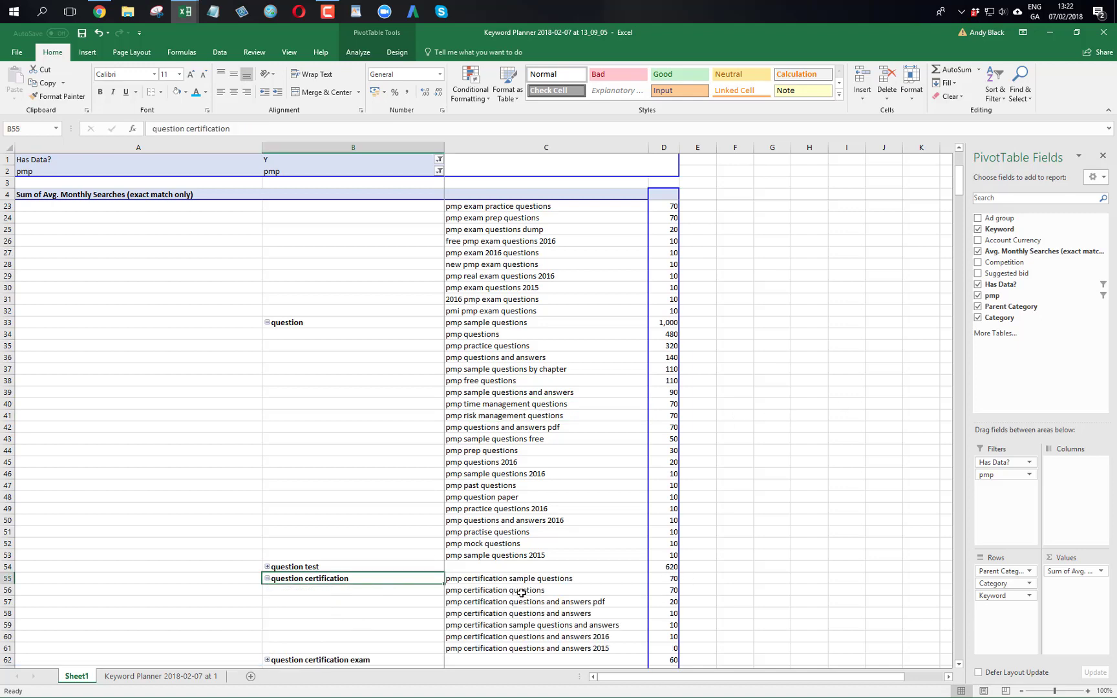
{"action": "scroll", "coordinate": [522, 594], "scroll_direction": "down", "scroll_amount": 3}
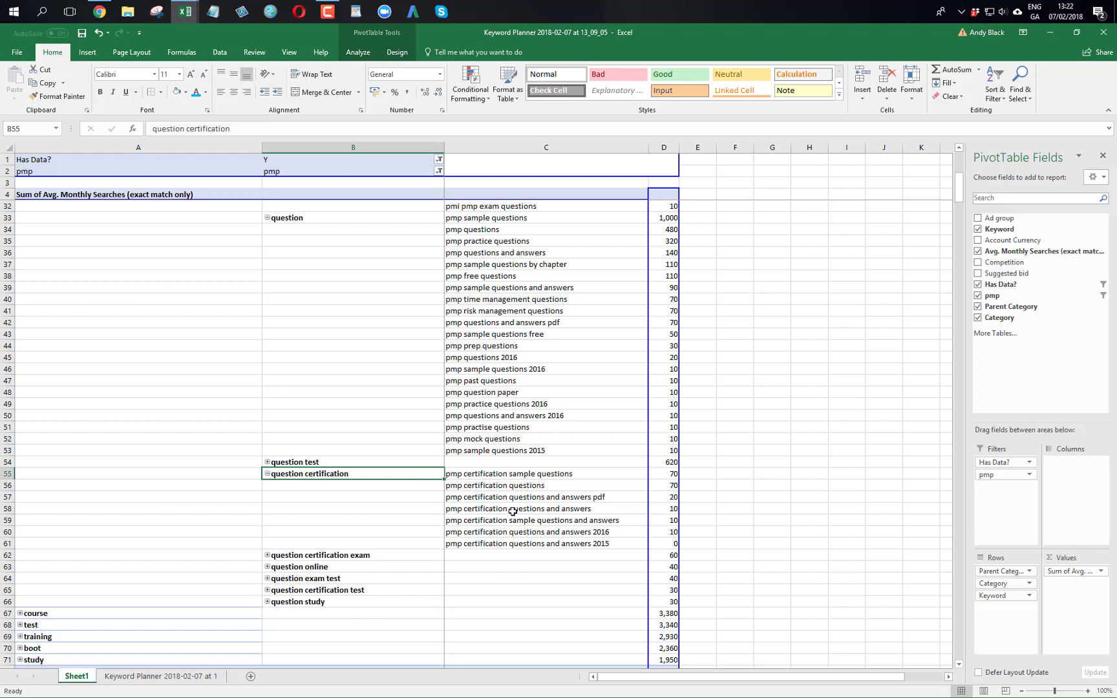
{"action": "scroll", "coordinate": [514, 512], "scroll_direction": "up", "scroll_amount": 1}
{"action": "left_click_drag", "start_coordinate": [547, 511], "coordinate": [549, 575]}
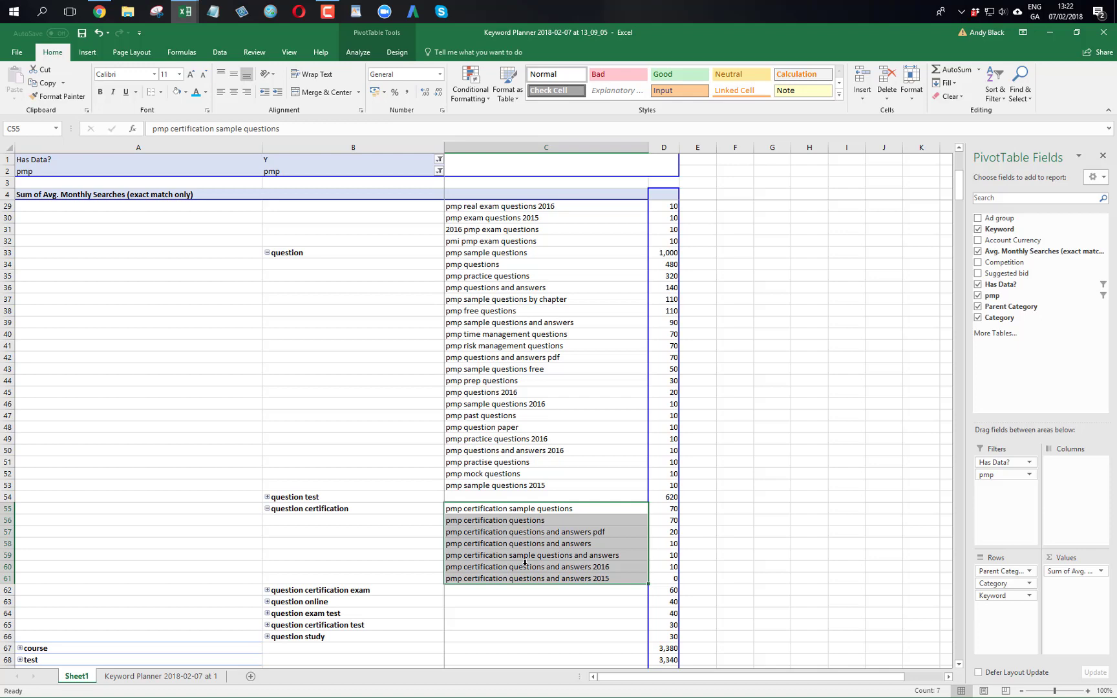
- Compare the question exam keywords with the question certification keywords, and collapse the question parent category
{"action": "scroll", "coordinate": [525, 563], "scroll_direction": "up", "scroll_amount": 8}
{"action": "left_click", "coordinate": [419, 320]}
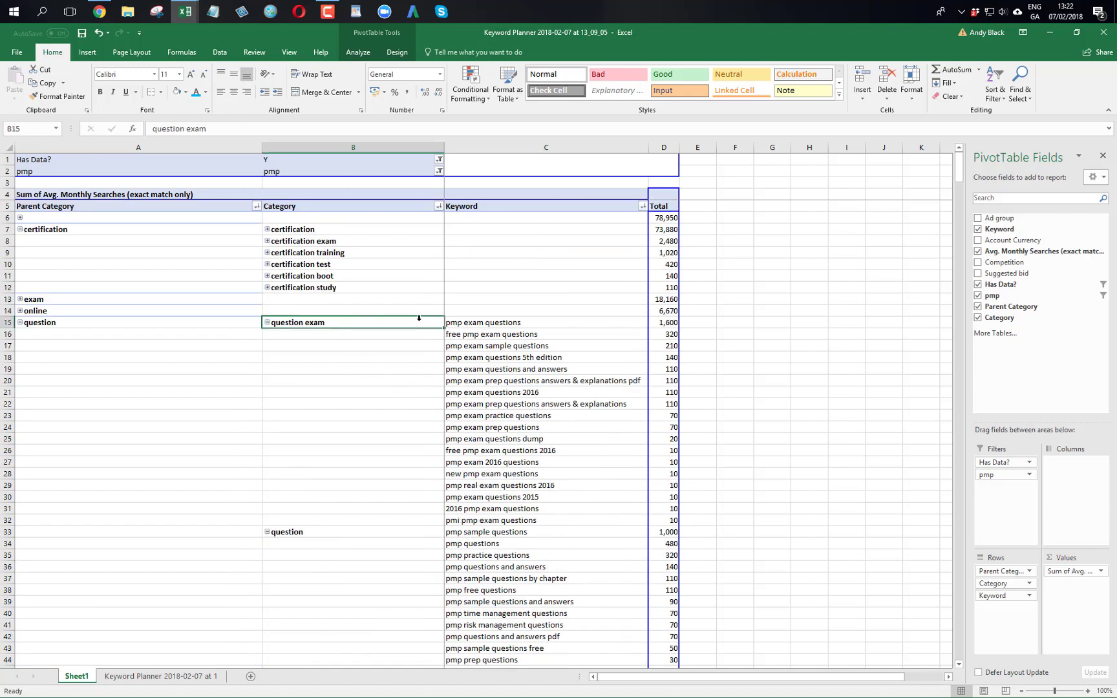
{"action": "scroll", "coordinate": [507, 462], "scroll_direction": "down", "scroll_amount": 7}
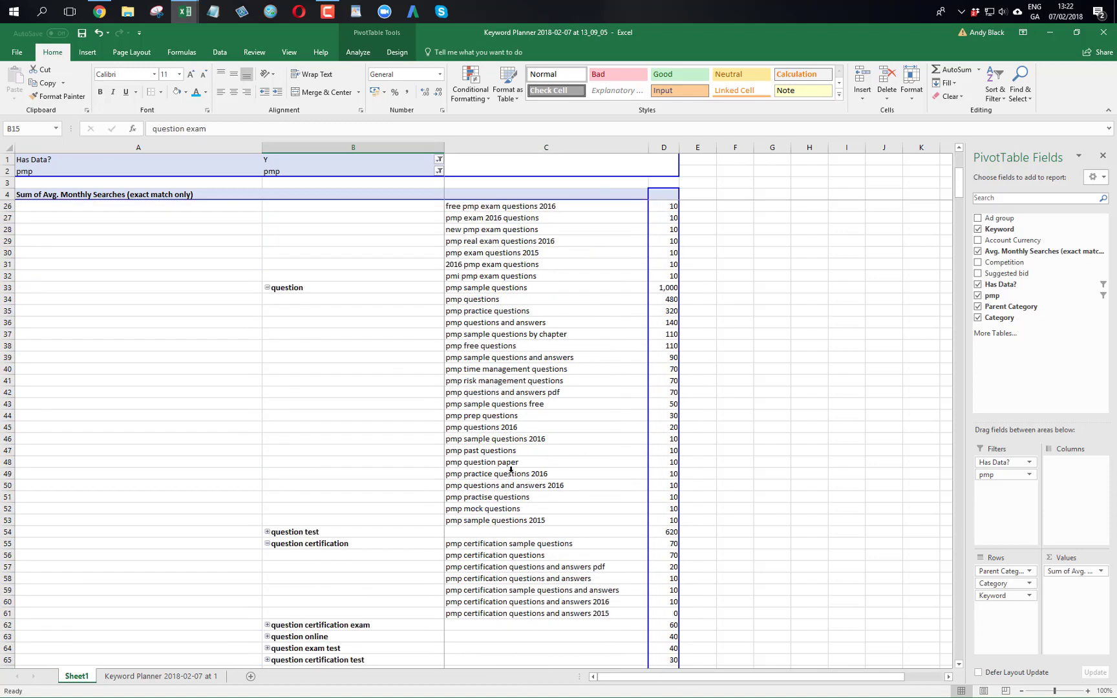
{"action": "left_click_drag", "start_coordinate": [514, 545], "coordinate": [513, 613]}
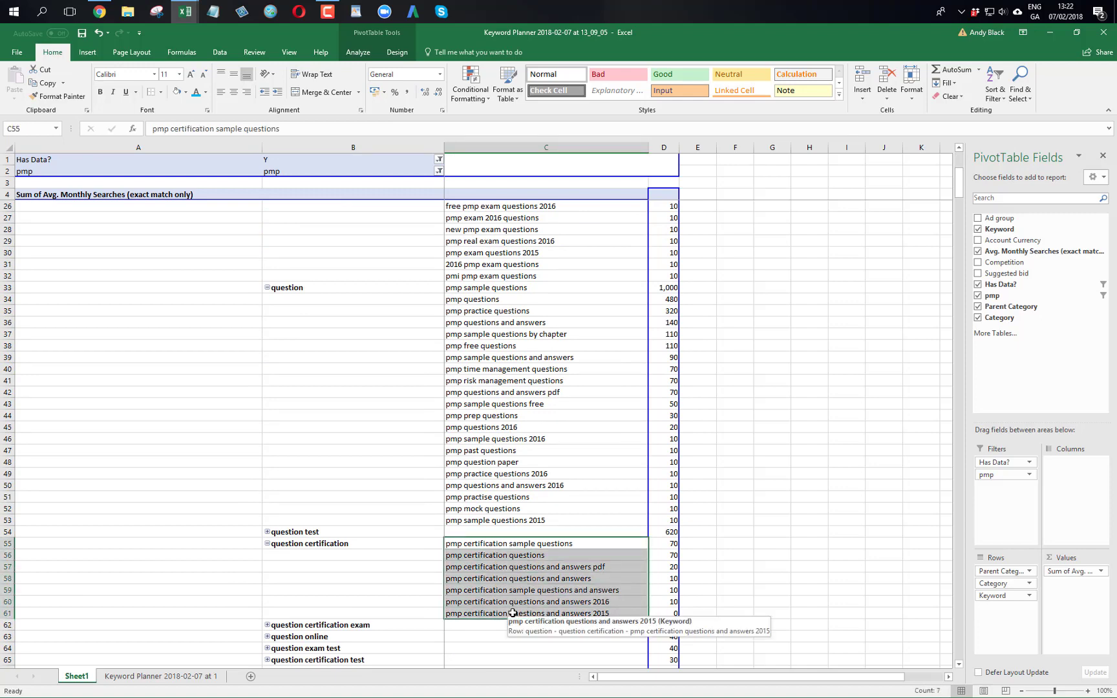
{"action": "scroll", "coordinate": [513, 613], "scroll_direction": "up", "scroll_amount": 7}
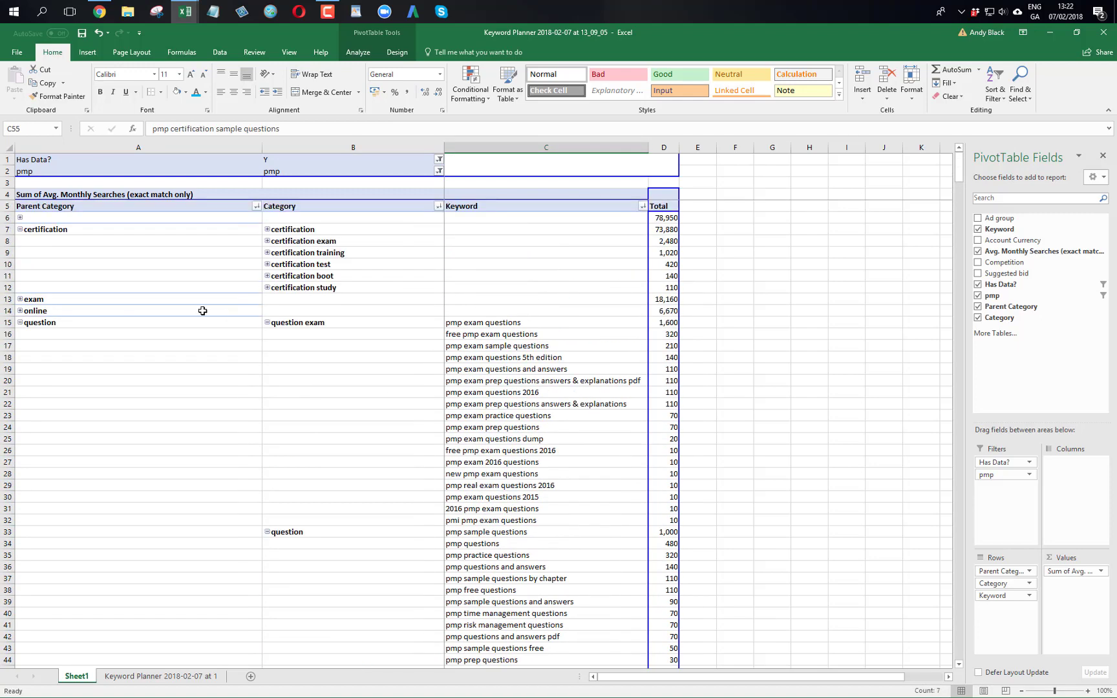
{"action": "left_click", "coordinate": [20, 322]}
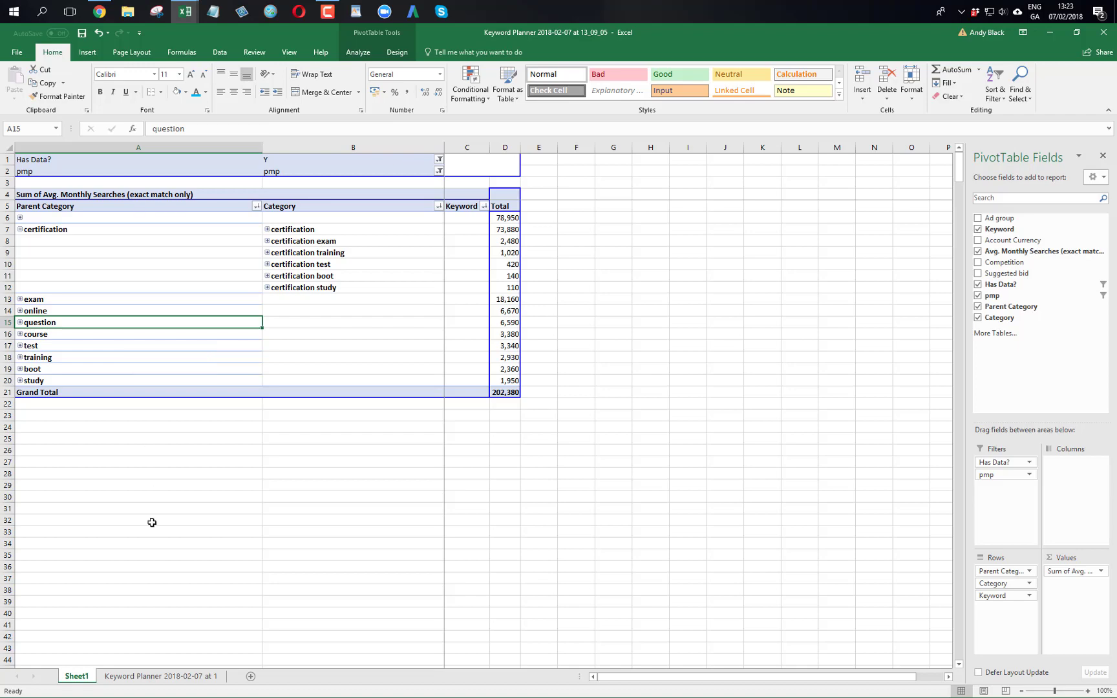
- On the Keyword Planner sheet, widen the question column to fit its text and unhide the Account Currency, Avg. Monthly Searches and Competition columns
{"action": "left_click", "coordinate": [163, 676]}
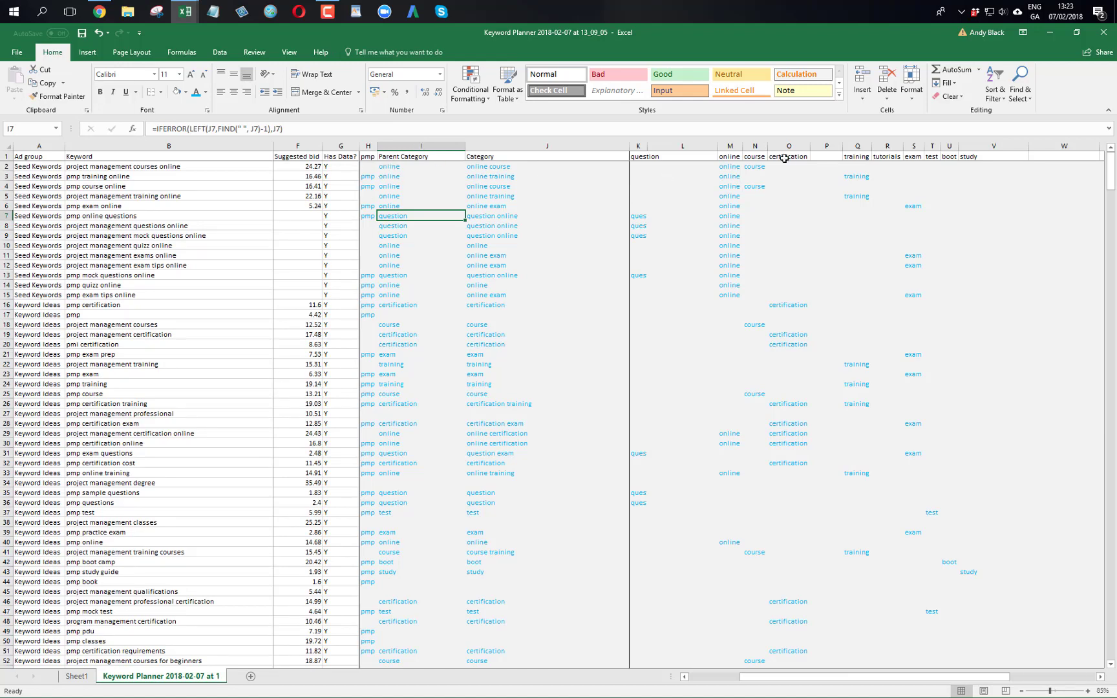
{"action": "double_click", "coordinate": [647, 146]}
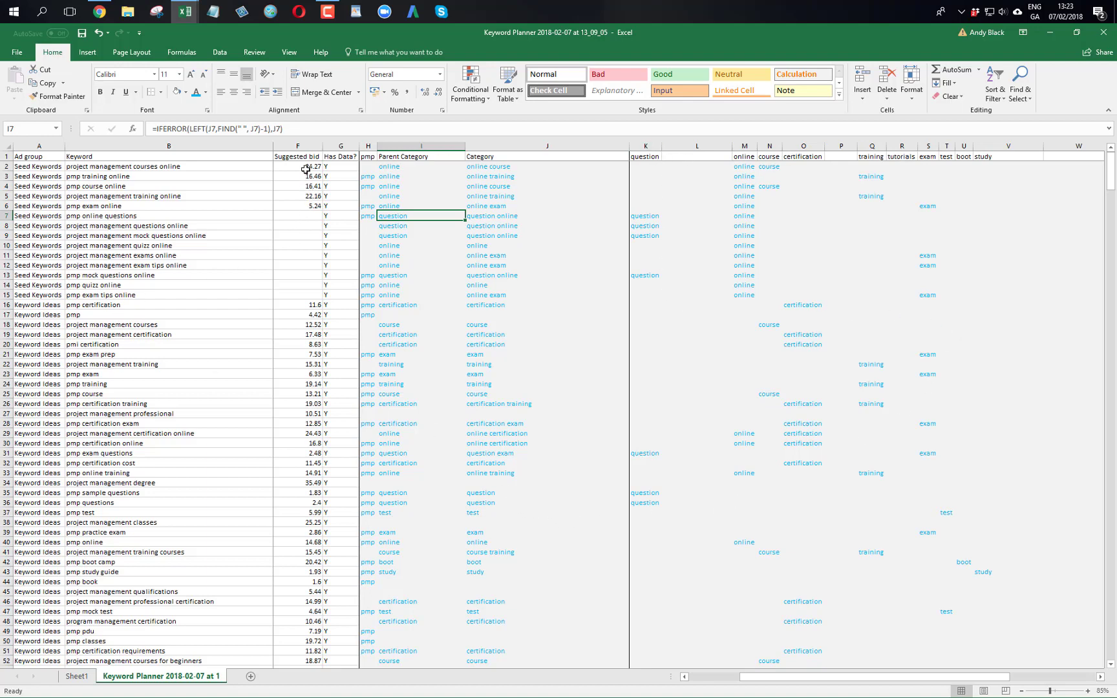
{"action": "left_click", "coordinate": [279, 162]}
{"action": "key", "text": "ctrl+z"}
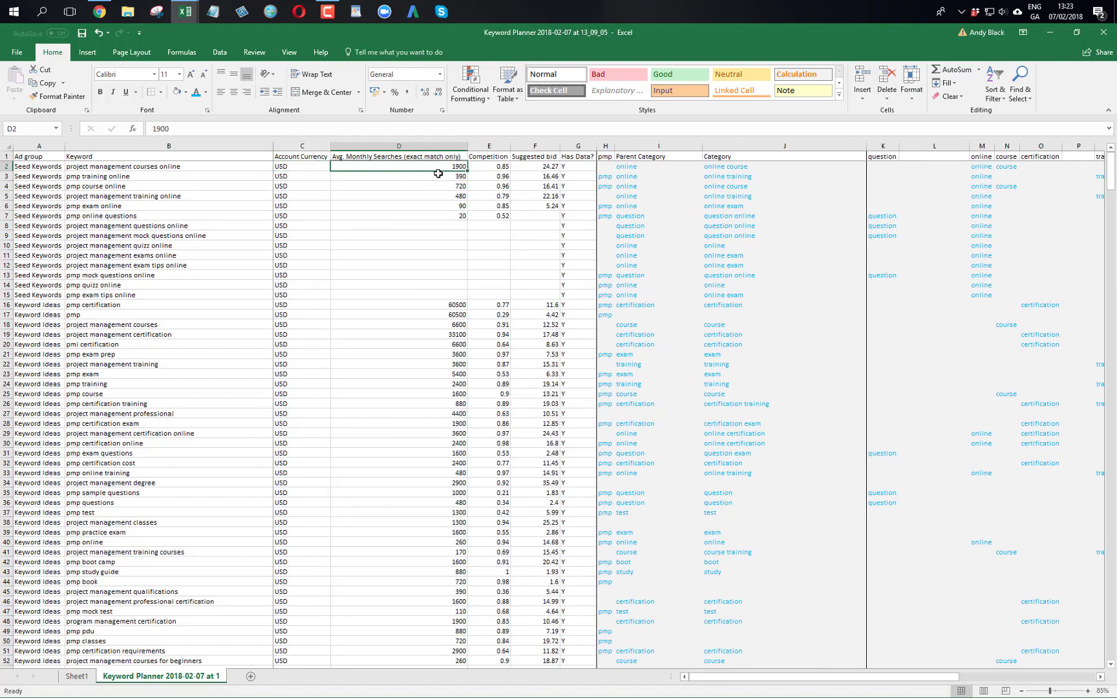
- Return to the PivotTable on Sheet1 and expand the question parent category to its keywords
{"action": "left_click", "coordinate": [84, 676]}
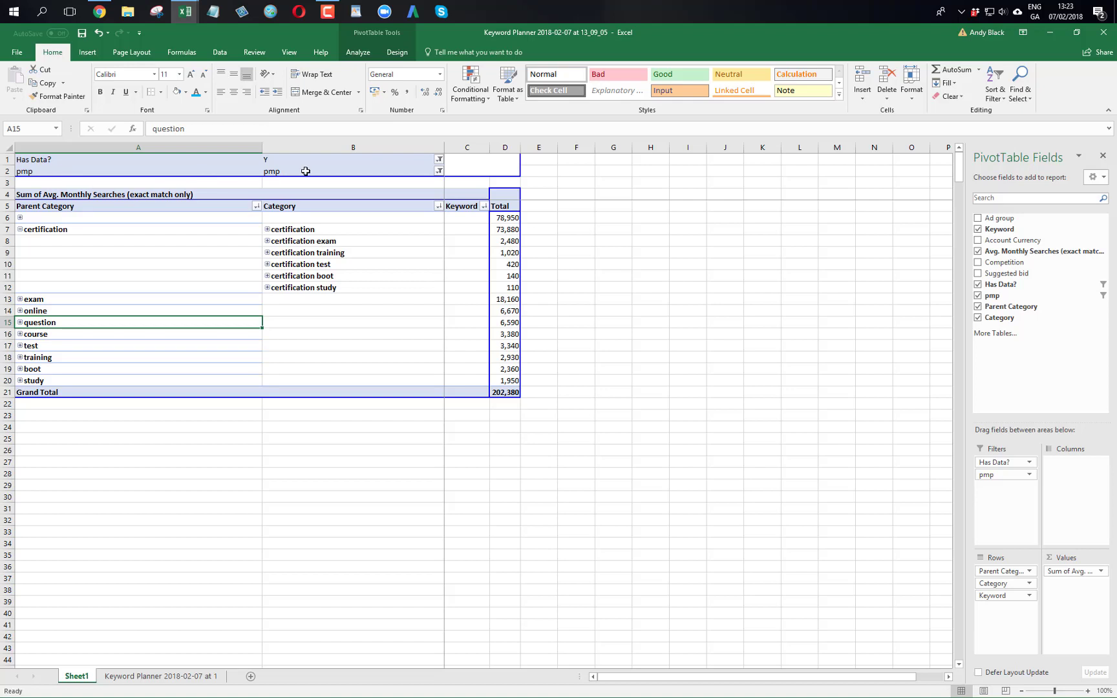
{"action": "left_click", "coordinate": [20, 323]}
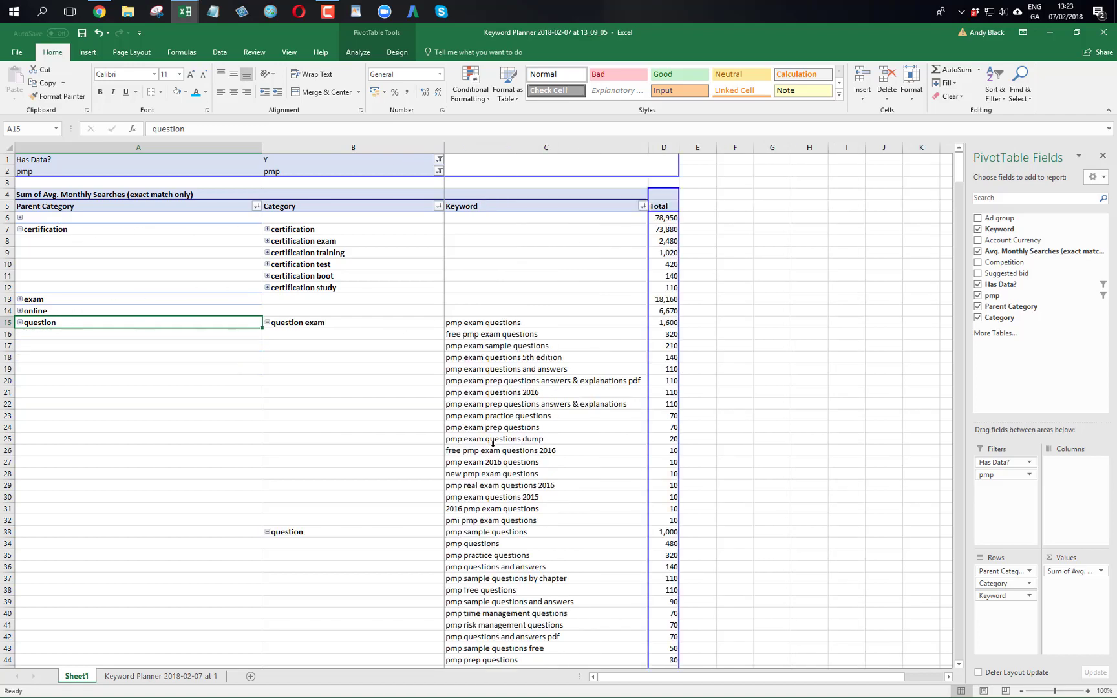